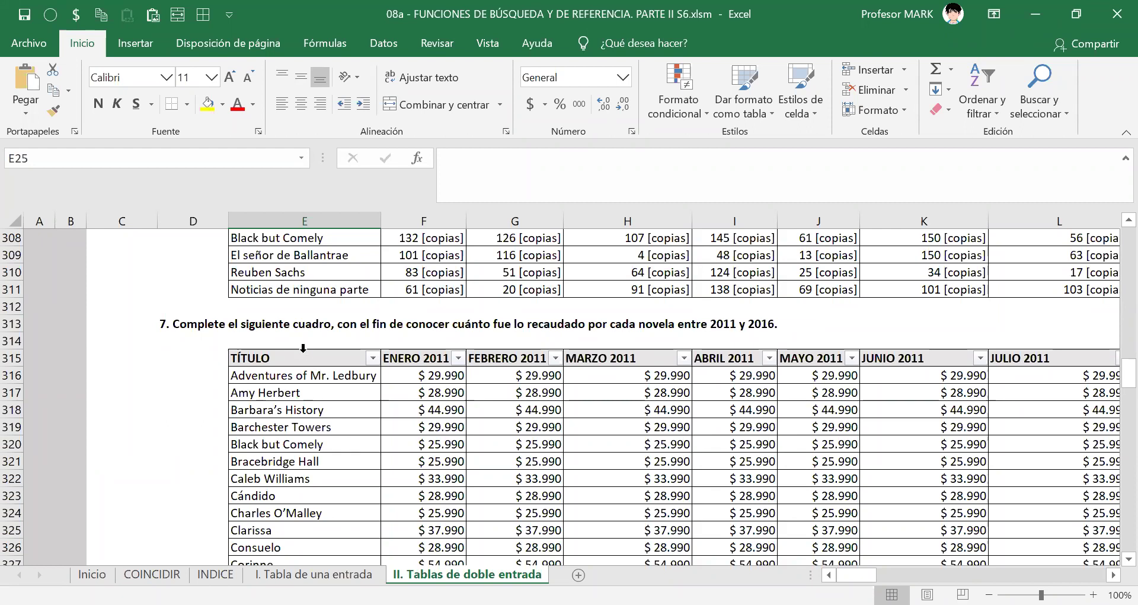
- Review the statement of exercise 7, its title column and the INDICE and COINCIDIR formula in the first ENERO 2011 cell
left_click(311, 324)
left_click(453, 326)
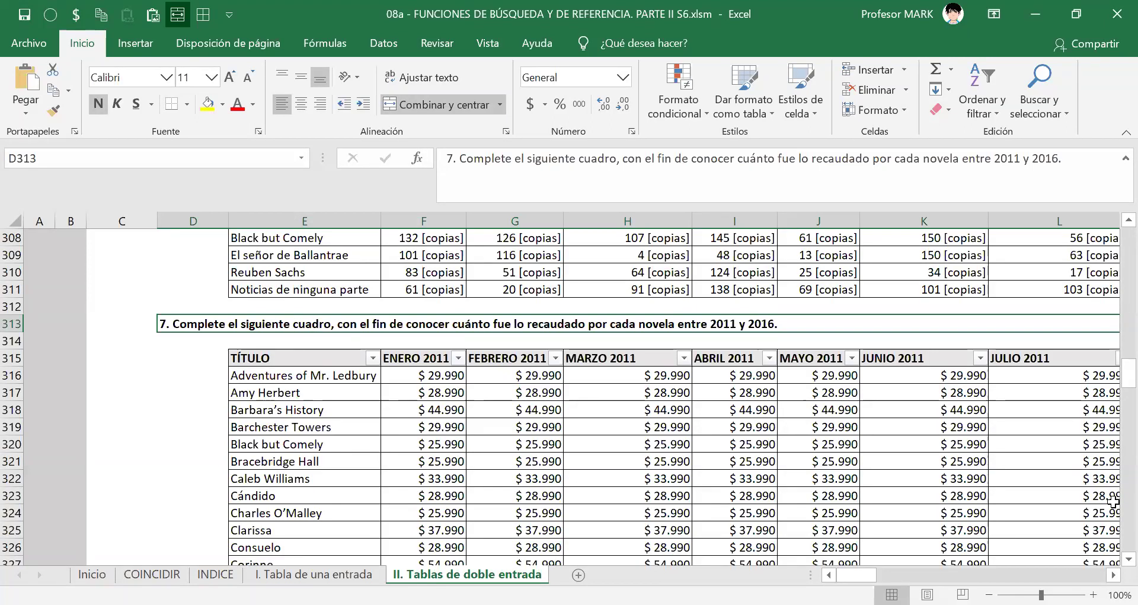
left_click(413, 377)
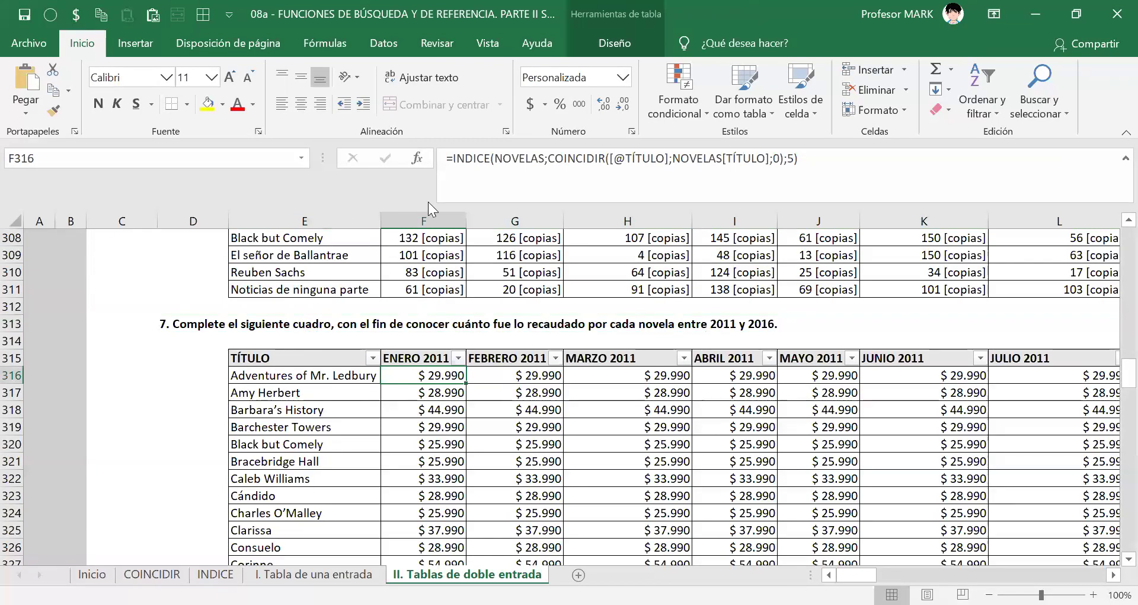
left_click(429, 373)
left_click_drag(365, 376, 353, 528)
left_click(399, 375)
double_click(406, 373)
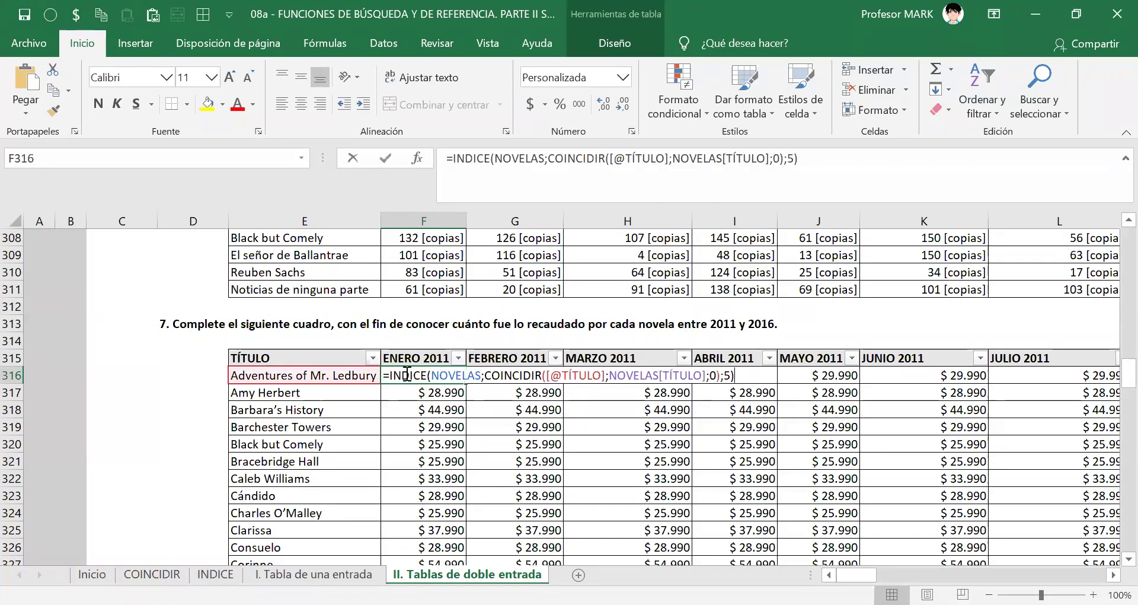
left_click_drag(388, 375, 770, 370)
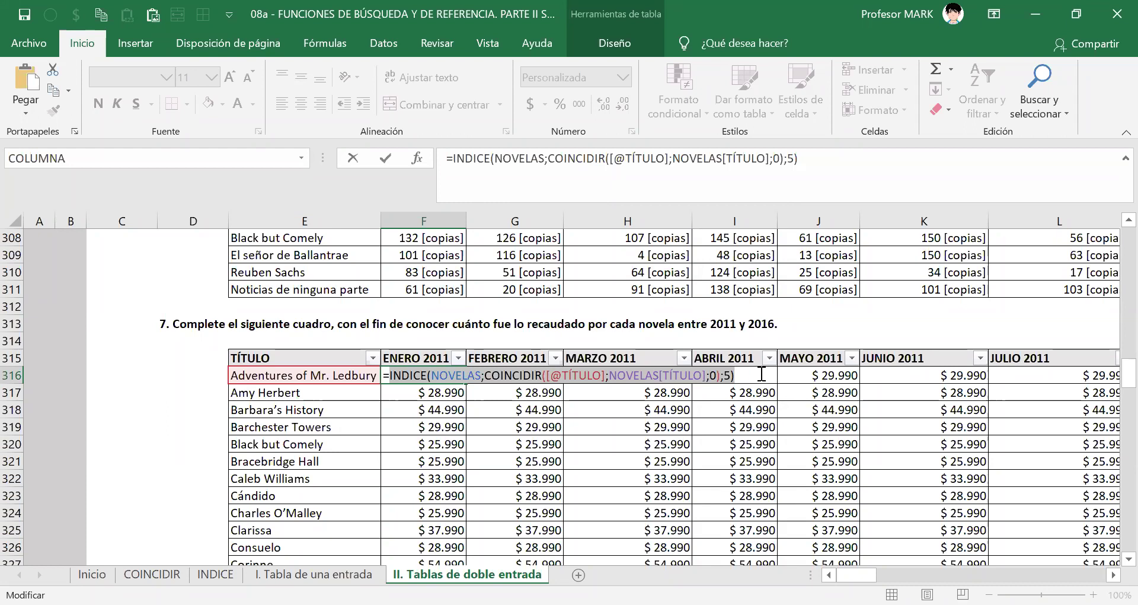
key("Return")
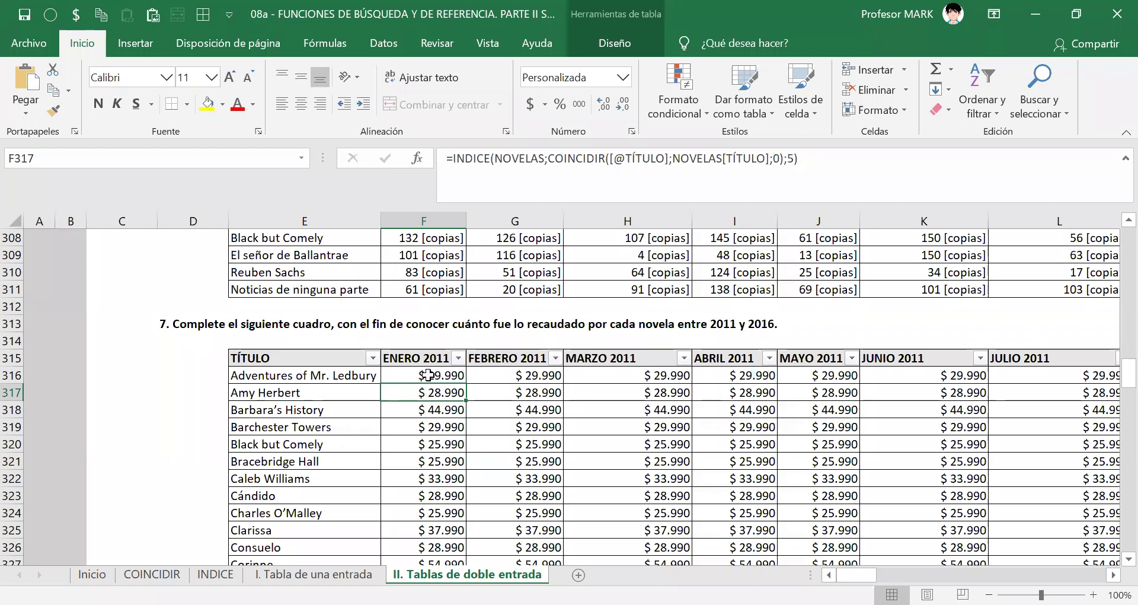
left_click(705, 394)
left_click(875, 427)
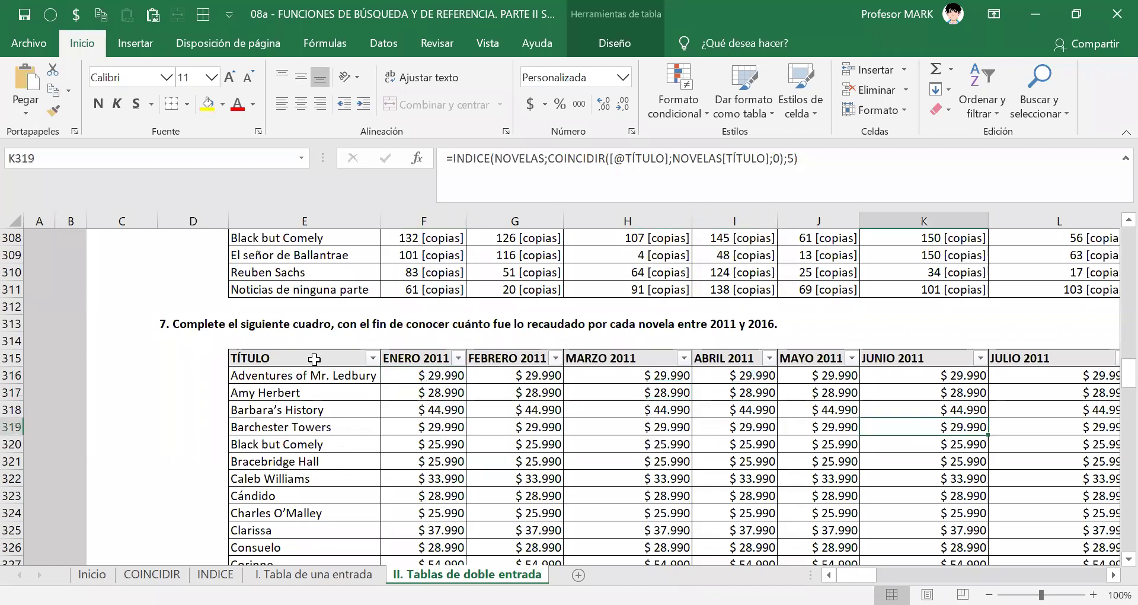
left_click(437, 380)
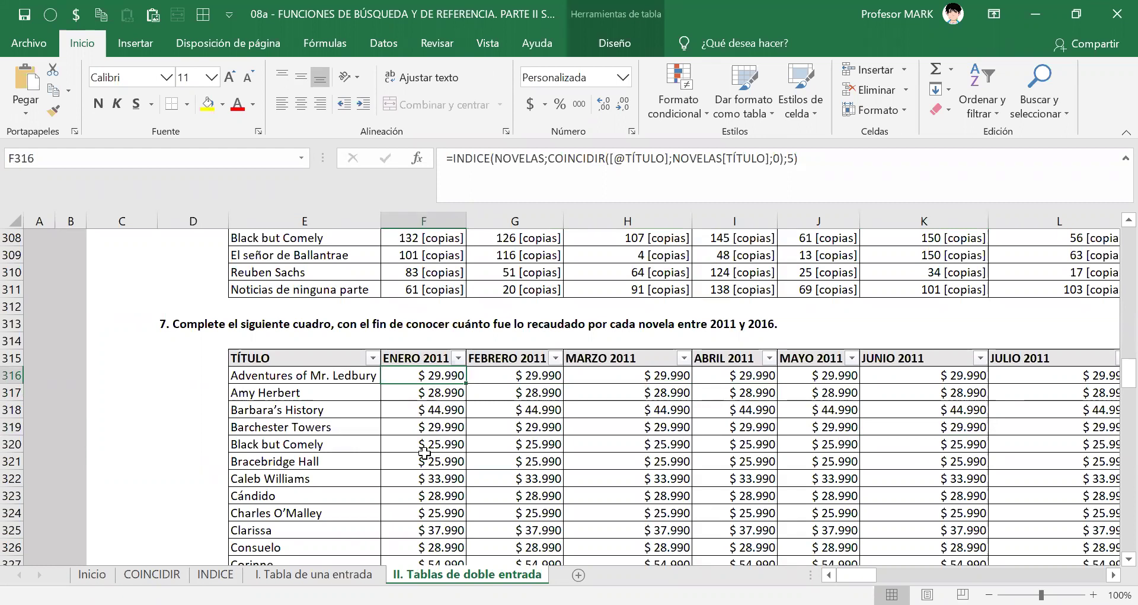
key("F2")
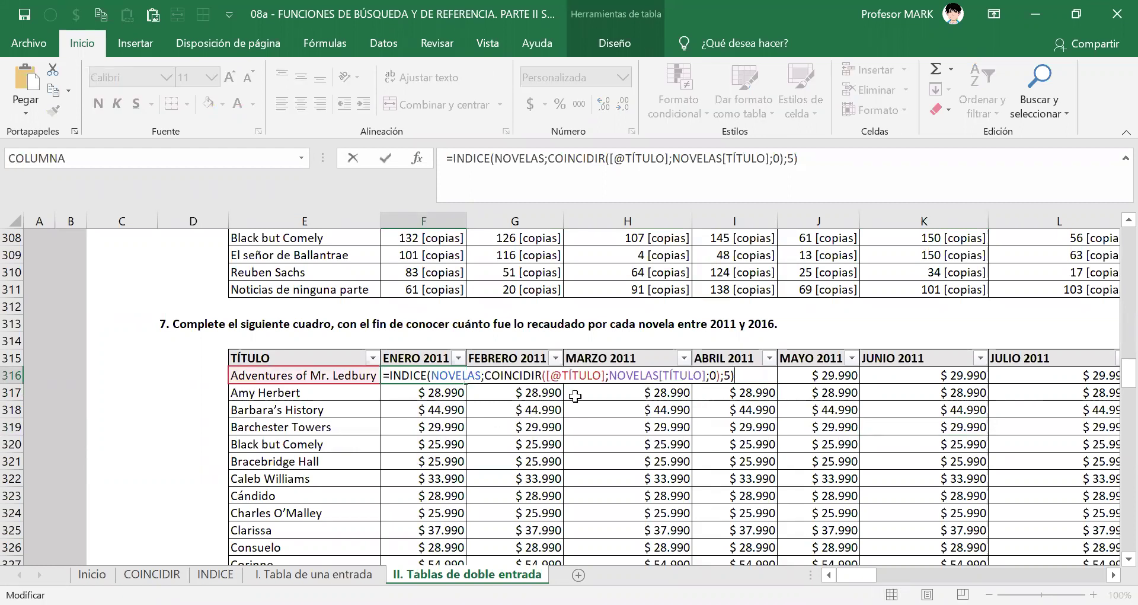
type("*")
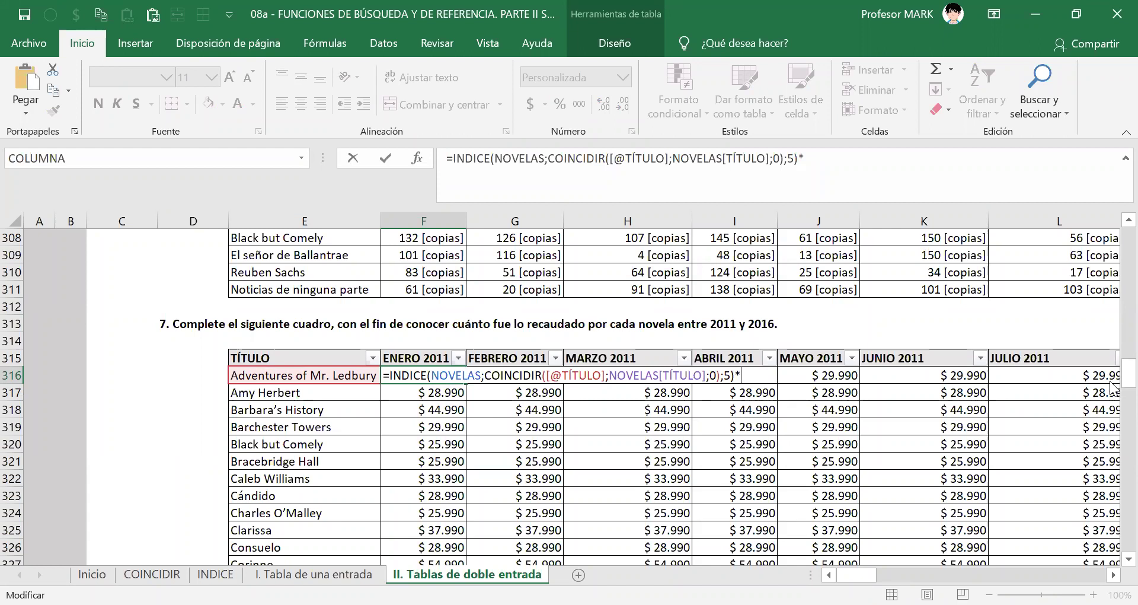
type("CANTIDAD DE COPIAS VENDIDAS")
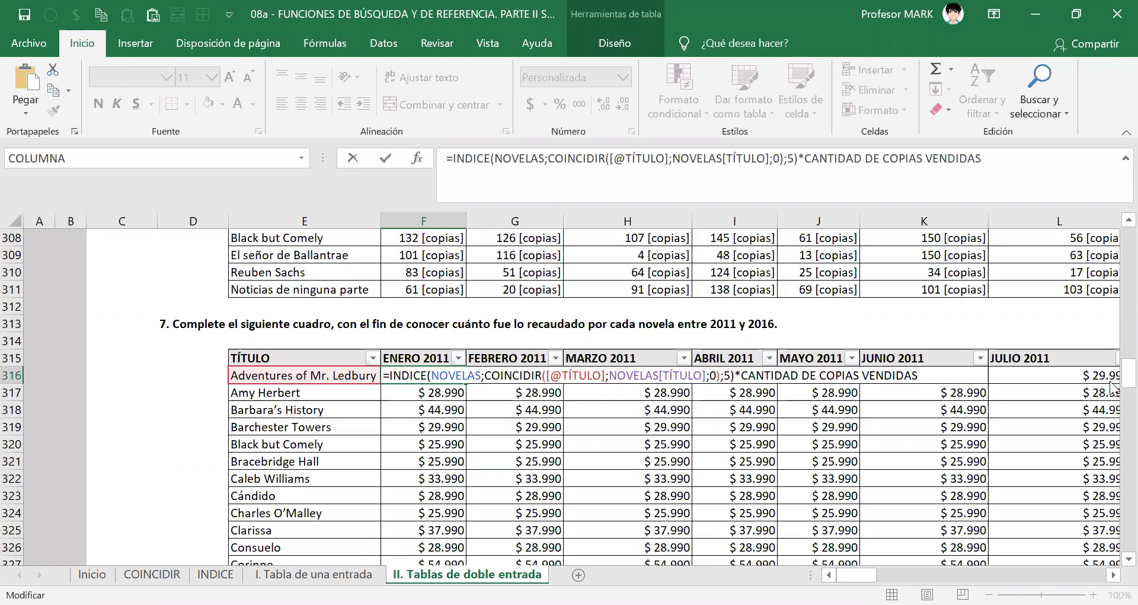
type(" EN UN MES Y EN UN AÑO DETERMINADO")
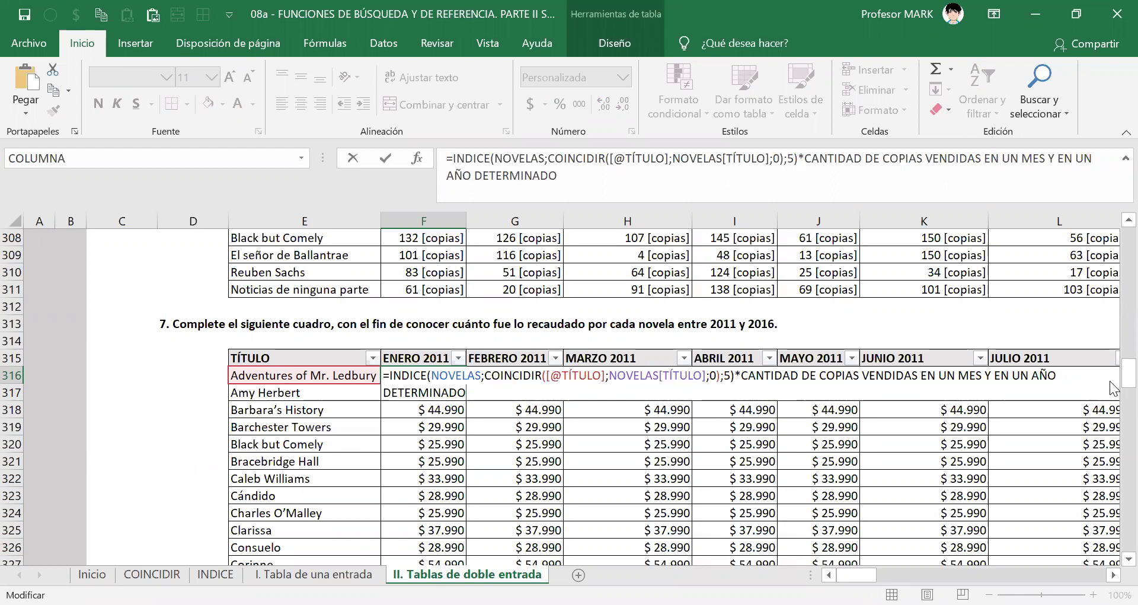
left_click(741, 379, "shift")
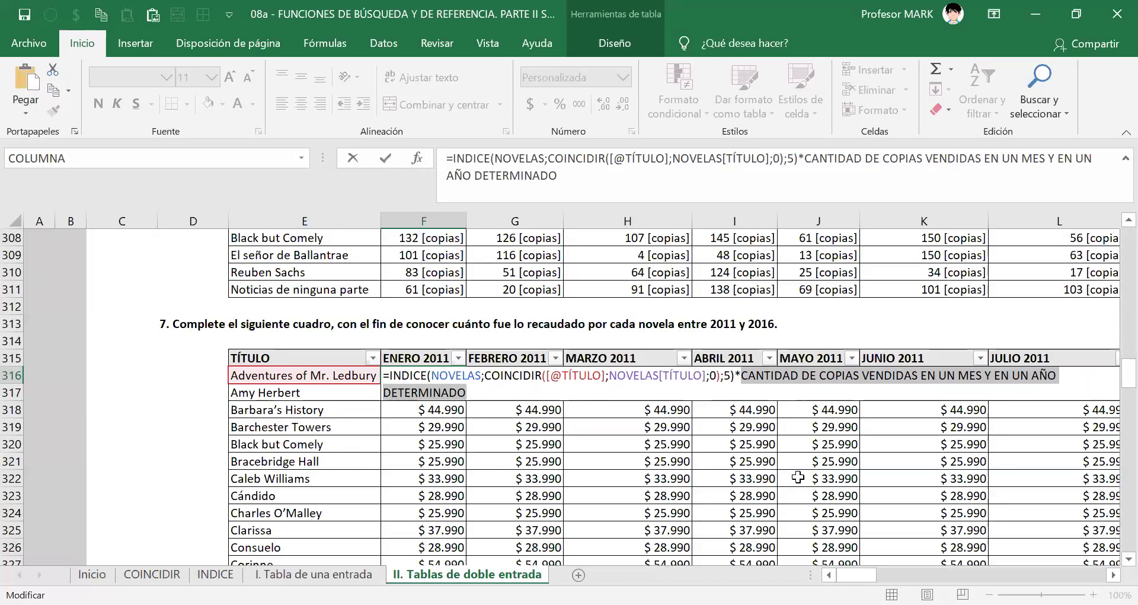
key("BackSpace")
key("BackSpace")
key("Return")
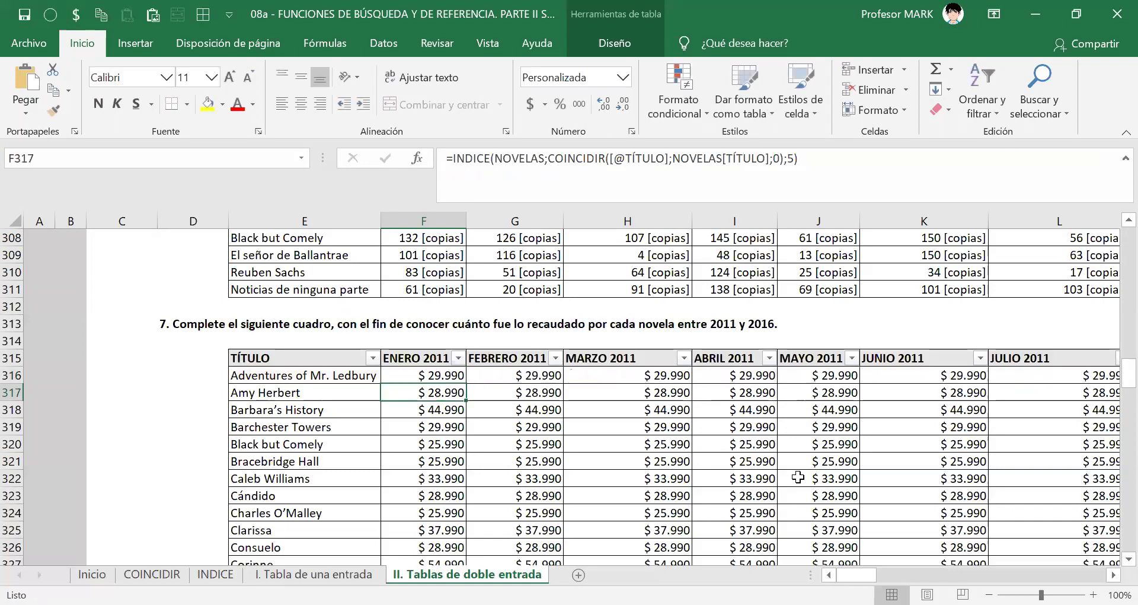
key("Up")
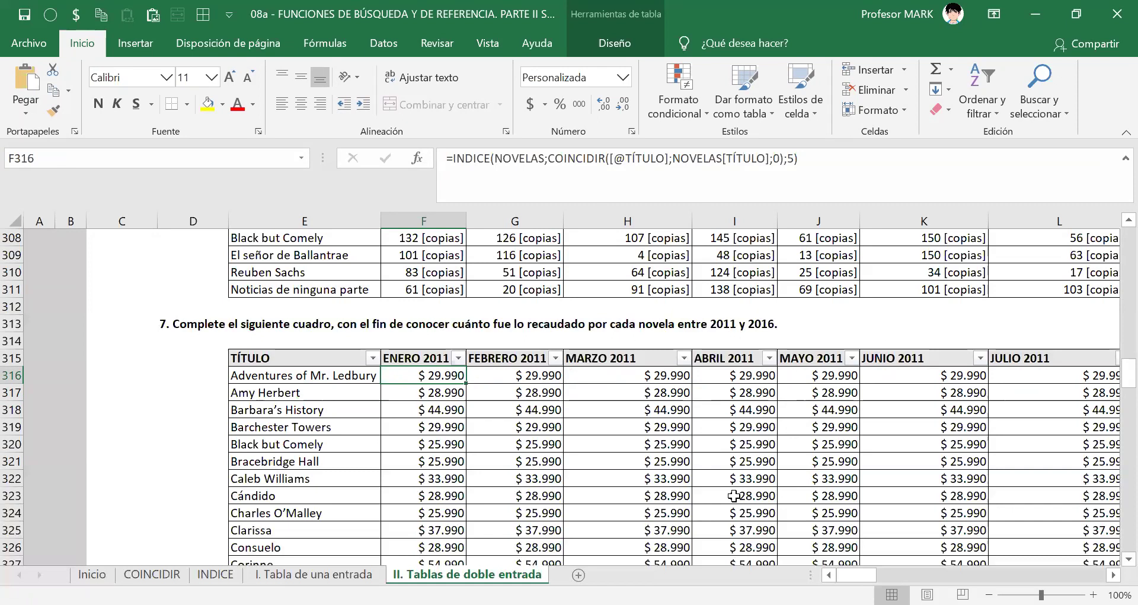
- Look through the exercise 6 table of copies sold from its first novel to its last
left_click(450, 287)
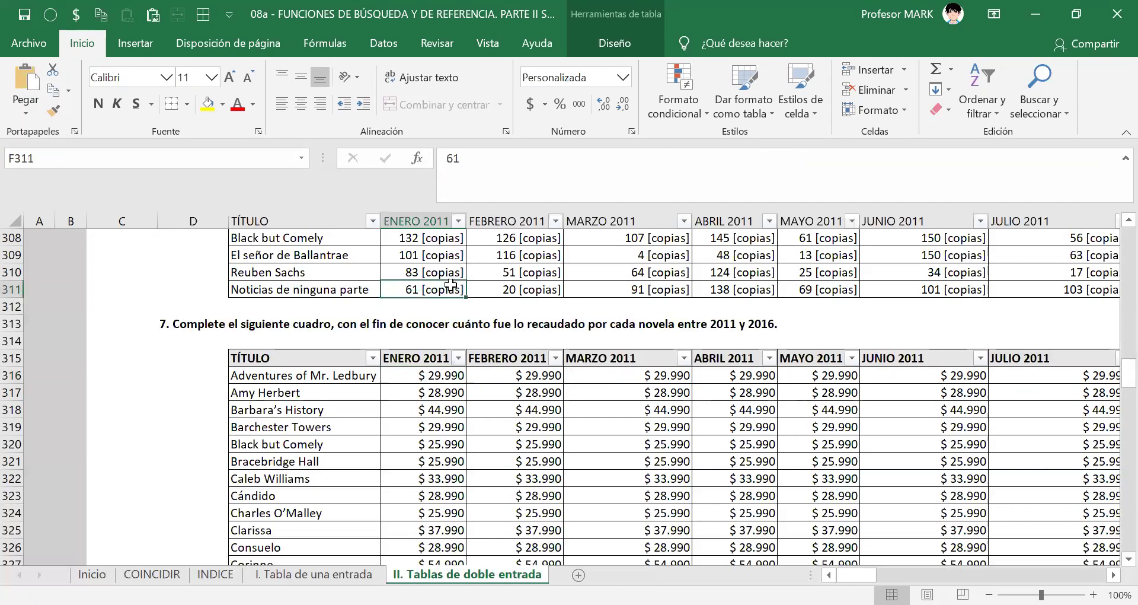
left_click_drag(1113, 379, 1115, 329)
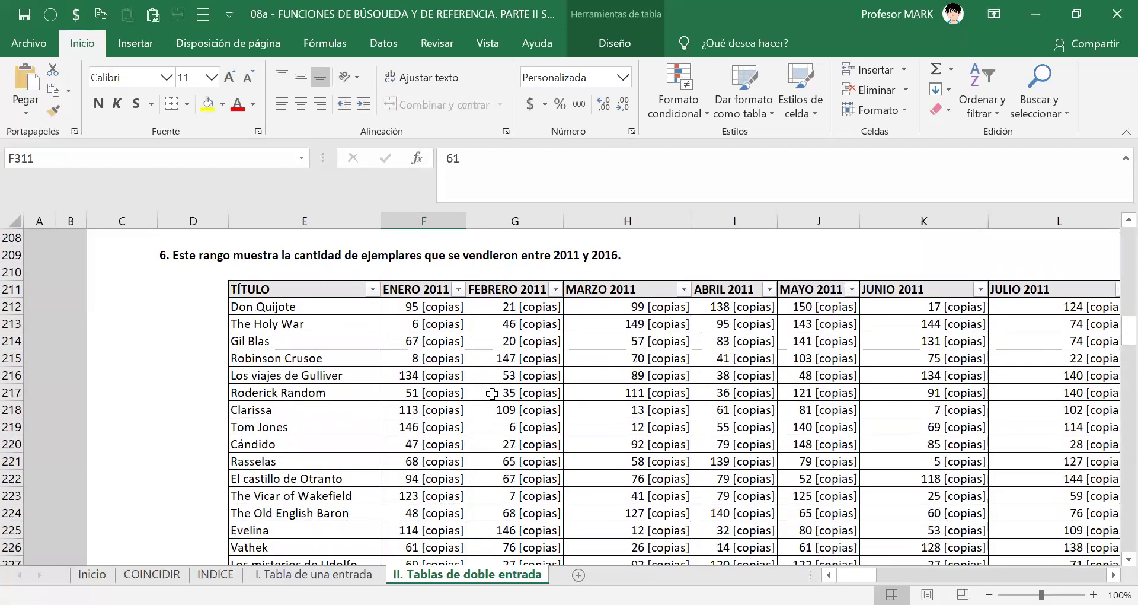
scroll(492, 394, "down", 11)
scroll(499, 400, "down", 20)
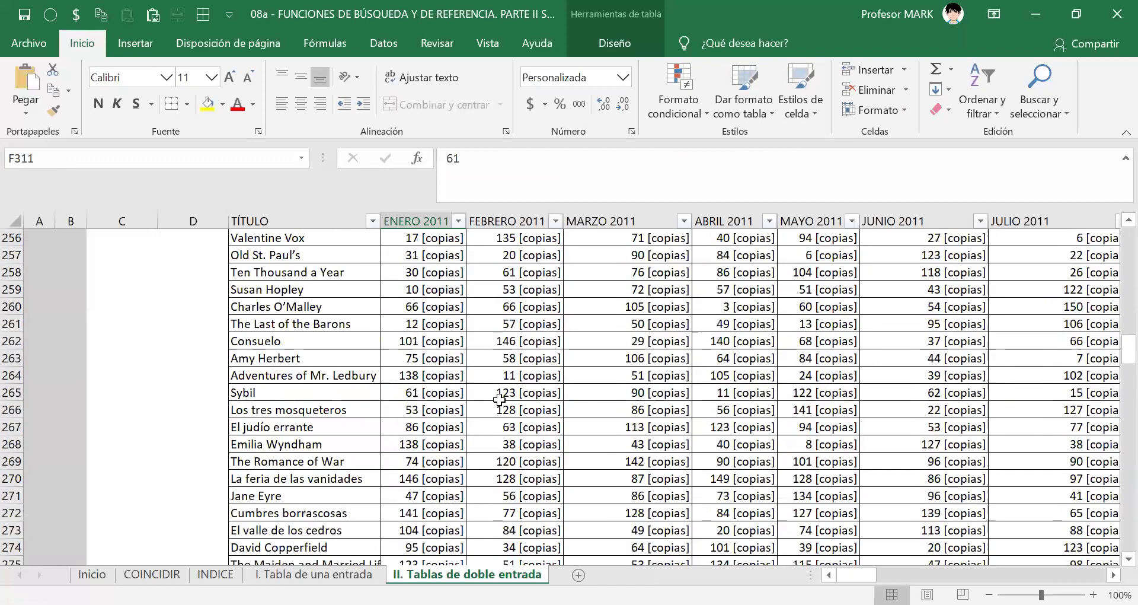
scroll(499, 399, "down", 5)
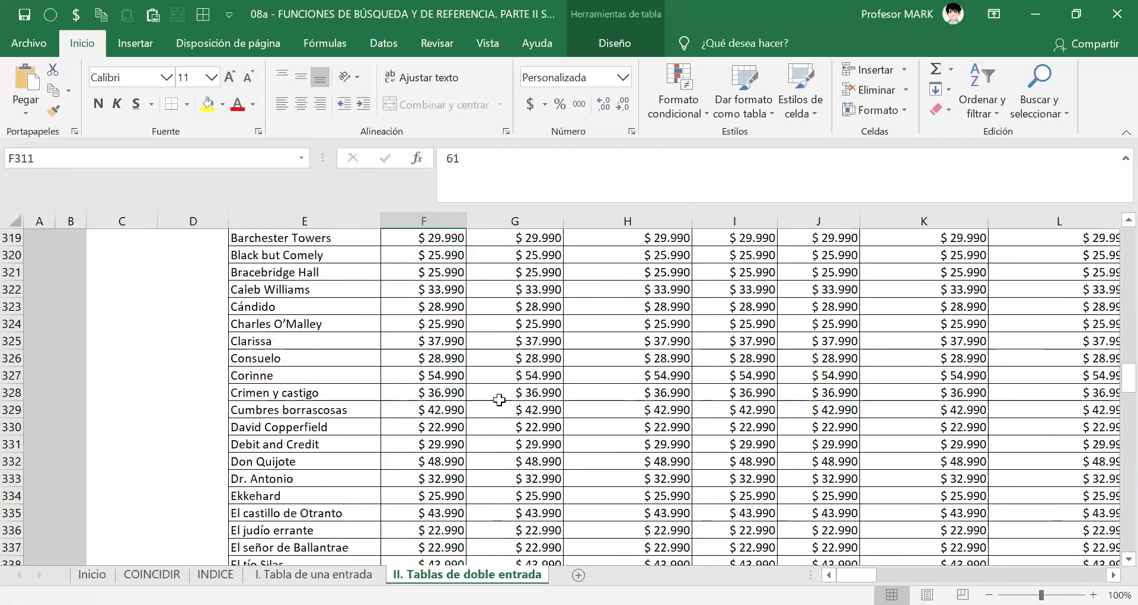
scroll(499, 400, "up", 3)
- Save the workbook
left_click(441, 340)
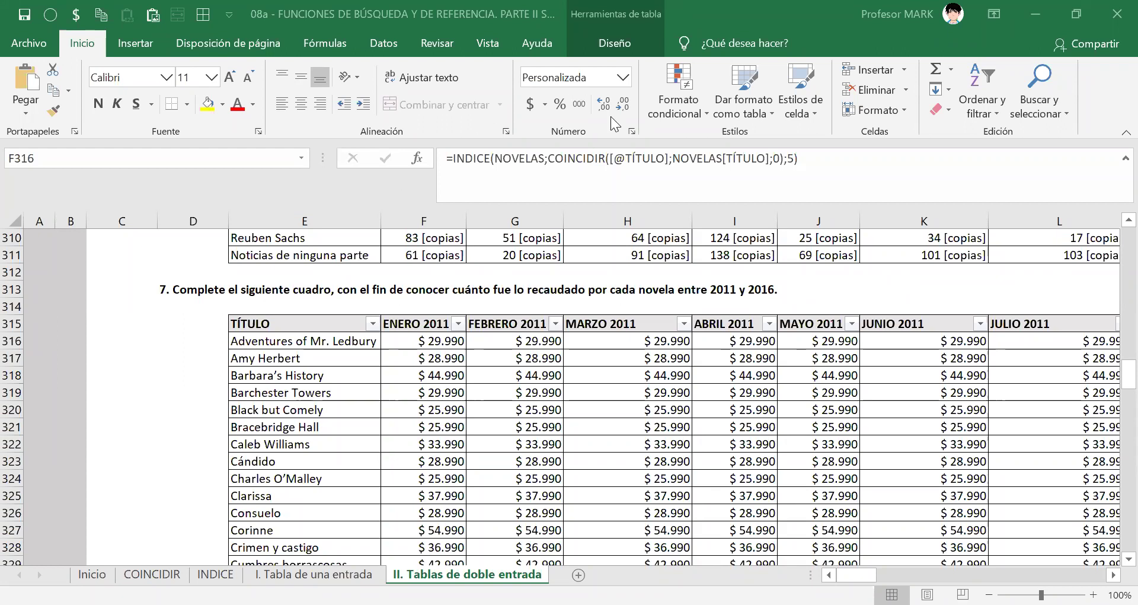
left_click(415, 348)
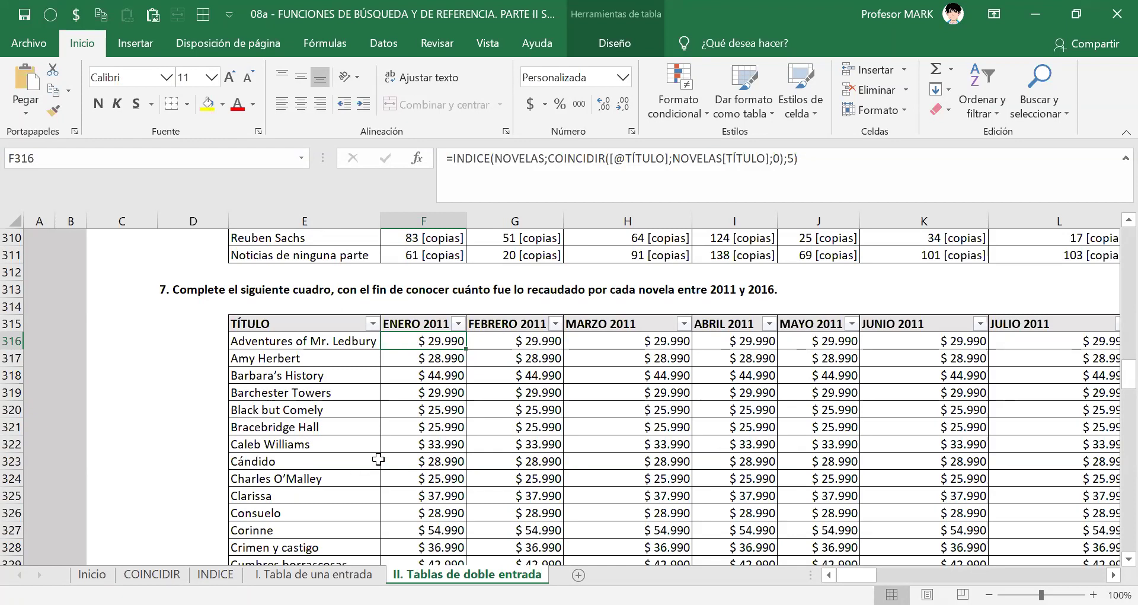
key("F2")
key("Escape")
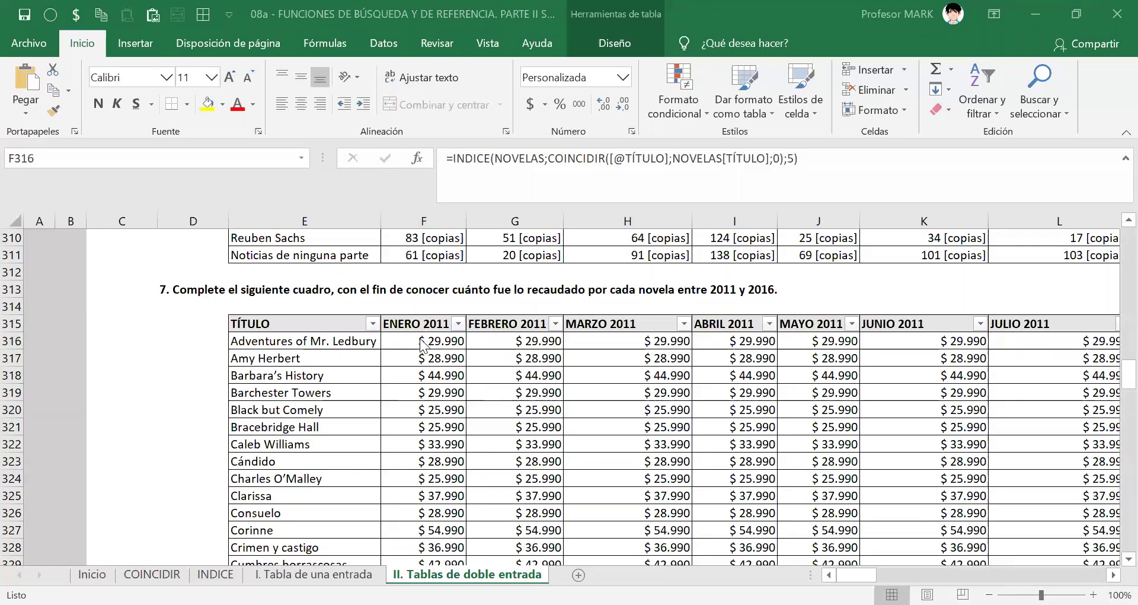
key("ctrl+s")
- Check the table names assigned to the exercise 6 copies-sold table and the exercise 7 revenue table
scroll(358, 288, "up", 4)
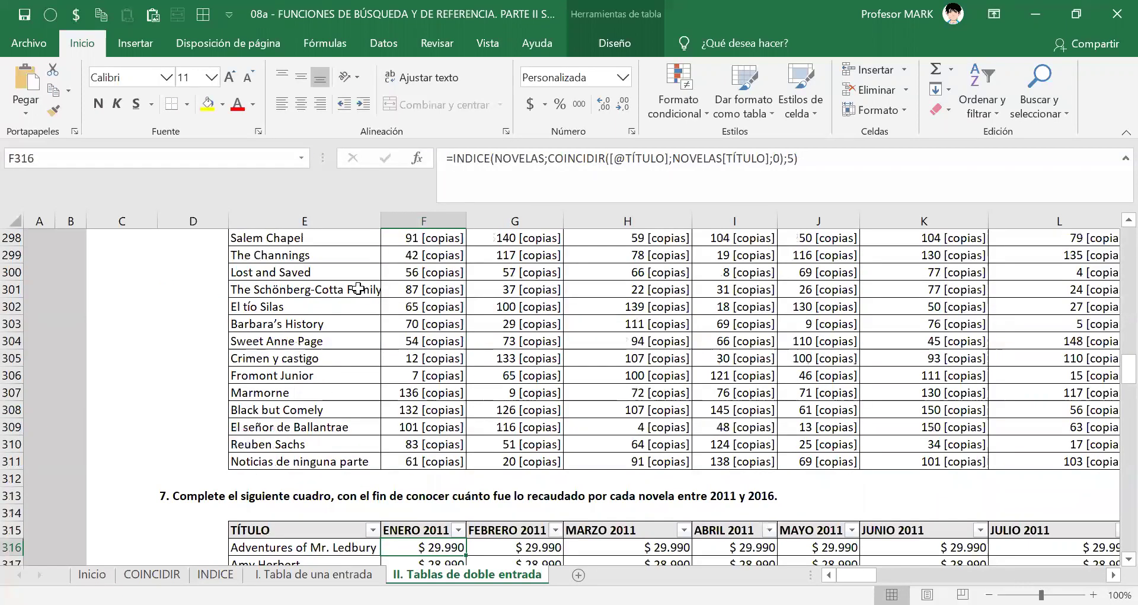
left_click(422, 306)
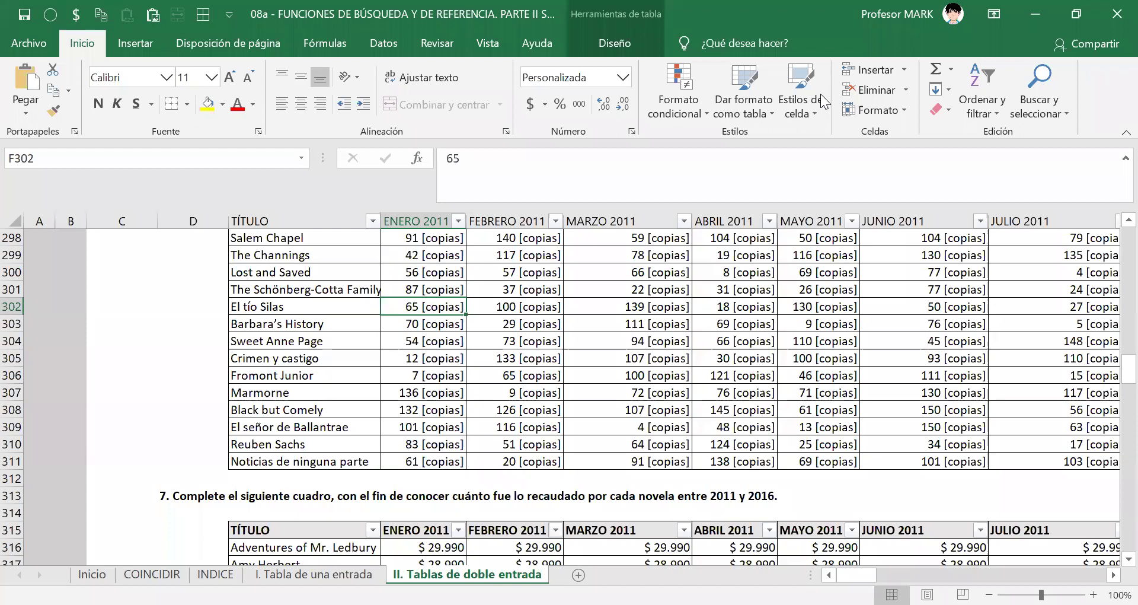
left_click(614, 42)
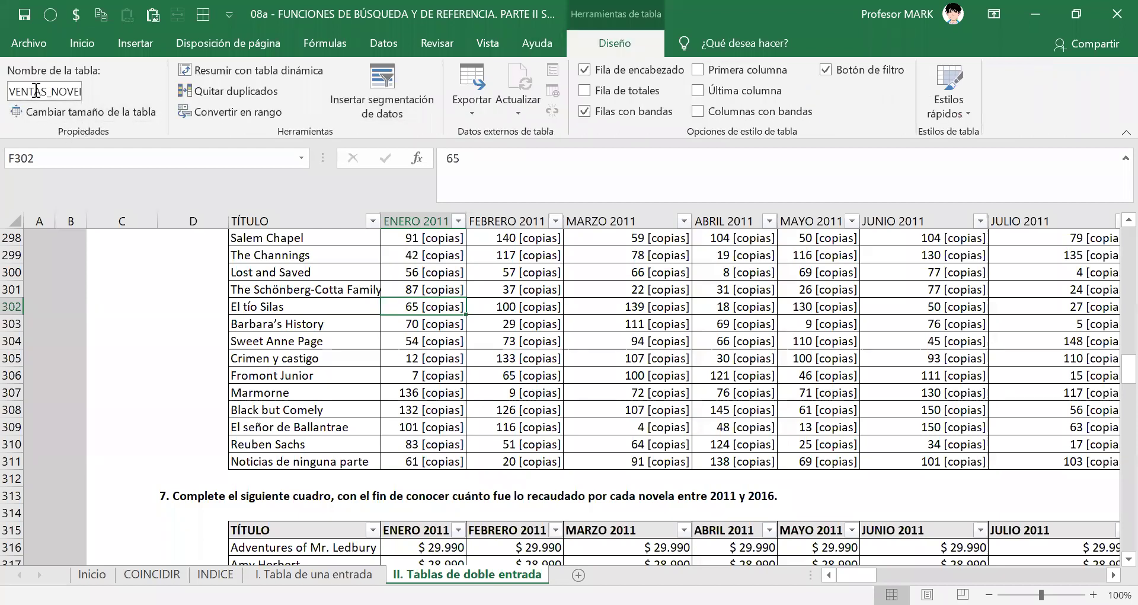
left_click(71, 91)
left_click(514, 393)
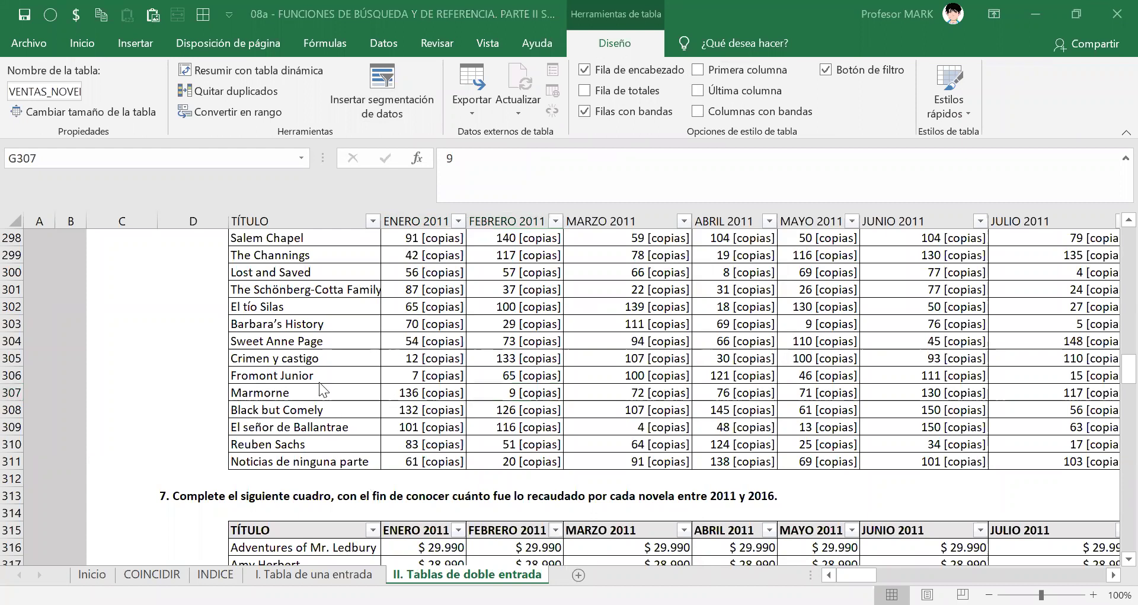
left_click(420, 376)
scroll(521, 389, "down", 1)
scroll(521, 389, "down", 2)
left_click(461, 445)
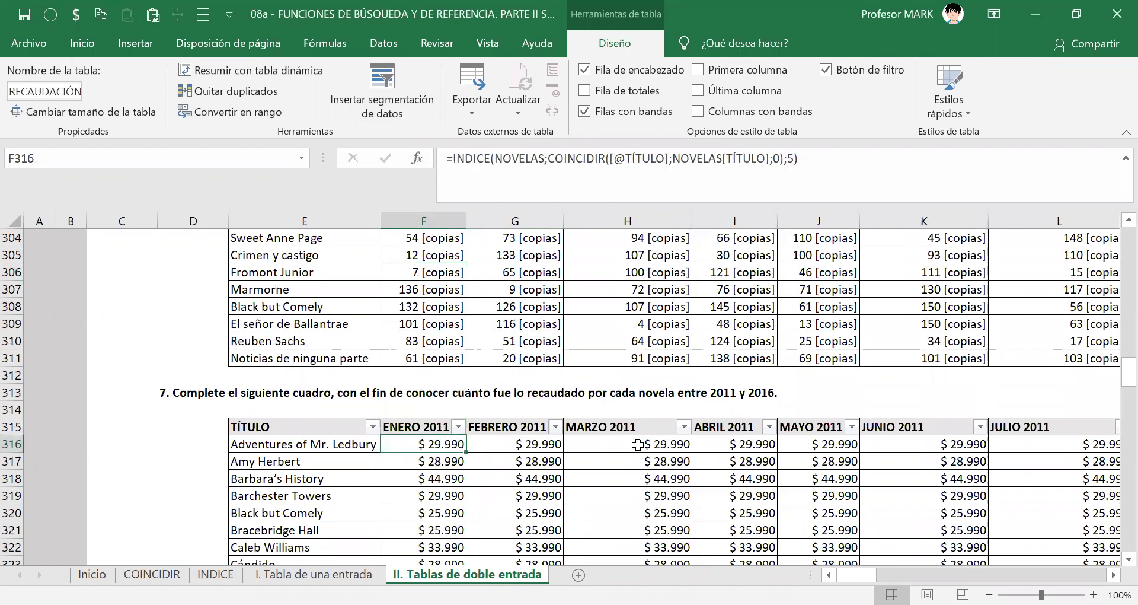
left_click(489, 275)
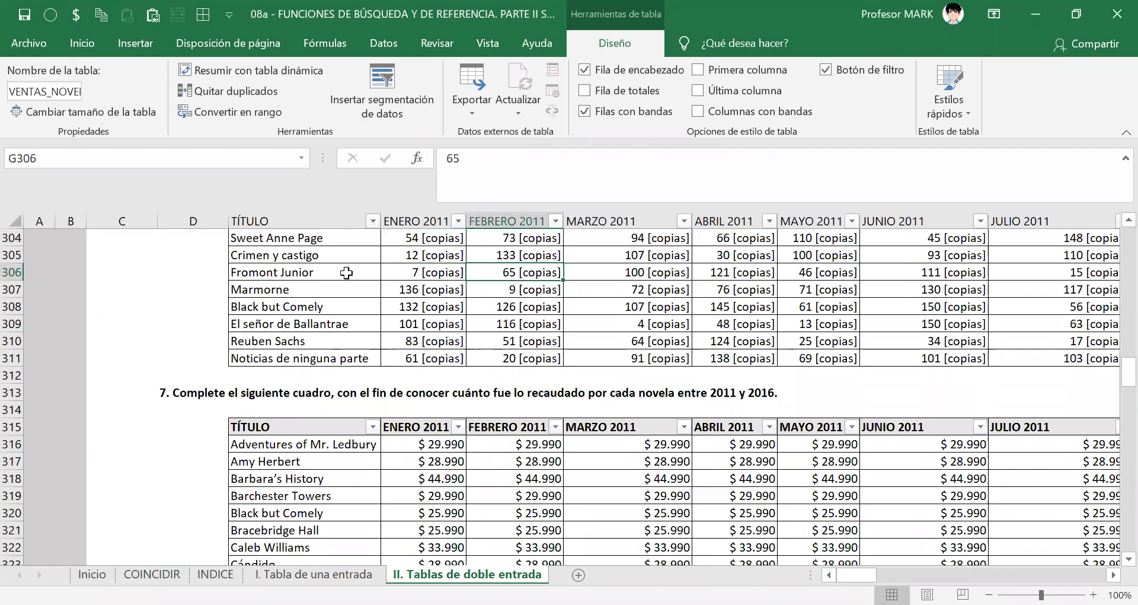
left_click(434, 445)
double_click(435, 445)
type("*")
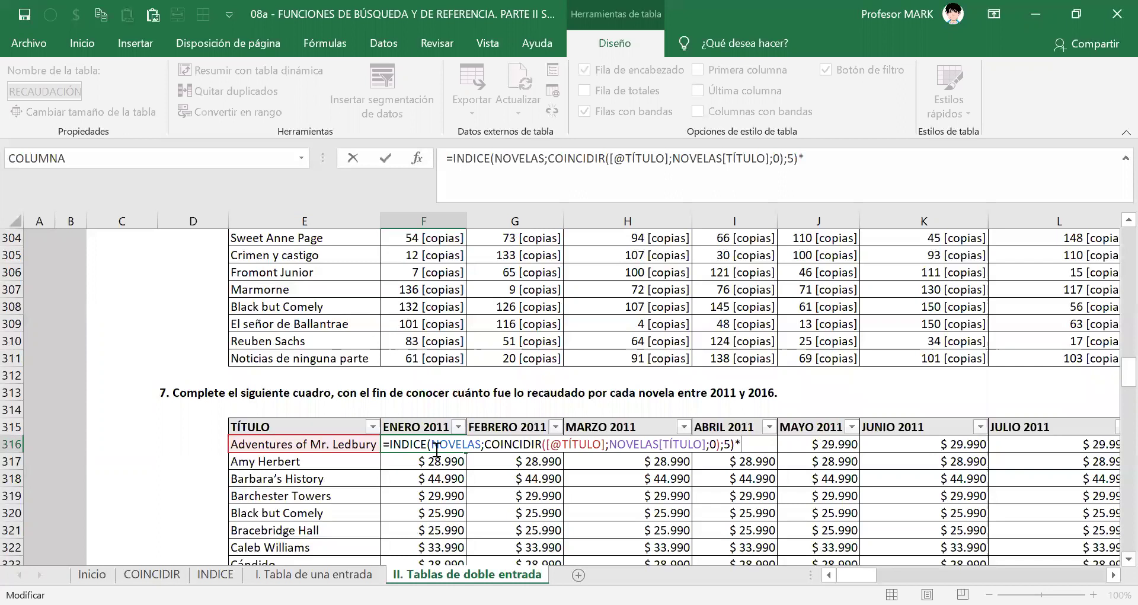
type("BUSCARV(")
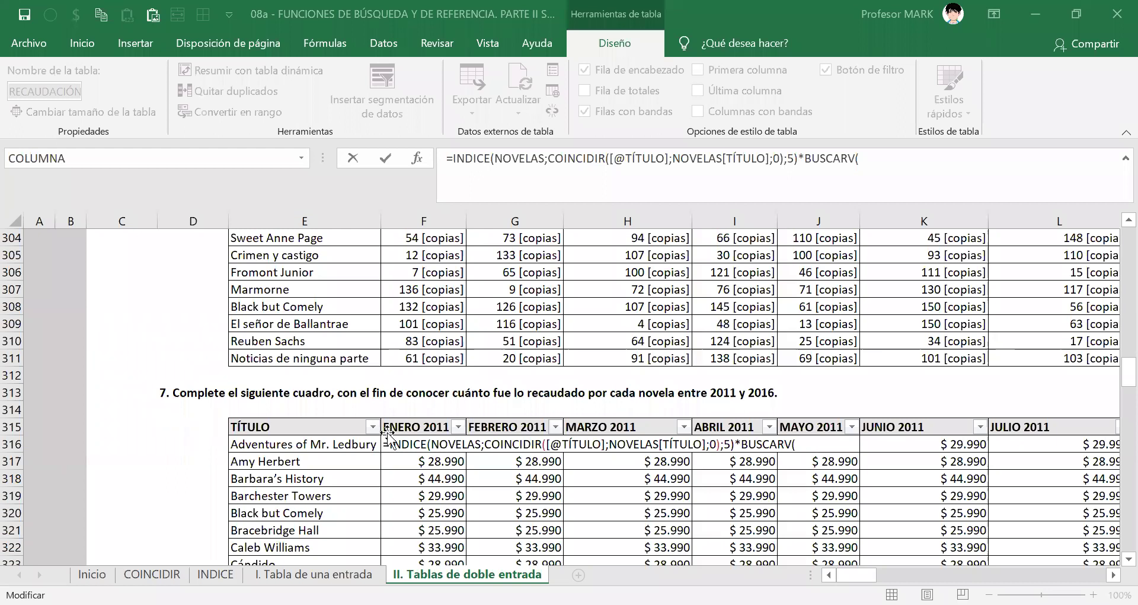
left_click(330, 446)
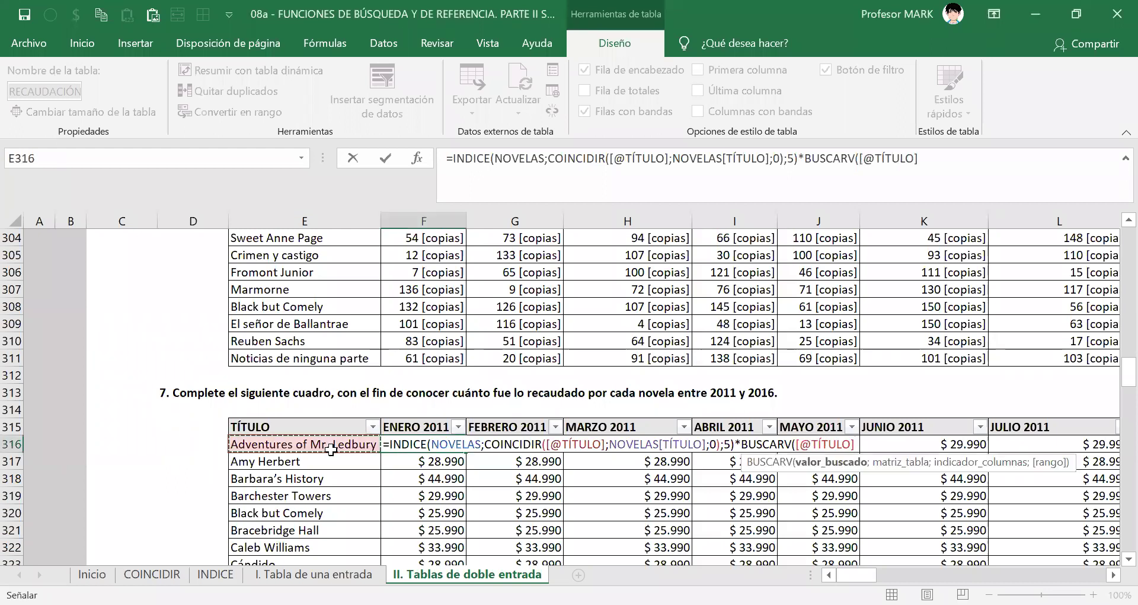
type(";")
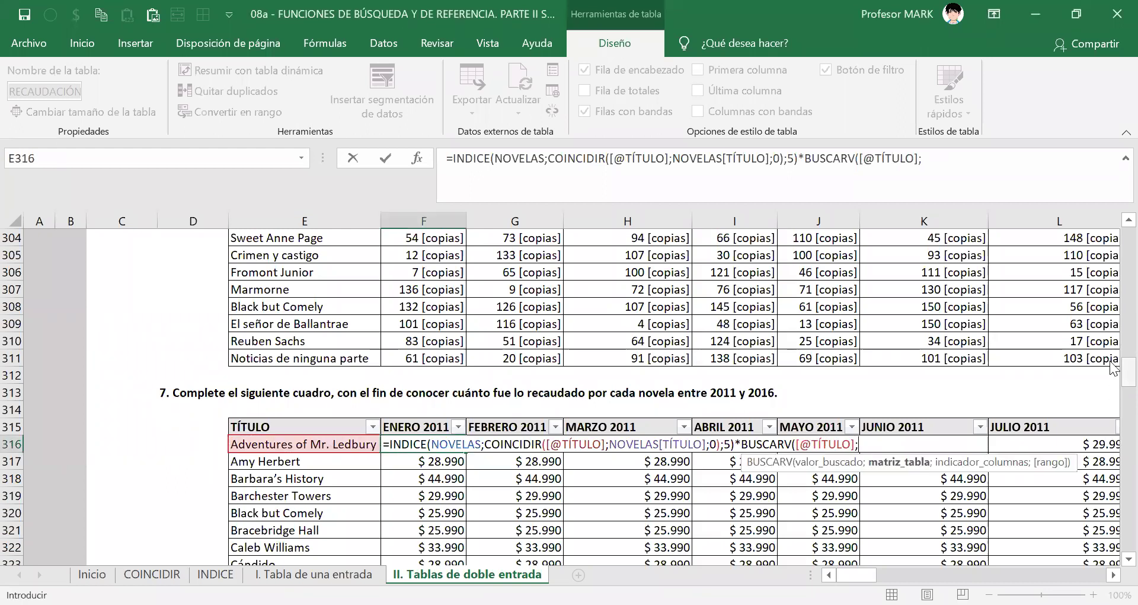
left_click_drag(1112, 385, 1111, 331)
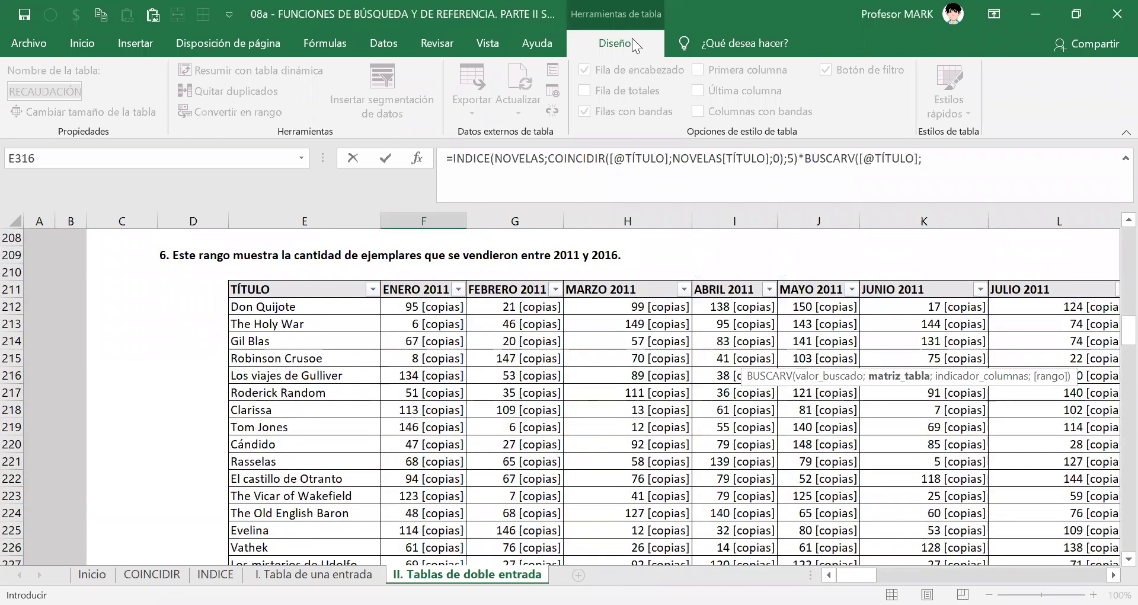
mouse_move(296, 268)
left_mouse_down()
mouse_move(610, 508)
mouse_move(925, 495)
mouse_move(1002, 315)
left_mouse_up()
left_click_drag(980, 278, 284, 268)
left_click_drag(896, 333, 1135, 336)
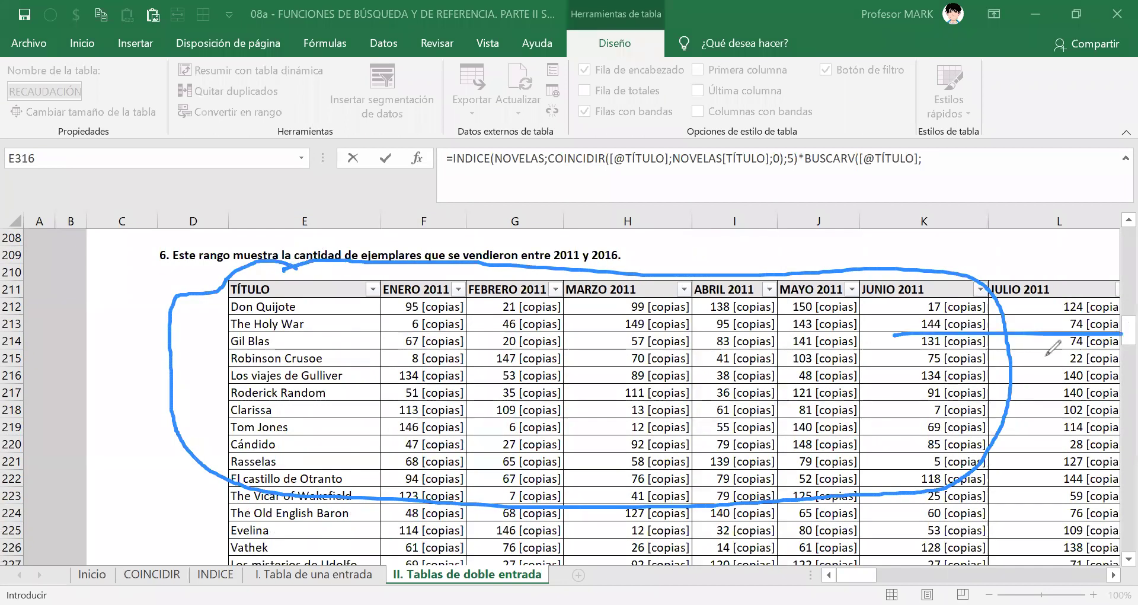
left_click_drag(924, 375, 1135, 373)
mouse_move(1058, 300)
left_mouse_down()
mouse_move(1123, 320)
mouse_move(1096, 412)
left_mouse_up()
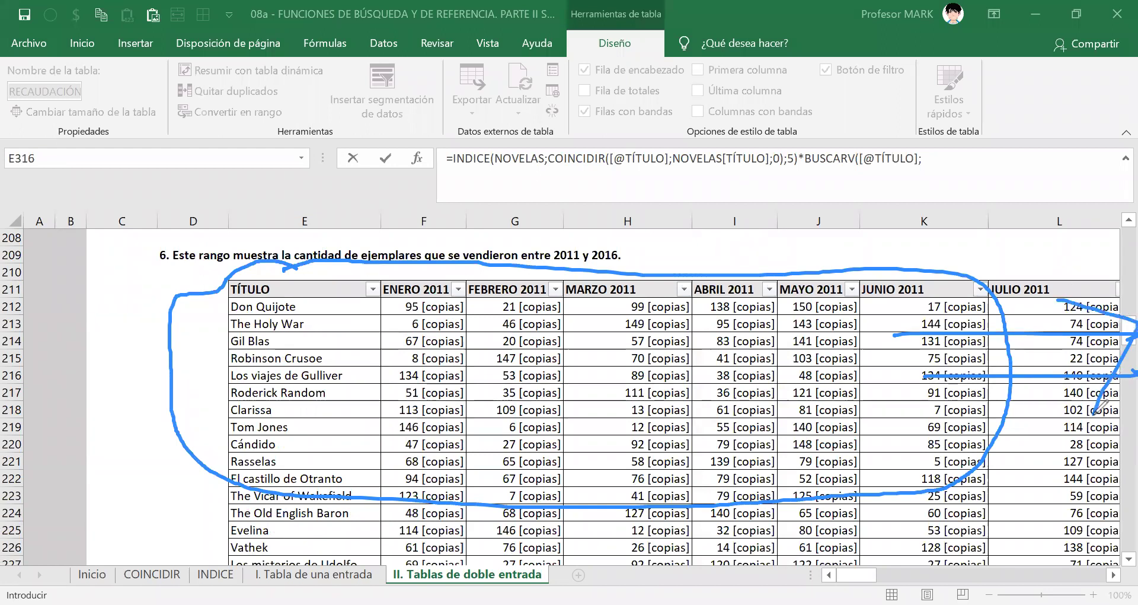
left_click_drag(546, 444, 531, 562)
left_click_drag(575, 461, 571, 563)
left_click_drag(500, 526, 539, 583)
left_click_drag(597, 540, 540, 581)
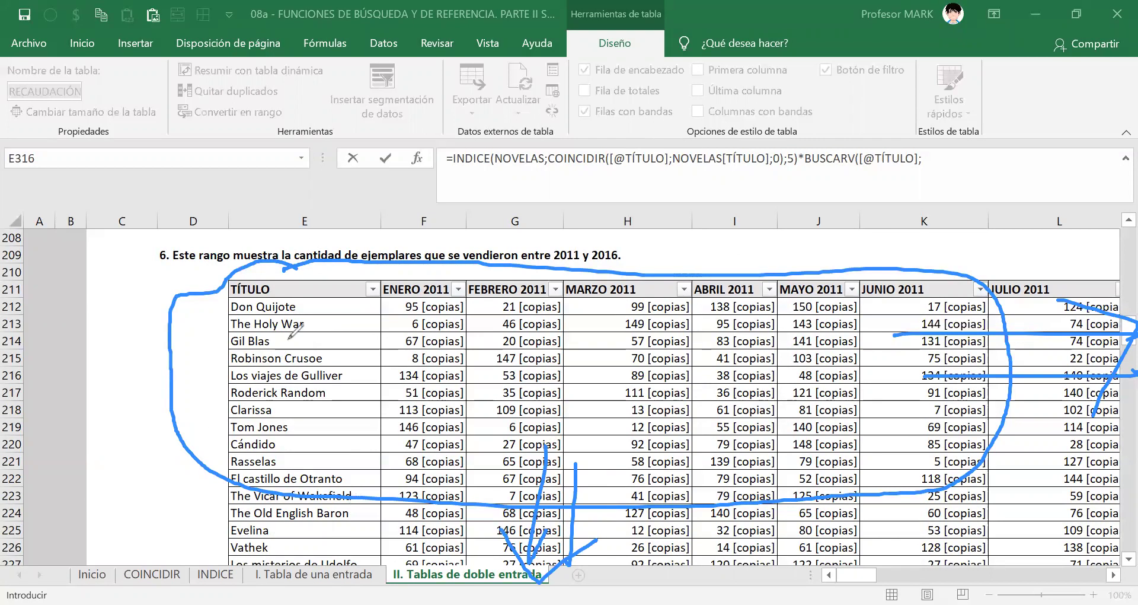
mouse_move(253, 373)
left_mouse_down()
mouse_move(289, 436)
mouse_move(320, 434)
left_mouse_up()
mouse_move(282, 507)
left_mouse_down()
mouse_move(267, 524)
mouse_move(283, 542)
left_mouse_up()
left_click_drag(256, 543, 305, 543)
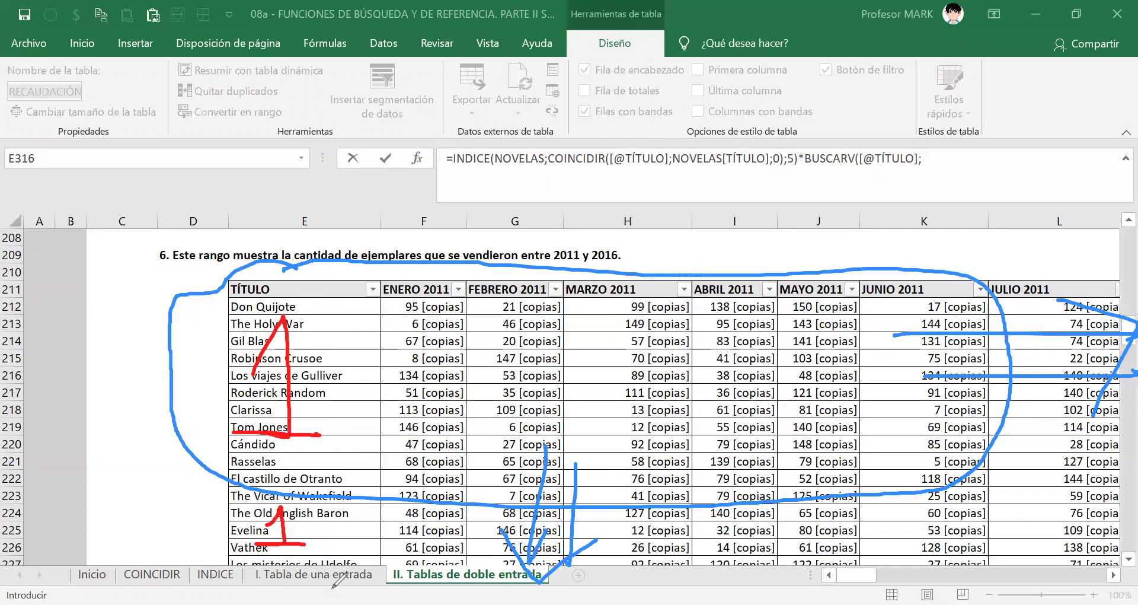
mouse_move(268, 261)
left_mouse_down()
mouse_move(249, 257)
mouse_move(208, 299)
mouse_move(288, 268)
mouse_move(261, 258)
left_mouse_up()
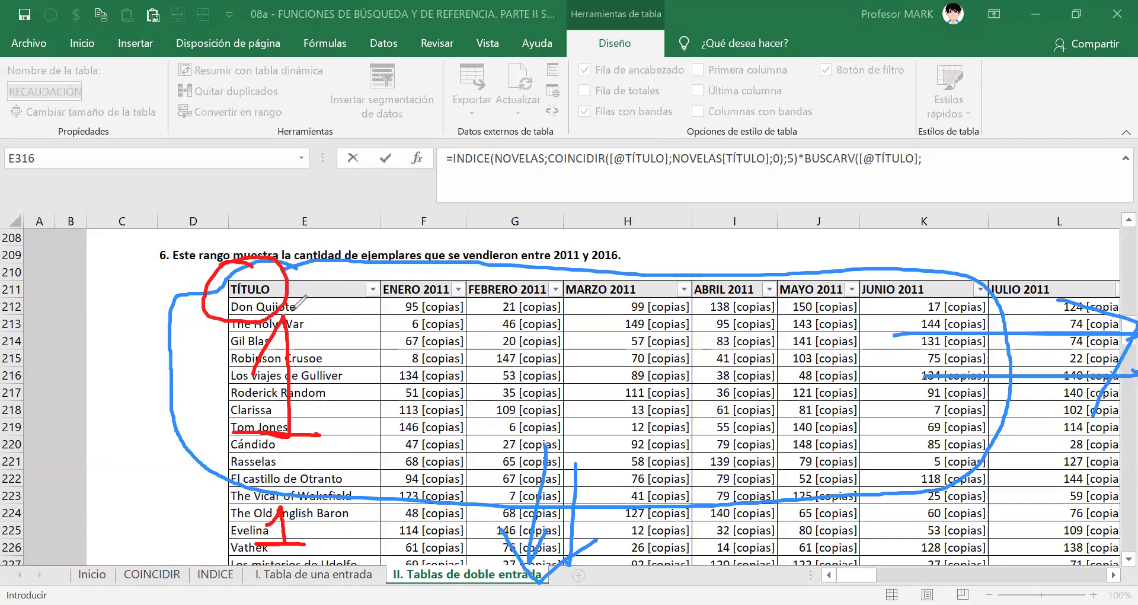
mouse_move(288, 289)
left_mouse_down()
mouse_move(318, 281)
mouse_move(321, 360)
mouse_move(327, 348)
left_mouse_up()
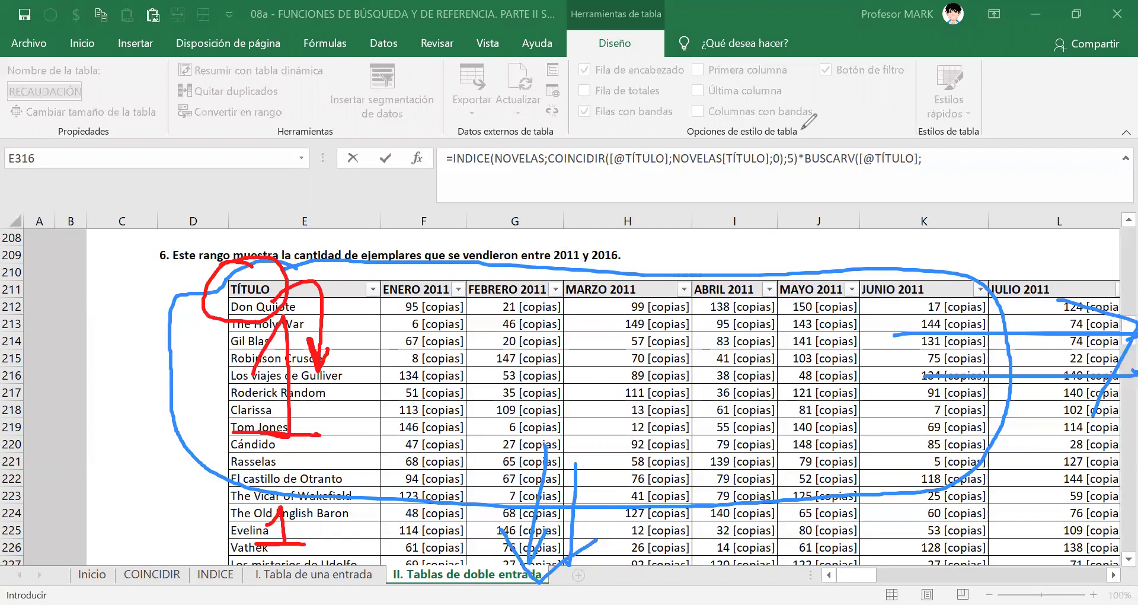
key("e")
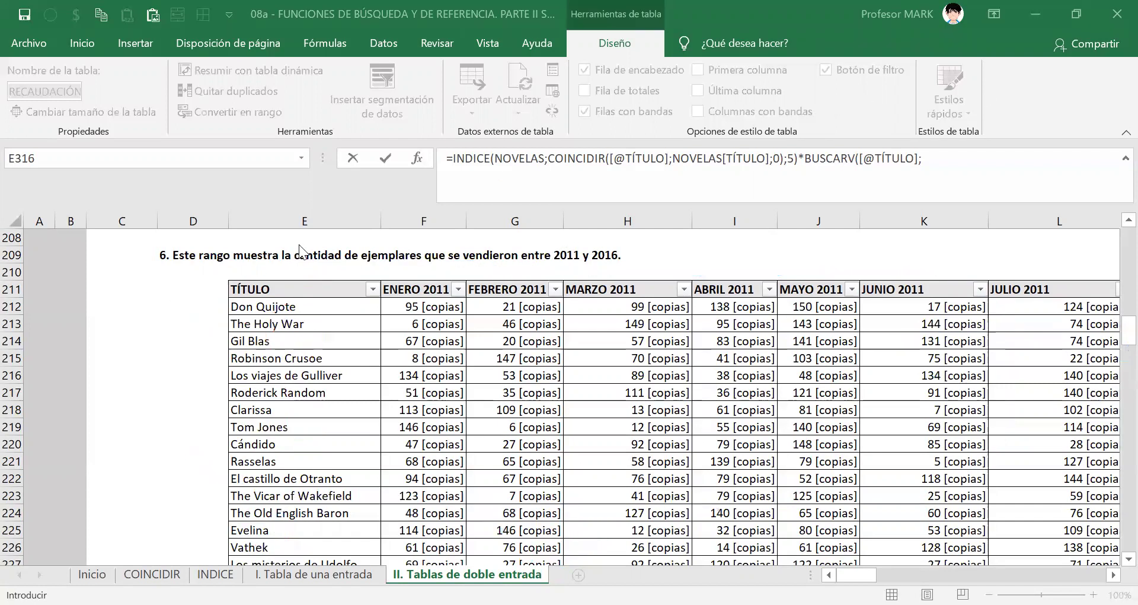
- Set VENTAS_NOVELAS as the table array of BUSCARV in the F316 formula
left_click(935, 158)
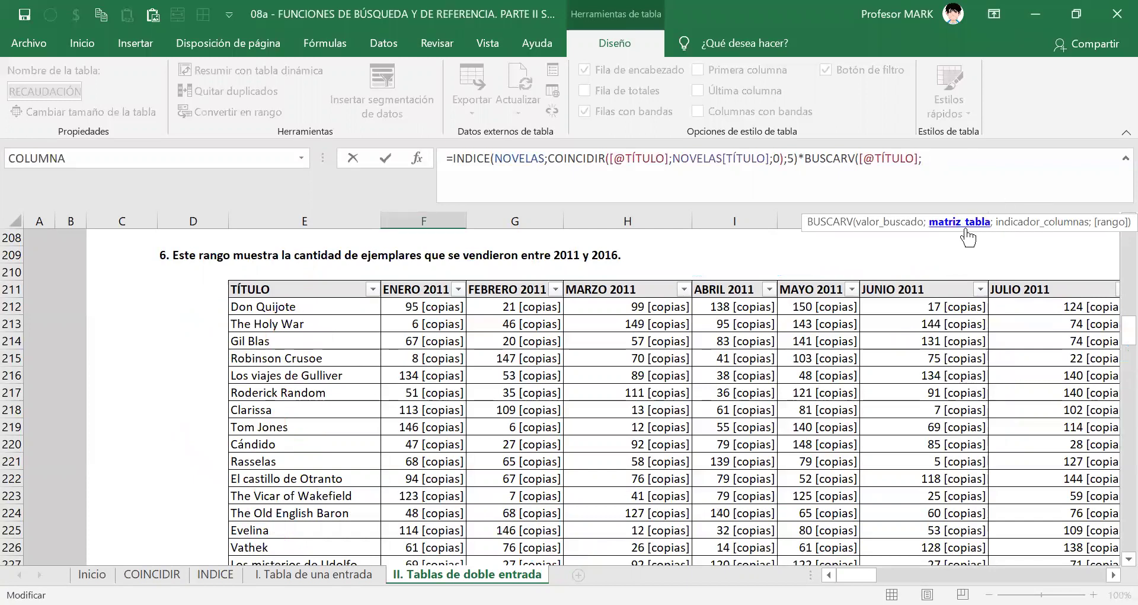
left_click(965, 228)
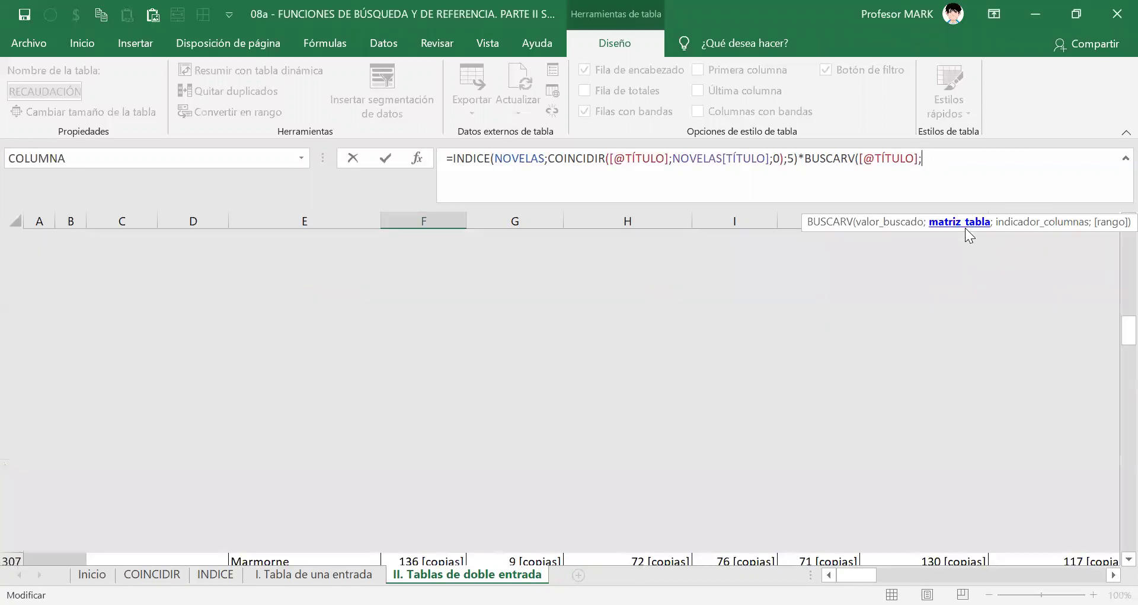
key("F3")
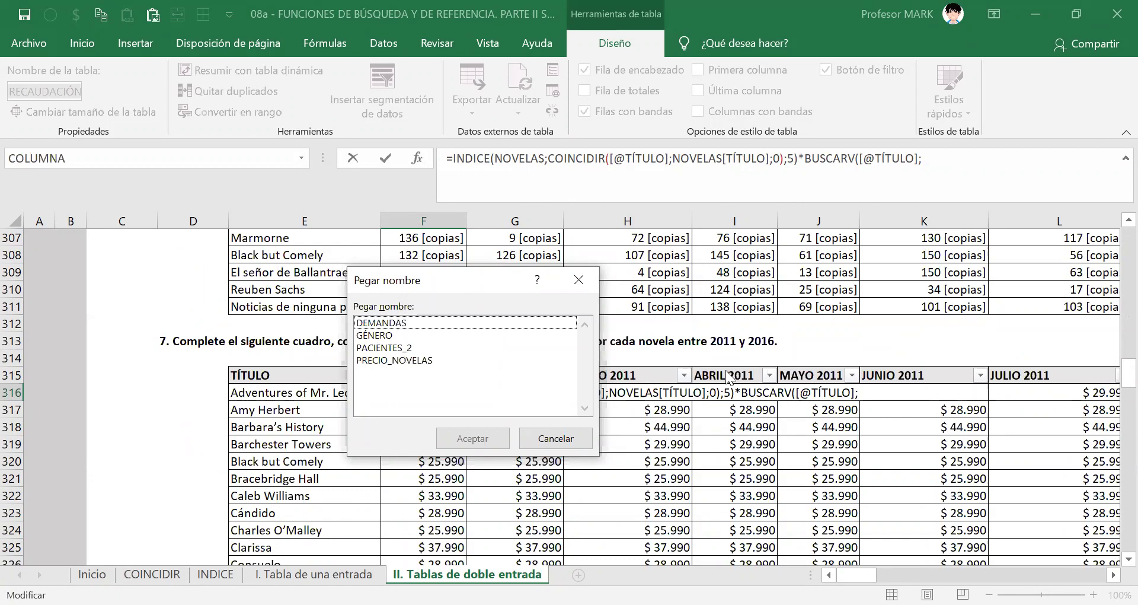
key("Escape")
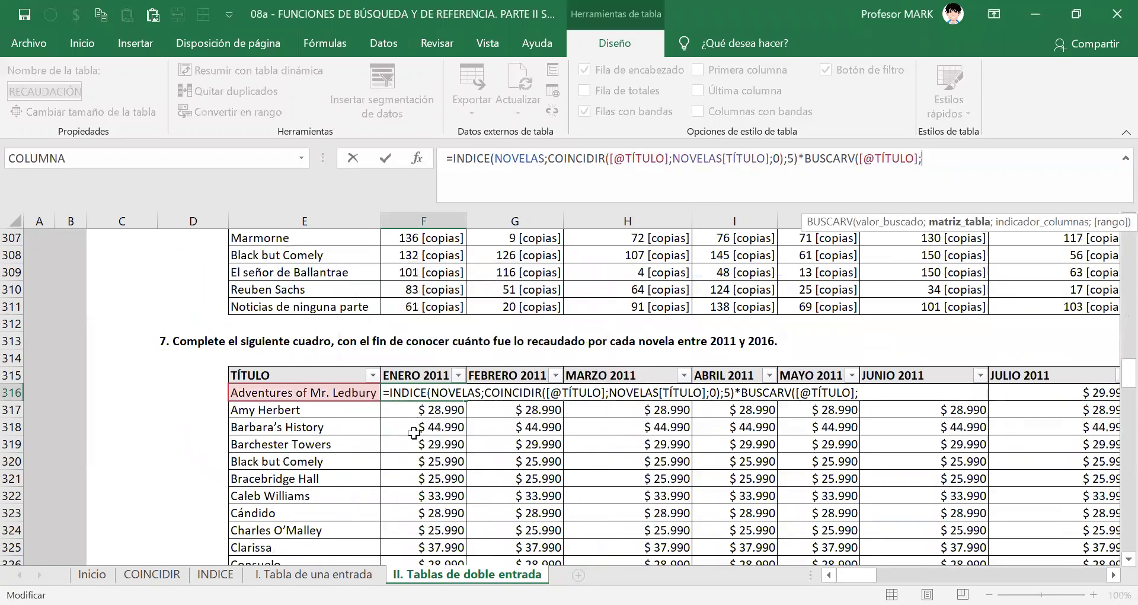
scroll(448, 464, "up", 2)
scroll(449, 464, "up", 2)
scroll(369, 323, "up", 4)
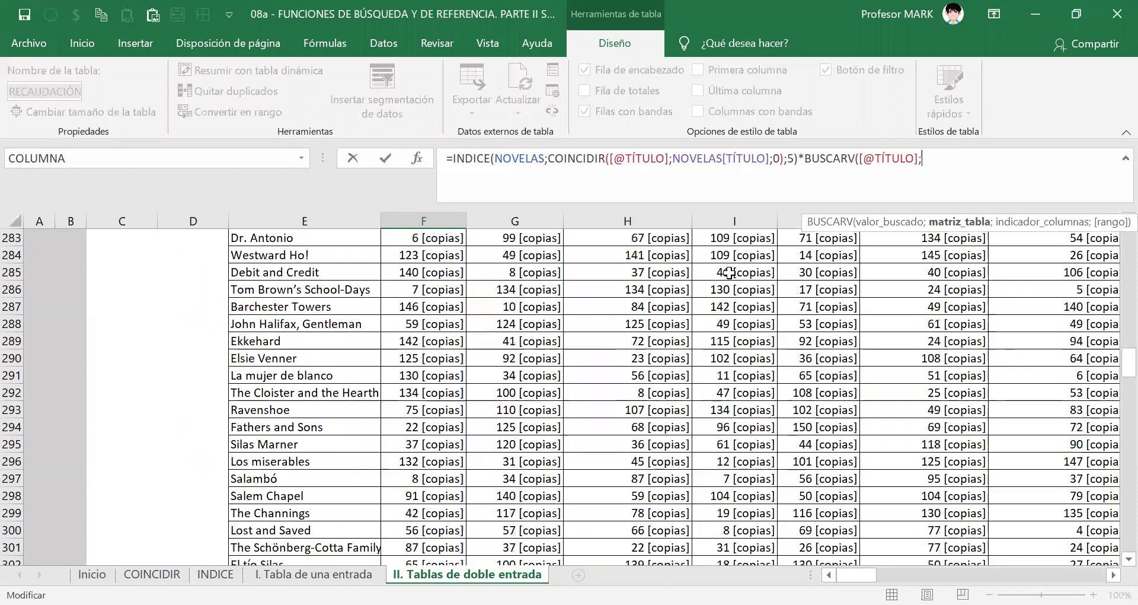
type("VEN")
key("Down")
key("Down")
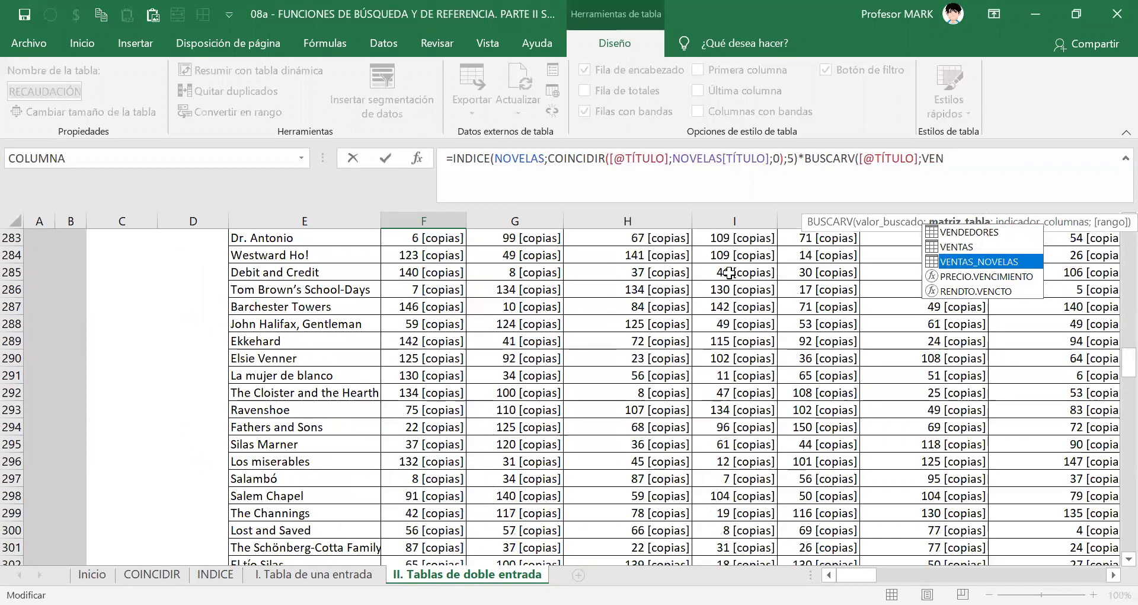
key("Tab")
- Check the exercise 6 range that VENTAS_NOVELAS covers, and add the separator for BUSCARV's column-index argument
scroll(454, 432, "up", 8)
scroll(454, 432, "up", 12)
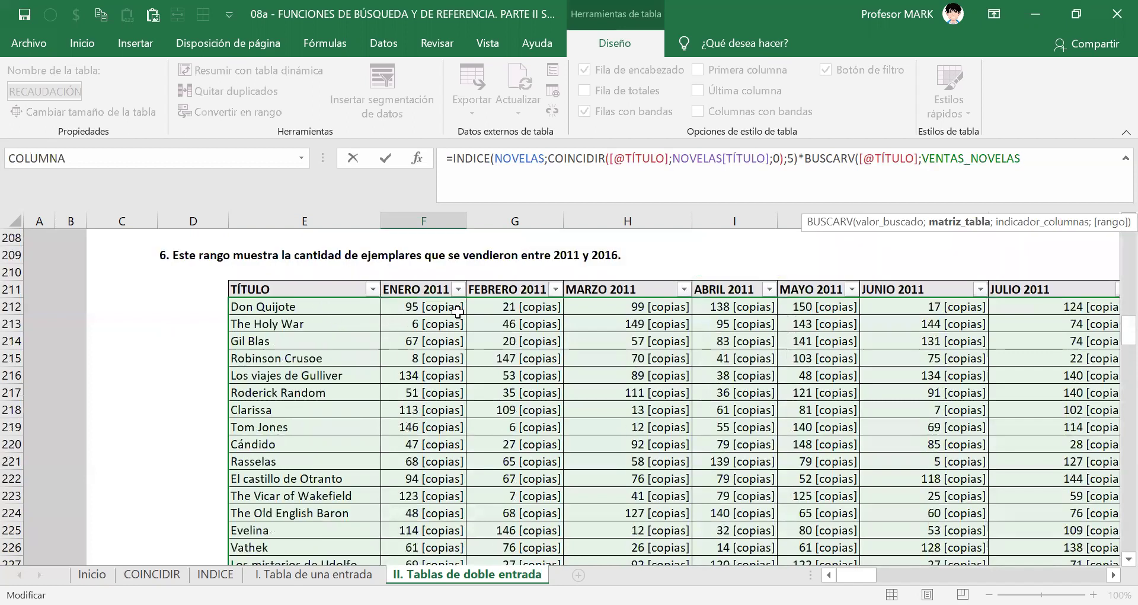
key("F3")
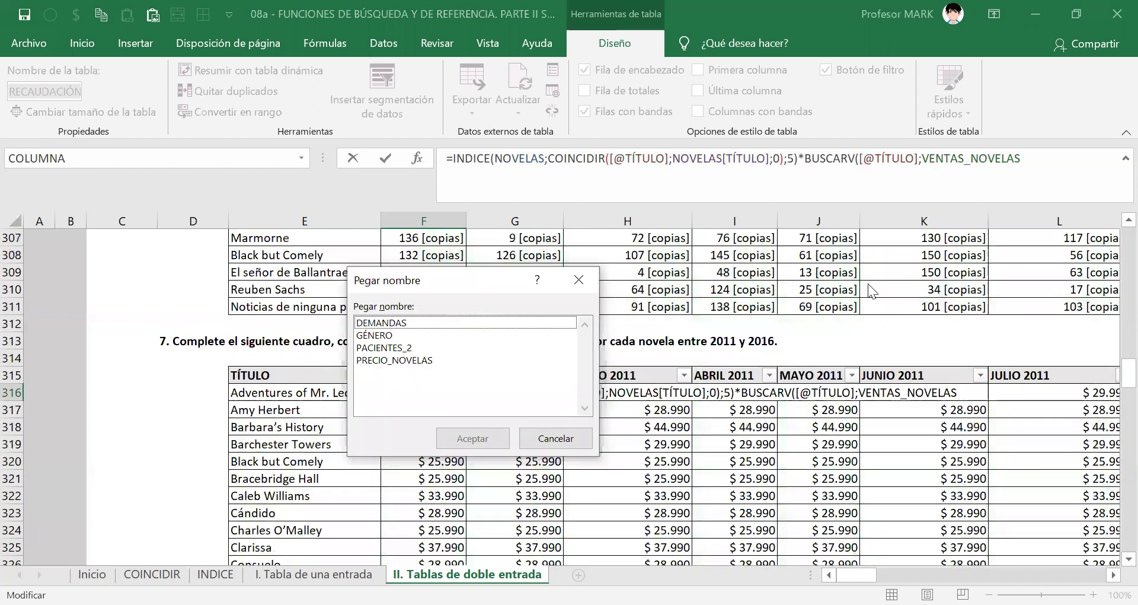
key("Escape")
type(";")
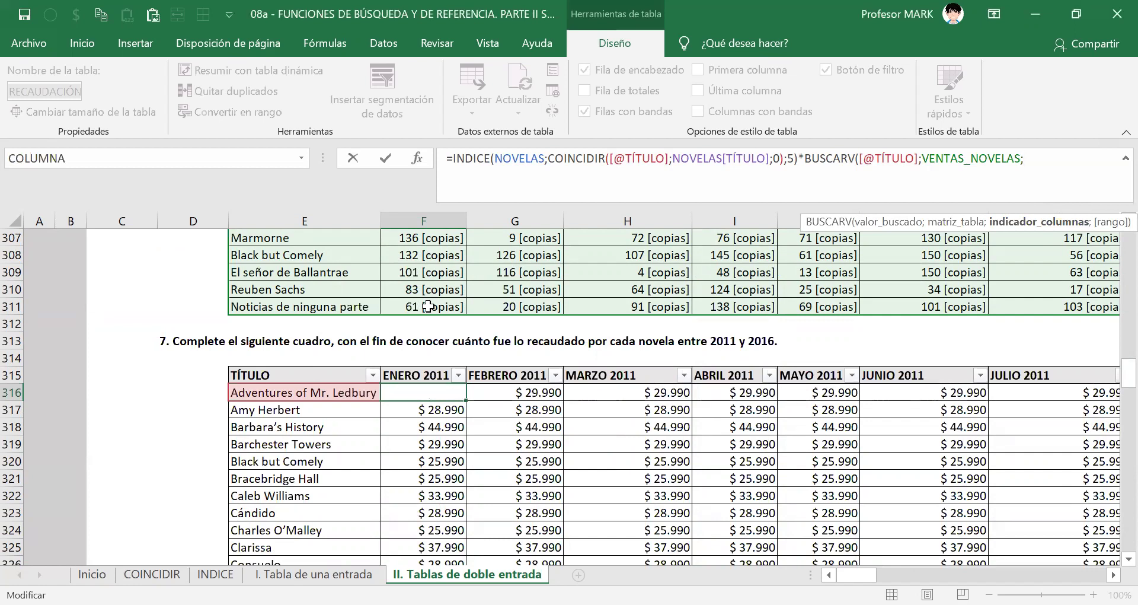
scroll(428, 306, "up", 1)
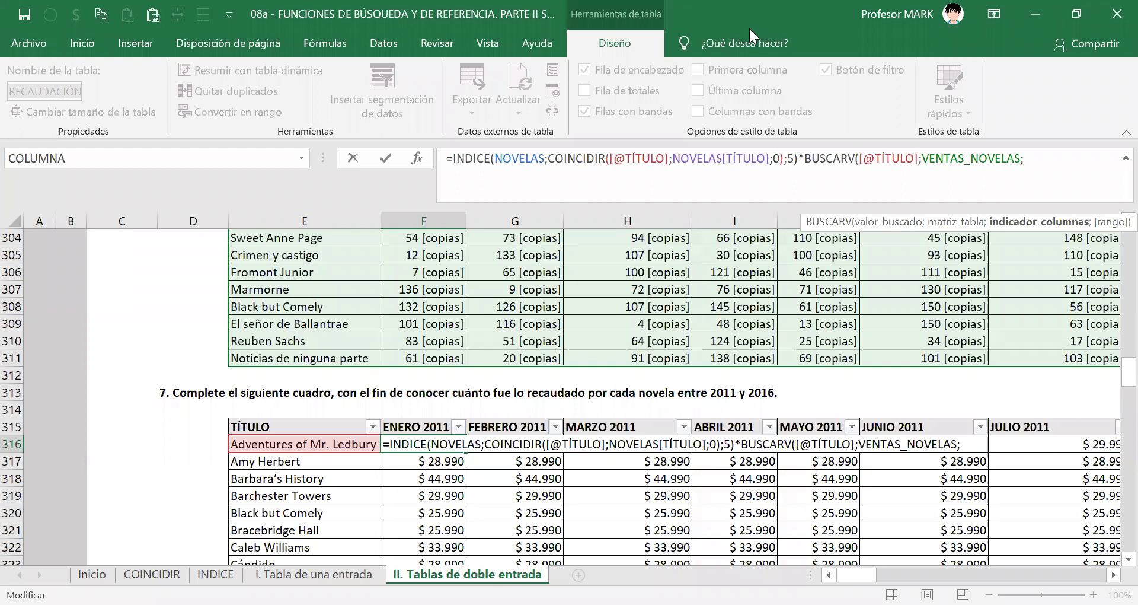
mouse_move(409, 273)
left_mouse_down()
mouse_move(409, 325)
mouse_move(450, 307)
left_mouse_up()
mouse_move(400, 459)
left_mouse_down()
mouse_move(398, 505)
mouse_move(446, 502)
left_mouse_up()
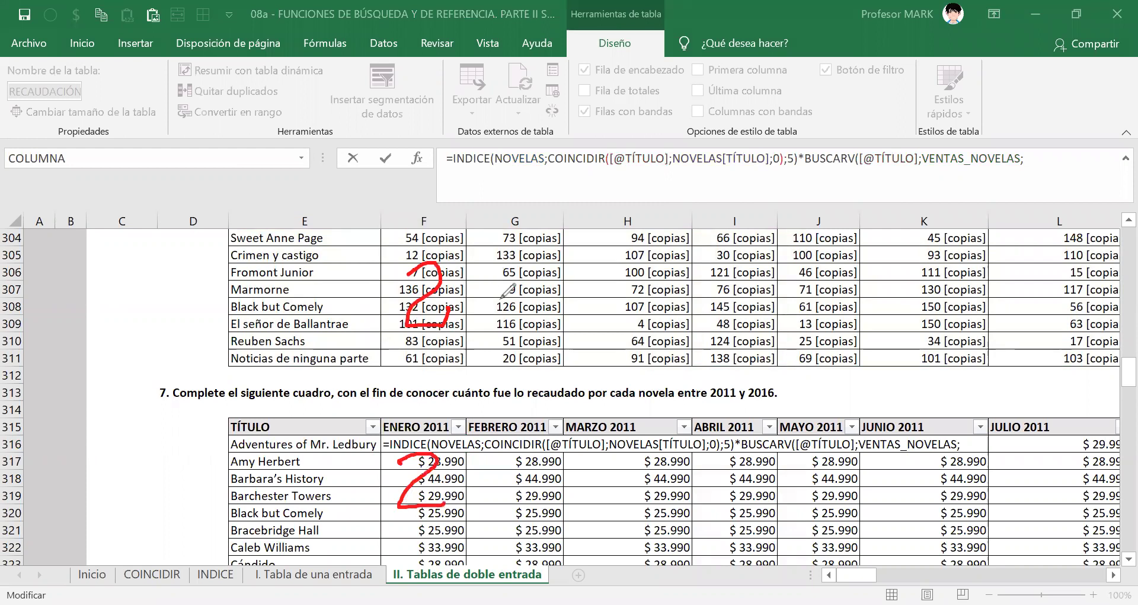
mouse_move(483, 261)
left_mouse_down()
mouse_move(521, 317)
mouse_move(483, 321)
left_mouse_up()
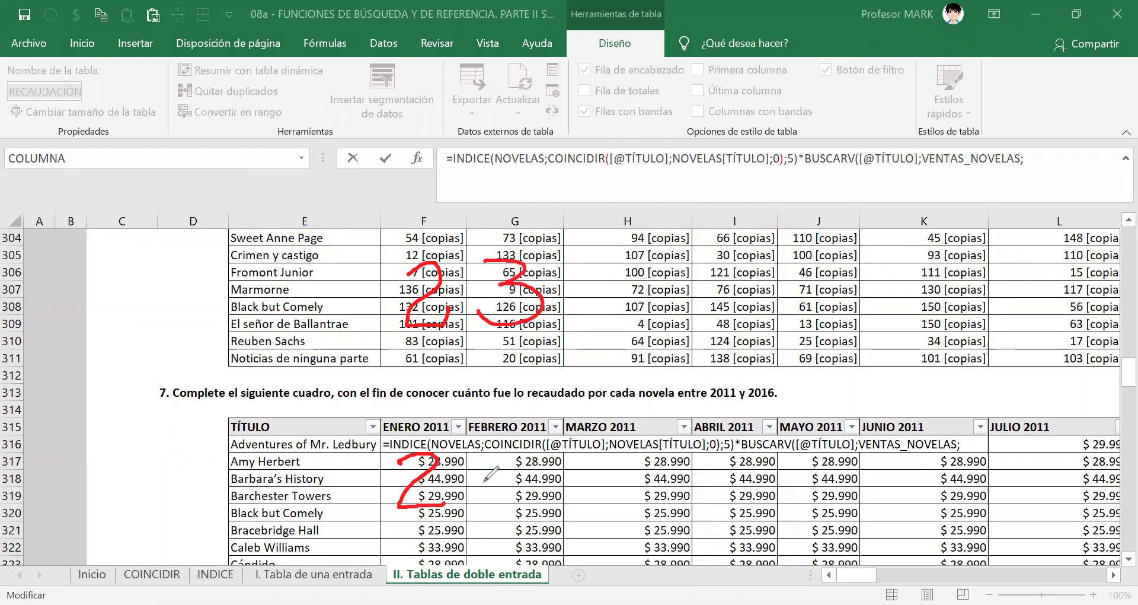
mouse_move(484, 455)
left_mouse_down()
mouse_move(493, 477)
mouse_move(480, 503)
left_mouse_up()
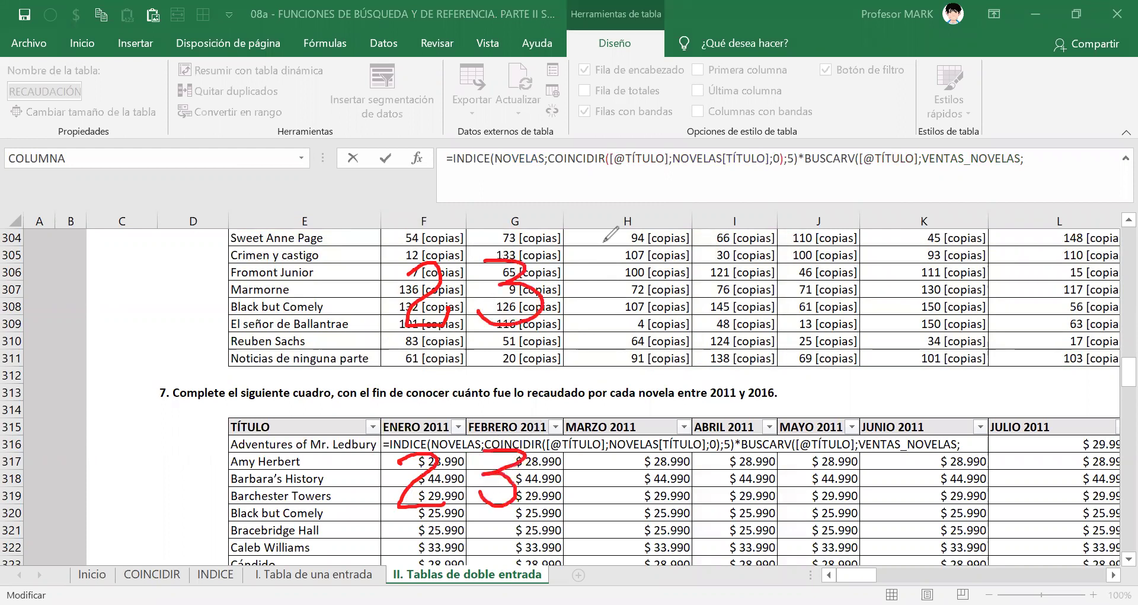
left_click_drag(590, 246, 655, 289)
left_click_drag(641, 248, 630, 318)
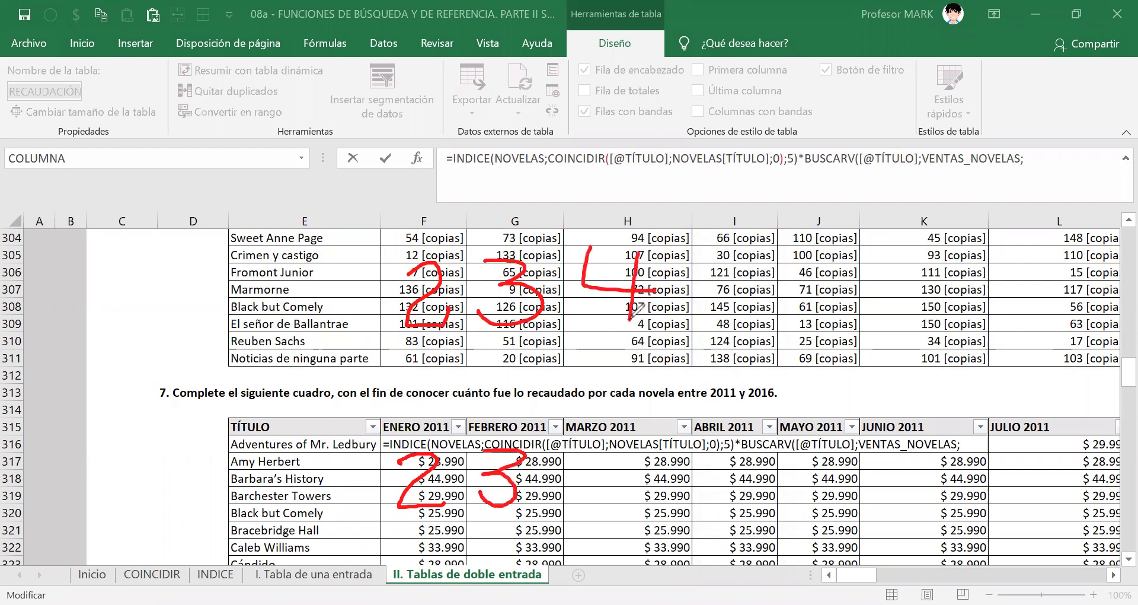
mouse_move(593, 440)
left_mouse_down()
mouse_move(581, 474)
mouse_move(626, 468)
mouse_move(604, 516)
left_mouse_up()
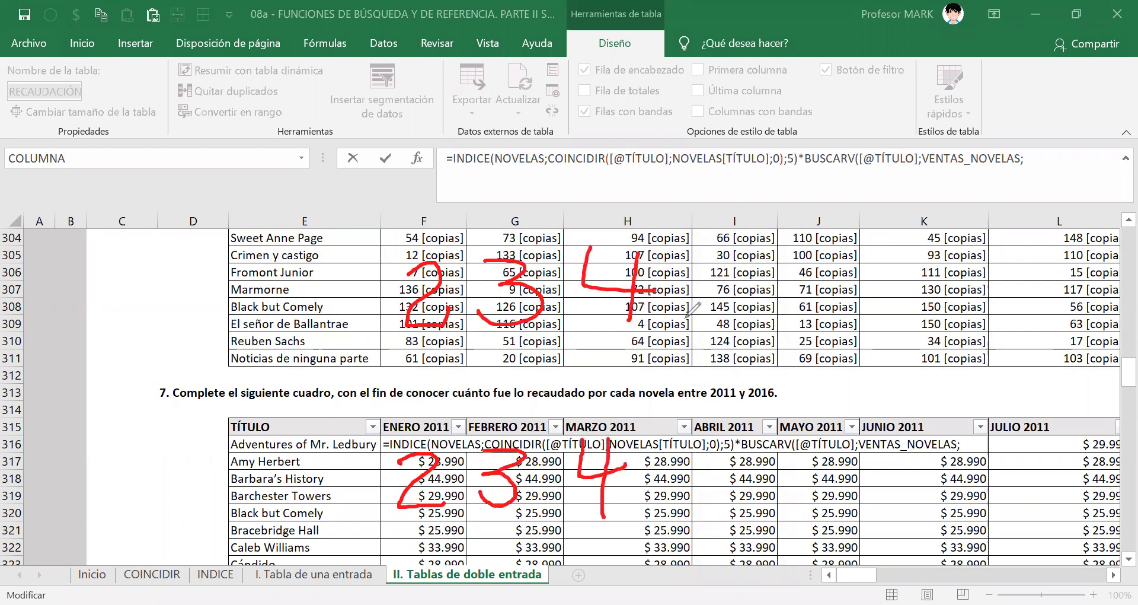
mouse_move(764, 233)
left_mouse_down()
mouse_move(718, 282)
mouse_move(756, 302)
mouse_move(707, 323)
left_mouse_up()
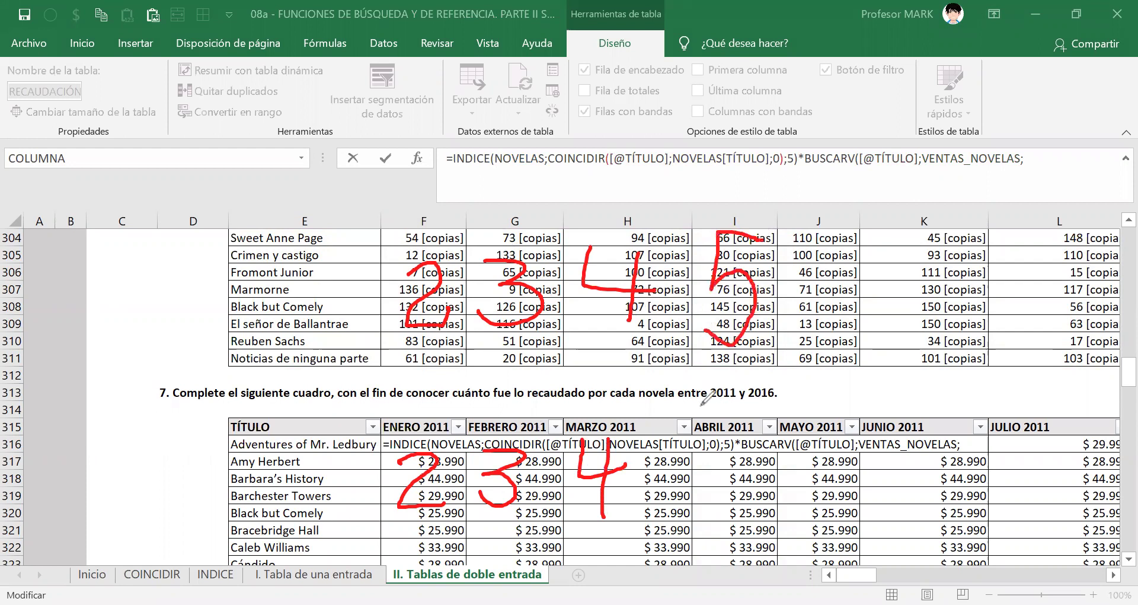
mouse_move(740, 448)
left_mouse_down()
mouse_move(745, 478)
mouse_move(714, 500)
left_mouse_up()
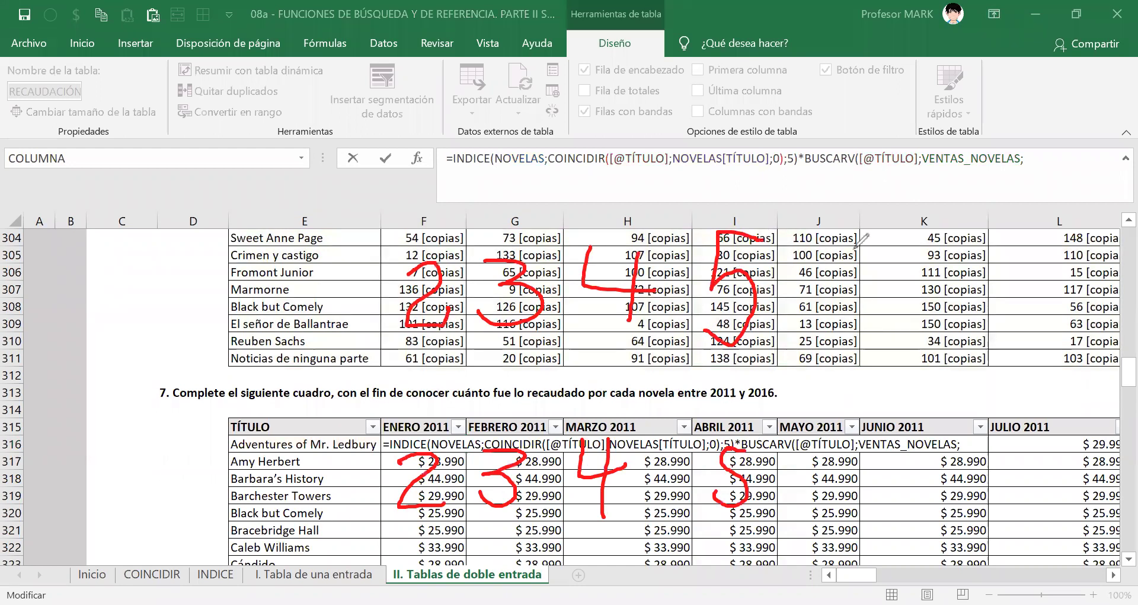
mouse_move(840, 239)
left_mouse_down()
mouse_move(851, 286)
mouse_move(799, 290)
left_mouse_up()
mouse_move(835, 443)
left_mouse_down()
mouse_move(813, 487)
mouse_move(790, 491)
left_mouse_up()
left_click(902, 285)
left_click(1002, 291)
left_click(1052, 277)
left_click(889, 477)
left_click(911, 473)
left_click(994, 472)
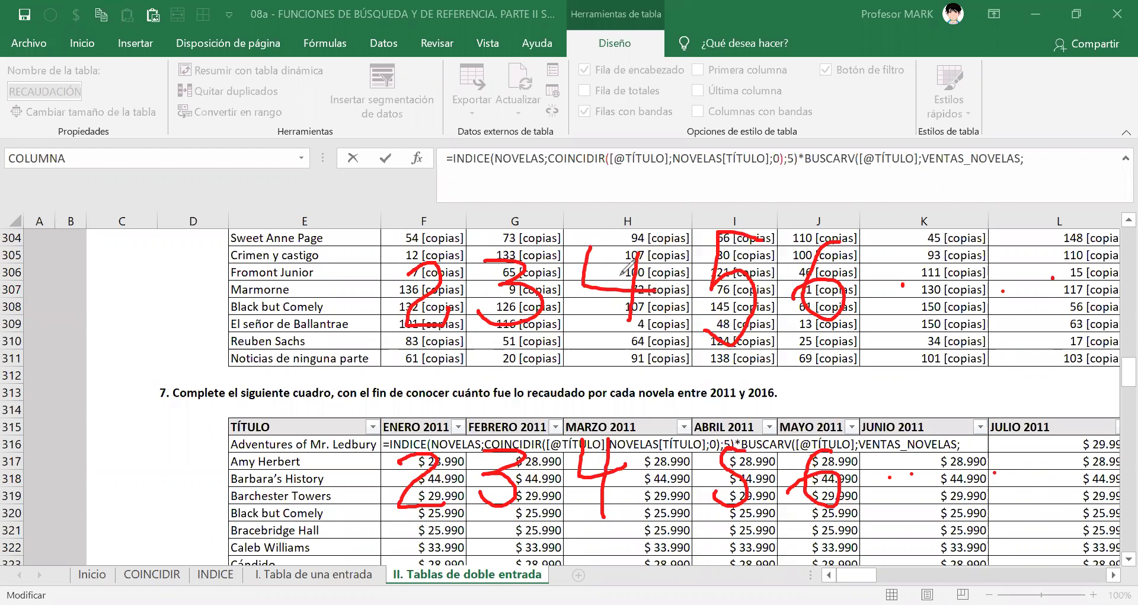
left_click(793, 137)
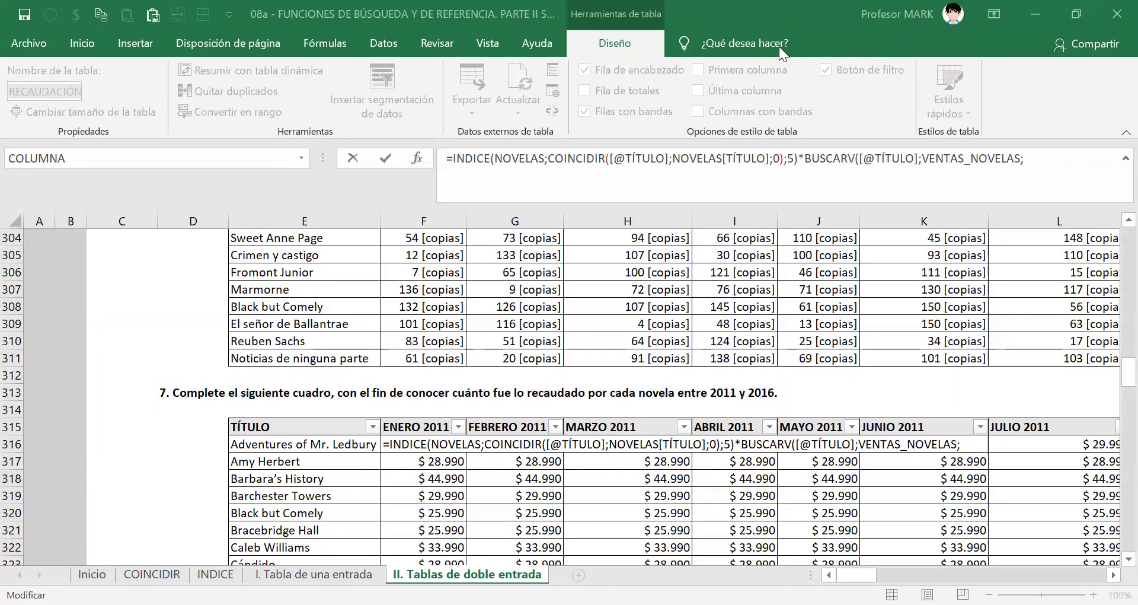
- Store the unfinished INDICE and BUSCARV formula in F316 as text
left_click(367, 444)
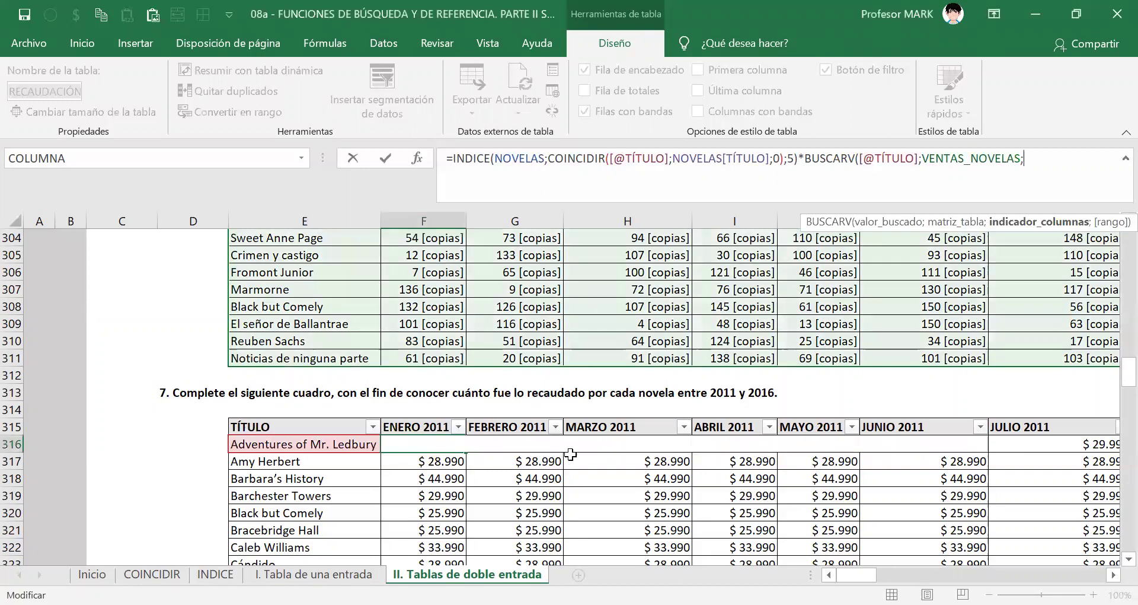
left_click(401, 449)
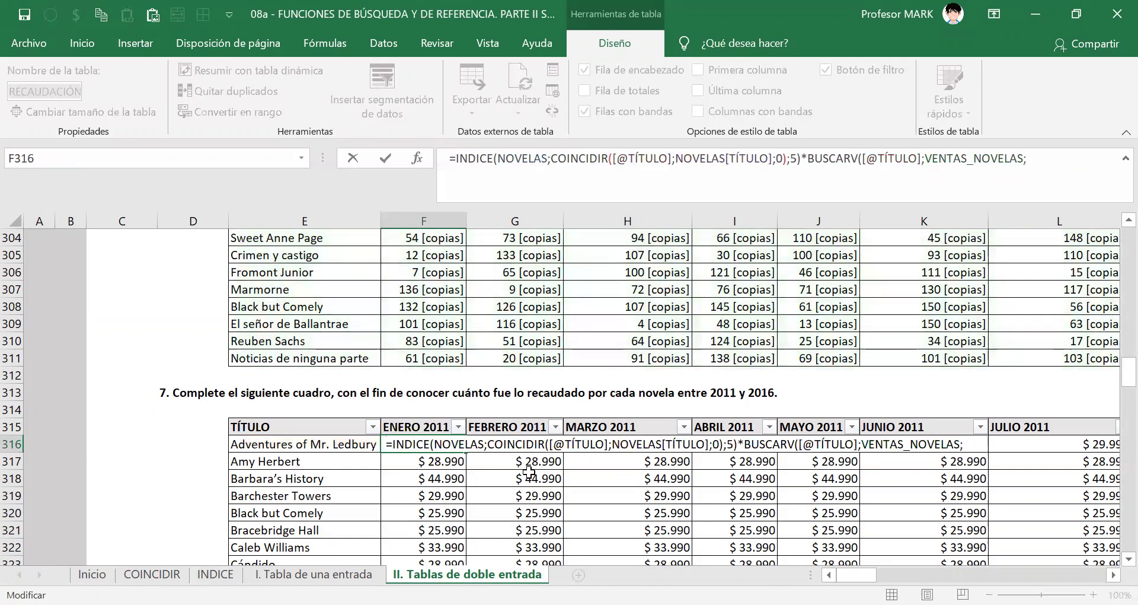
key("Return")
key("Up")
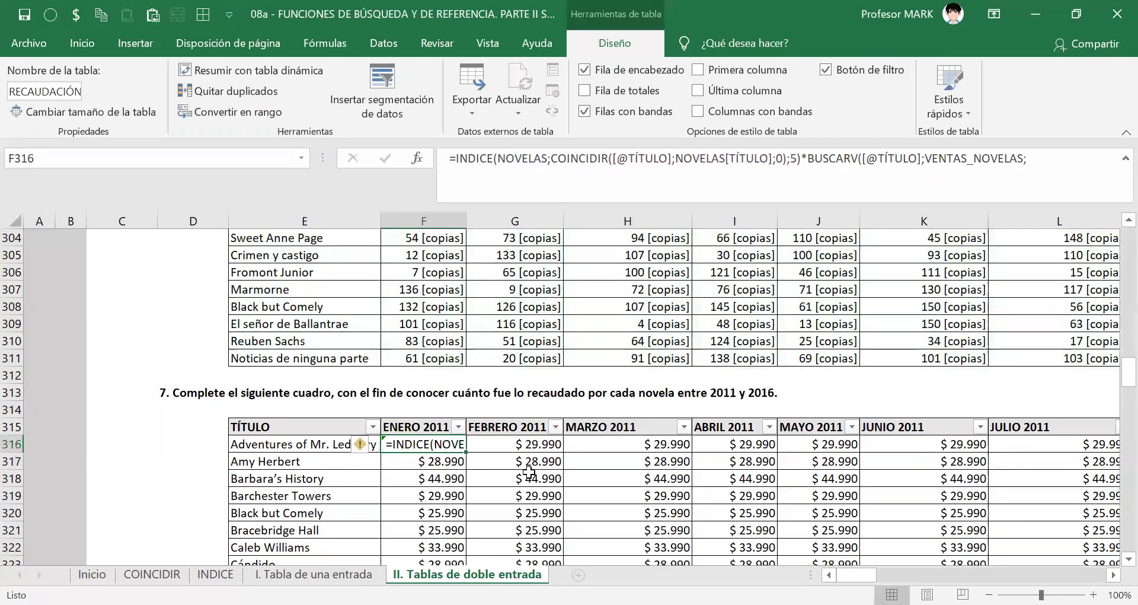
- Turn the F316 text back into an editable formula to review BUSCARV's column-index argument, and store it as text again
key("F2")
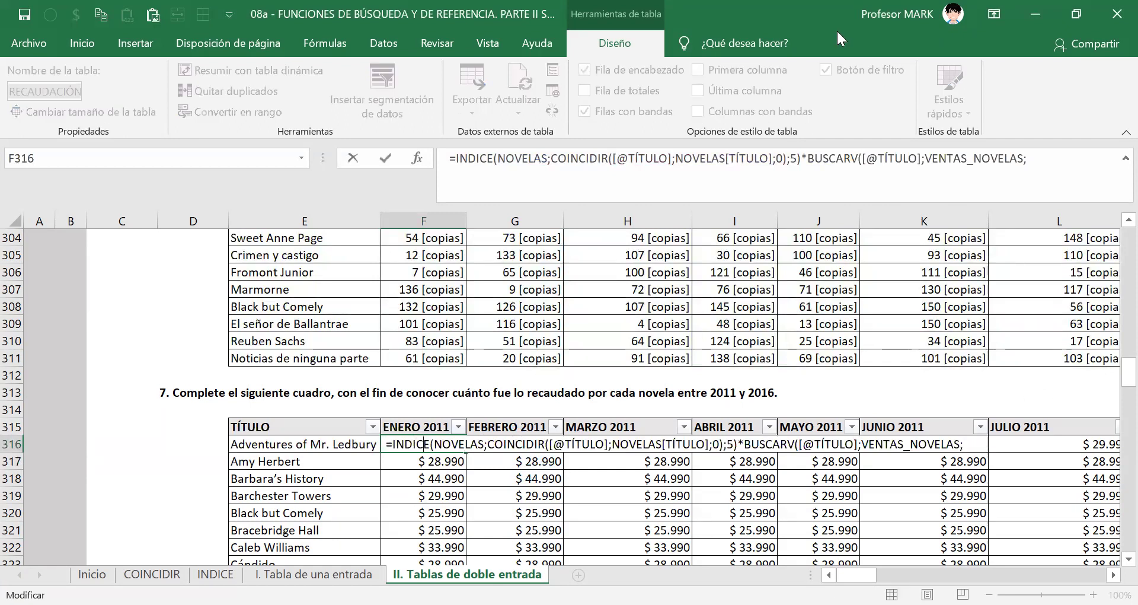
key("Escape")
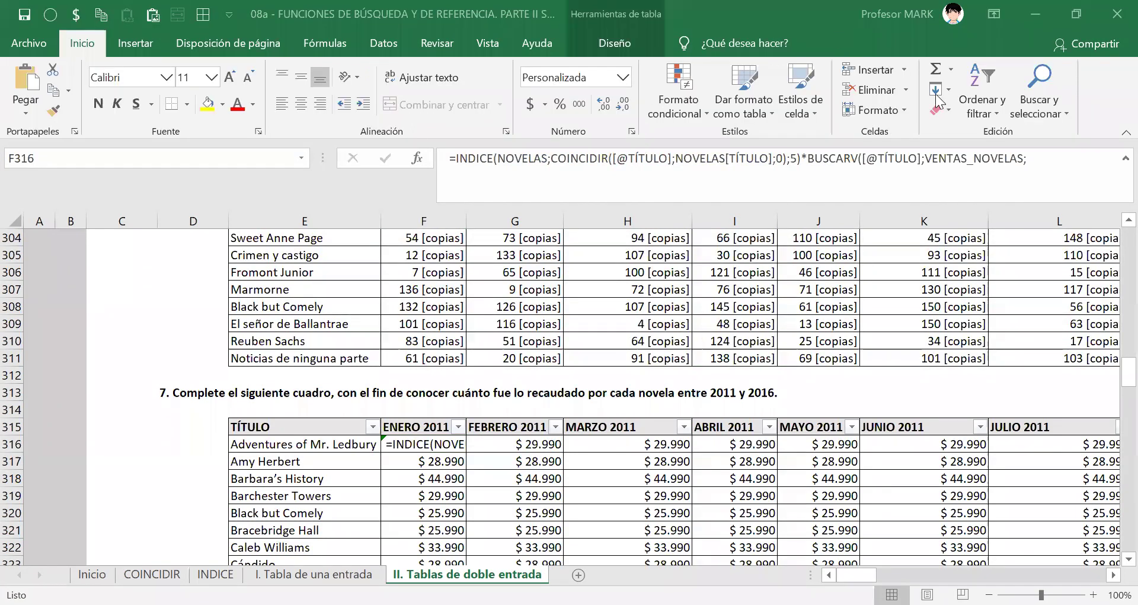
key("F2")
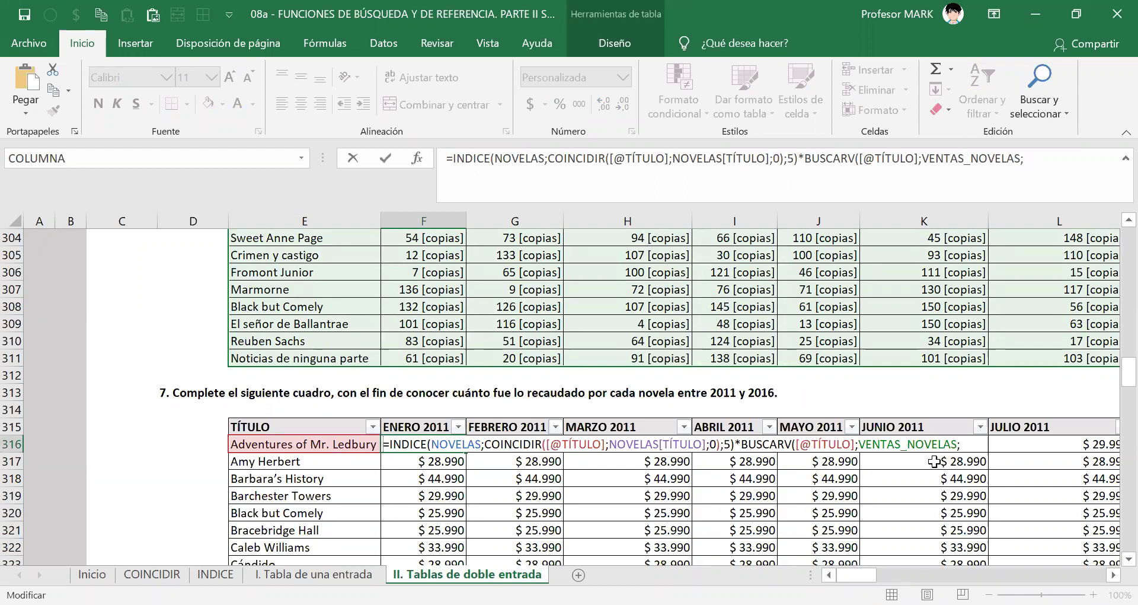
left_click(973, 443)
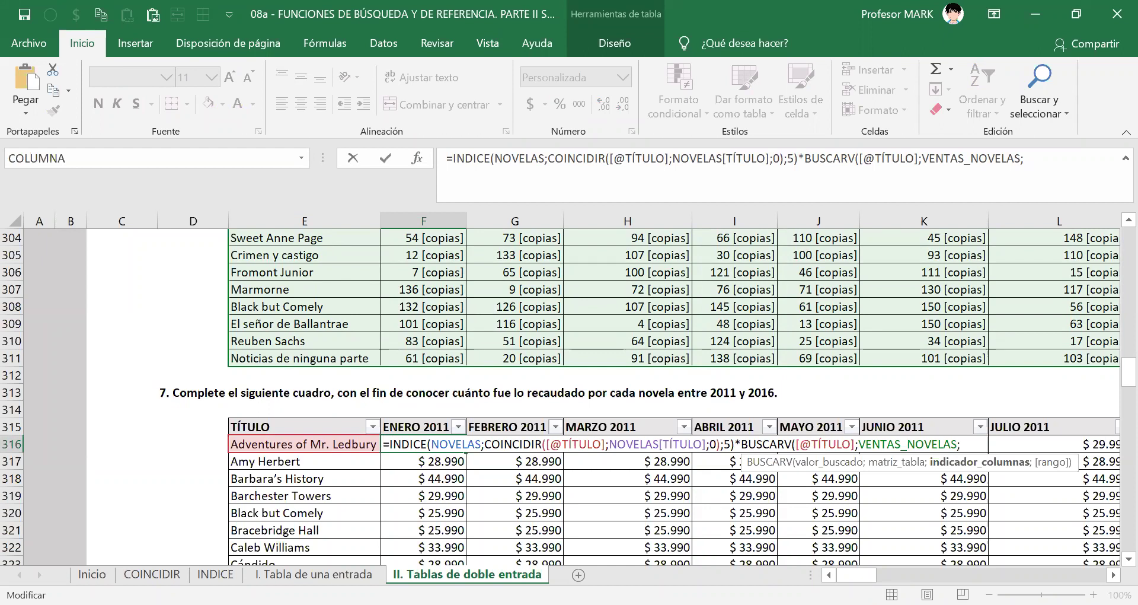
left_click(386, 445)
key("Return")
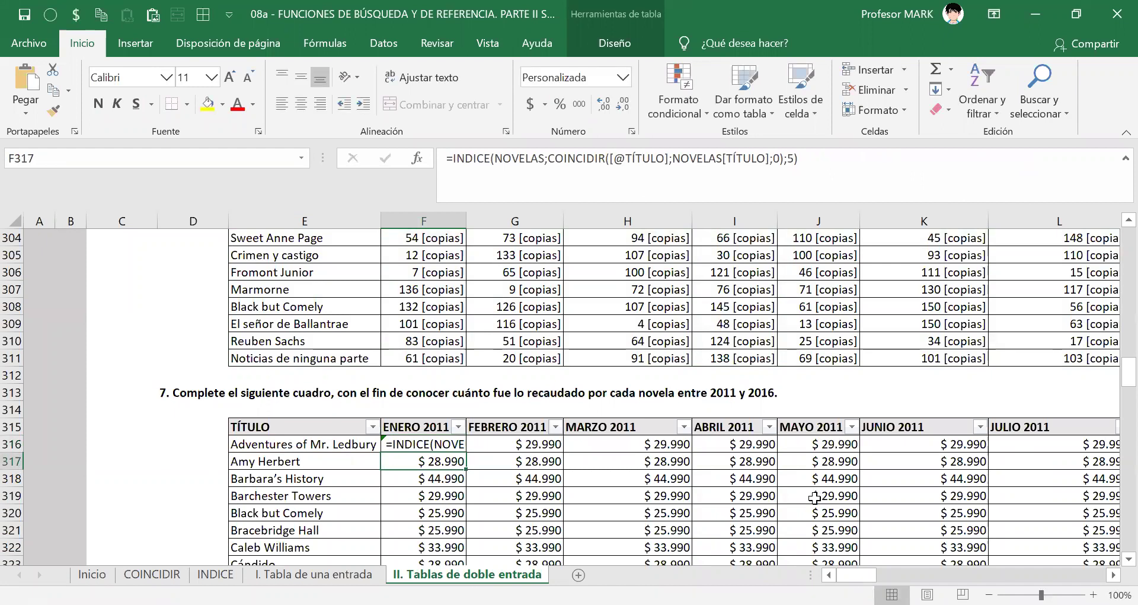
- Select E311, the last title of the exercise 6 table, to compare its column headings with those of the exercise 7 table
scroll(424, 441, "down", 1)
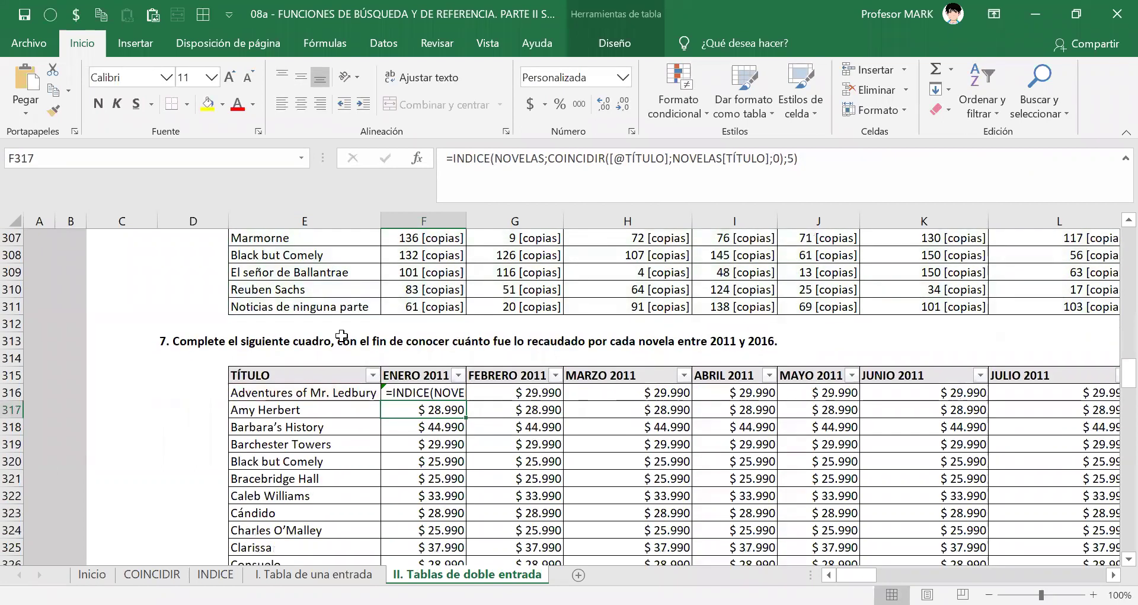
left_click(343, 303)
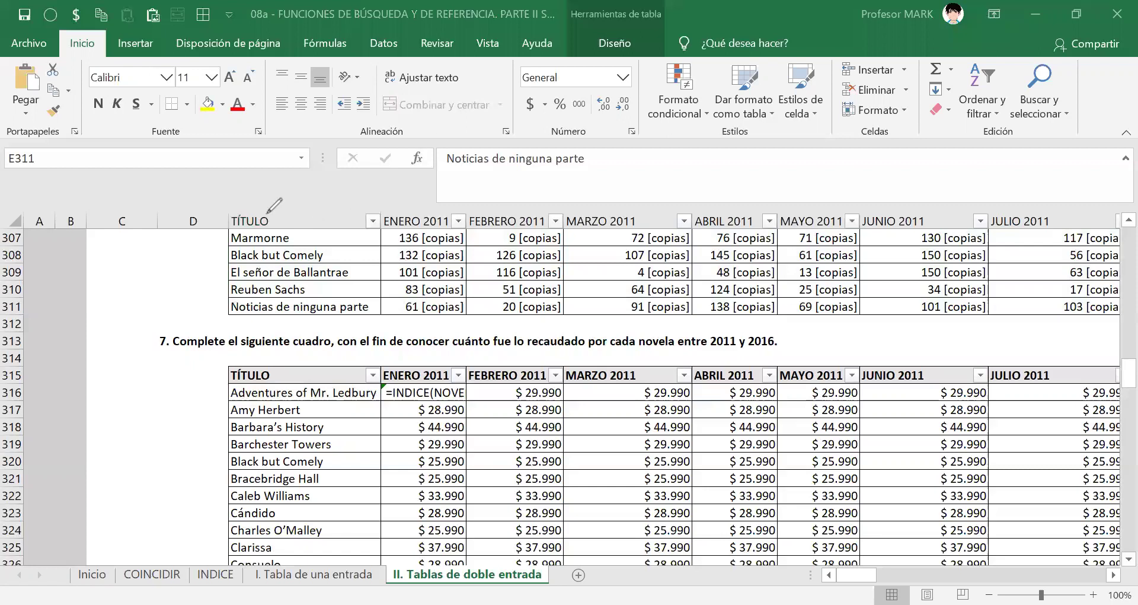
mouse_move(257, 195)
left_mouse_down()
mouse_move(254, 236)
mouse_move(278, 205)
mouse_move(238, 204)
left_mouse_up()
mouse_move(243, 356)
left_mouse_down()
mouse_move(260, 394)
mouse_move(261, 358)
left_mouse_up()
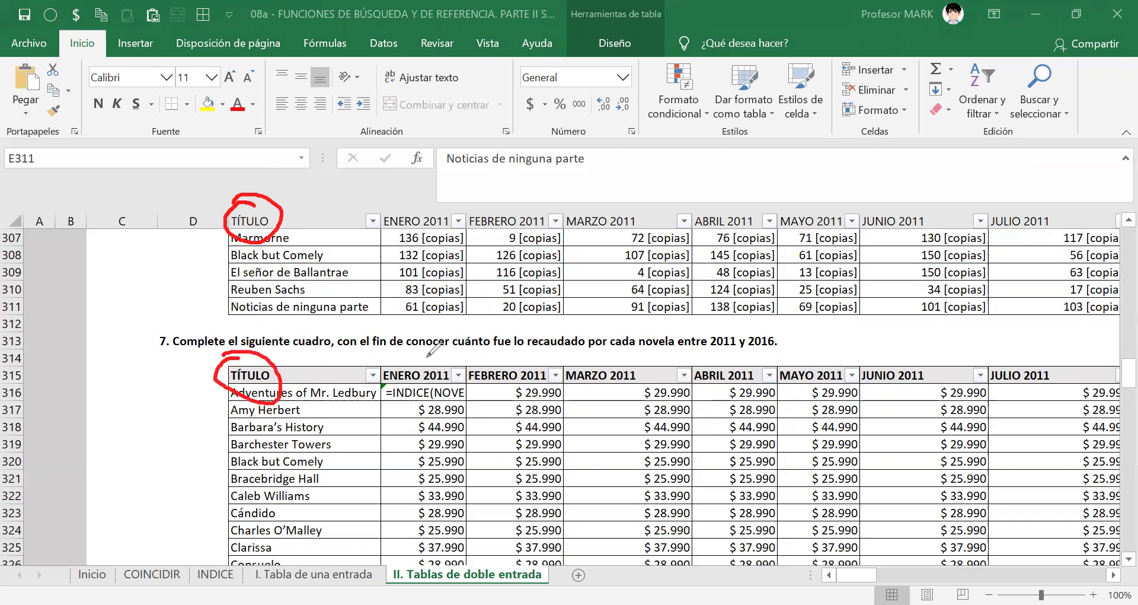
left_click(404, 204)
mouse_move(368, 213)
left_mouse_down()
mouse_move(457, 249)
mouse_move(415, 187)
mouse_move(348, 195)
left_mouse_up()
left_click_drag(374, 359, 418, 358)
mouse_move(512, 203)
left_mouse_down()
mouse_move(460, 208)
mouse_move(483, 243)
left_mouse_up()
left_click_drag(573, 223, 477, 248)
mouse_move(483, 355)
left_mouse_down()
mouse_move(464, 372)
mouse_move(481, 391)
mouse_move(545, 351)
mouse_move(495, 339)
mouse_move(468, 355)
left_mouse_up()
mouse_move(598, 197)
left_mouse_down()
mouse_move(569, 210)
mouse_move(598, 248)
mouse_move(593, 193)
left_mouse_up()
mouse_move(582, 356)
left_mouse_down()
mouse_move(628, 392)
mouse_move(643, 363)
mouse_move(571, 351)
left_mouse_up()
mouse_move(734, 200)
left_mouse_down()
mouse_move(696, 233)
mouse_move(762, 210)
mouse_move(714, 194)
left_mouse_up()
mouse_move(714, 357)
left_mouse_down()
mouse_move(681, 379)
mouse_move(756, 373)
left_mouse_up()
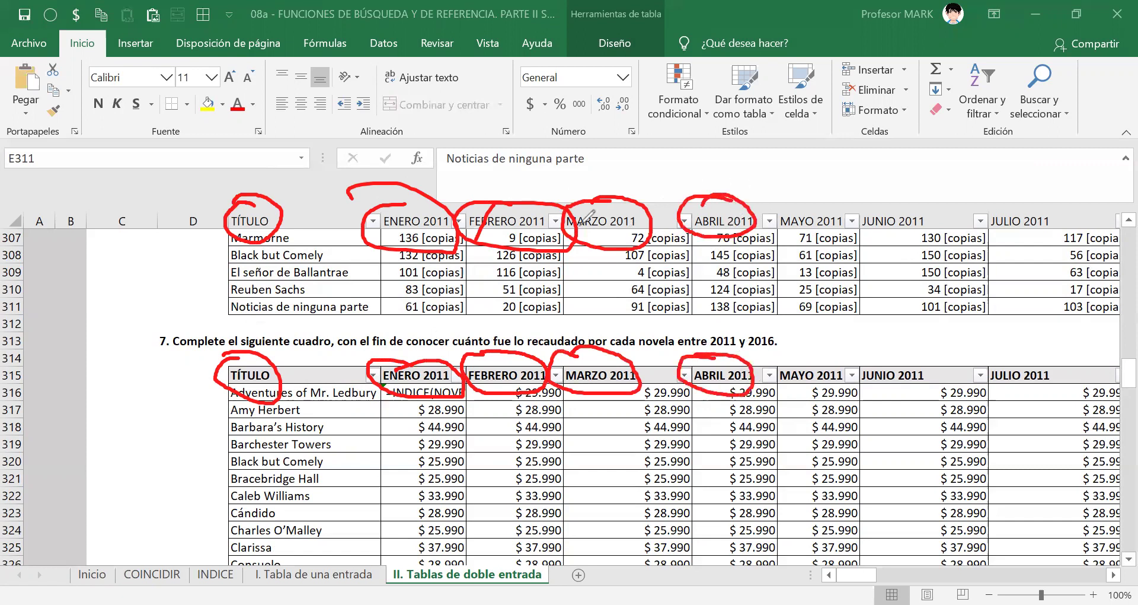
- Compare the column positions of the exercise 6 and exercise 7 tables, counting from TÍTULO as 1 to JULIO 2011 as 8
mouse_move(833, 200)
left_mouse_down()
mouse_move(812, 238)
mouse_move(807, 205)
left_mouse_up()
mouse_move(803, 357)
left_mouse_down()
mouse_move(805, 393)
mouse_move(831, 362)
mouse_move(780, 355)
left_mouse_up()
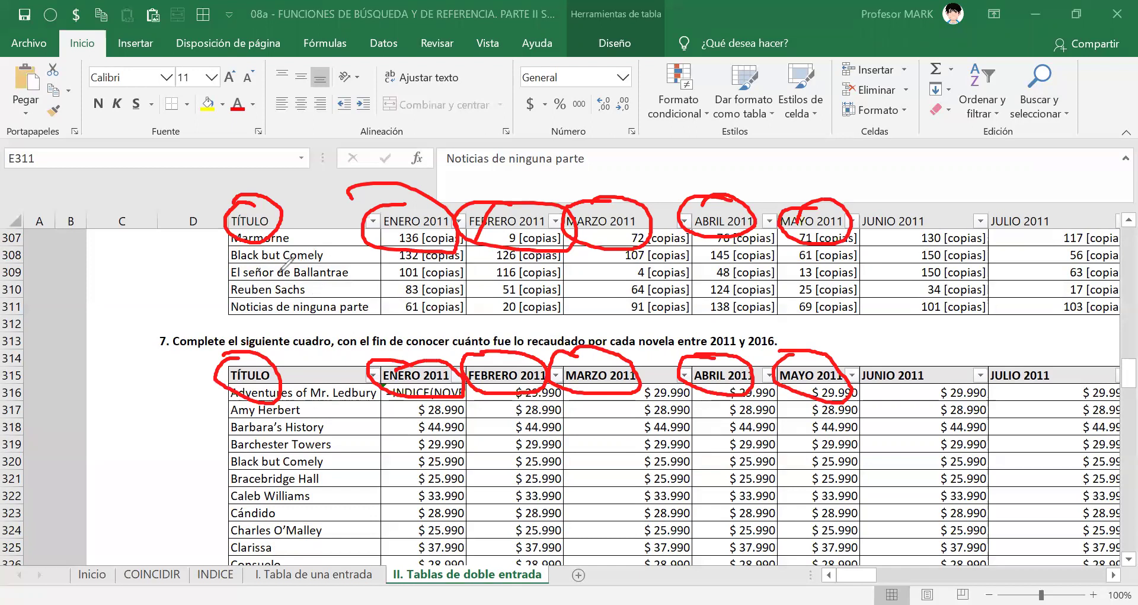
mouse_move(291, 265)
left_mouse_down()
mouse_move(307, 268)
mouse_move(302, 291)
mouse_move(321, 289)
left_mouse_up()
mouse_move(303, 423)
left_mouse_down()
mouse_move(316, 407)
mouse_move(321, 461)
mouse_move(335, 458)
left_mouse_up()
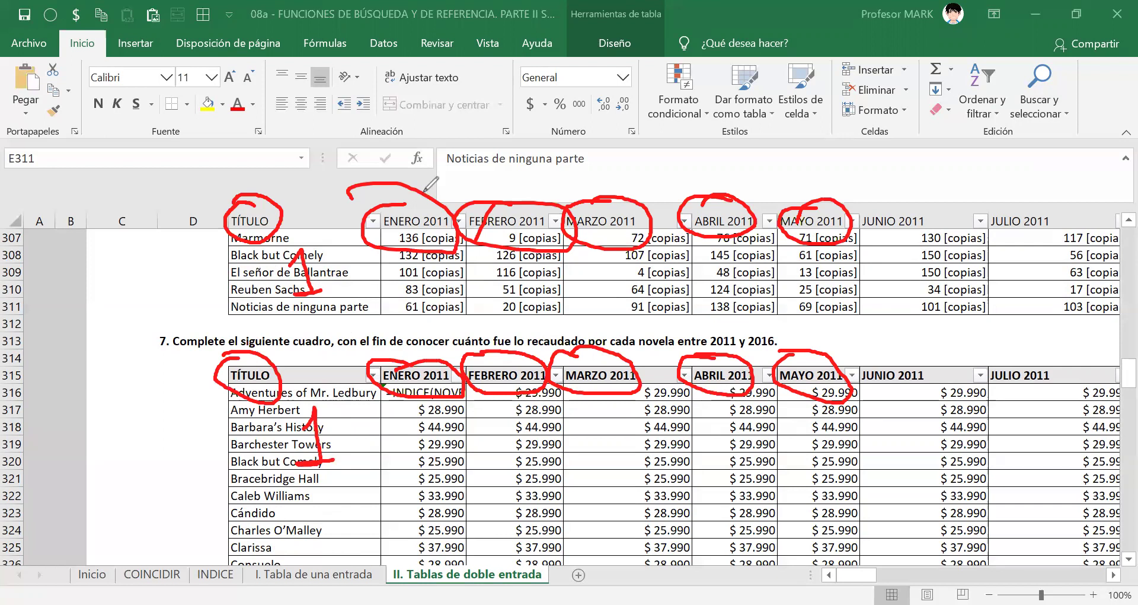
mouse_move(417, 268)
left_mouse_down()
mouse_move(416, 293)
mouse_move(444, 290)
left_mouse_up()
mouse_move(393, 438)
left_mouse_down()
mouse_move(409, 476)
mouse_move(447, 473)
left_mouse_up()
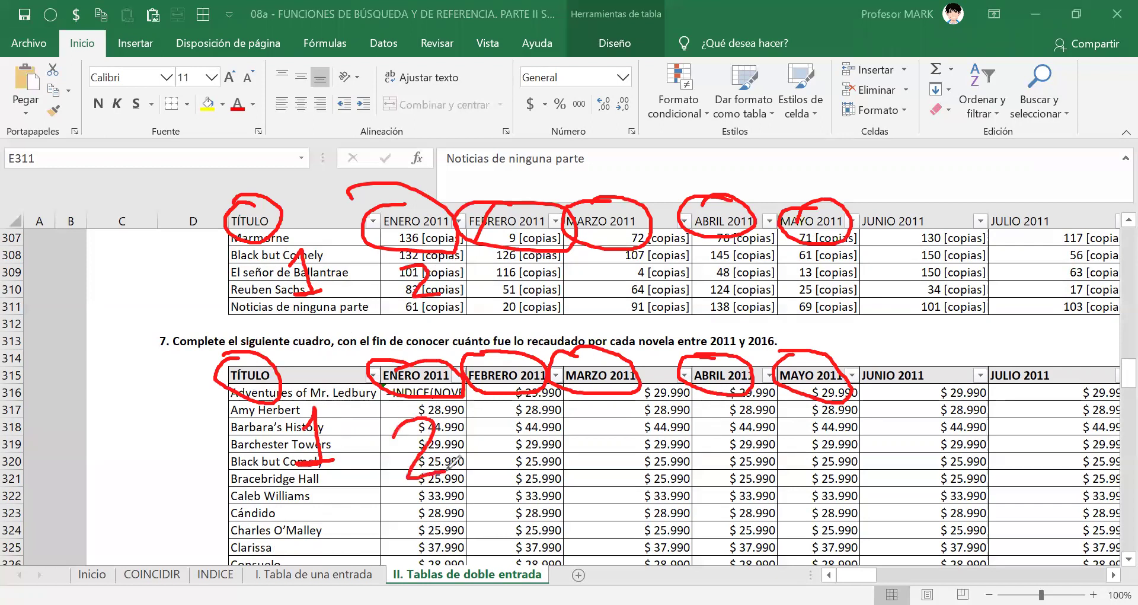
mouse_move(480, 262)
left_mouse_down()
mouse_move(507, 288)
mouse_move(477, 304)
left_mouse_up()
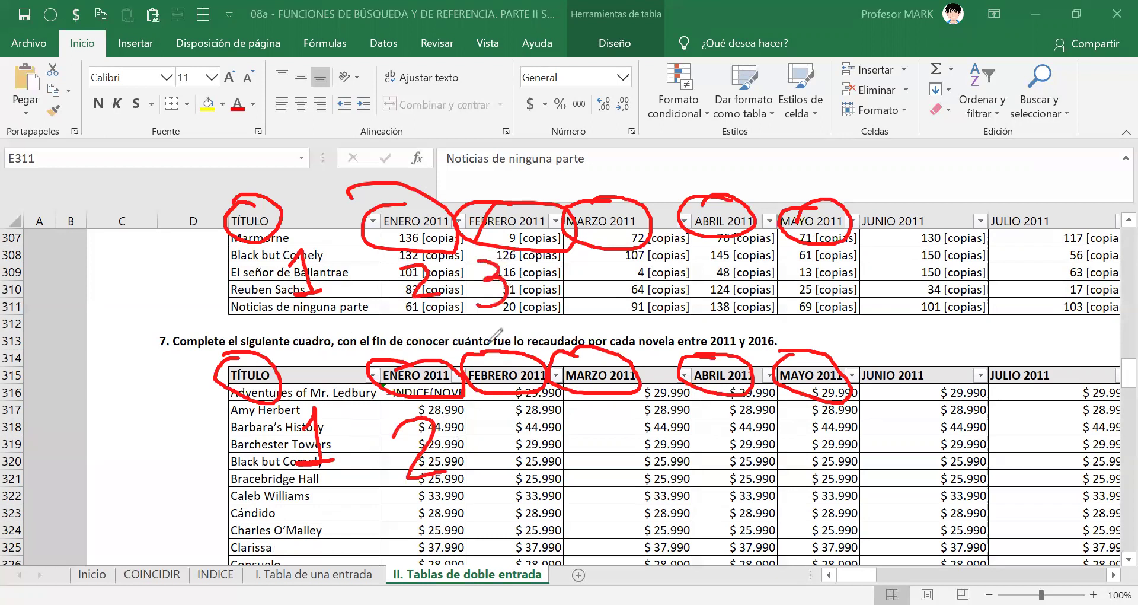
mouse_move(490, 413)
left_mouse_down()
mouse_move(508, 436)
mouse_move(490, 472)
left_mouse_up()
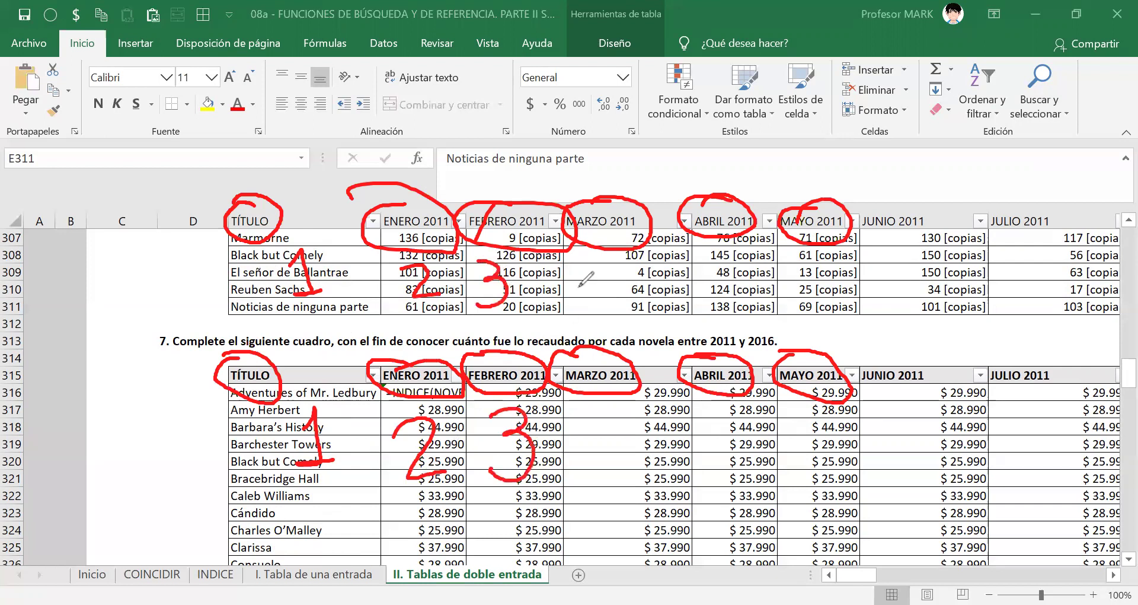
mouse_move(584, 265)
left_mouse_down()
mouse_move(603, 274)
mouse_move(594, 312)
left_mouse_up()
mouse_move(592, 403)
left_mouse_down()
mouse_move(588, 440)
mouse_move(621, 436)
mouse_move(612, 495)
left_mouse_up()
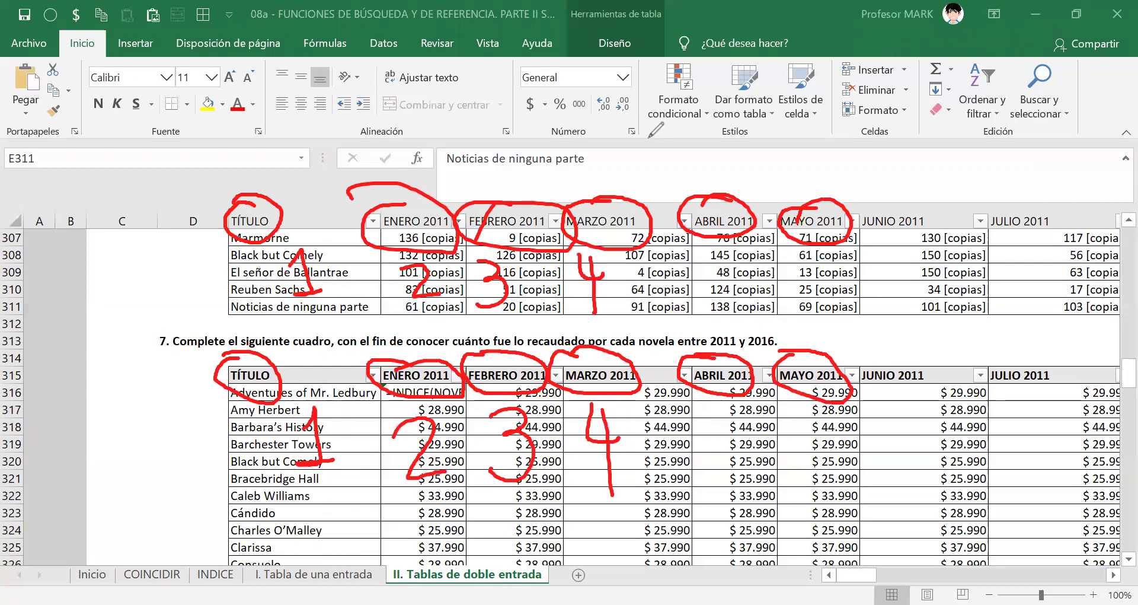
left_click_drag(742, 244, 722, 284)
mouse_move(728, 410)
left_mouse_down()
mouse_move(740, 461)
mouse_move(669, 446)
left_mouse_up()
left_click_drag(729, 411, 753, 409)
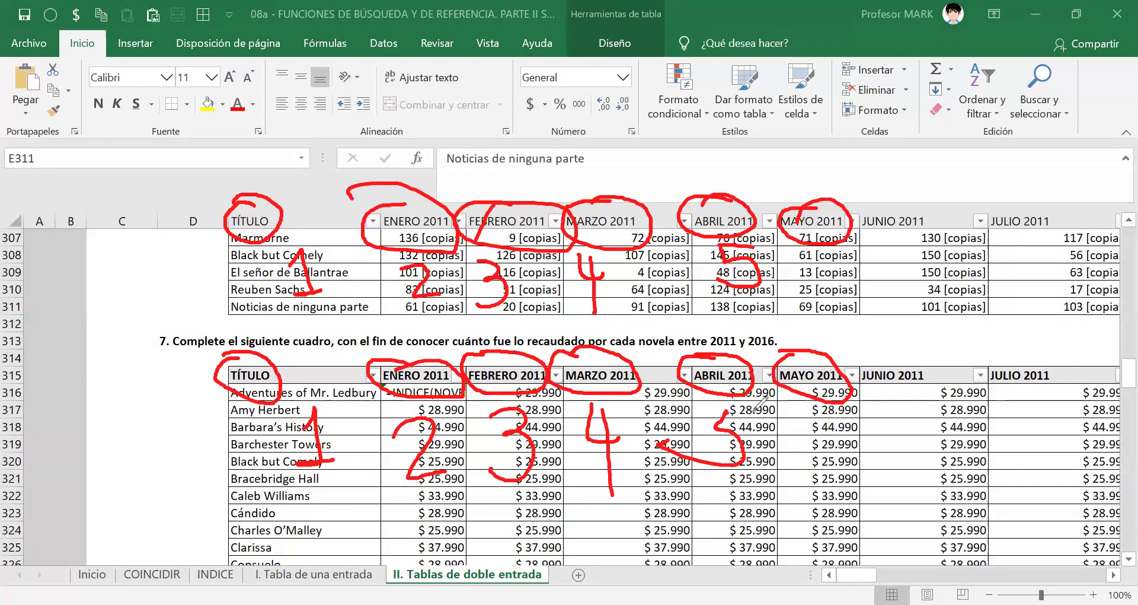
mouse_move(836, 256)
left_mouse_down()
mouse_move(821, 283)
mouse_move(842, 274)
mouse_move(820, 279)
left_mouse_up()
mouse_move(827, 419)
left_mouse_down()
mouse_move(842, 465)
mouse_move(788, 460)
left_mouse_up()
mouse_move(878, 231)
left_mouse_down()
mouse_move(907, 233)
mouse_move(901, 283)
left_mouse_up()
left_click_drag(889, 268, 917, 266)
mouse_move(879, 407)
left_mouse_down()
mouse_move(896, 415)
mouse_move(898, 467)
mouse_move(913, 434)
left_mouse_up()
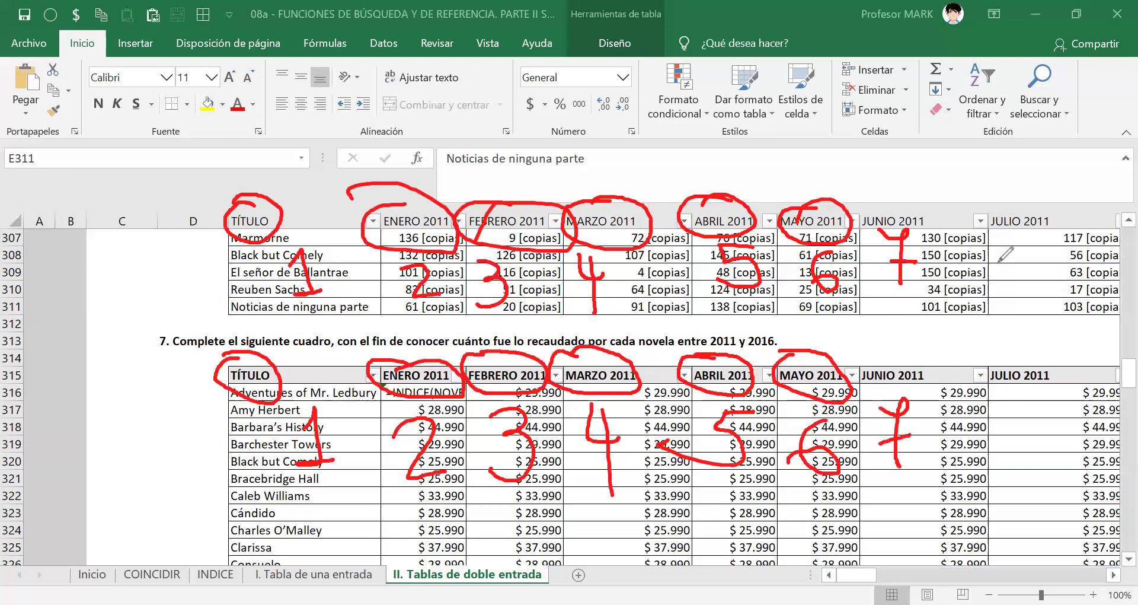
left_click_drag(1018, 242, 1025, 236)
mouse_move(1036, 294)
left_mouse_down()
mouse_move(1035, 217)
mouse_move(1030, 293)
left_mouse_up()
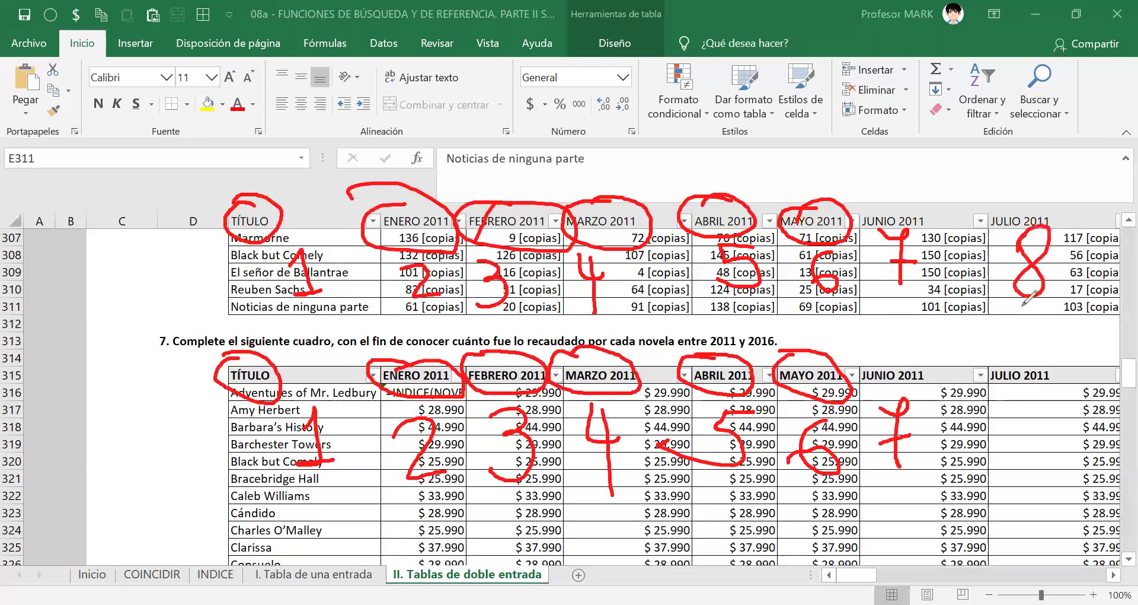
mouse_move(1018, 398)
left_mouse_down()
mouse_move(1031, 397)
mouse_move(1044, 455)
mouse_move(1036, 388)
left_mouse_up()
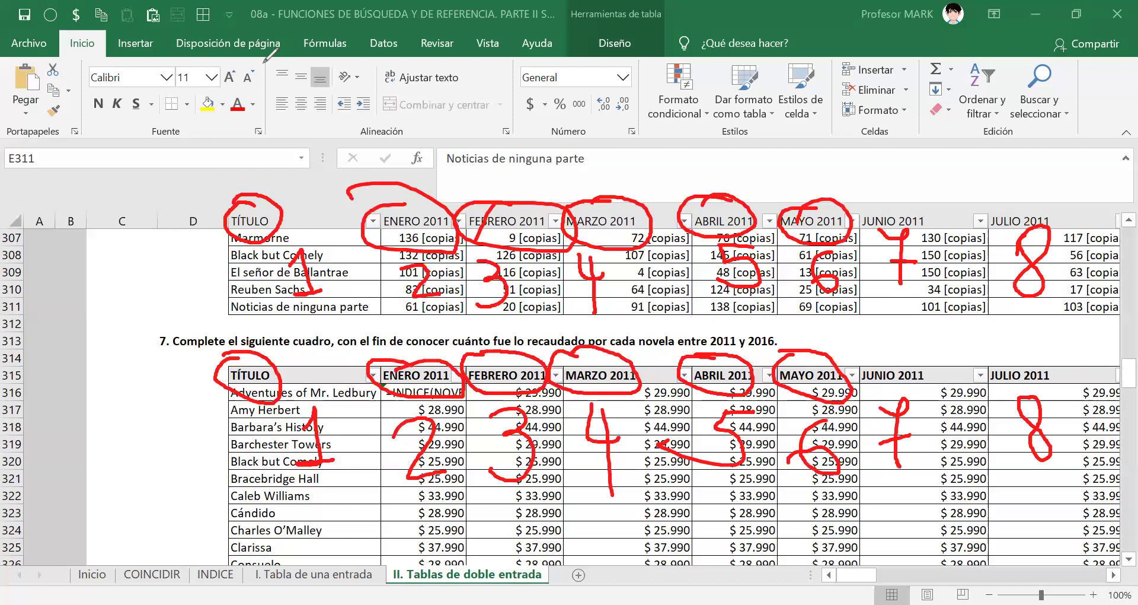
key("Escape")
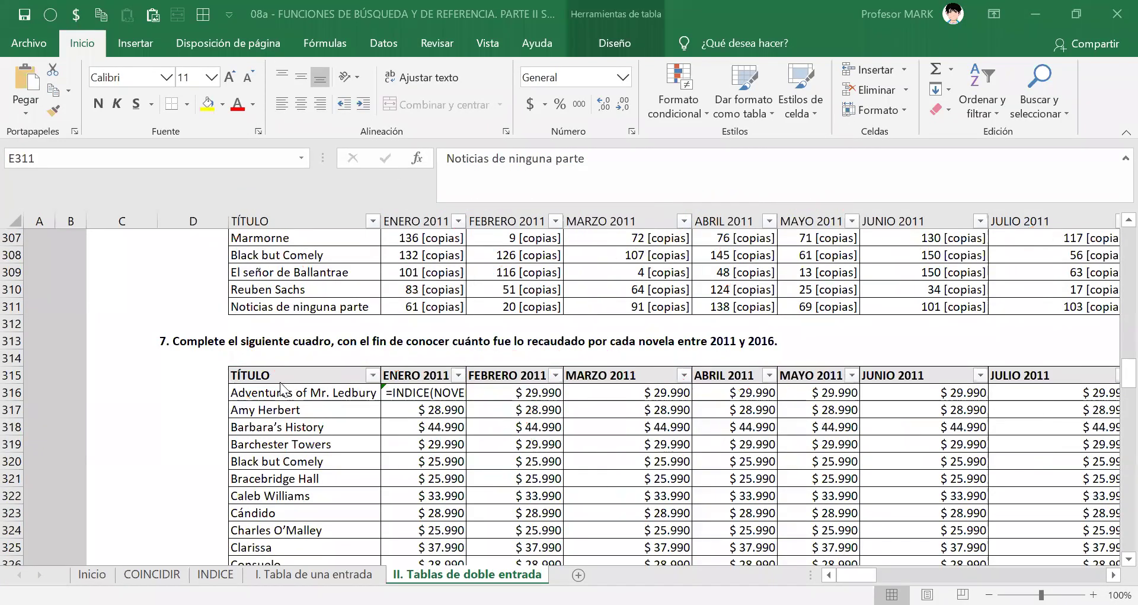
- Turn the F316 text back into an editable formula and enter COLUMNA(B5) as BUSCARV's column-index argument
double_click(391, 394)
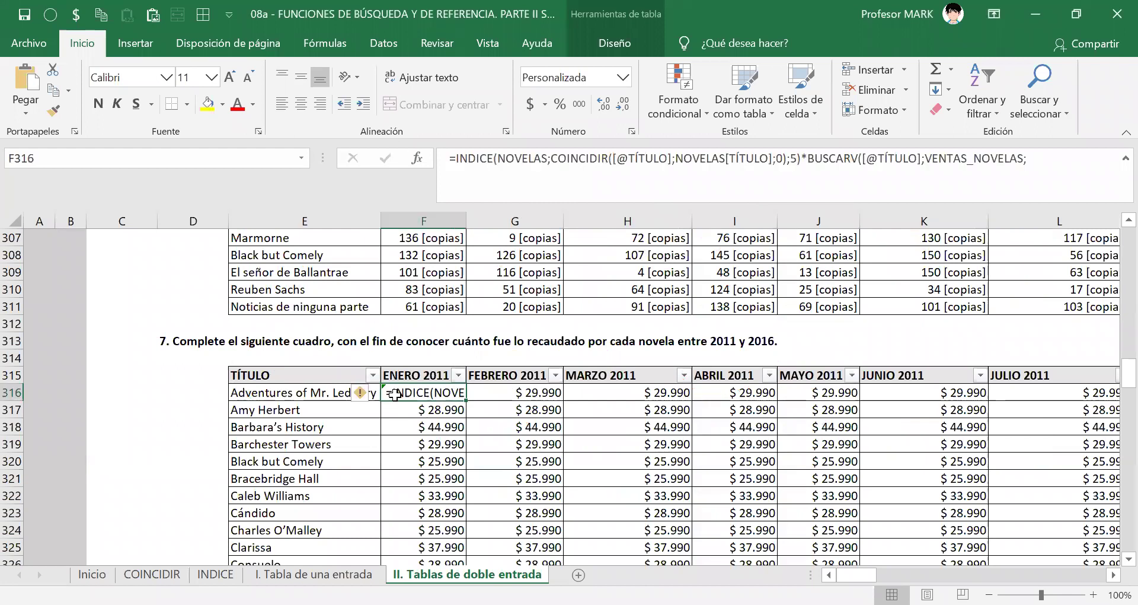
left_click(445, 396)
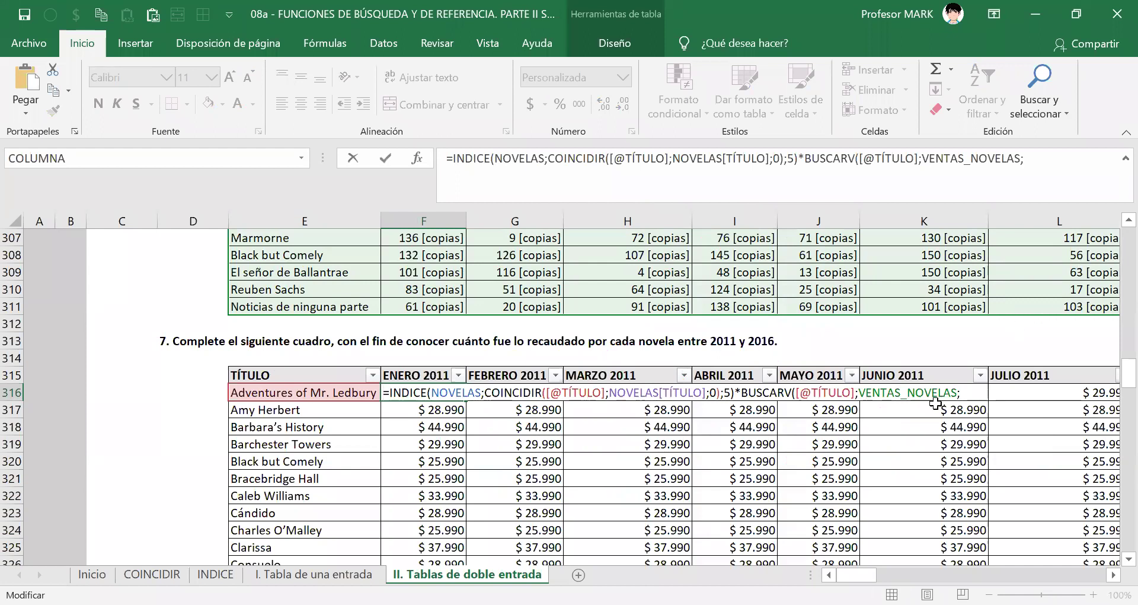
left_click(966, 393)
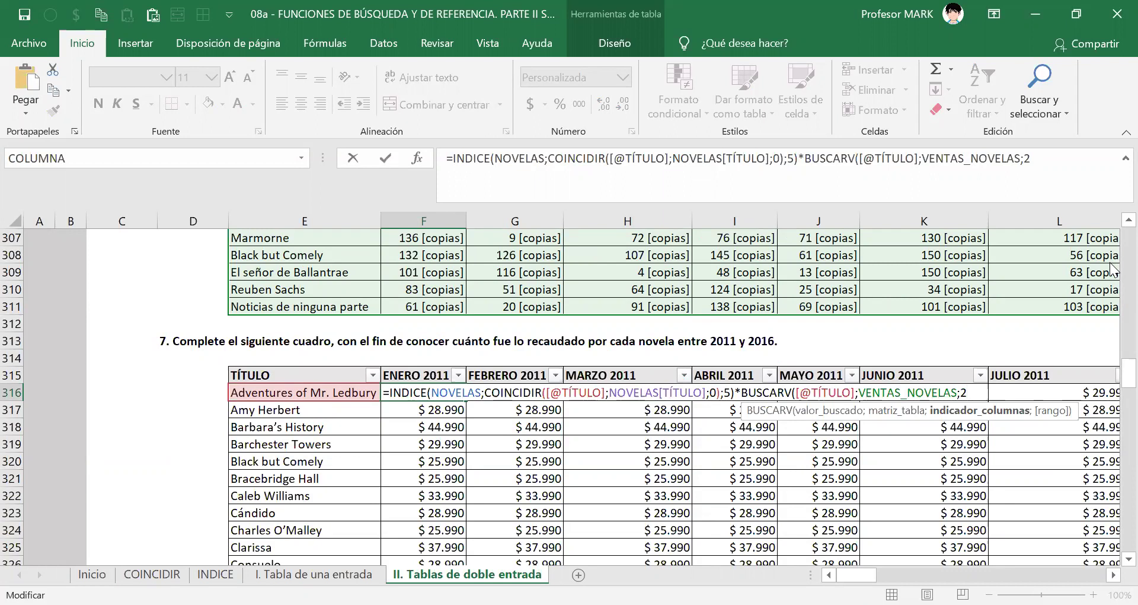
key("BackSpace")
type("COLUMNA(")
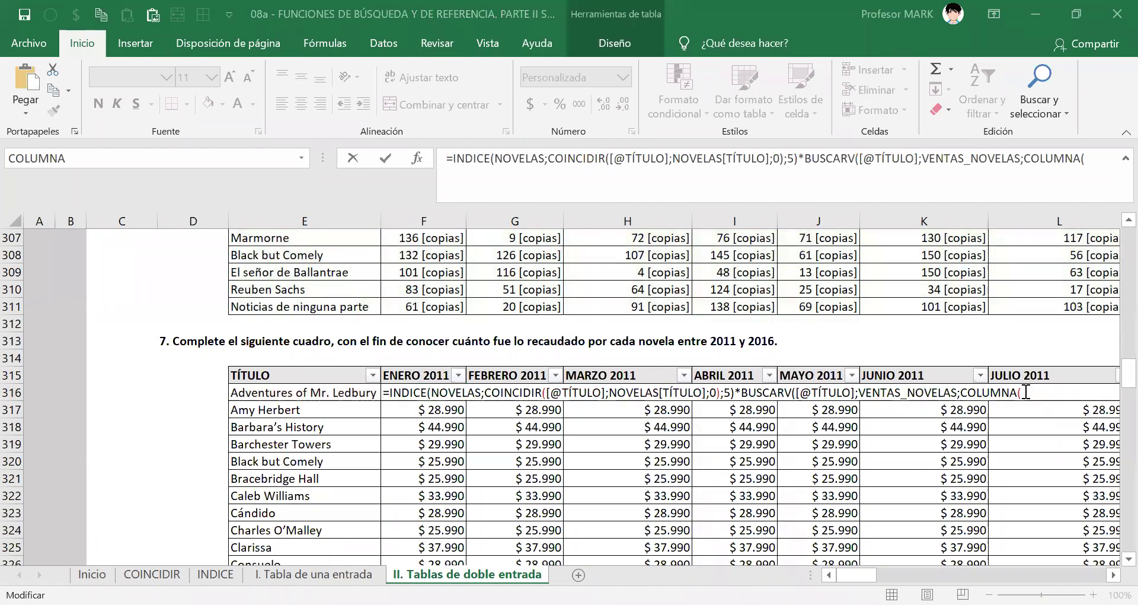
type("B5")
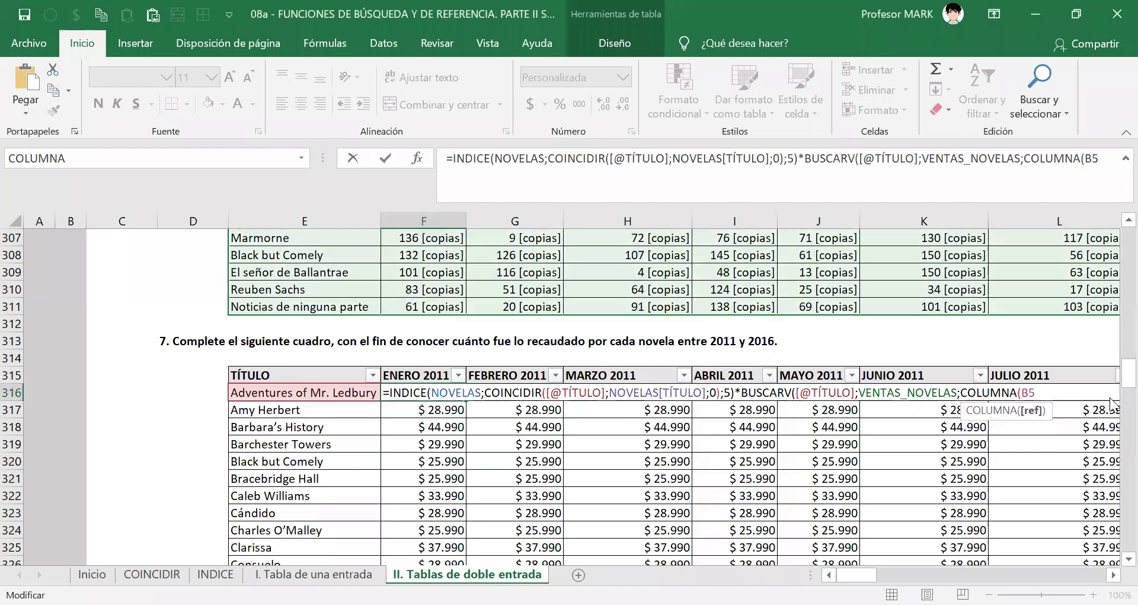
type(")")
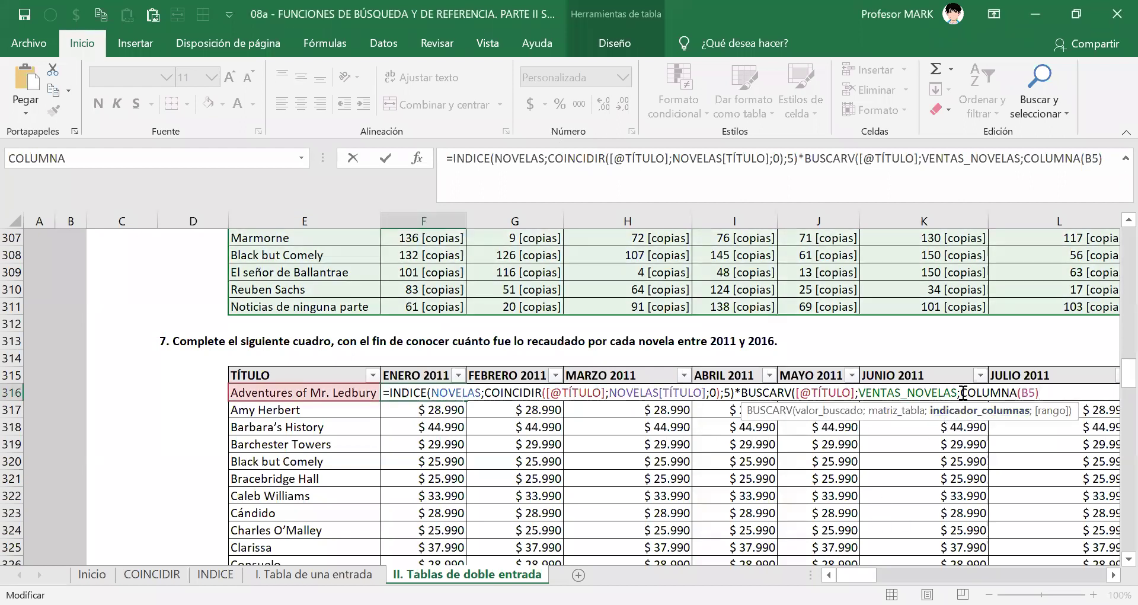
- Evaluate the COLUMNA(B5) argument inside the F316 formula, and restore its original text
left_click_drag(961, 392, 1051, 395)
key("ctrl+c")
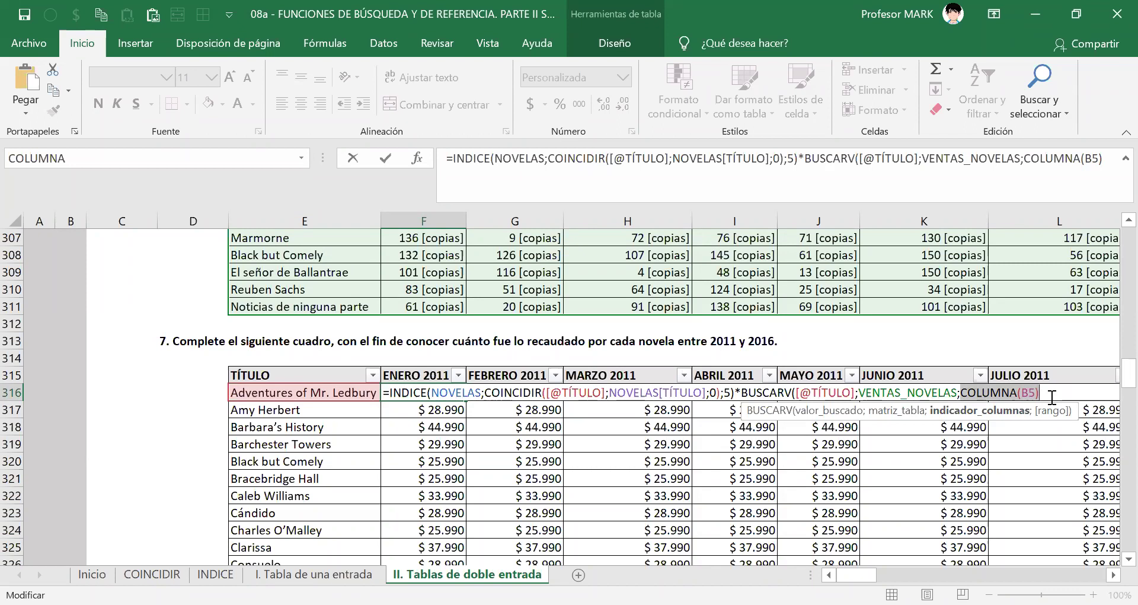
key("F9")
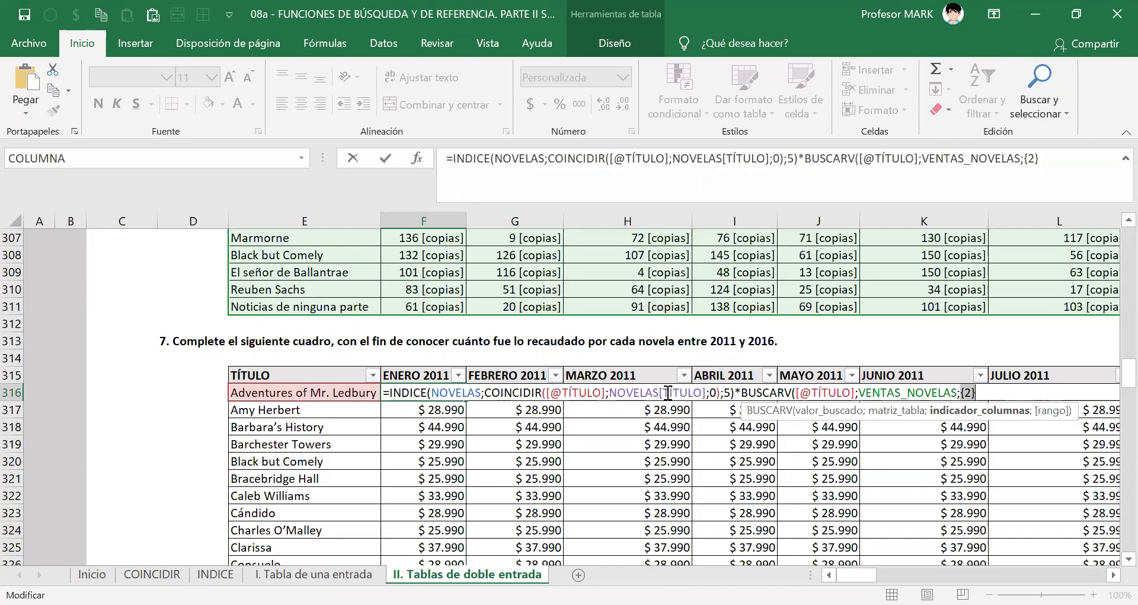
key("ctrl+v")
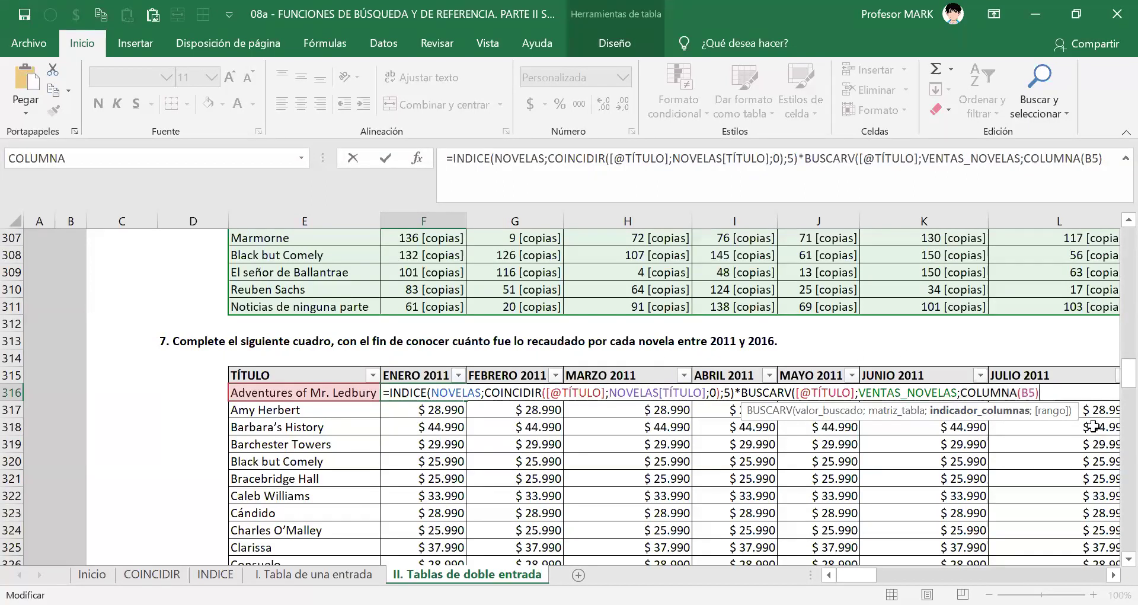
- Complete BUSCARV with FALSO for an exact match and store the finished formula in F316
type(";")
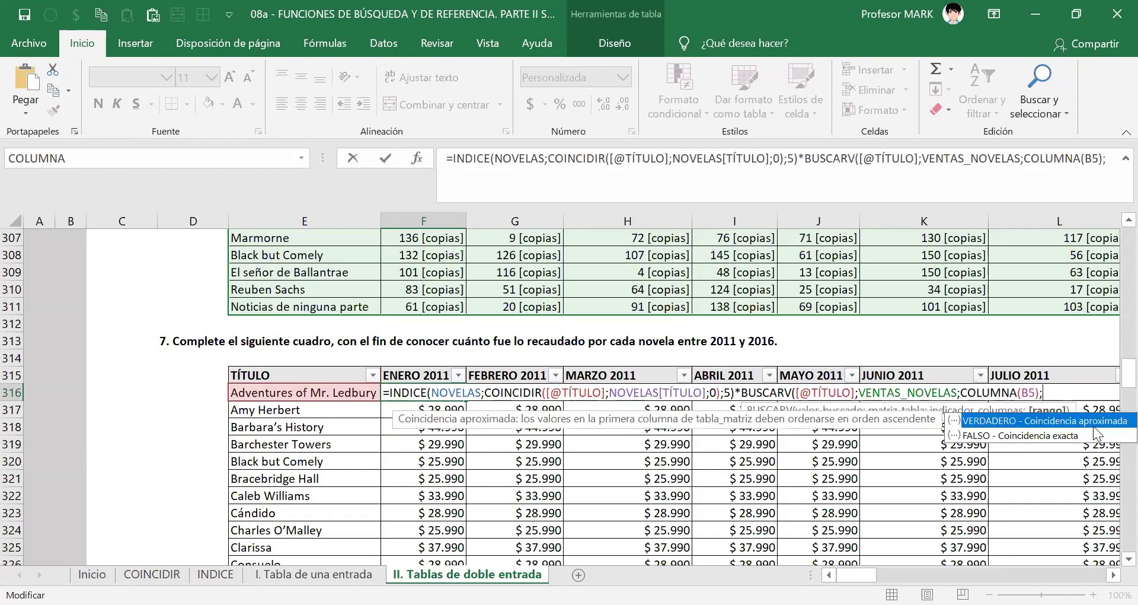
double_click(1093, 425)
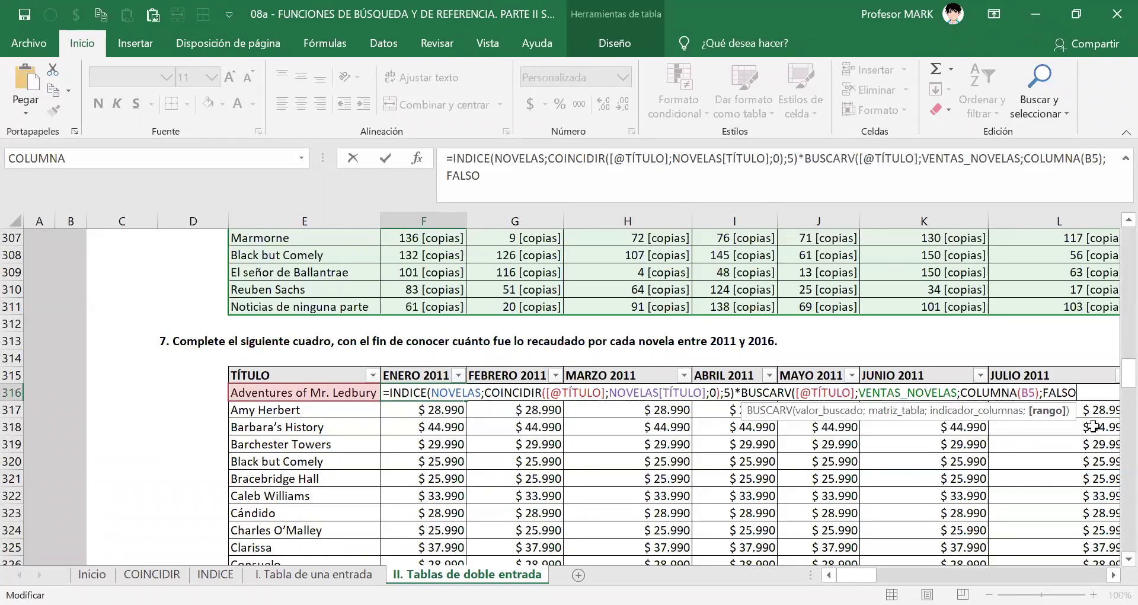
type(")")
key("Return")
- Fill the ENERO 2011 formulas across the exercise 7 table through DICIEMBRE 2016, down to row 415
key("Up")
key("ctrl+shift+End")
key("ctrl+r")
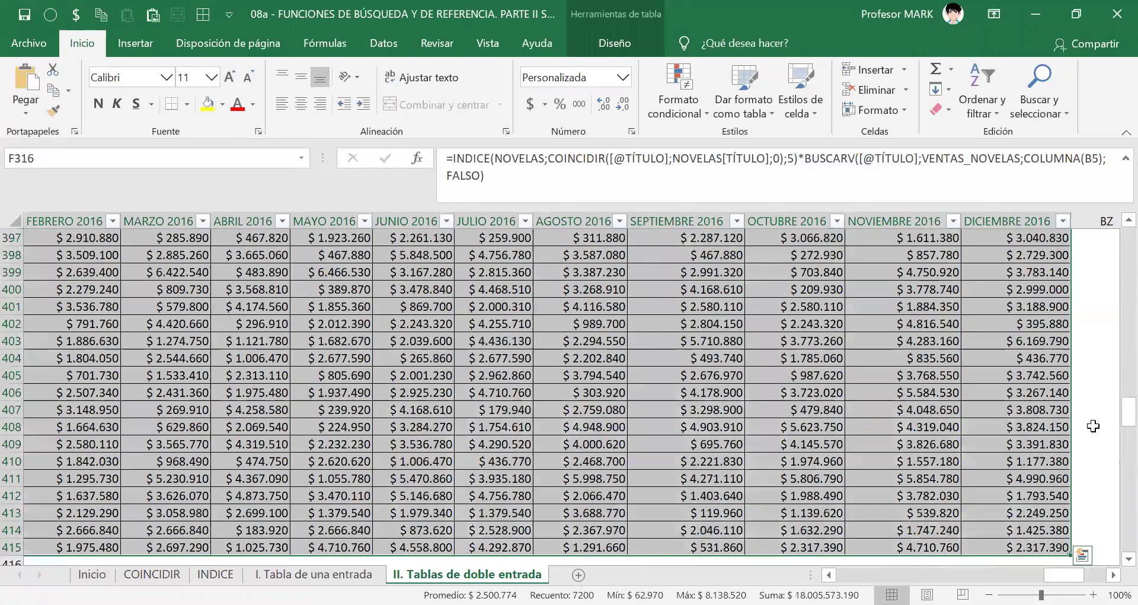
- Return to the start of the exercise 7 table and review the COLUMNA(B5) argument in the F316 formula
left_click(547, 353)
left_click_drag(1064, 574, 856, 574)
scroll(522, 414, "up", 4)
scroll(446, 341, "up", 12)
left_click(427, 281)
key("ctrl+Up")
scroll(427, 282, "up", 2)
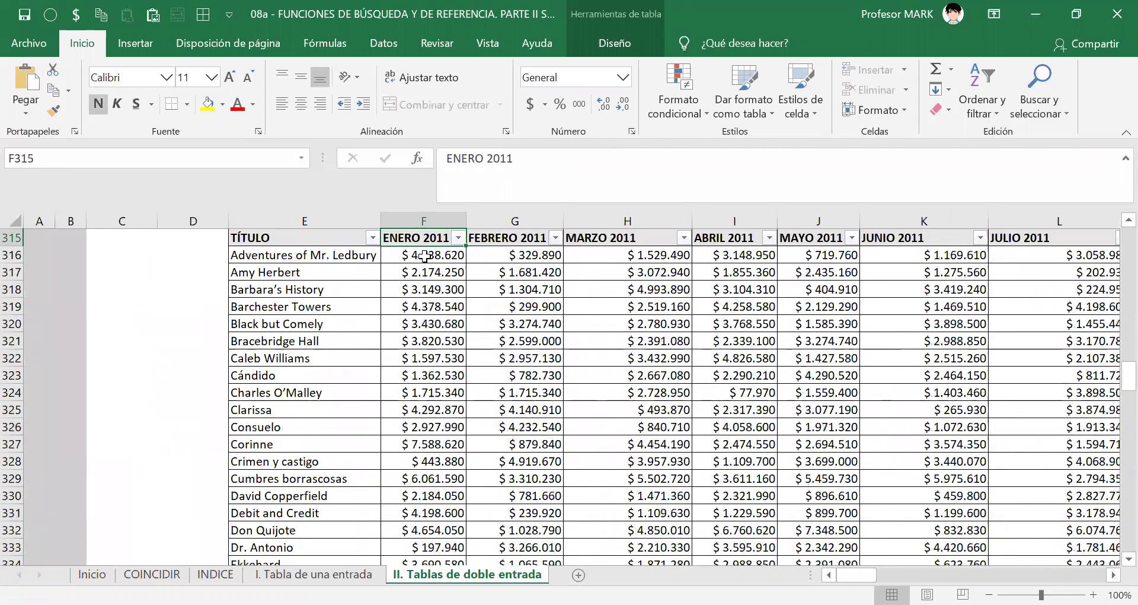
double_click(427, 255)
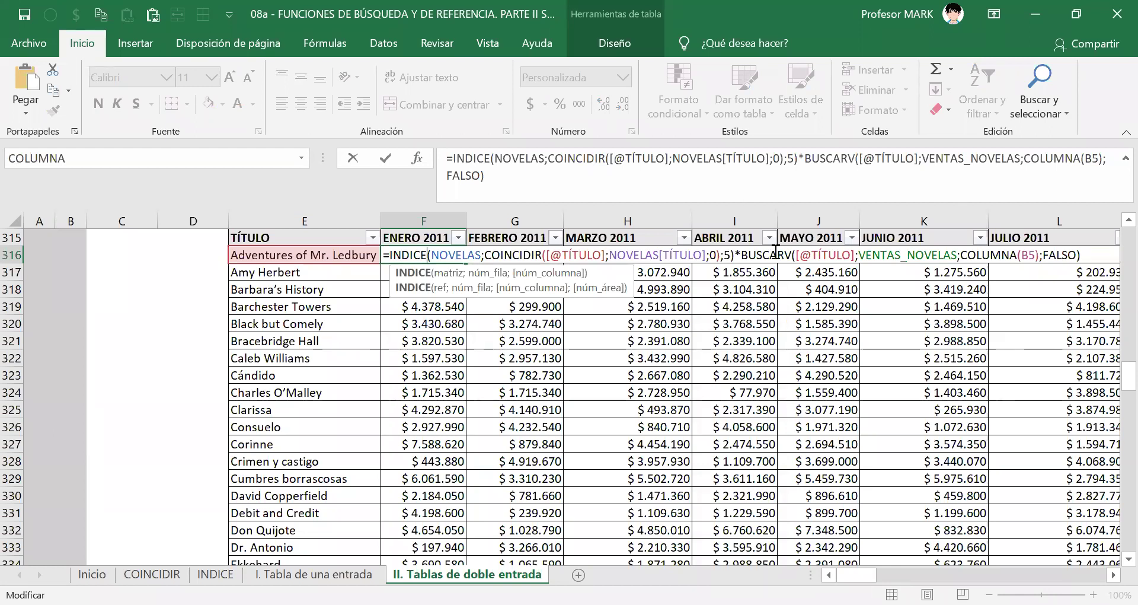
key("Right")
left_click_drag(959, 255, 1040, 259)
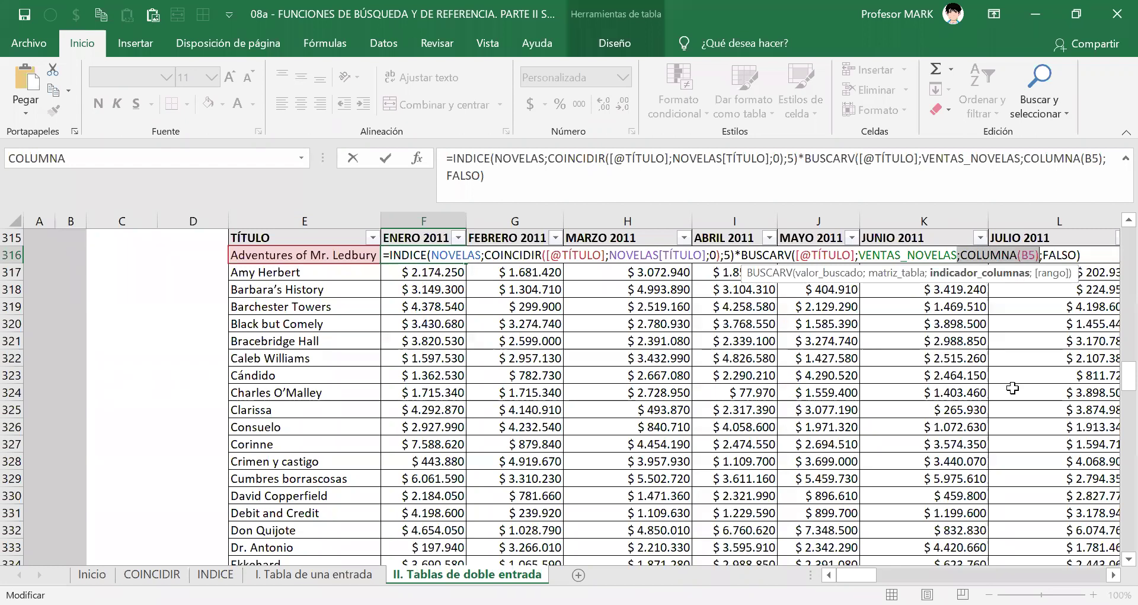
key("ctrl+Return")
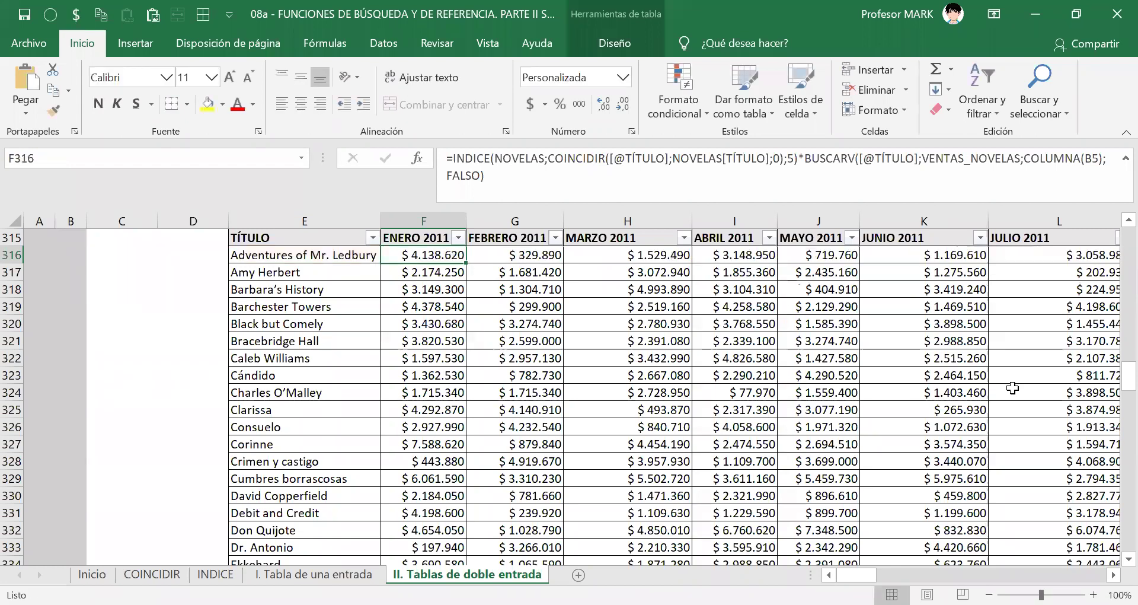
- Check the COLUMNA cell reference in the FEBRERO 2011 and MARZO 2011 formulas, G316 and H316
double_click(504, 254)
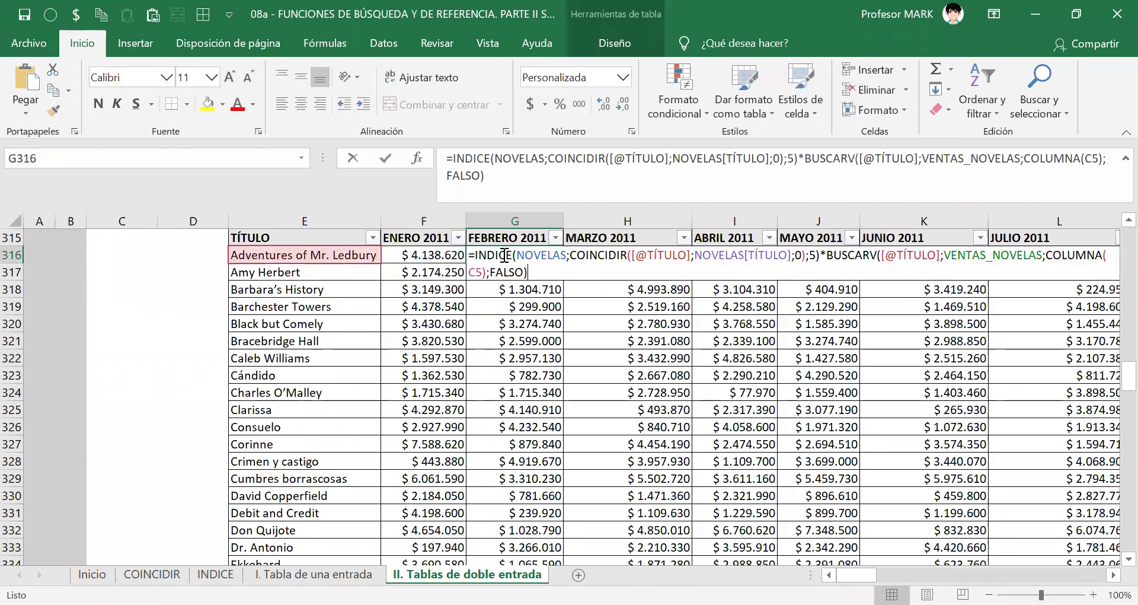
left_click(478, 271)
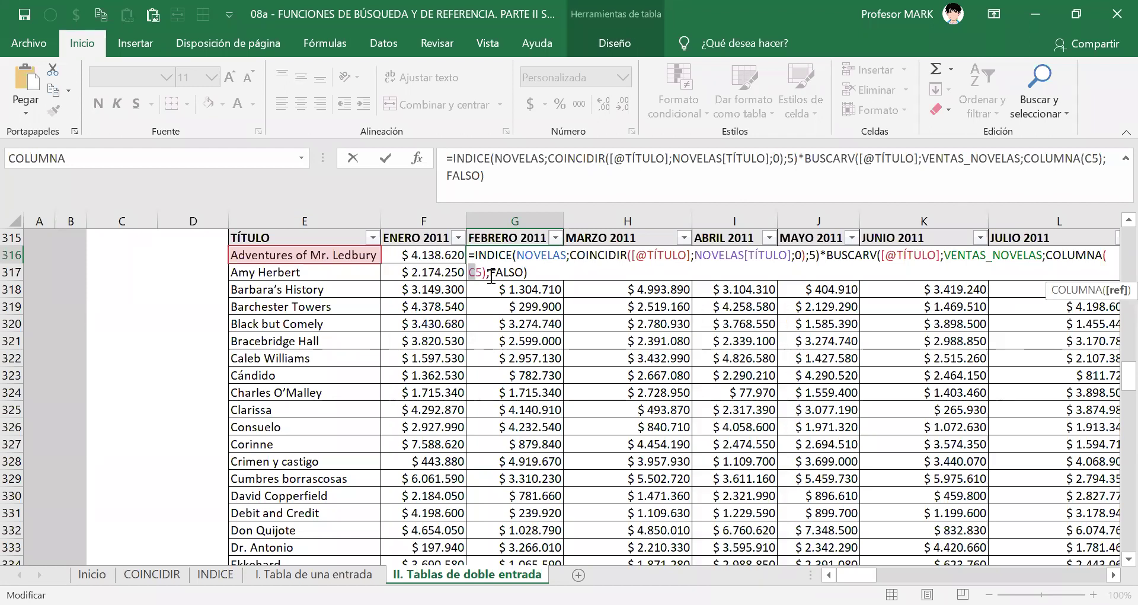
key("Return")
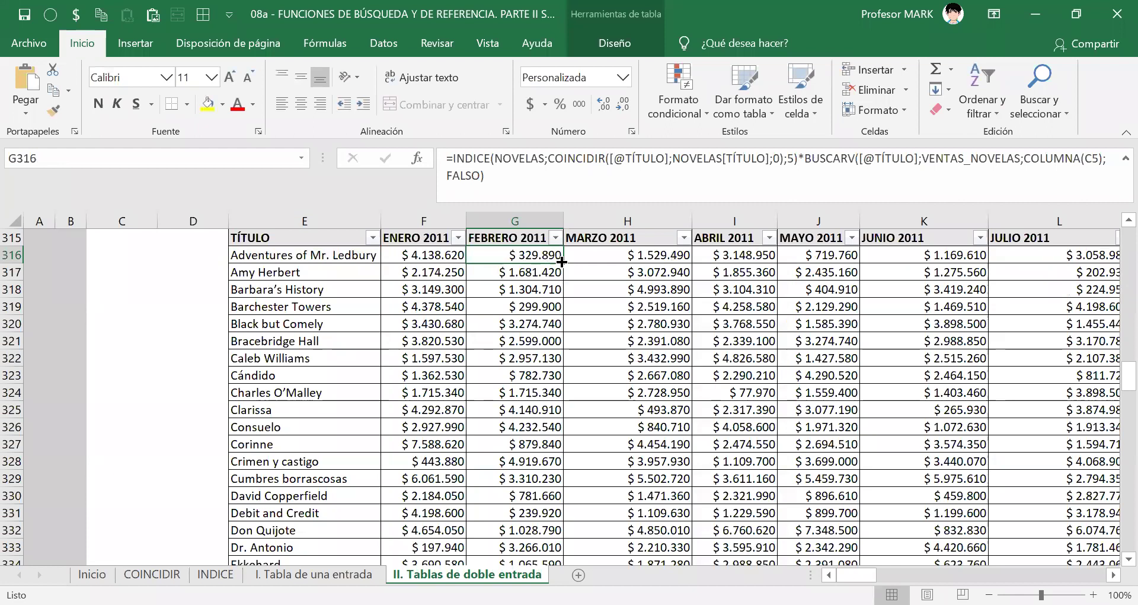
left_click(609, 255)
double_click(609, 255)
left_click(726, 273)
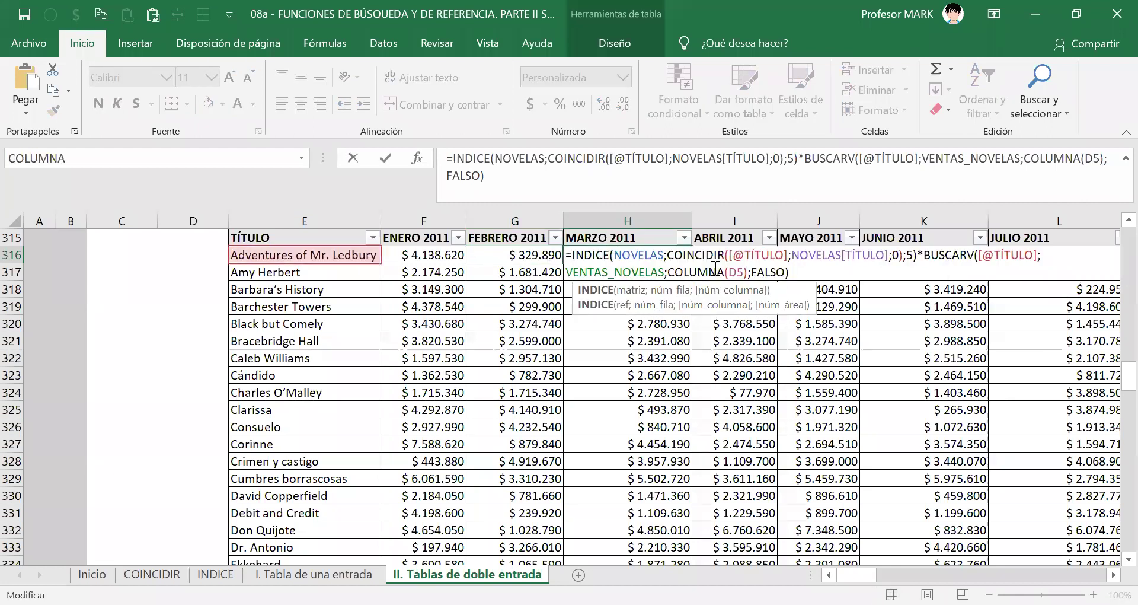
double_click(738, 273)
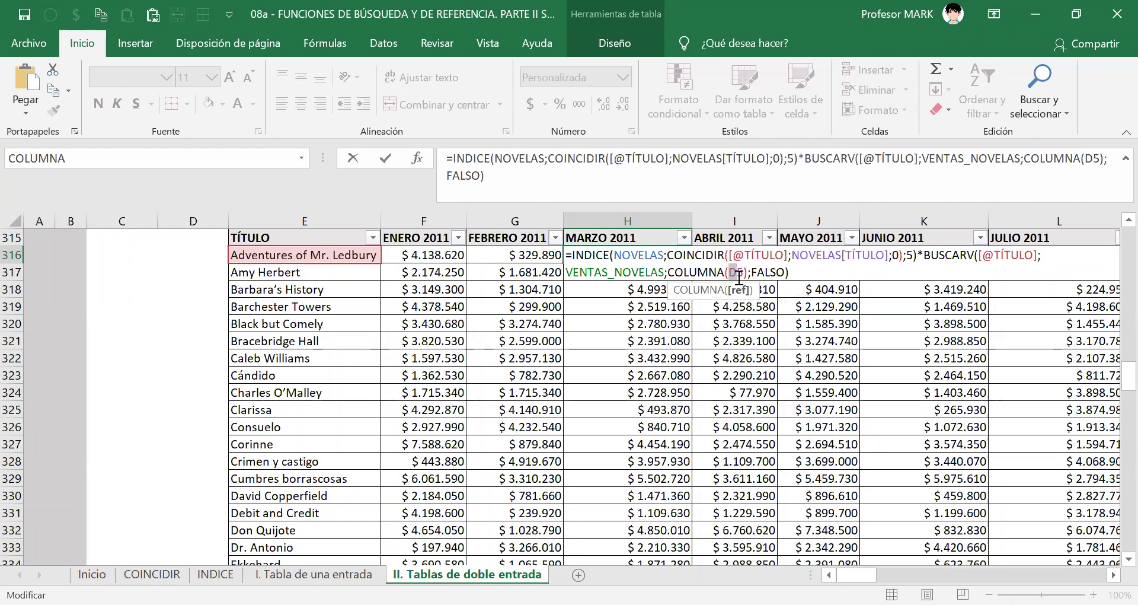
key("Escape")
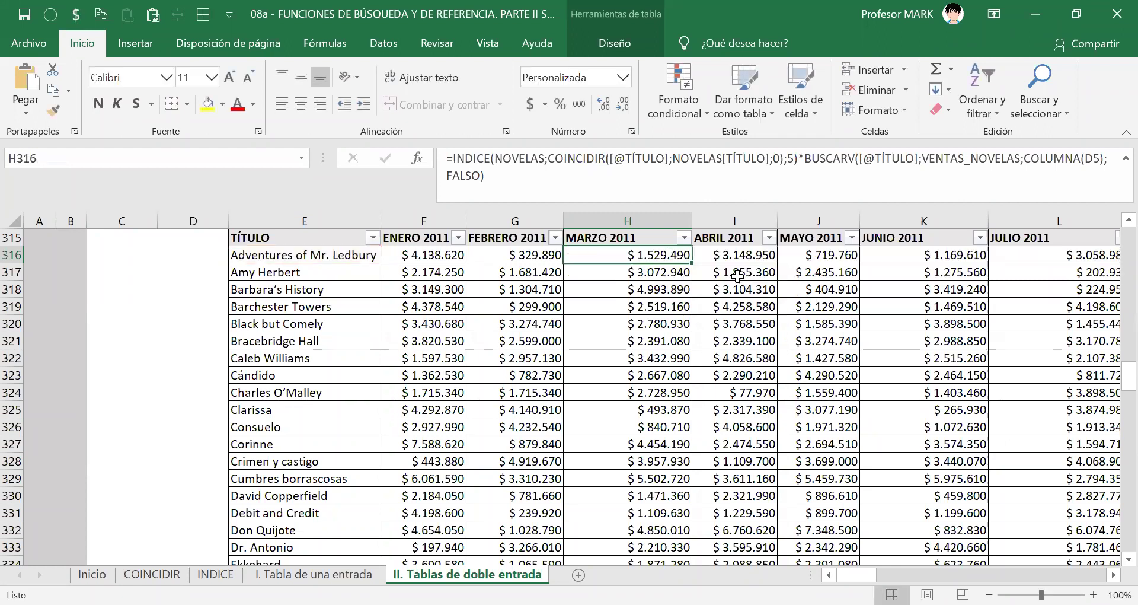
- Go through the row 316 formulas from I316 to Y316, checking how each month's COLUMNA reference changes
key("Right")
key("Right")
key("Right")
key("Right")
key("Right")
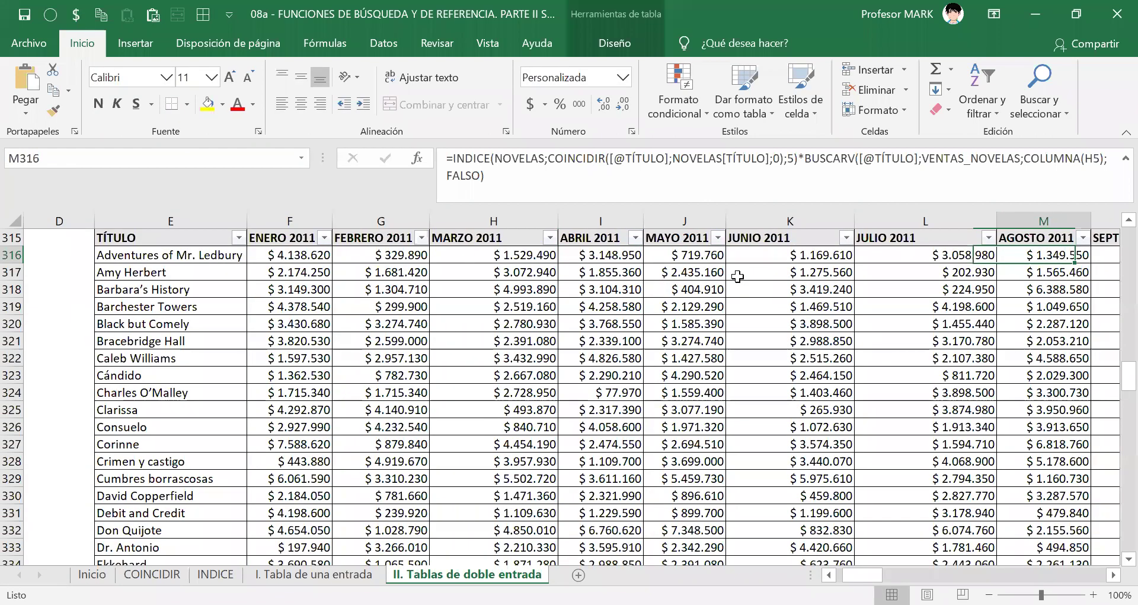
key("Right")
key("Right")
key("Right")
key("Right")
key("Right")
key("Right")
key("Right")
key("Right")
key("Right")
key("Right")
key("Right")
key("Right")
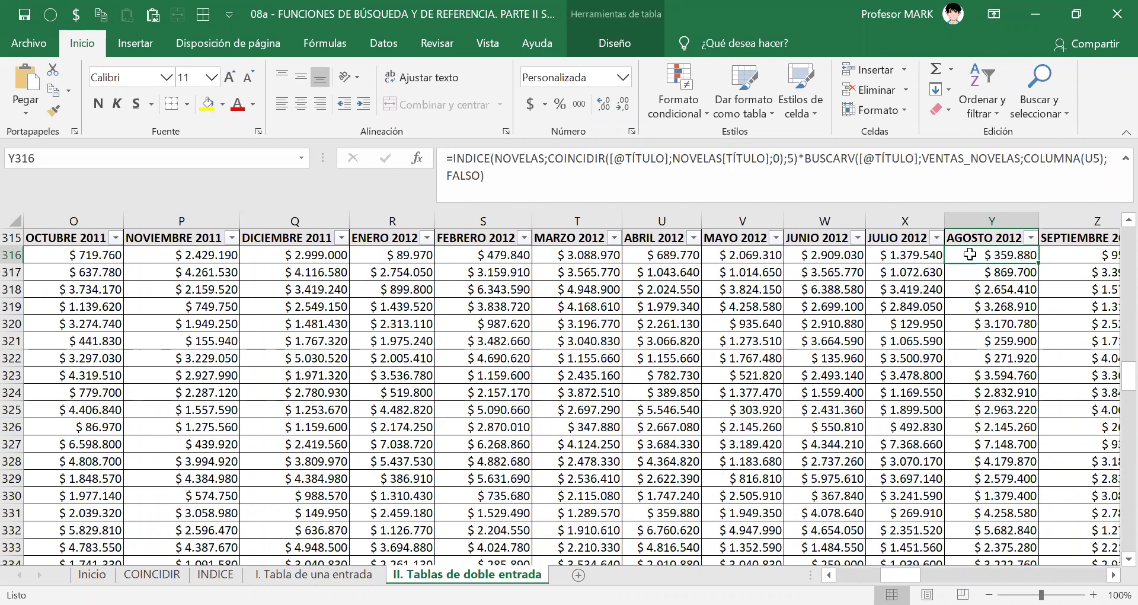
- Check the COLUMNA reference in the AGOSTO, SEPTIEMBRE and OCTUBRE 2012 formulas, cells Y316 to AA316
double_click(969, 254)
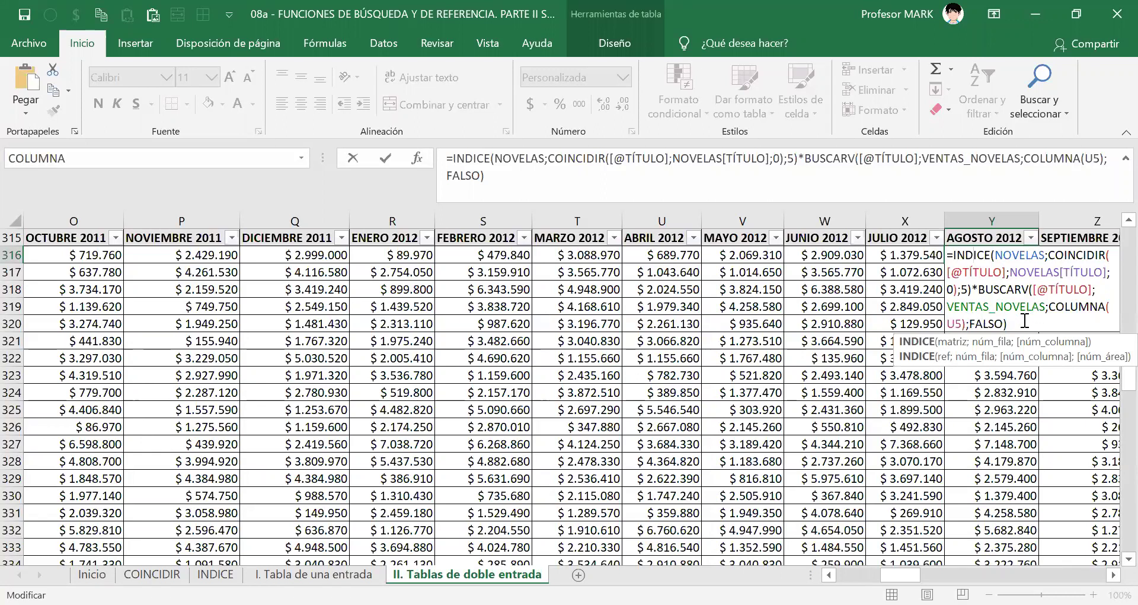
left_click_drag(949, 323, 957, 323)
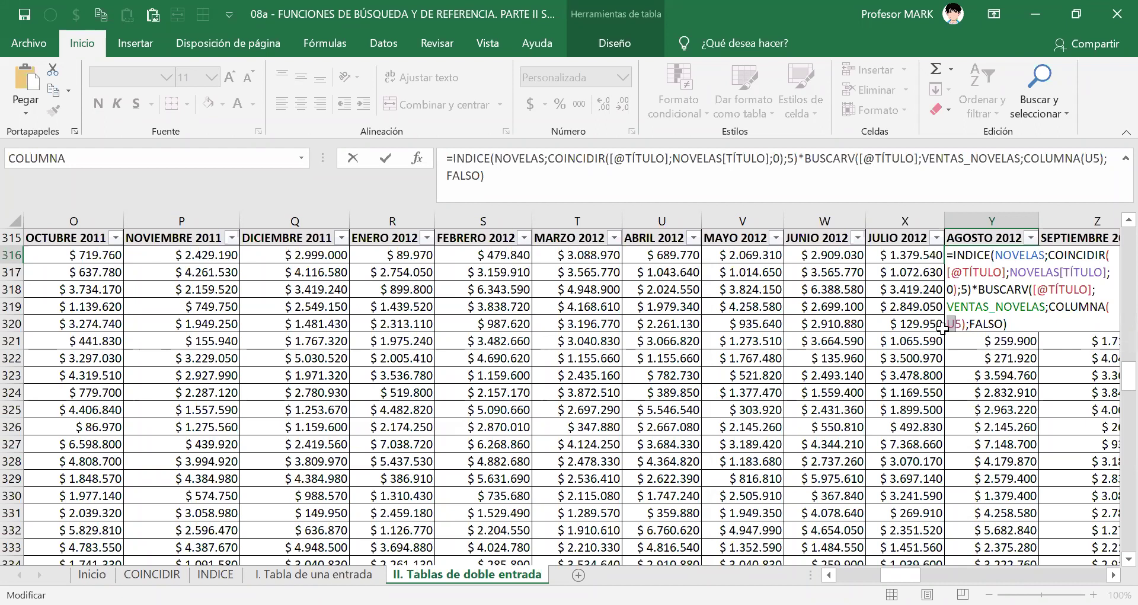
key("ctrl+Return")
key("Right")
key("F2")
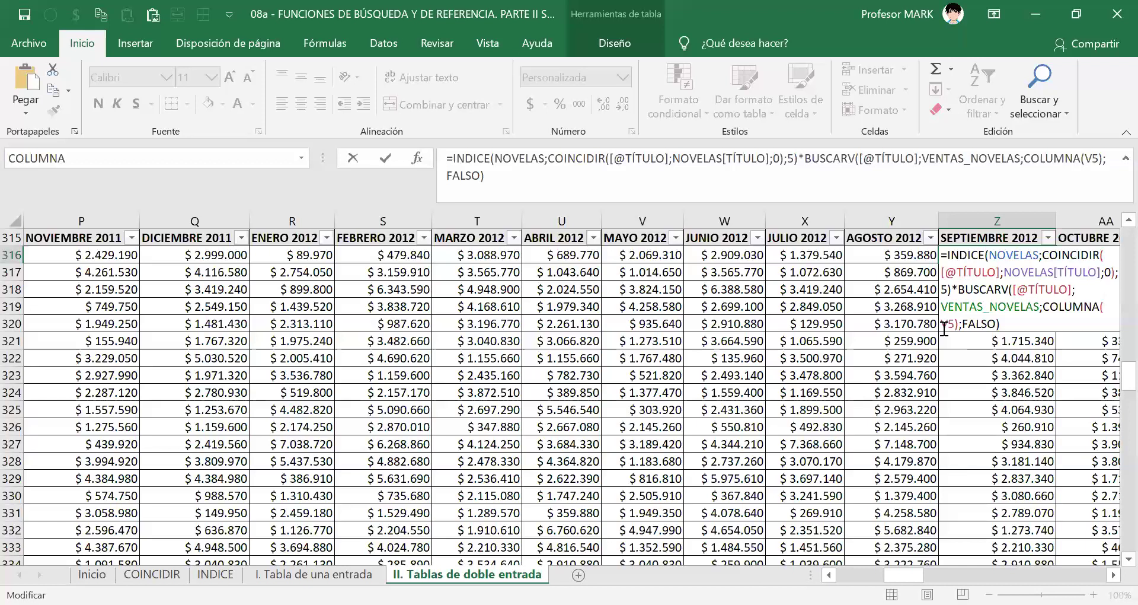
key("ctrl+Return")
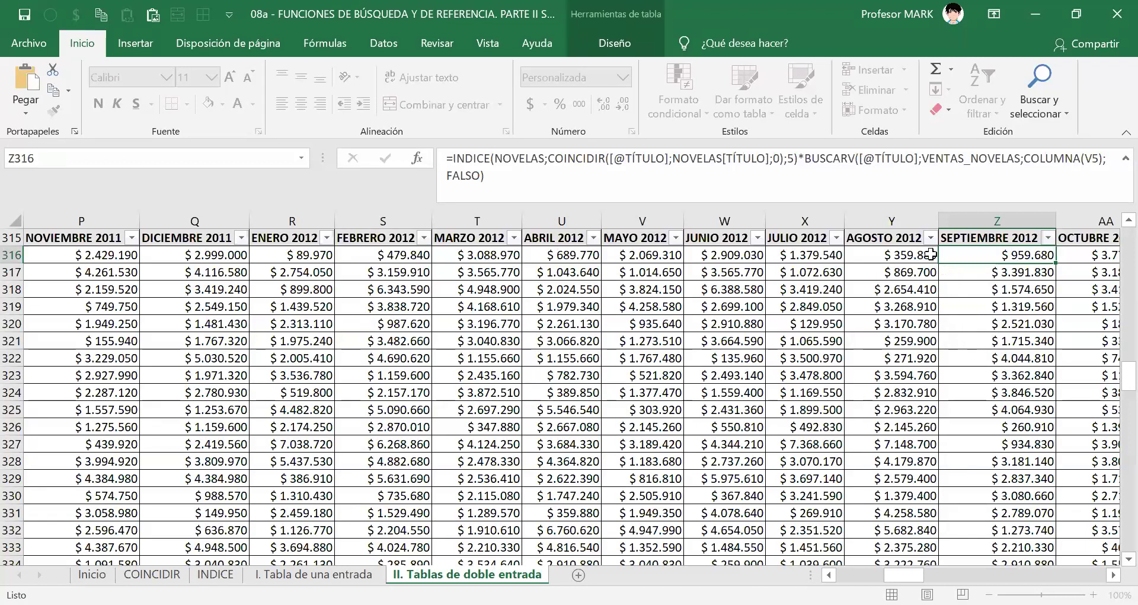
key("Right")
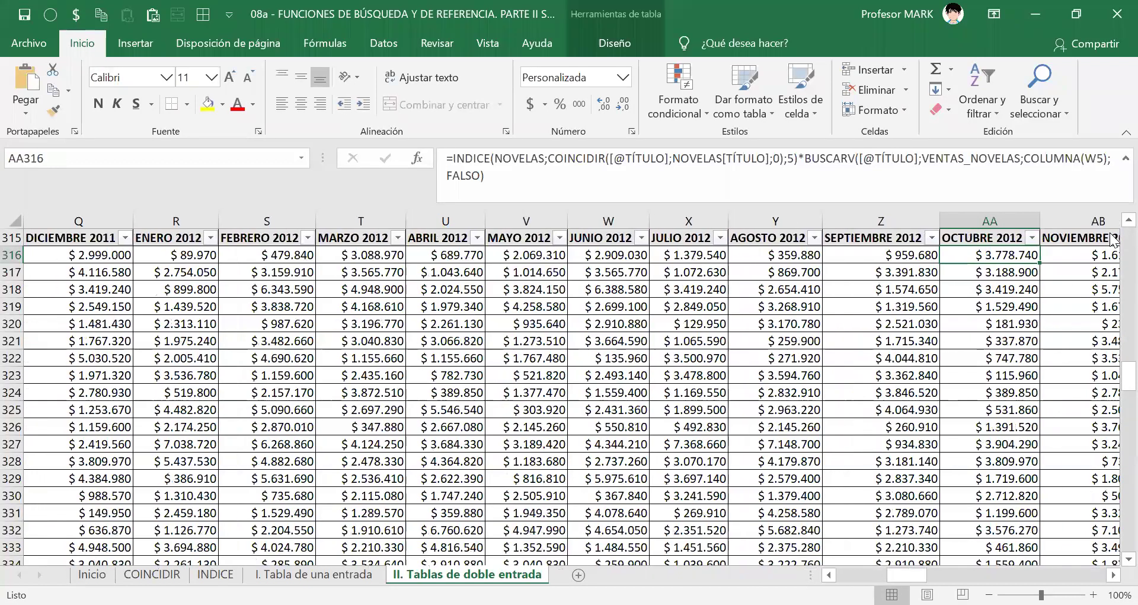
key("F2")
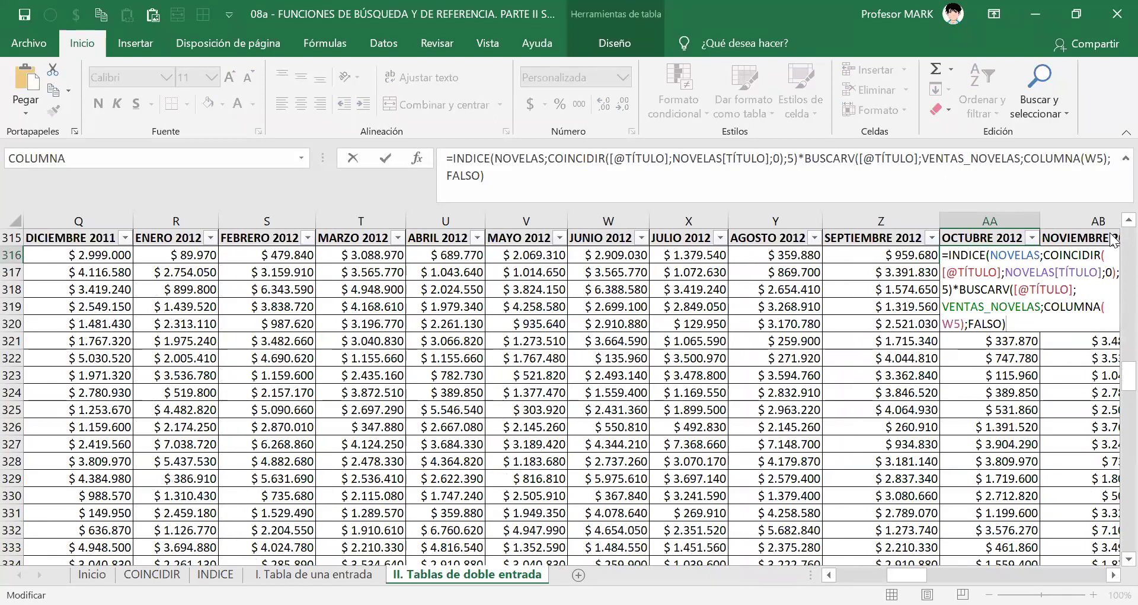
key("ctrl+Return")
- Evaluate the COLUMNA(X5) part of the NOVIEMBRE 2012 formula in AB316, leaving the formula as it was
key("Right")
key("F2")
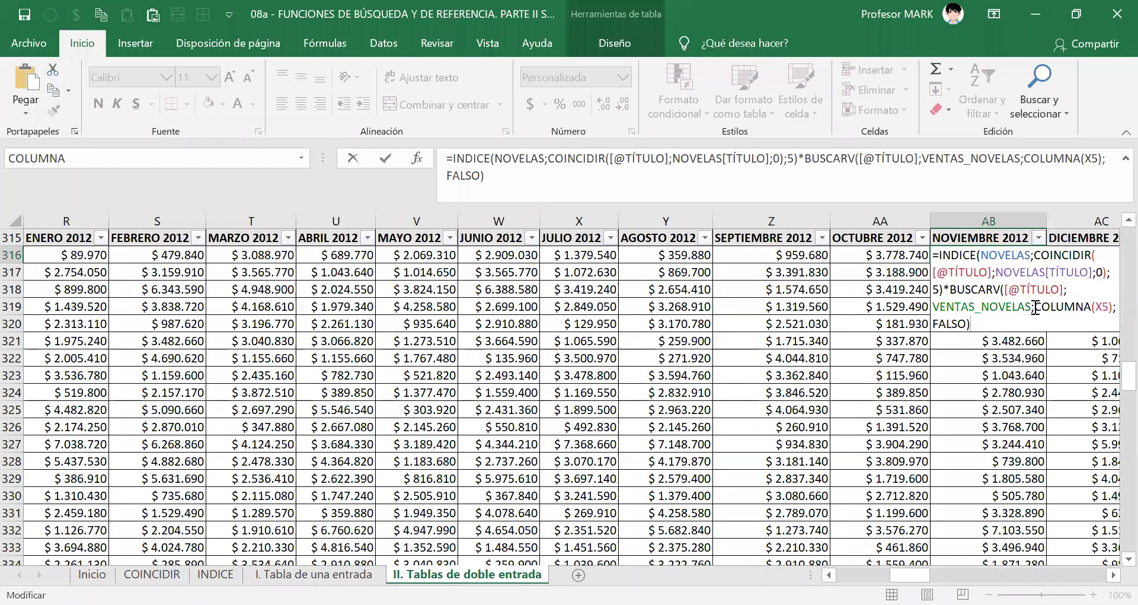
left_click_drag(1034, 310, 1113, 309)
key("shift+Left")
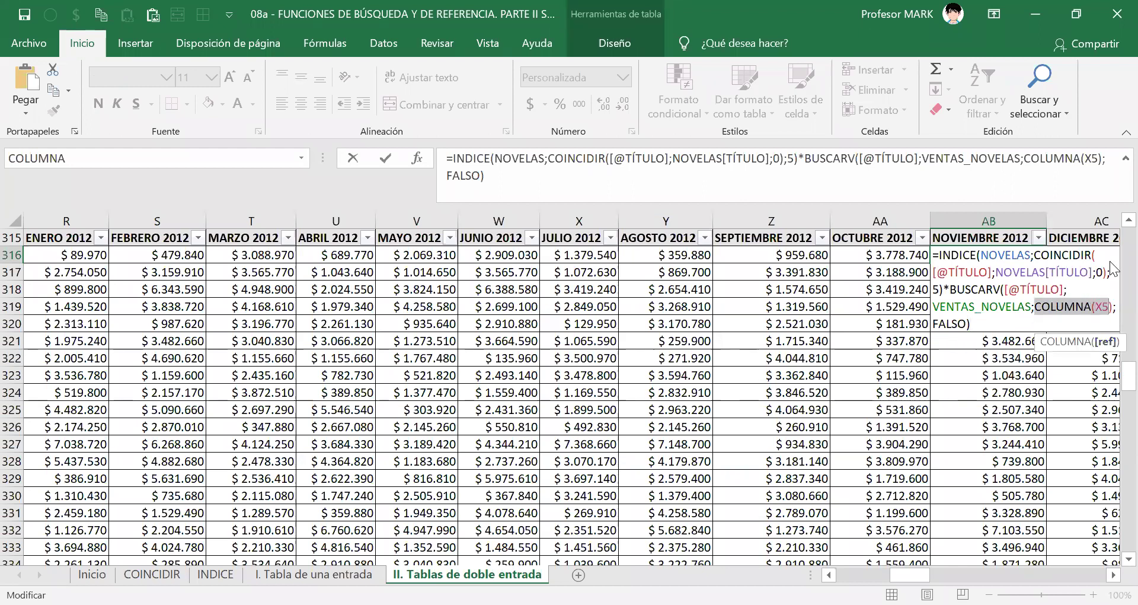
key("shift+Right")
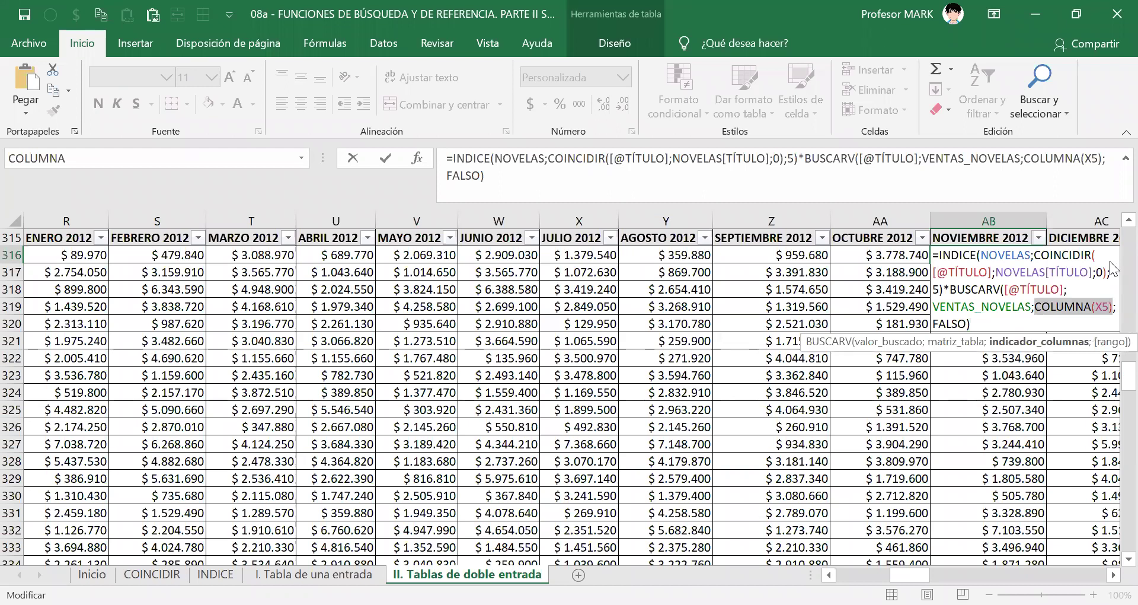
key("F9")
key("ctrl+z")
key("Escape")
- Evaluate the COLUMNA(Y5) part of the DICIEMBRE 2012 formula in AC316 and discard the substitution
left_click(1111, 262)
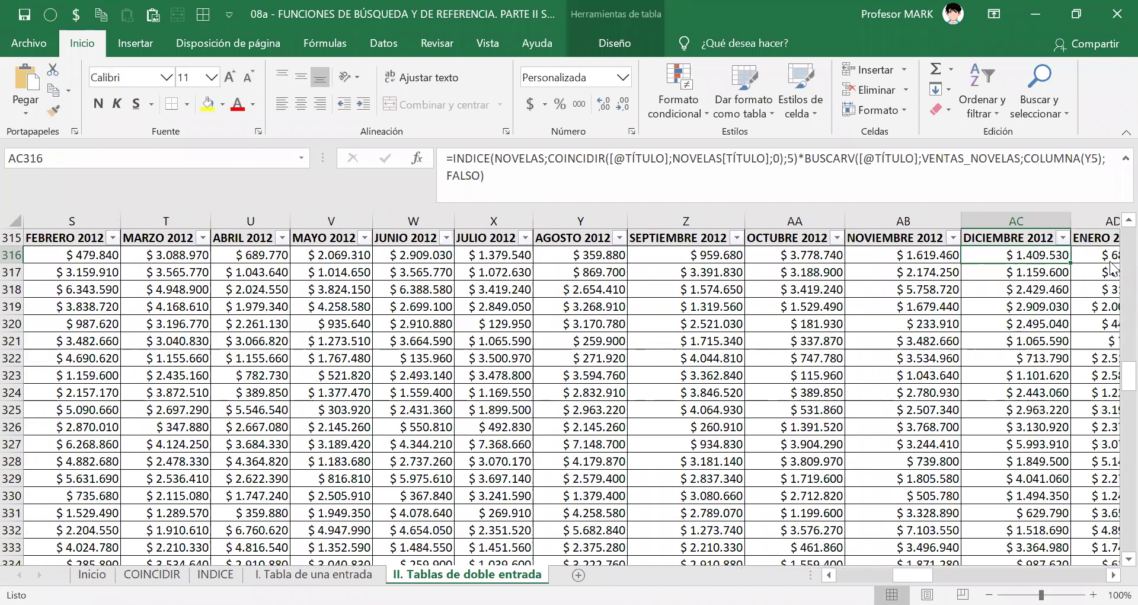
key("F2")
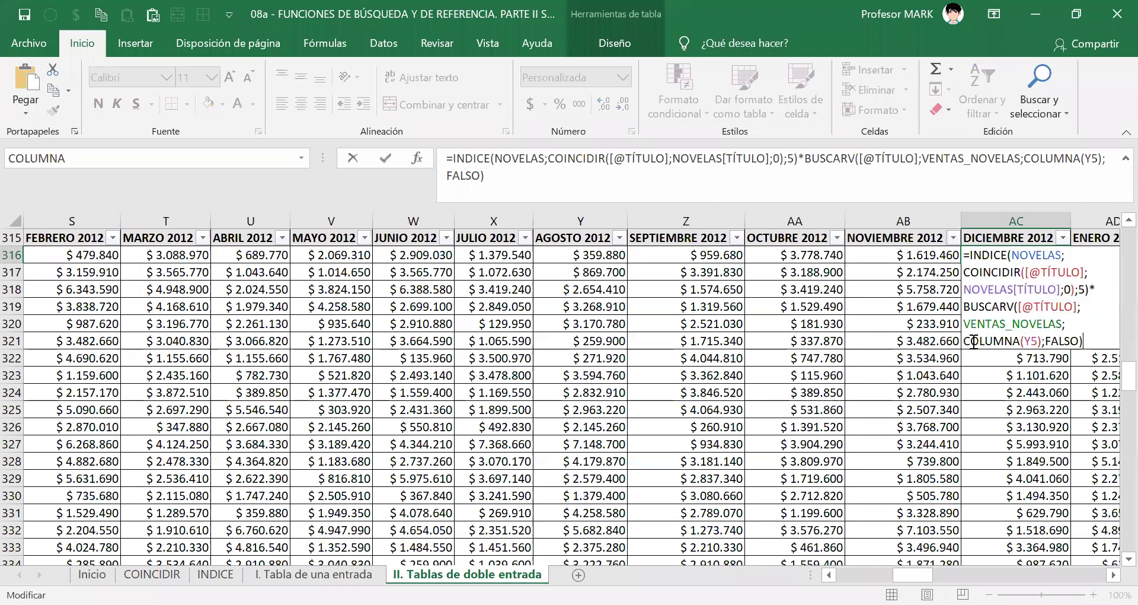
left_click_drag(963, 341, 1044, 343)
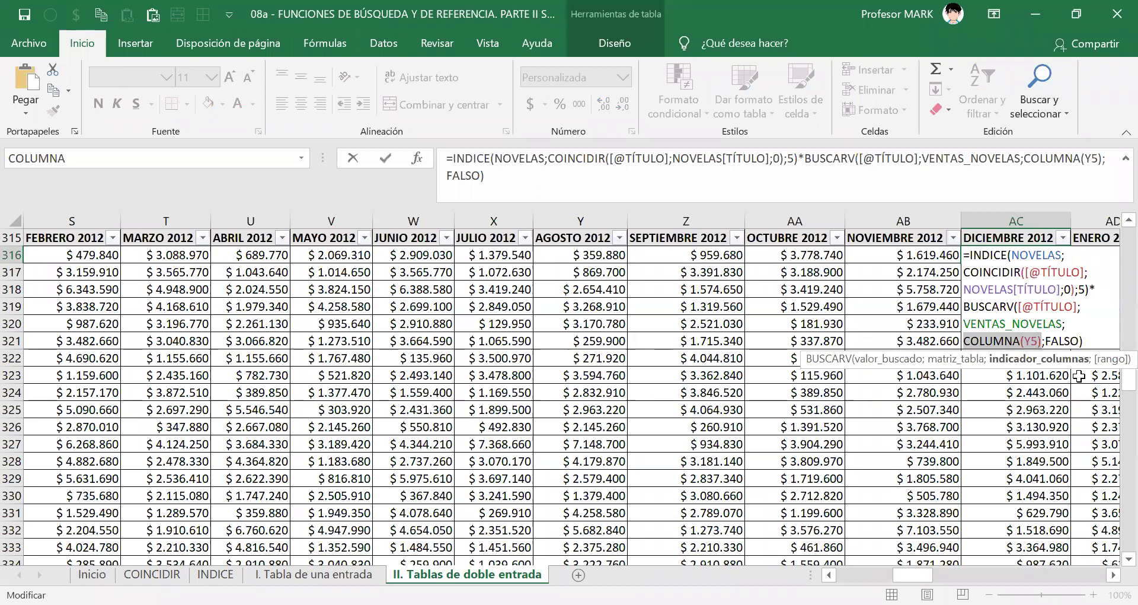
key("F9")
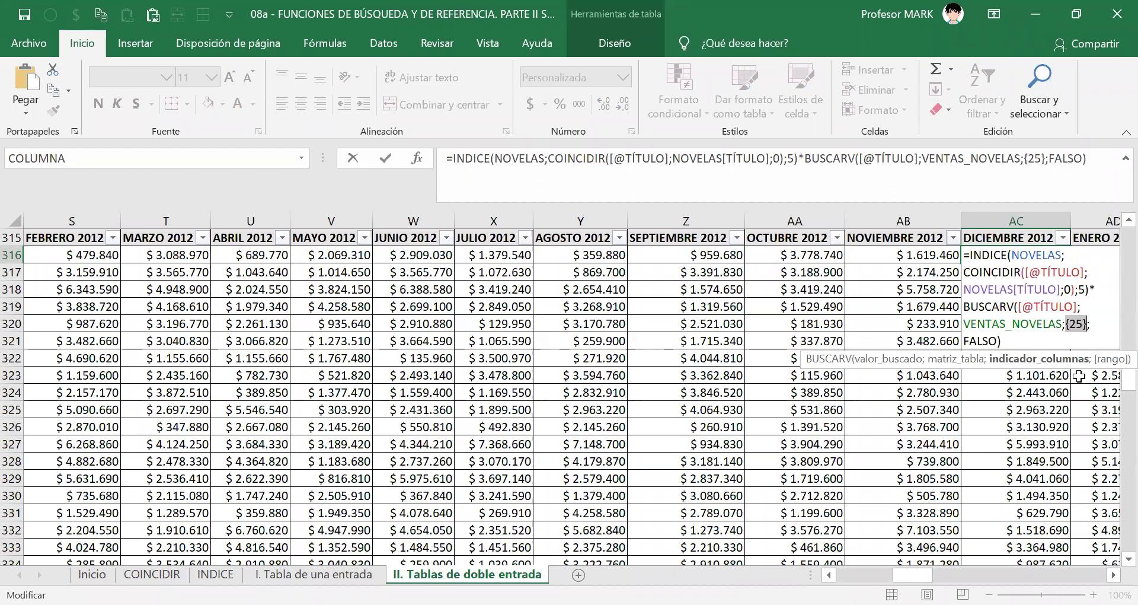
key("Escape")
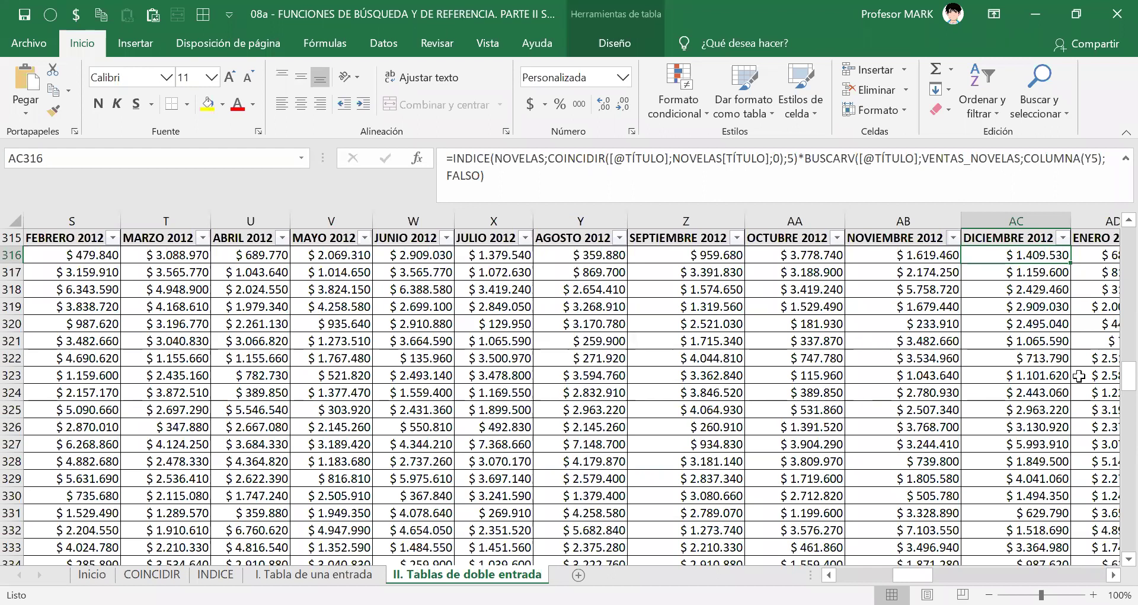
- Evaluate COLUMNA(BU5) in the DICIEMBRE 2016 formula in BY316, the table's last month, and discard the substitution
left_click_drag(913, 574, 1067, 574)
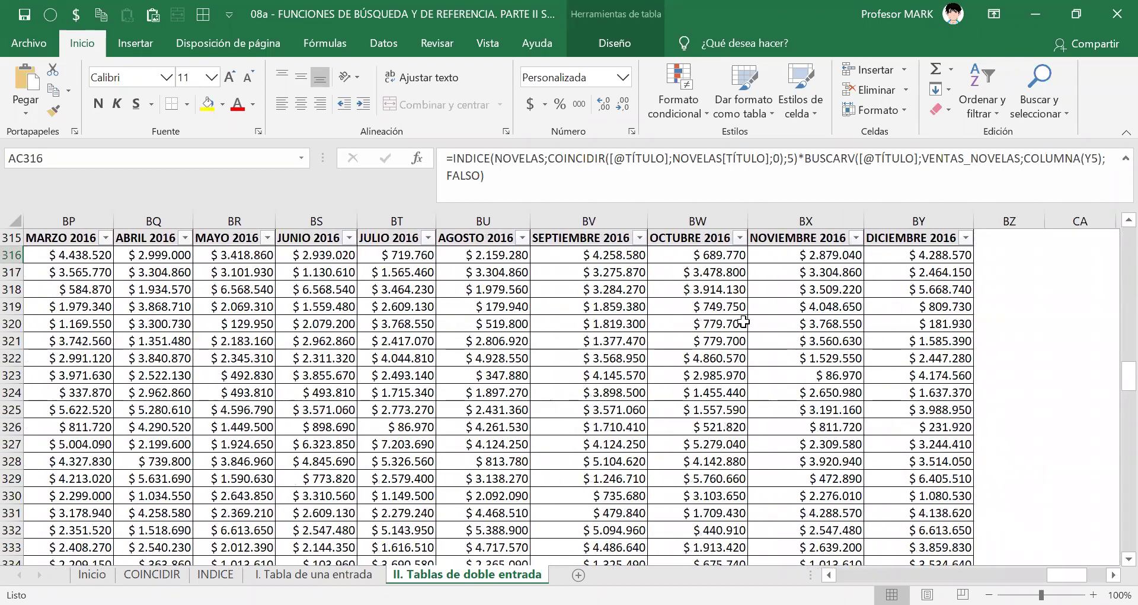
double_click(909, 256)
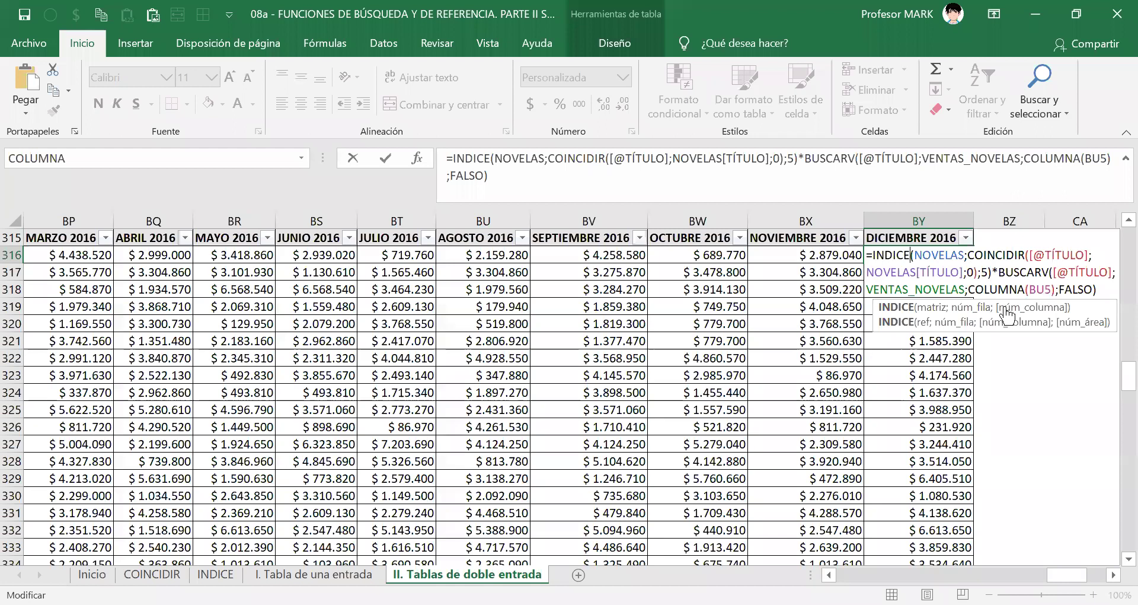
left_click(1007, 315)
key("F9")
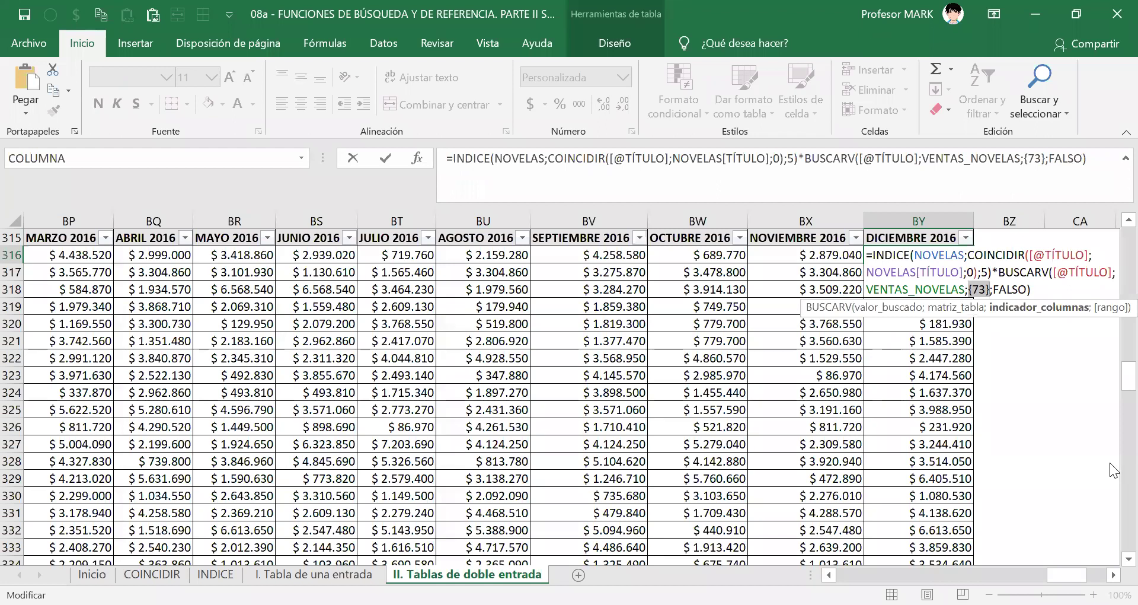
key("ctrl+z")
key("Escape")
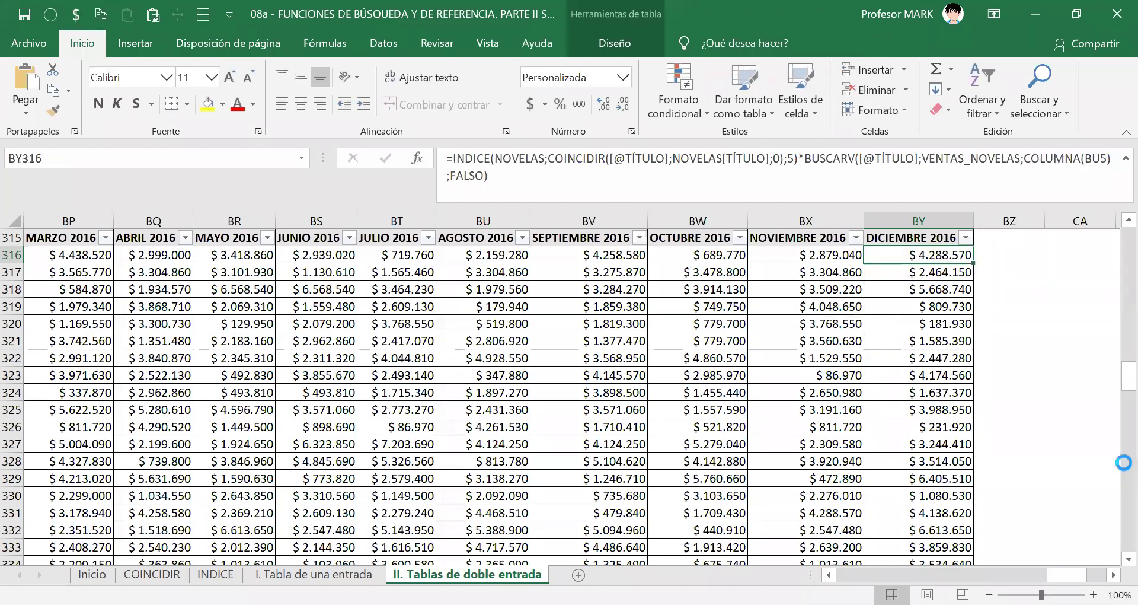
- Evaluate COLUMNA(F83) in the MAYO 2011 formula for The Channings, J394, and discard the substitution
left_click(845, 576)
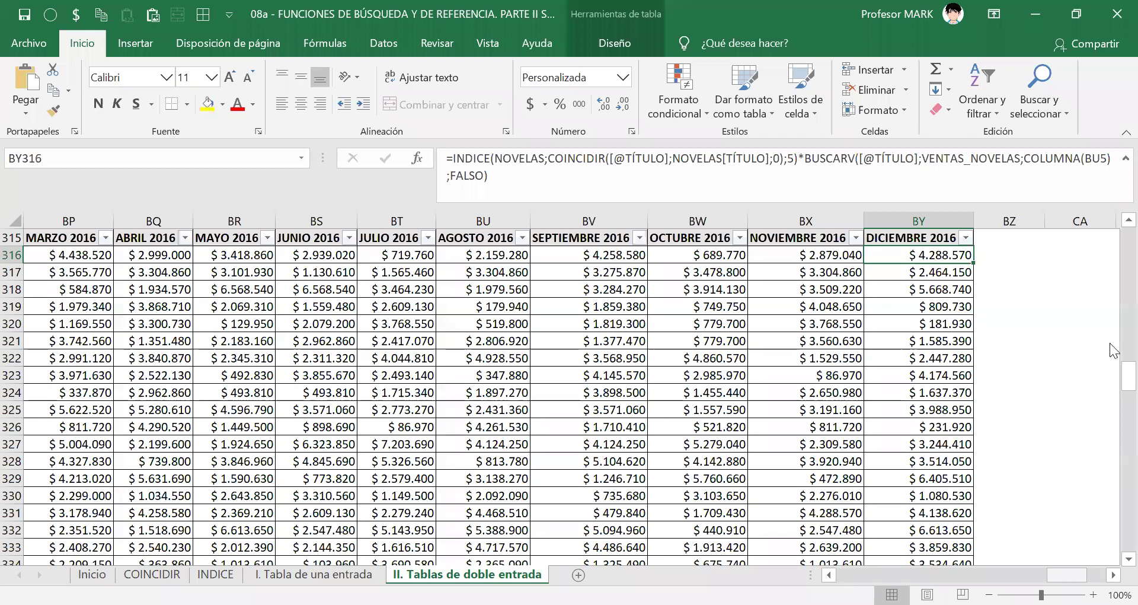
left_click_drag(1114, 382, 1114, 414)
scroll(704, 406, "up", 7)
left_click(821, 393)
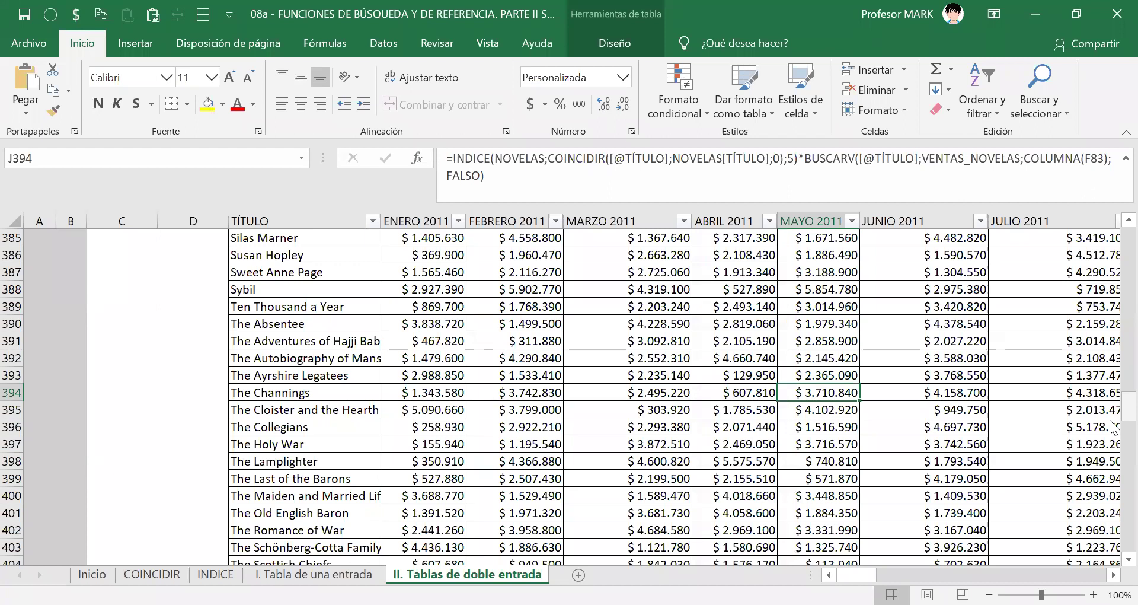
double_click(794, 389)
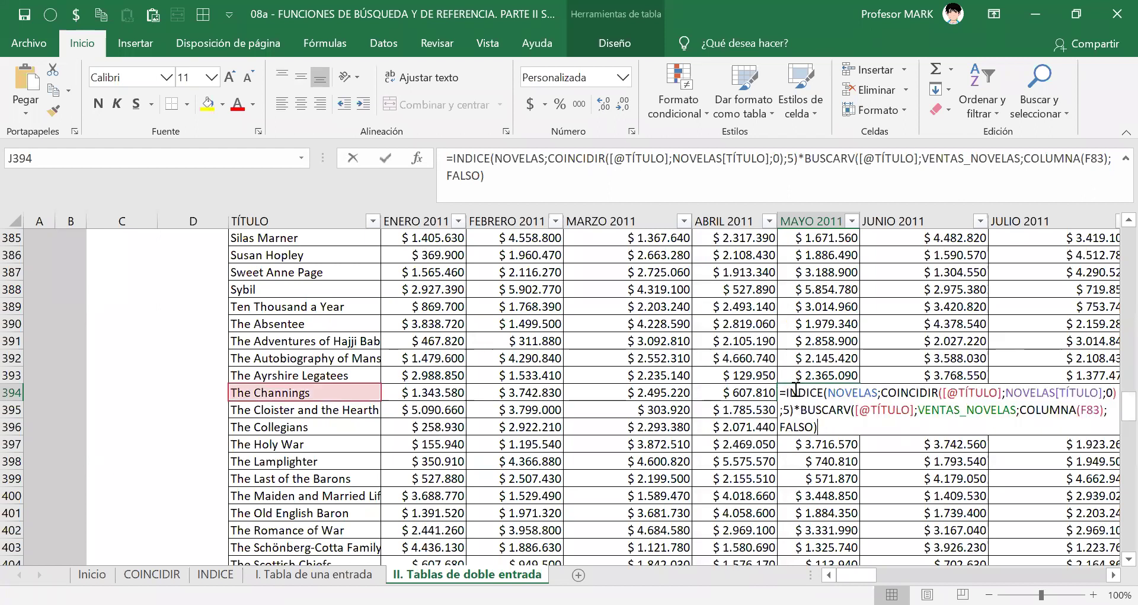
left_click(796, 391)
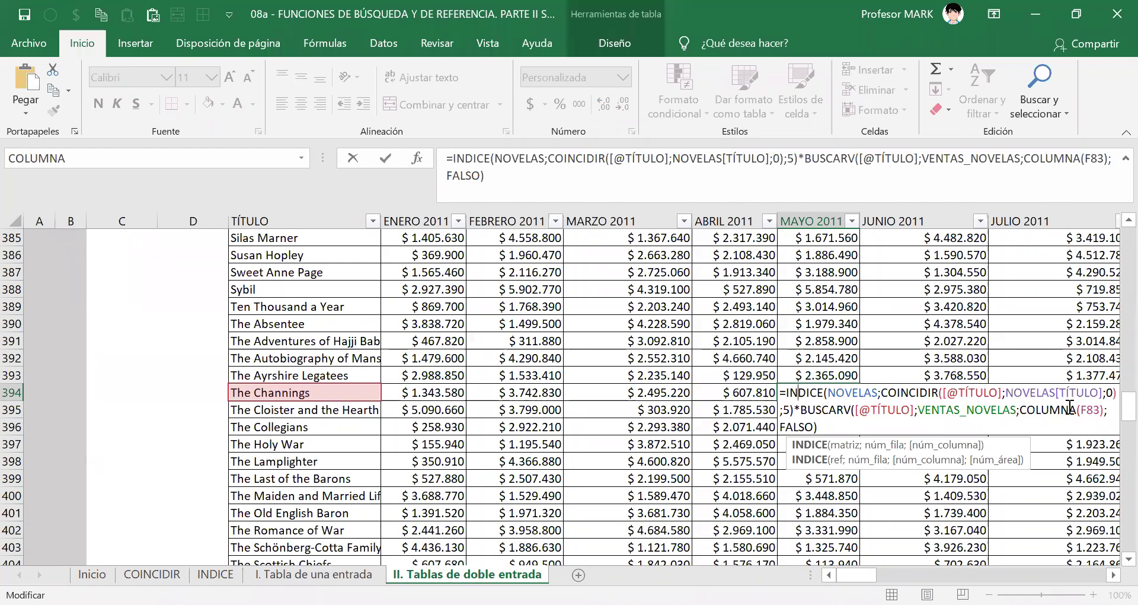
left_click_drag(1020, 409, 1104, 409)
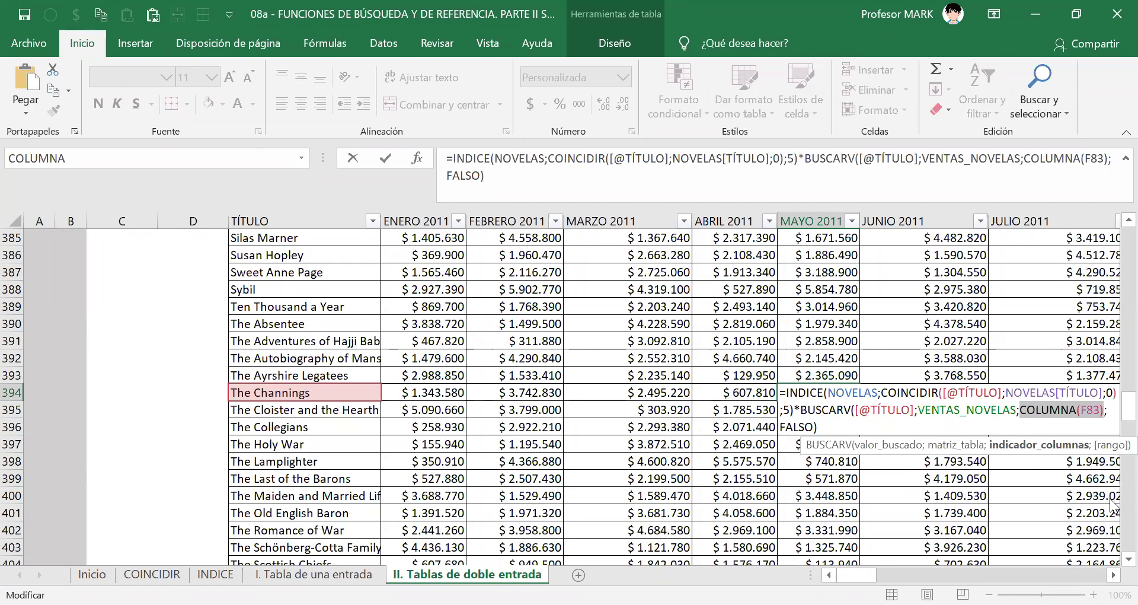
key("F9")
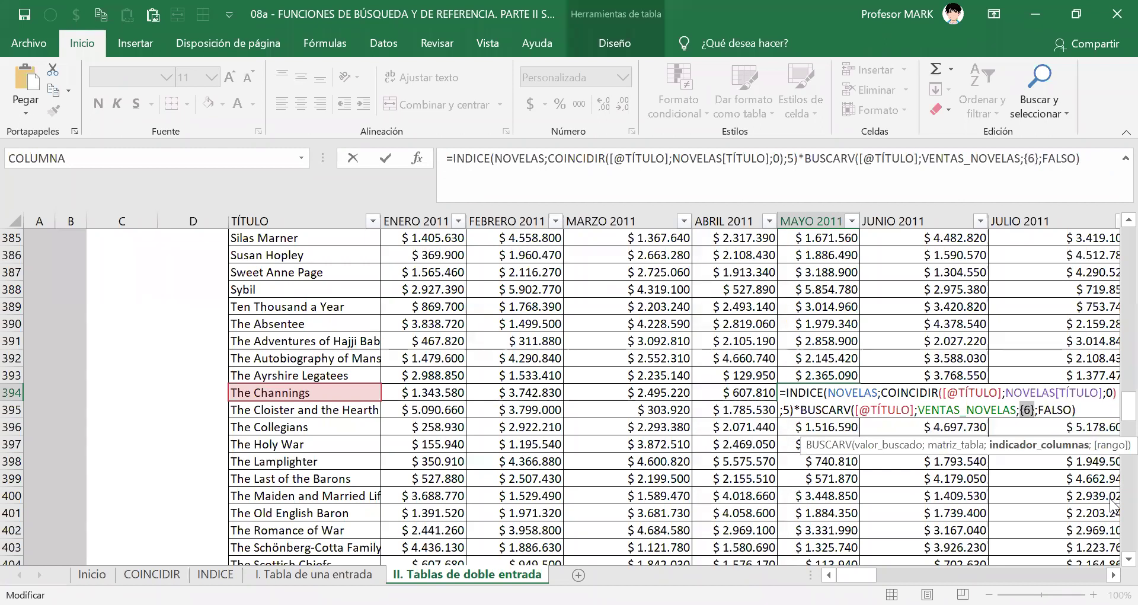
key("Escape")
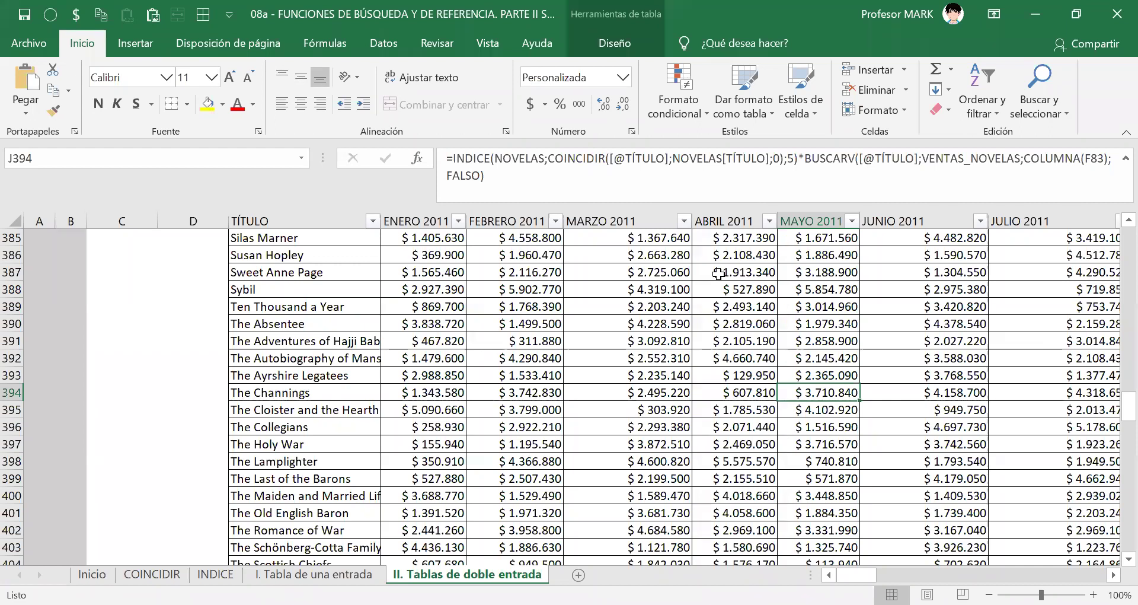
- Compare the COLUMNA references down the ENERO 2011 column by inspecting the formulas in F391, F395 and F400
left_click_drag(514, 256, 790, 402)
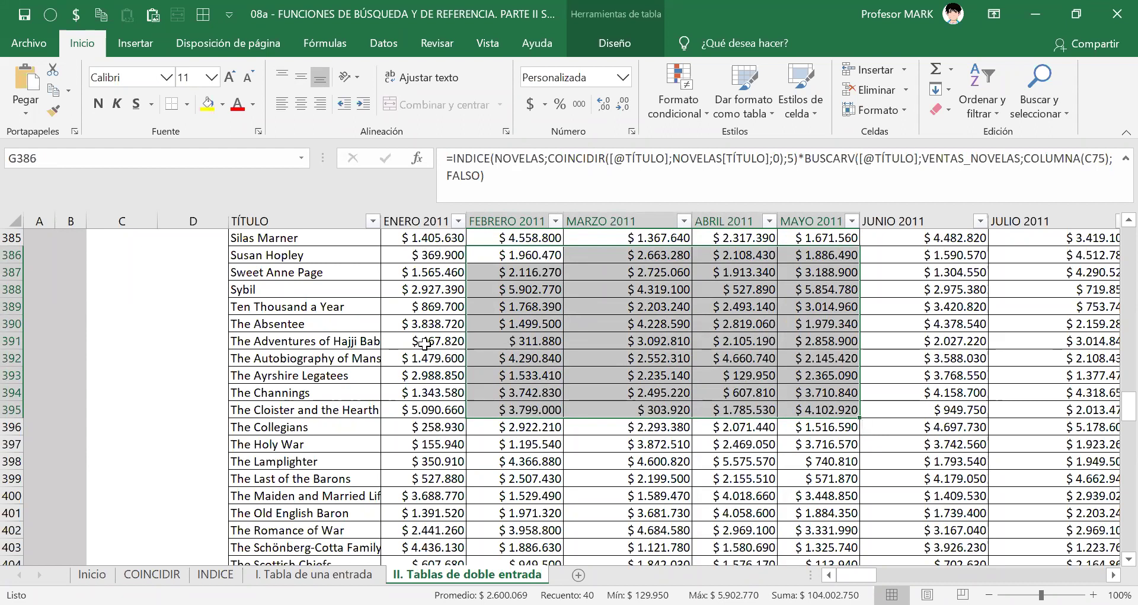
double_click(424, 344)
left_click(431, 344)
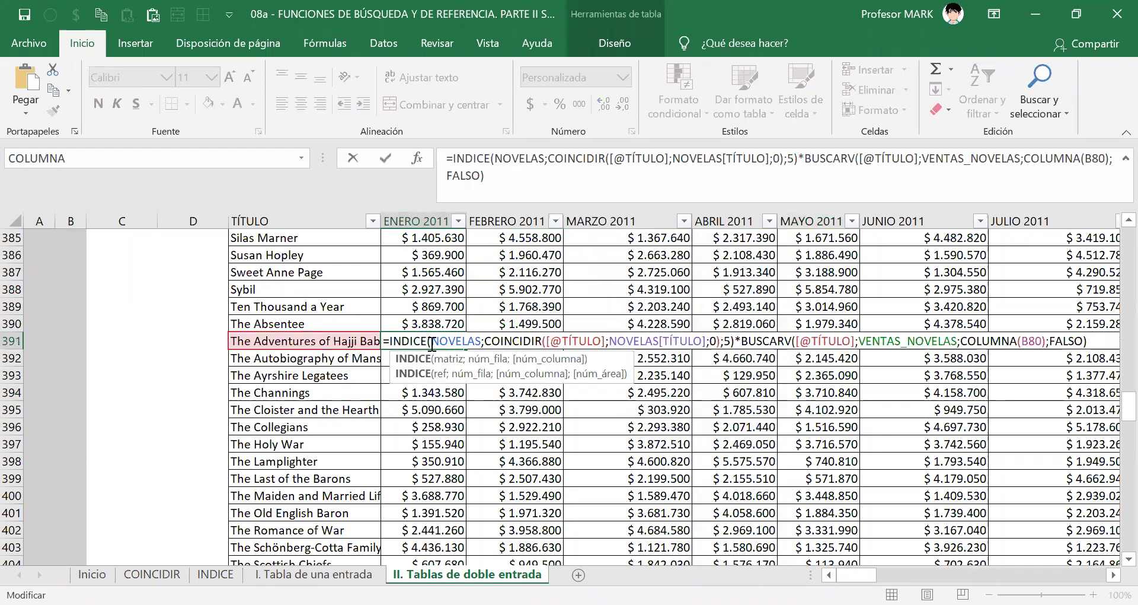
key("Escape")
double_click(422, 409)
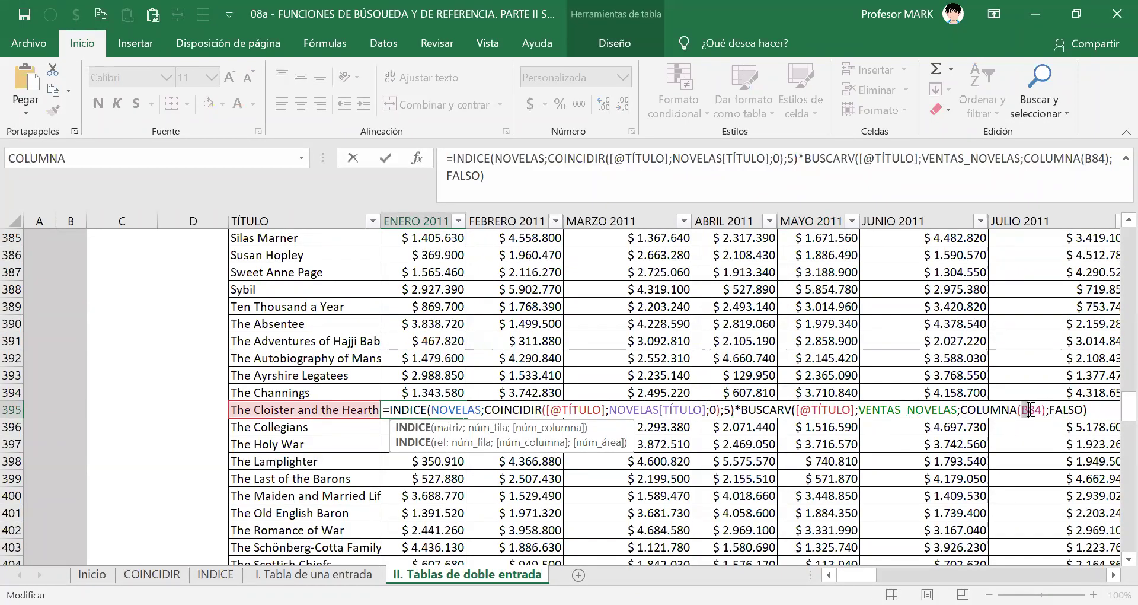
key("Escape")
double_click(442, 495)
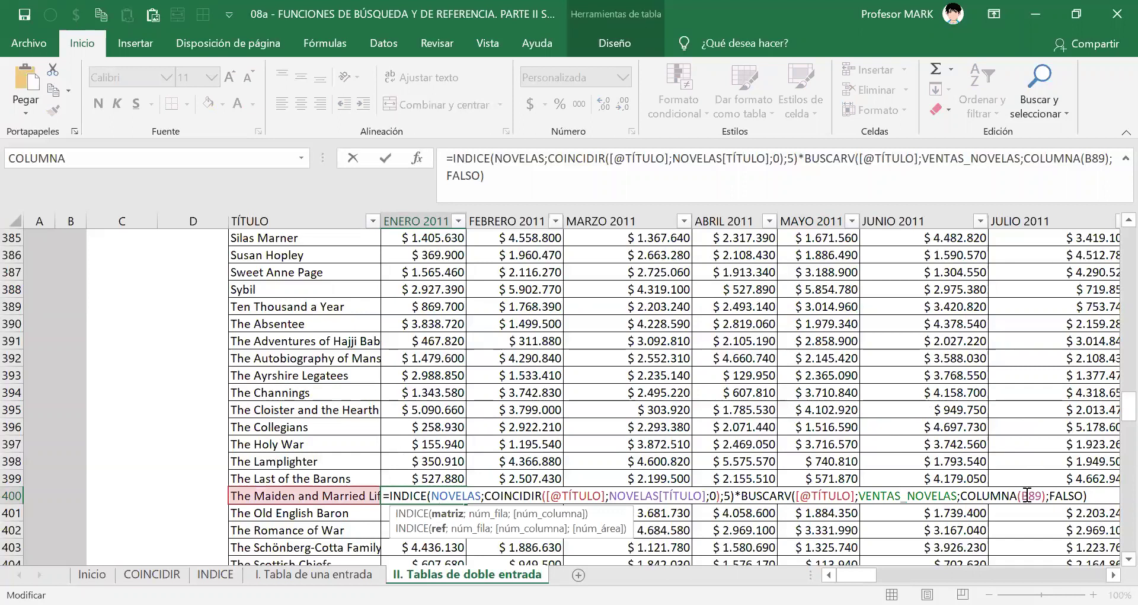
left_click(1026, 495)
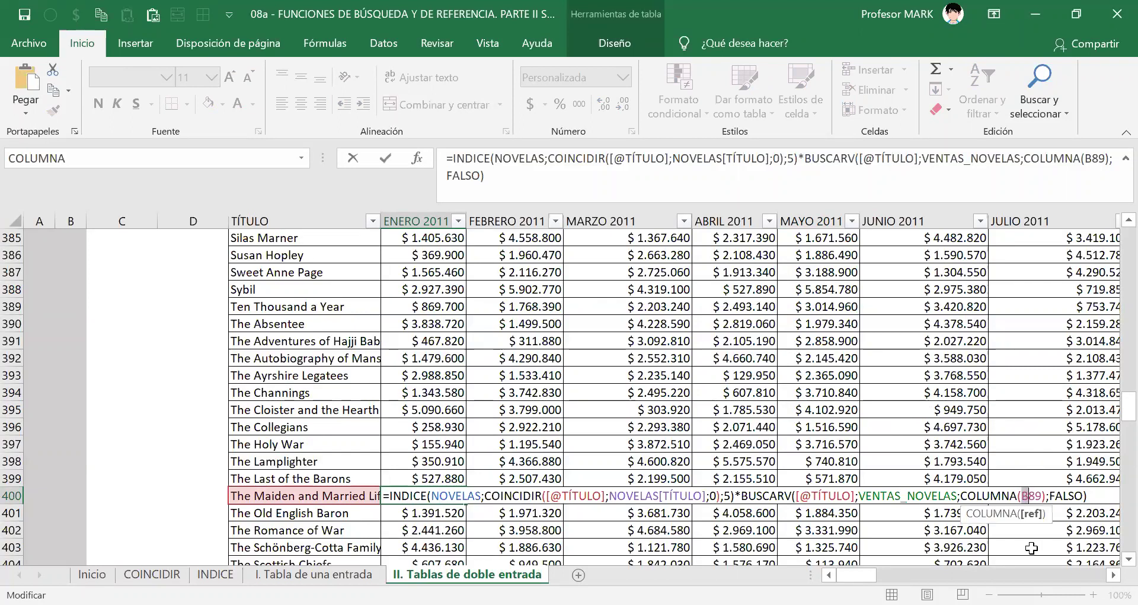
key("Escape")
- Select F386:F394 in the ENERO 2011 column, and return to F316 to inspect the B5 reference inside COLUMNA
left_click(435, 342)
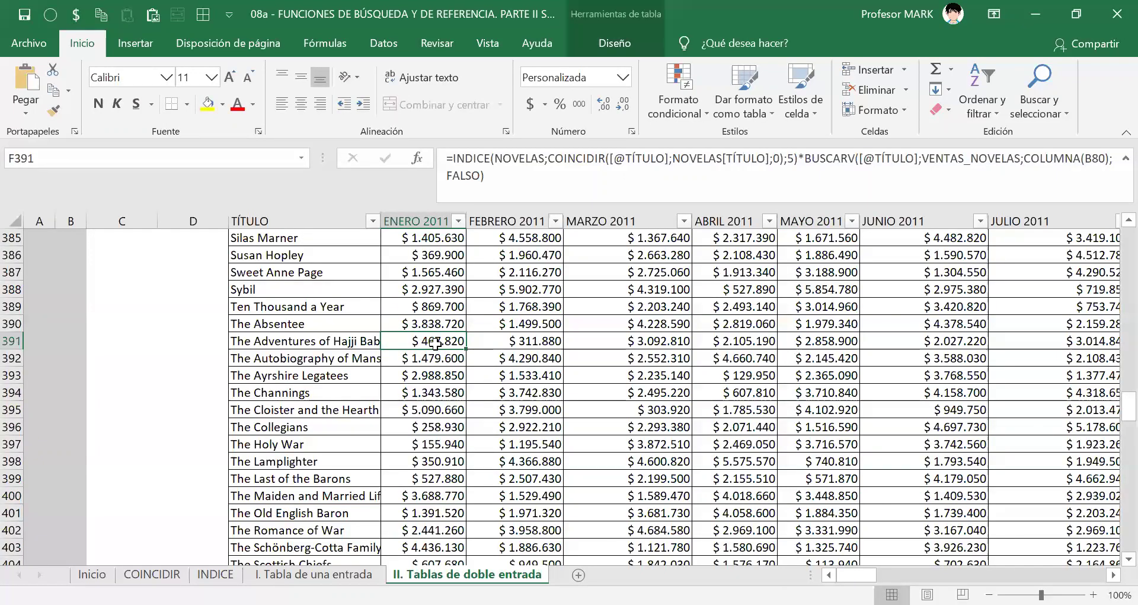
left_click_drag(415, 255, 422, 393)
scroll(395, 355, "up", 10)
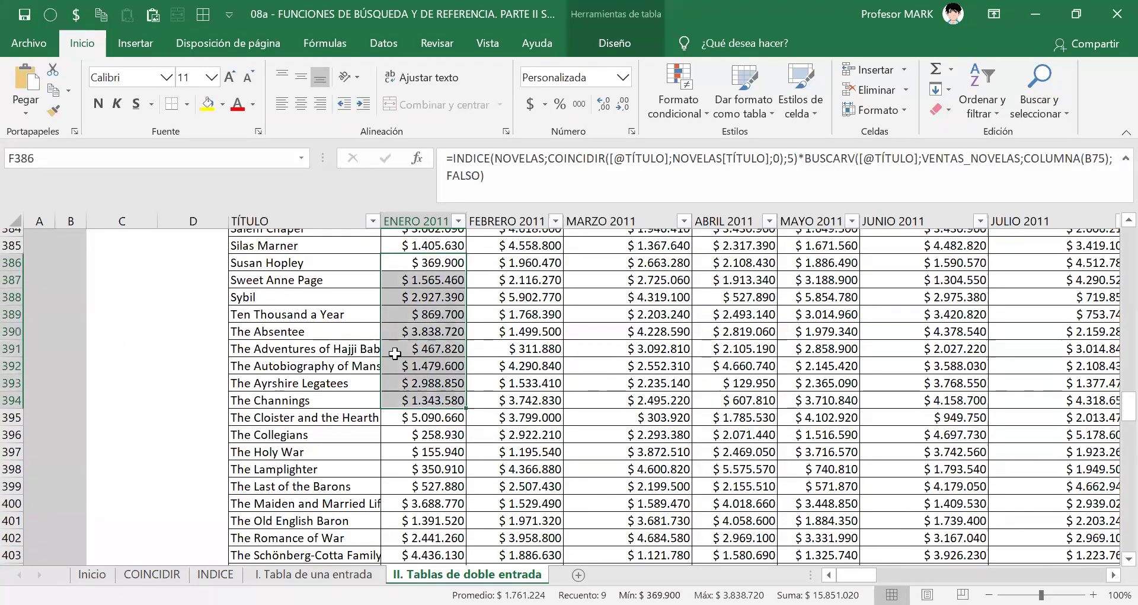
scroll(396, 355, "up", 7)
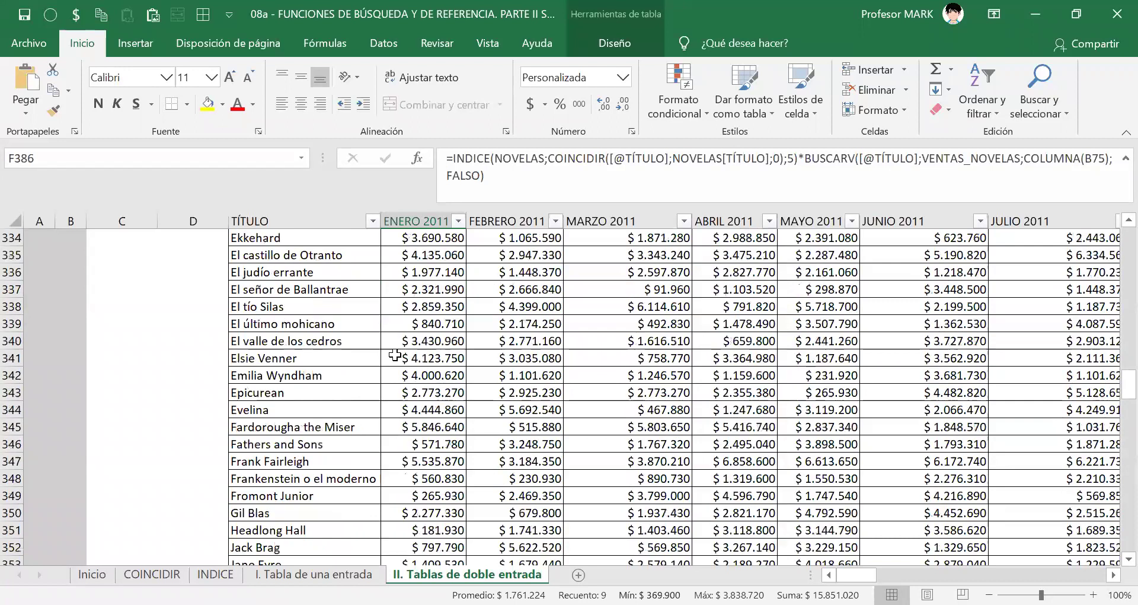
scroll(444, 302, "up", 7)
double_click(441, 293)
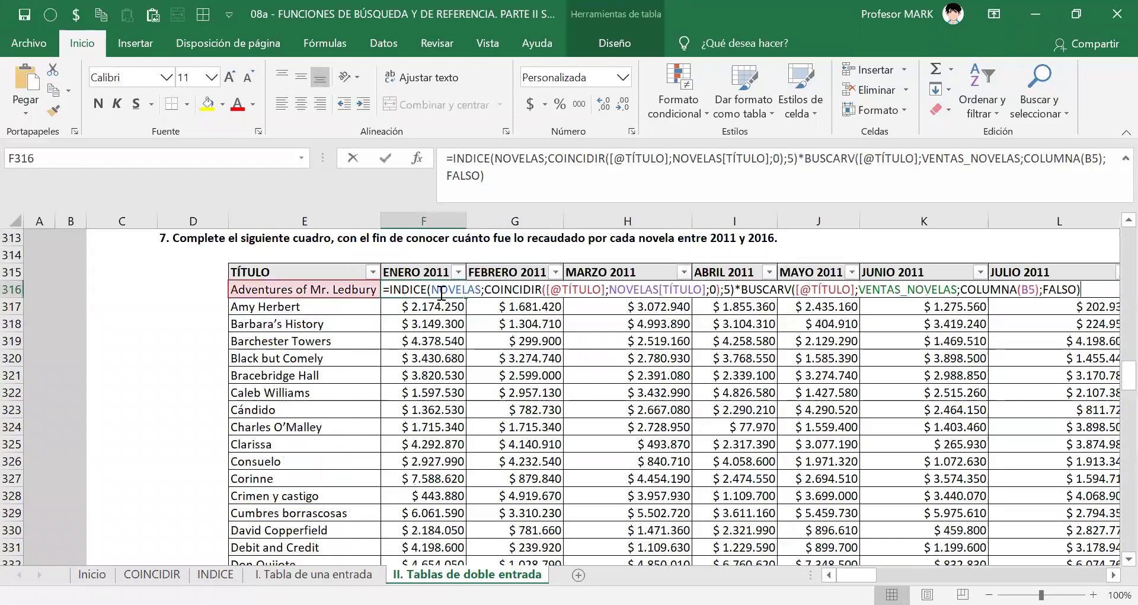
left_click_drag(1020, 289, 1035, 289)
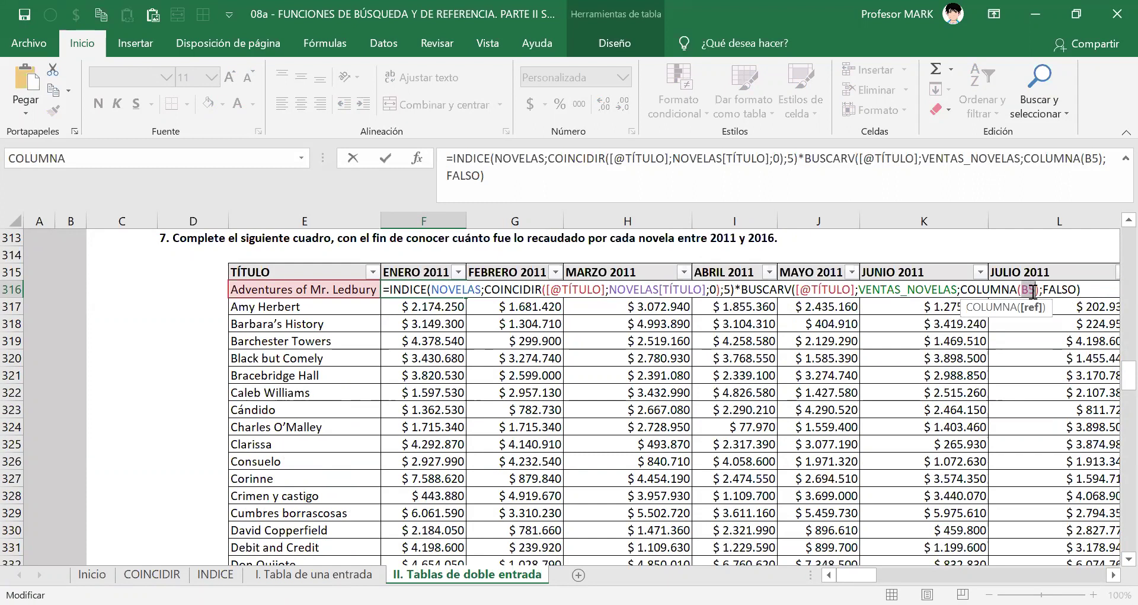
- Inspect the COLUMNA references in the ENERO 2011 formulas for Amy Herbert and Barbara's History, F317 and F318
key("ctrl+Return")
double_click(439, 309)
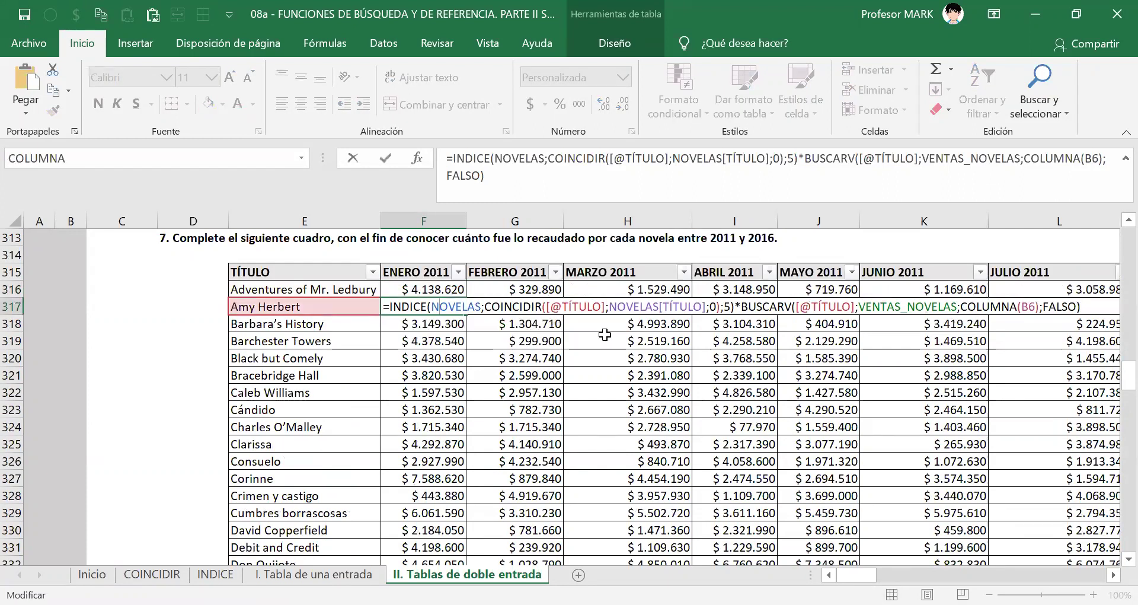
key("Return")
double_click(434, 324)
key("ctrl+Return")
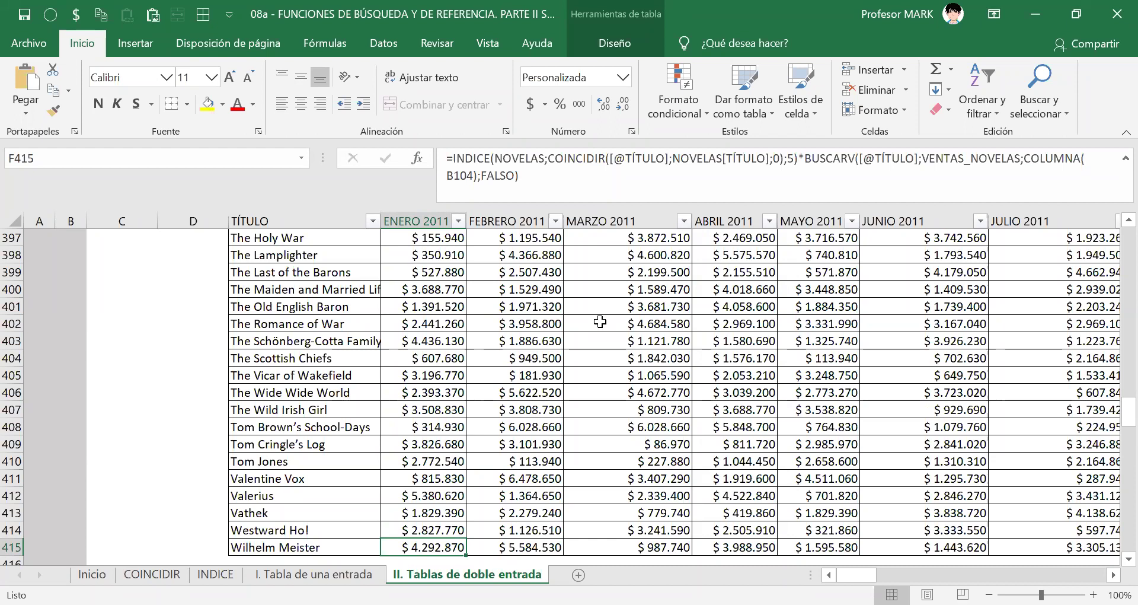
- Check the COLUMNA references in the lower ENERO 2011 formulas, including F401, F408 and the last row, F415
left_click(448, 303)
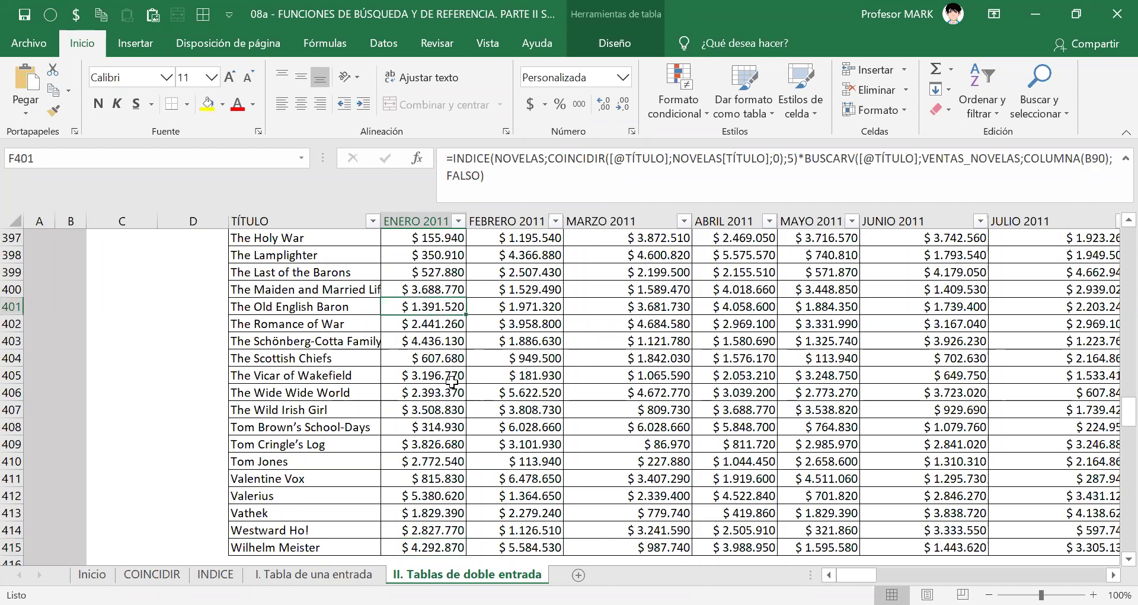
scroll(452, 382, "down", 6)
scroll(453, 382, "up", 3)
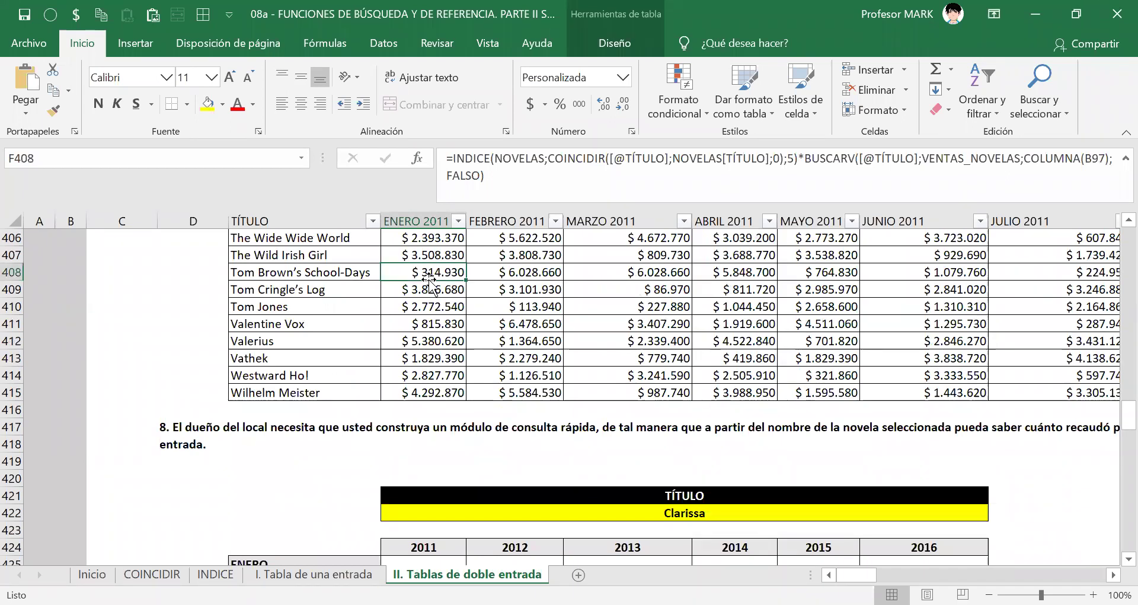
left_click(418, 393)
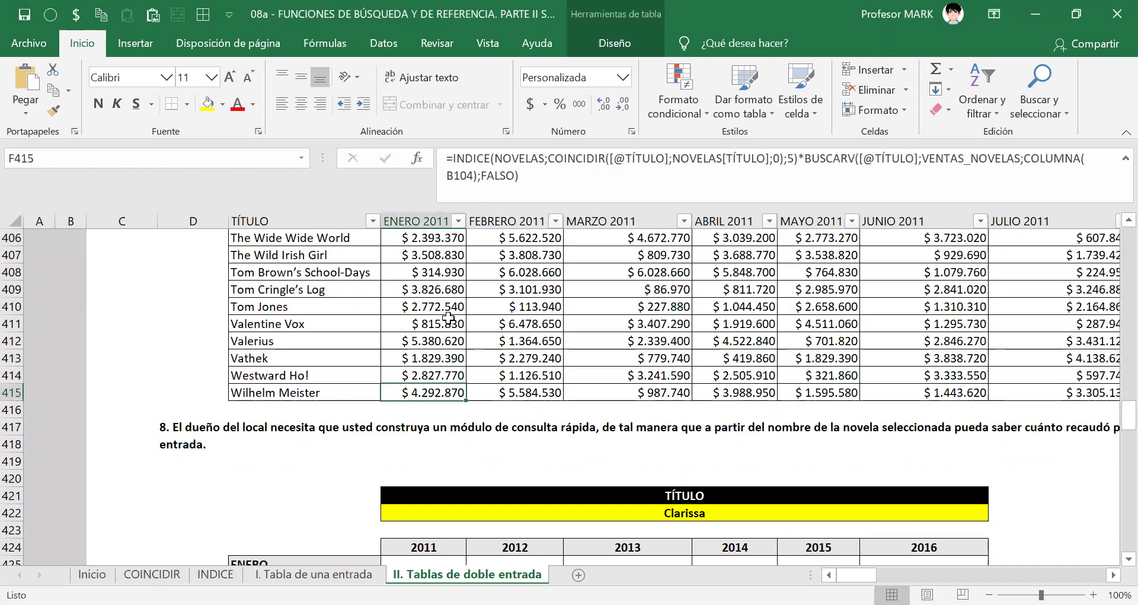
- Return to the first ENERO 2011 cell, F316, and highlight its whole INDICE/BUSCARV formula for review
left_click(426, 304)
key("ctrl+Up")
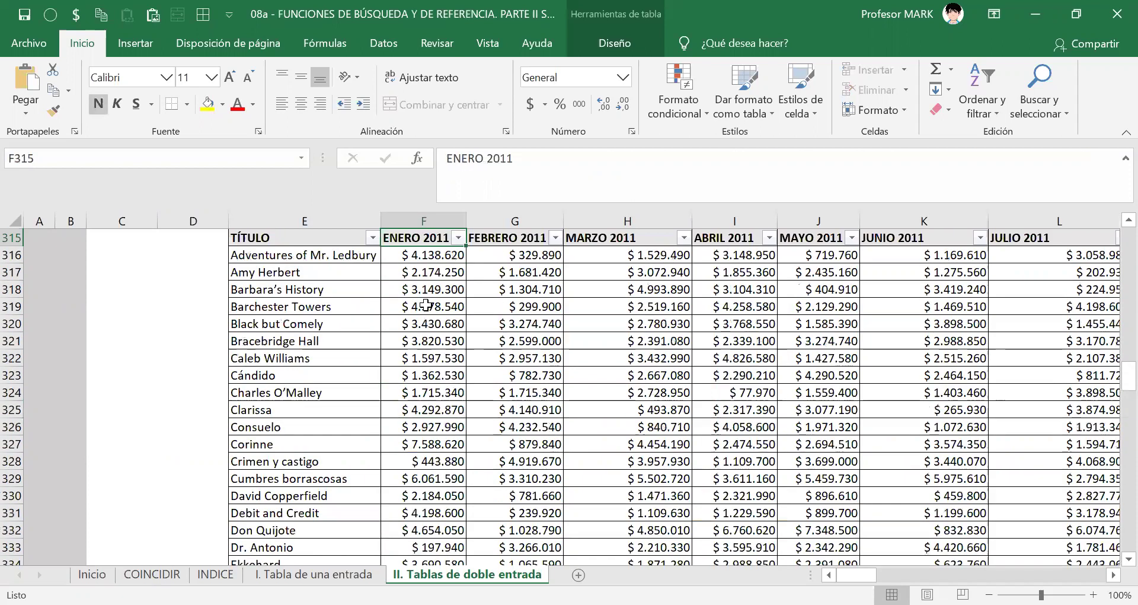
left_click(408, 254)
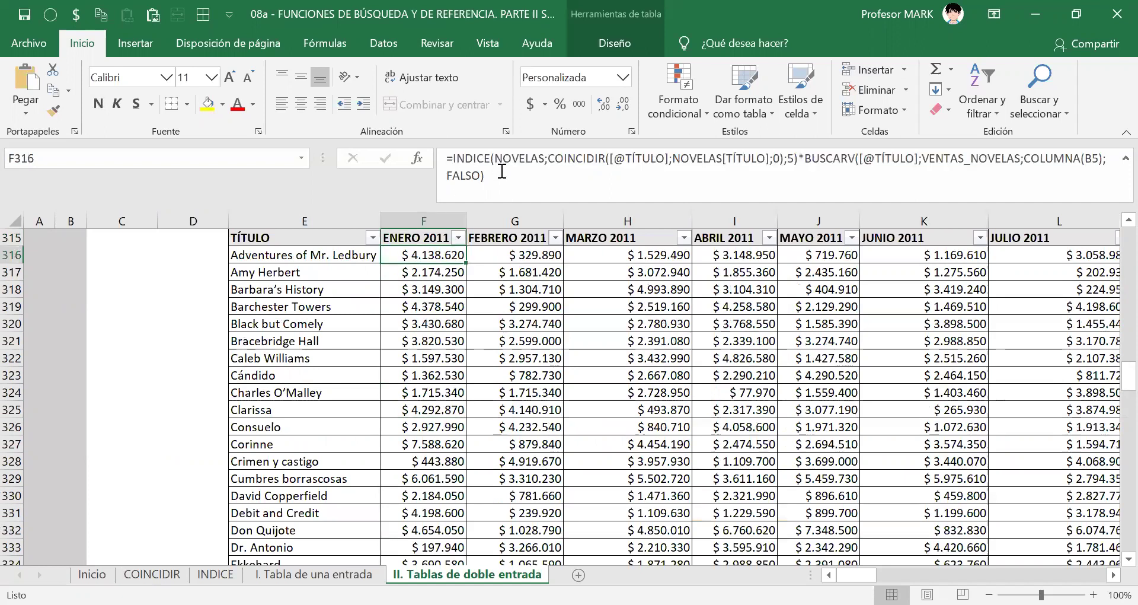
left_click_drag(501, 171, 425, 163)
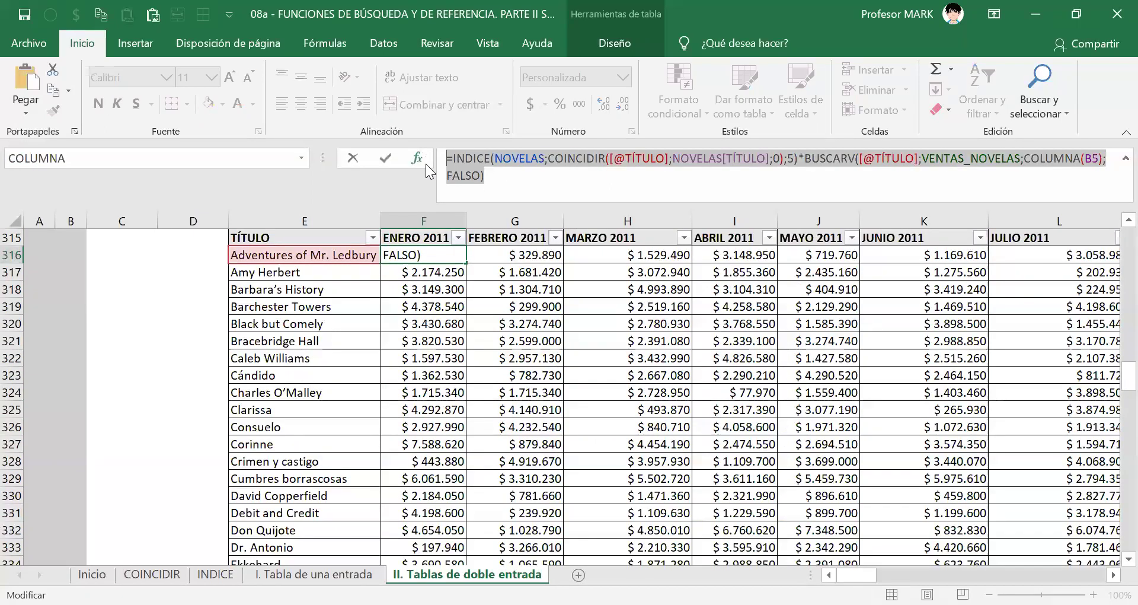
key("Return")
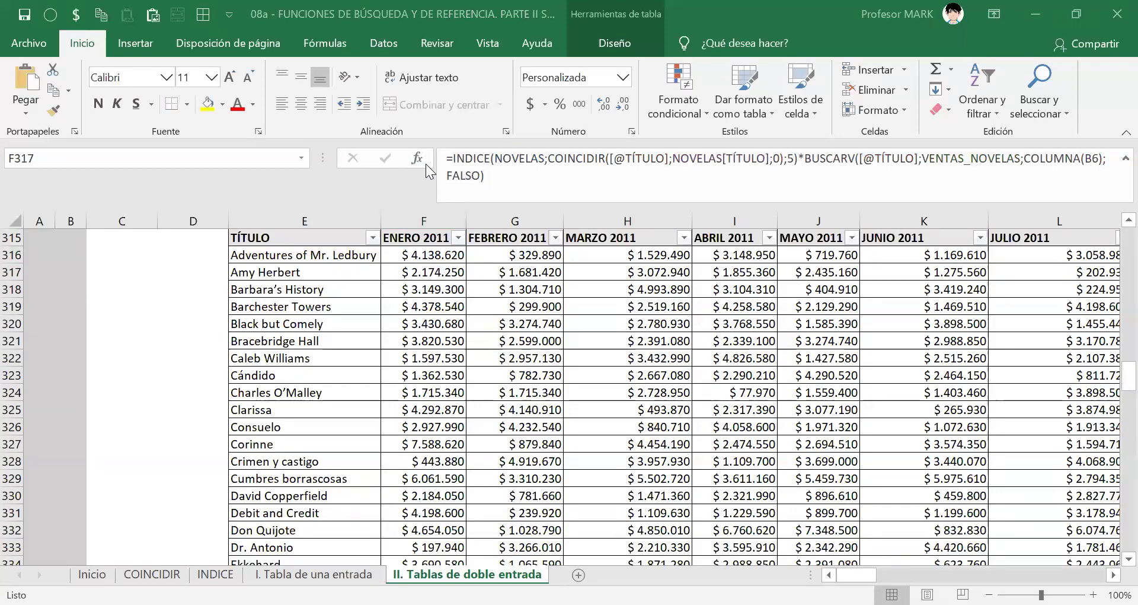
left_click(492, 57)
key("Up")
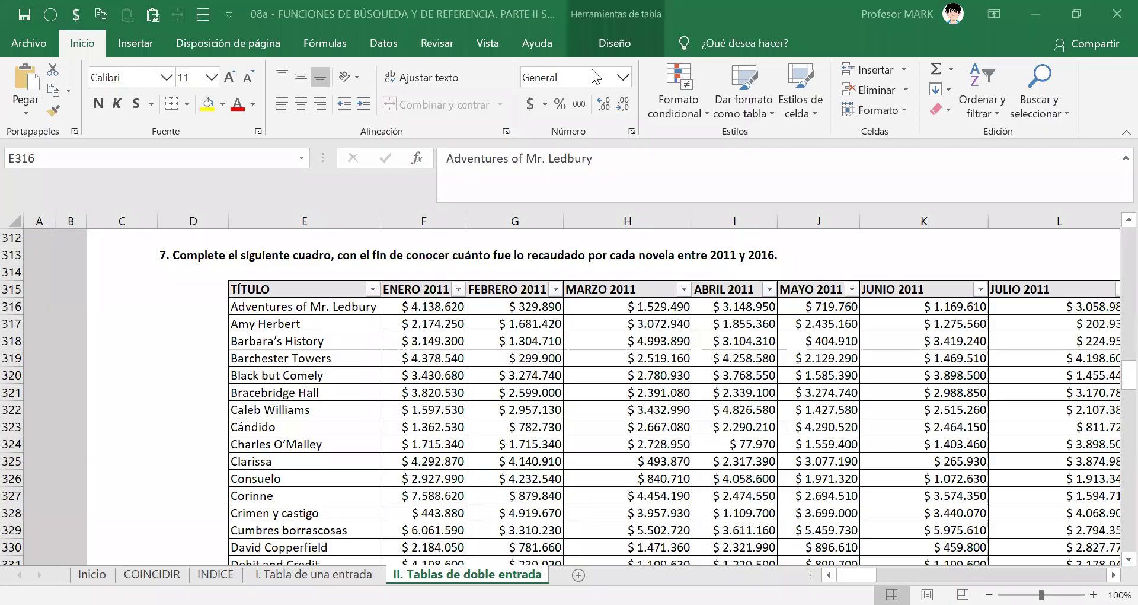
- Go through the TÍTULO column from E316 to E415 and read the exercise 8 statement in D417
left_click(356, 307)
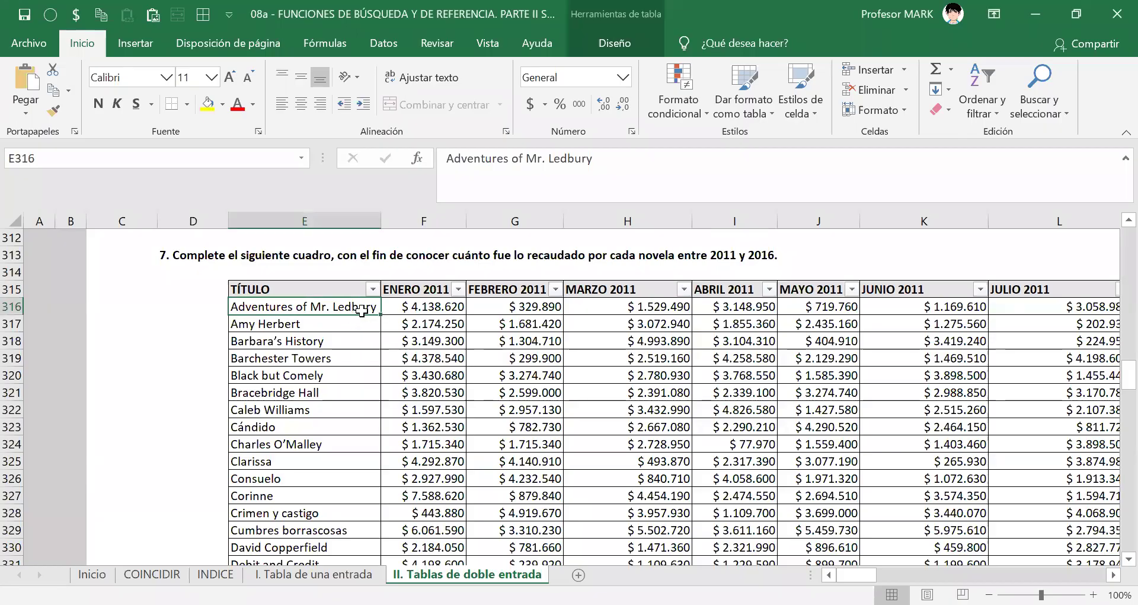
key("ctrl+Down")
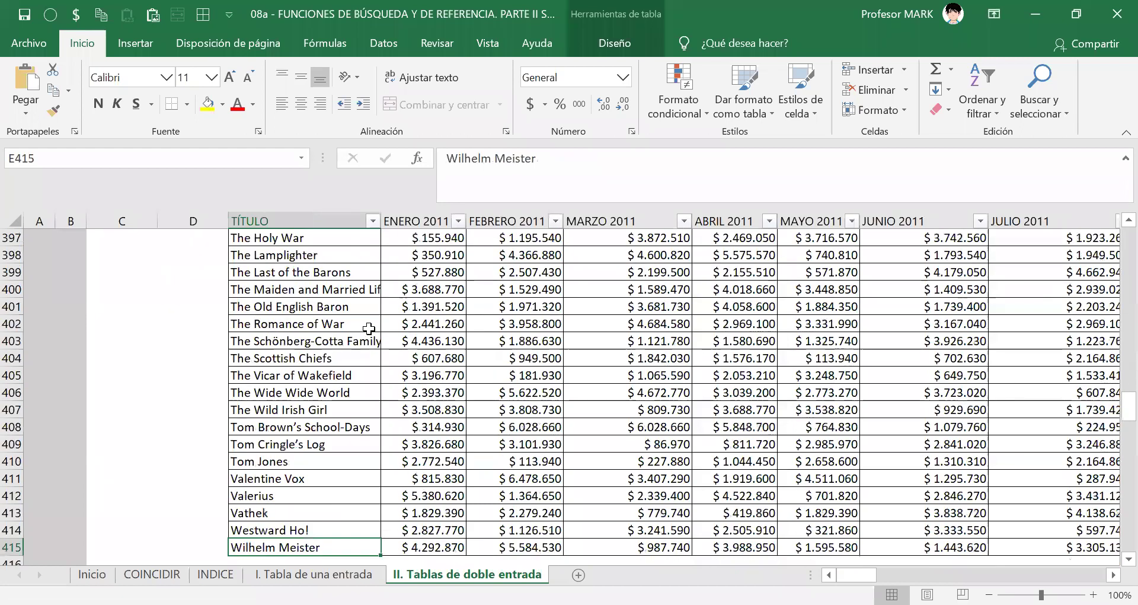
scroll(370, 325, "down", 5)
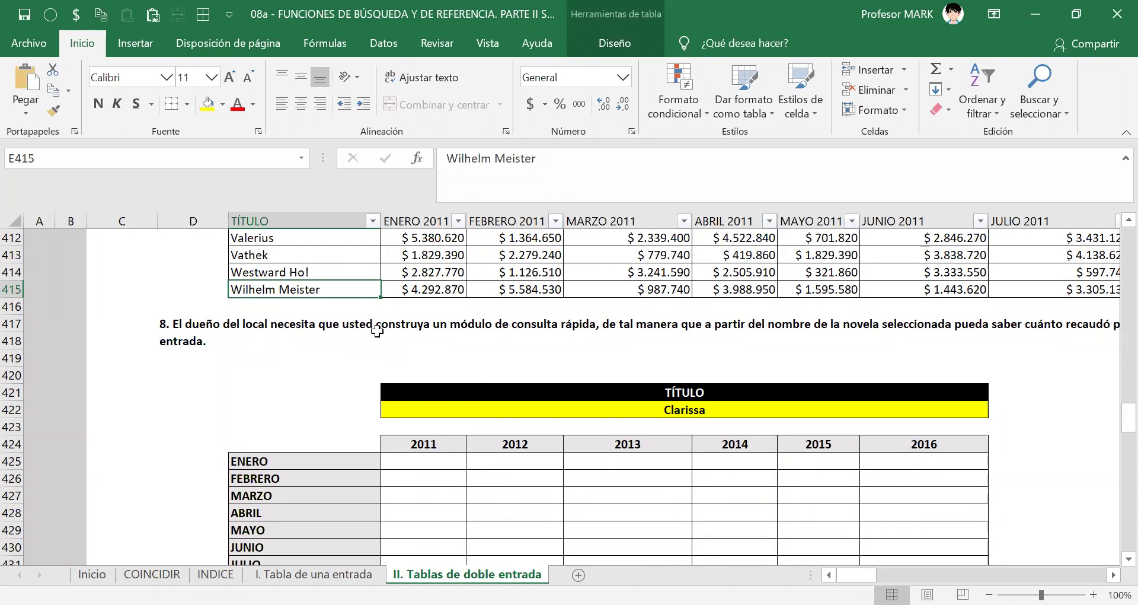
left_click(225, 329)
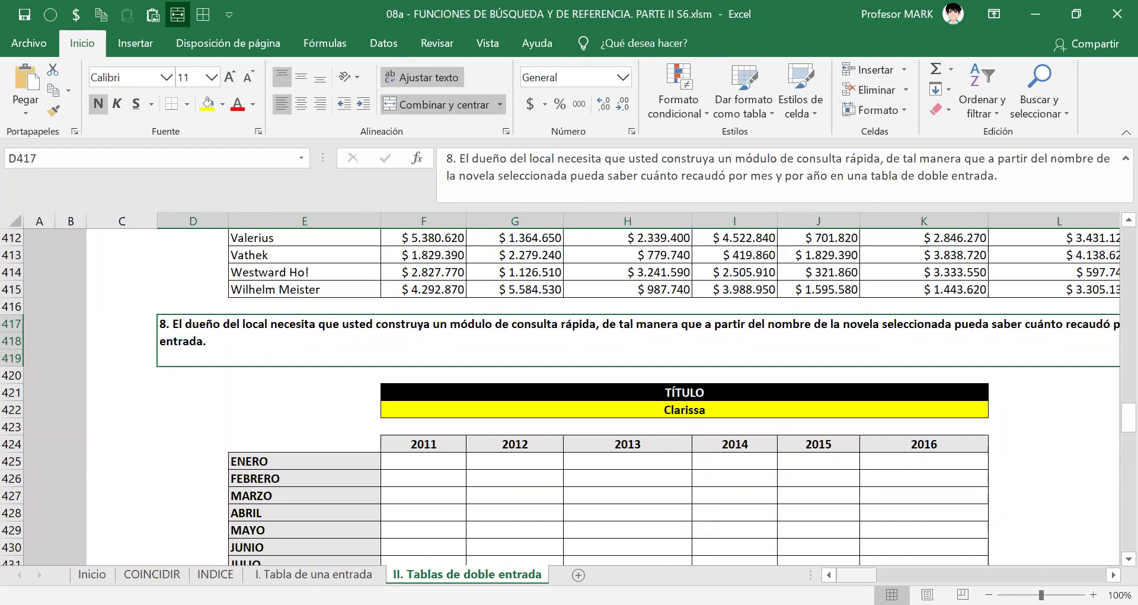
mouse_move(856, 574)
left_mouse_down()
mouse_move(873, 574)
mouse_move(855, 575)
left_mouse_up()
scroll(698, 429, "down", 2)
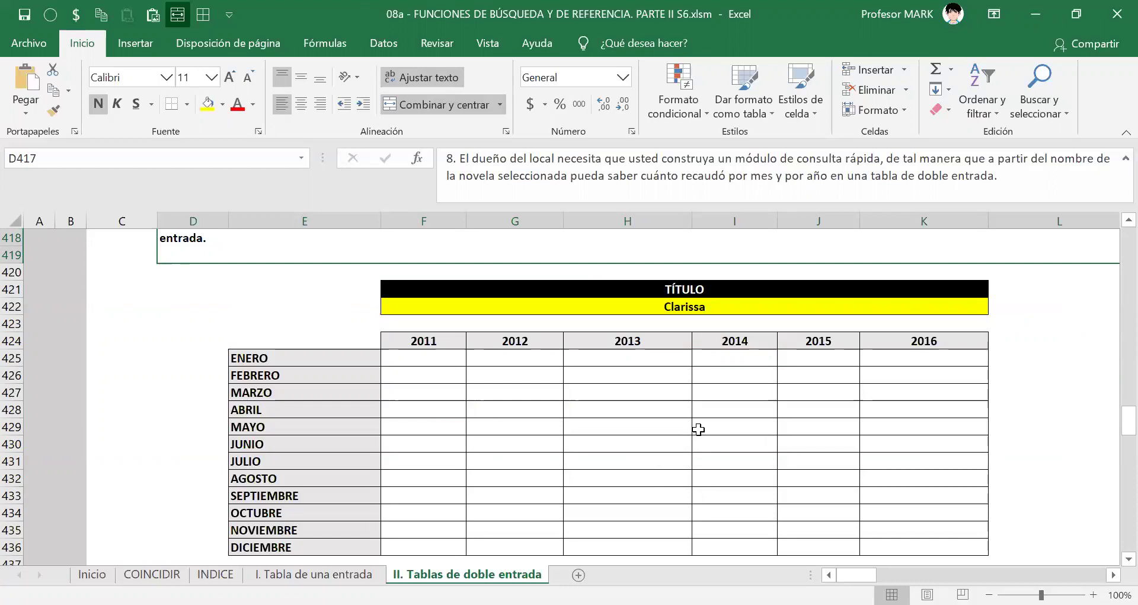
- Browse the novel titles offered in the exercise 8 TÍTULO cell, F422, keeping Clarissa selected
left_click(868, 307)
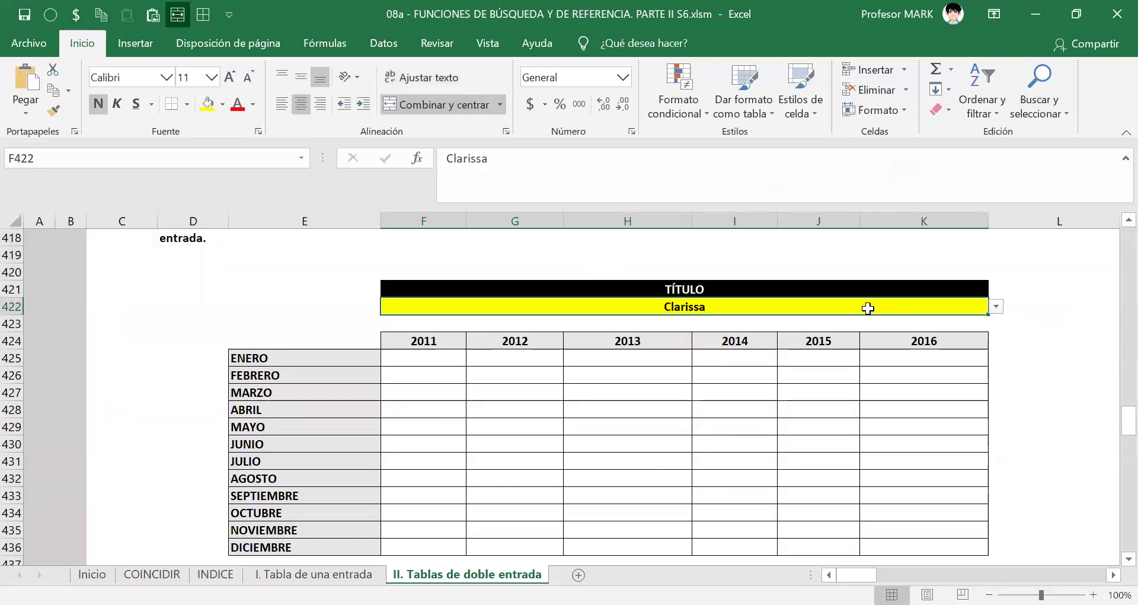
left_click(996, 306)
mouse_move(989, 342)
left_mouse_down()
mouse_move(998, 331)
mouse_move(996, 402)
mouse_move(990, 339)
mouse_move(987, 348)
mouse_move(990, 400)
mouse_move(997, 326)
left_mouse_up()
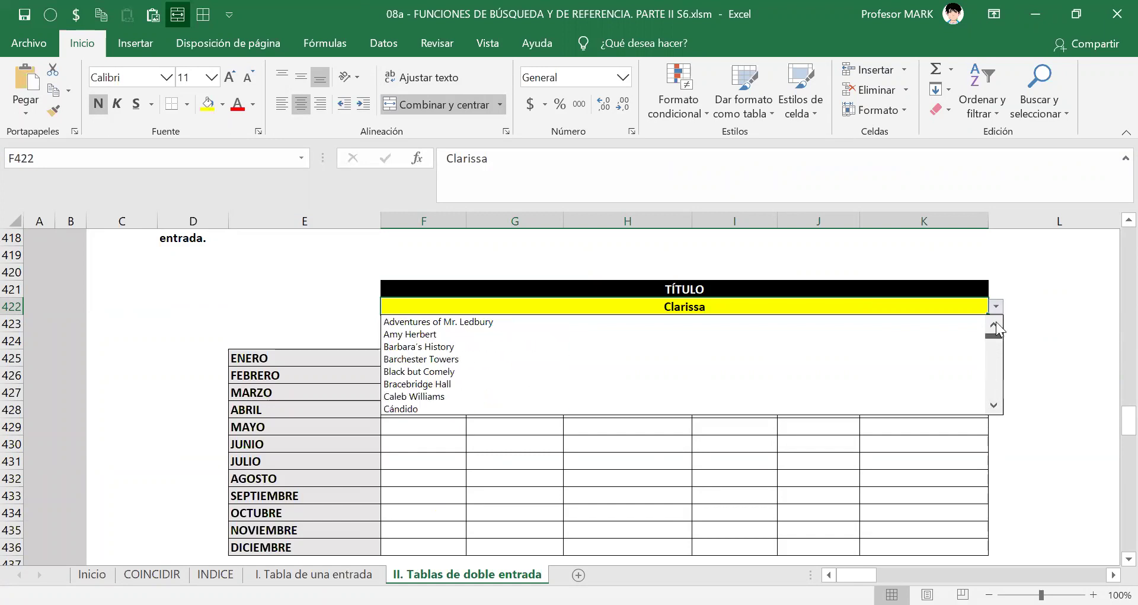
left_click(761, 301)
left_click(761, 301)
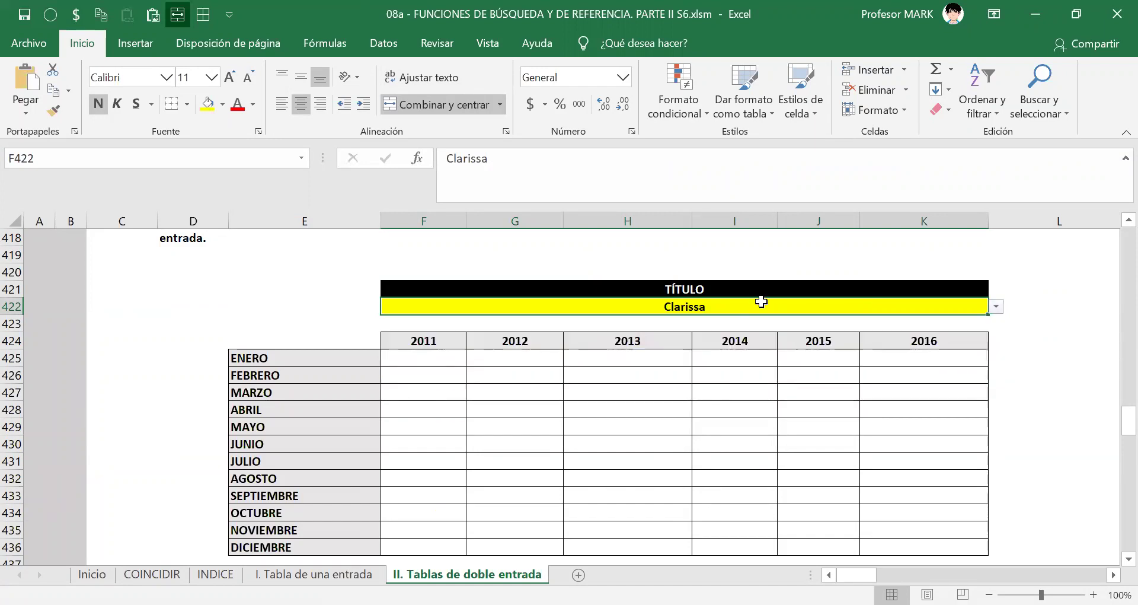
- Examine the exercise 8 grid of months by years, including the ENERO row from 2011 to 2016, F425:K425
scroll(761, 302, "down", 1)
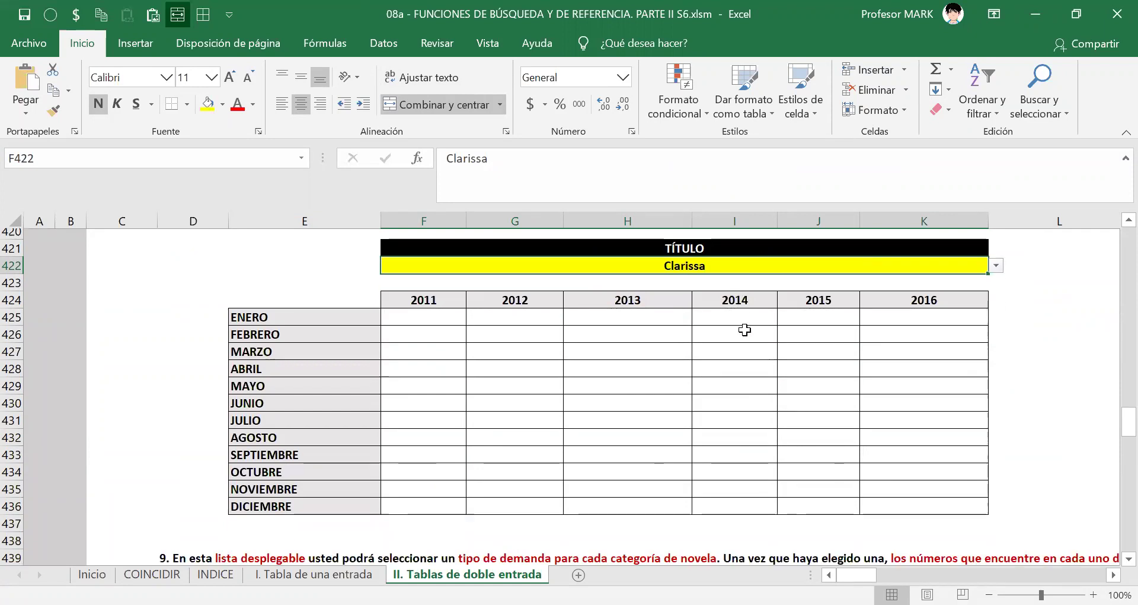
left_click(422, 303)
left_click_drag(537, 325, 954, 496)
left_click(311, 301)
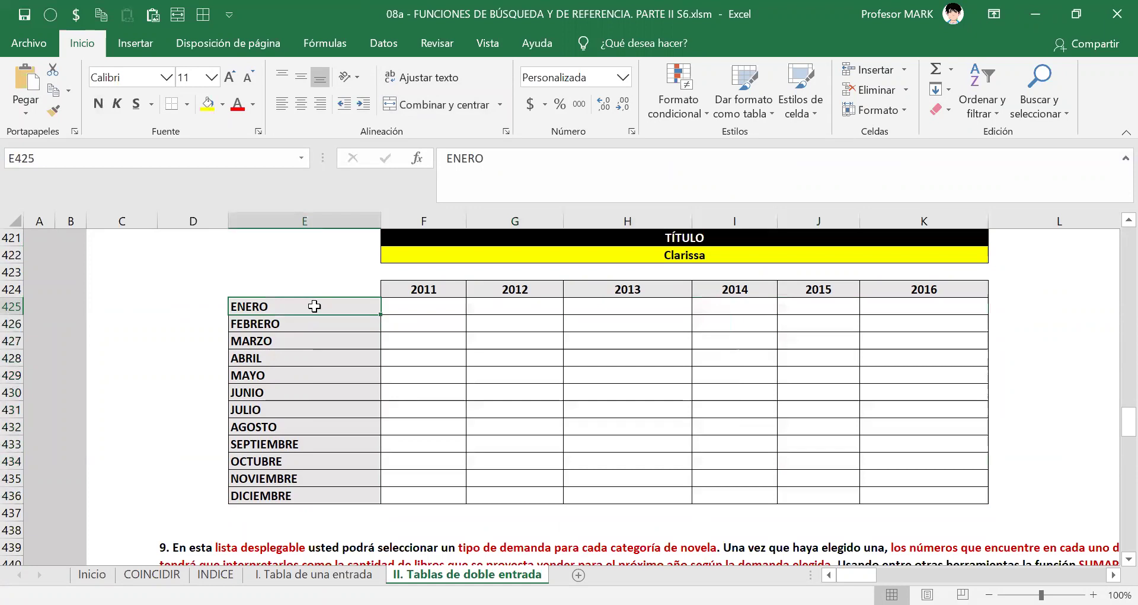
left_click_drag(439, 309, 913, 303)
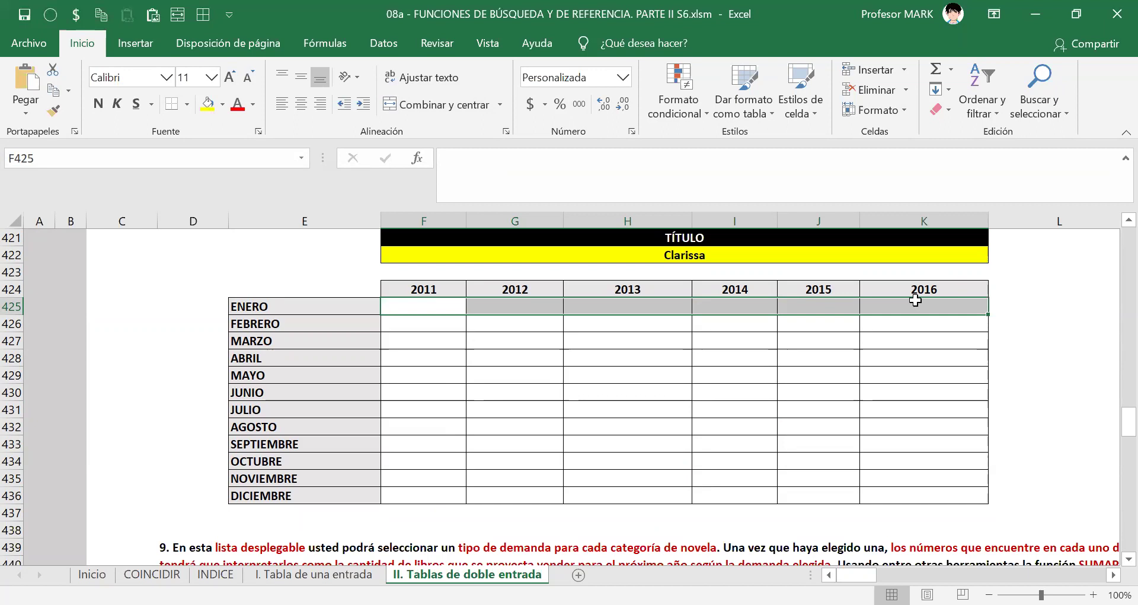
left_click(421, 305)
- Review the ENERO 2011 formulas in F406 and F316 of exercise 7, and return to the exercise 8 grid
scroll(570, 289, "up", 2)
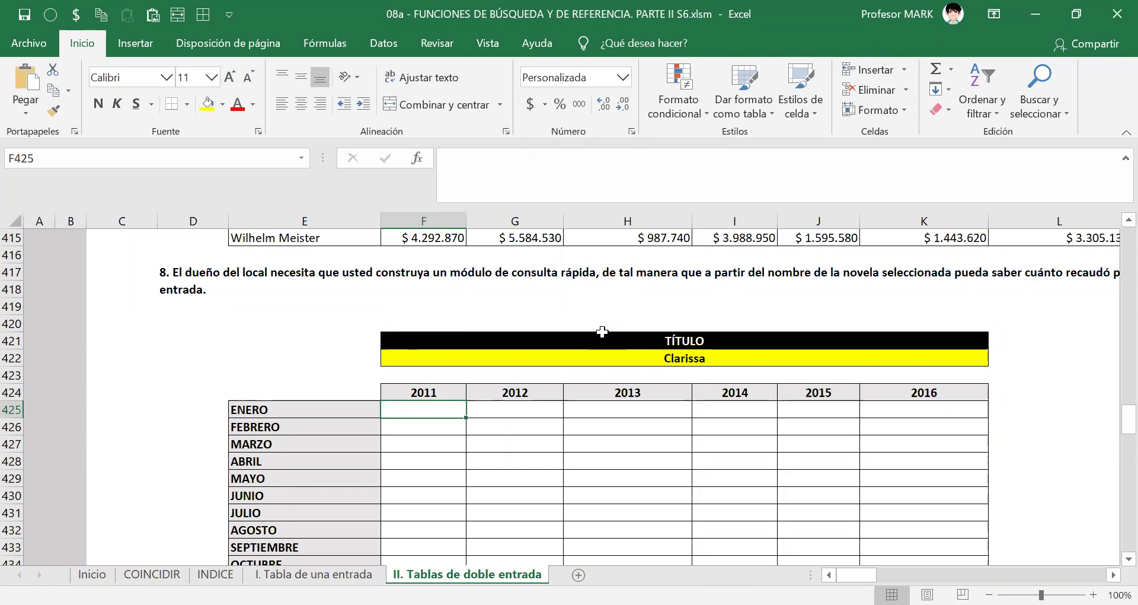
scroll(623, 359, "up", 4)
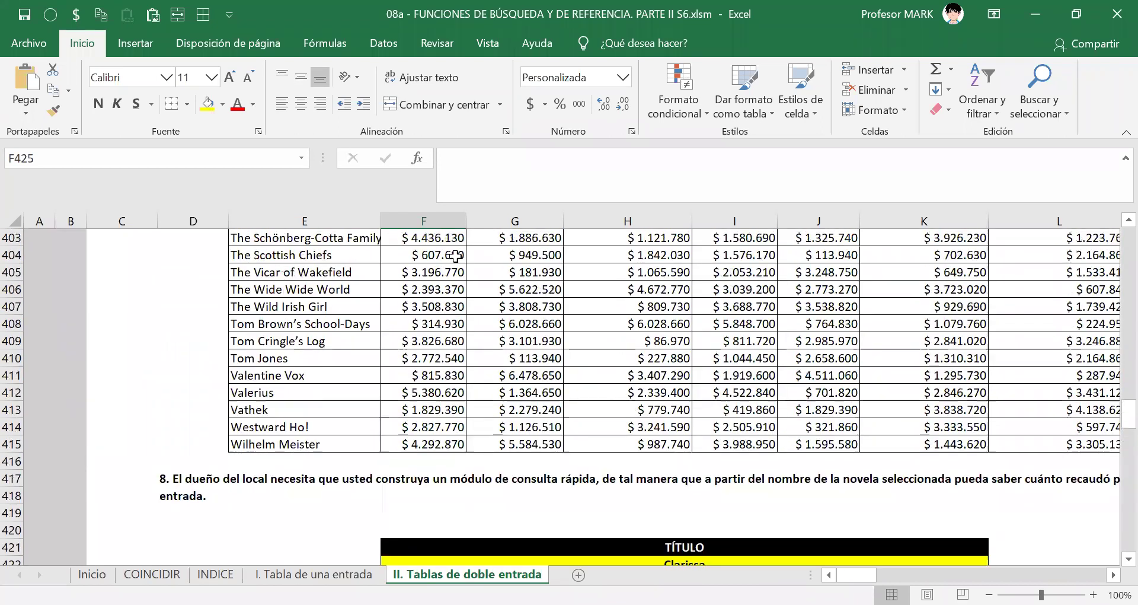
left_click(421, 289)
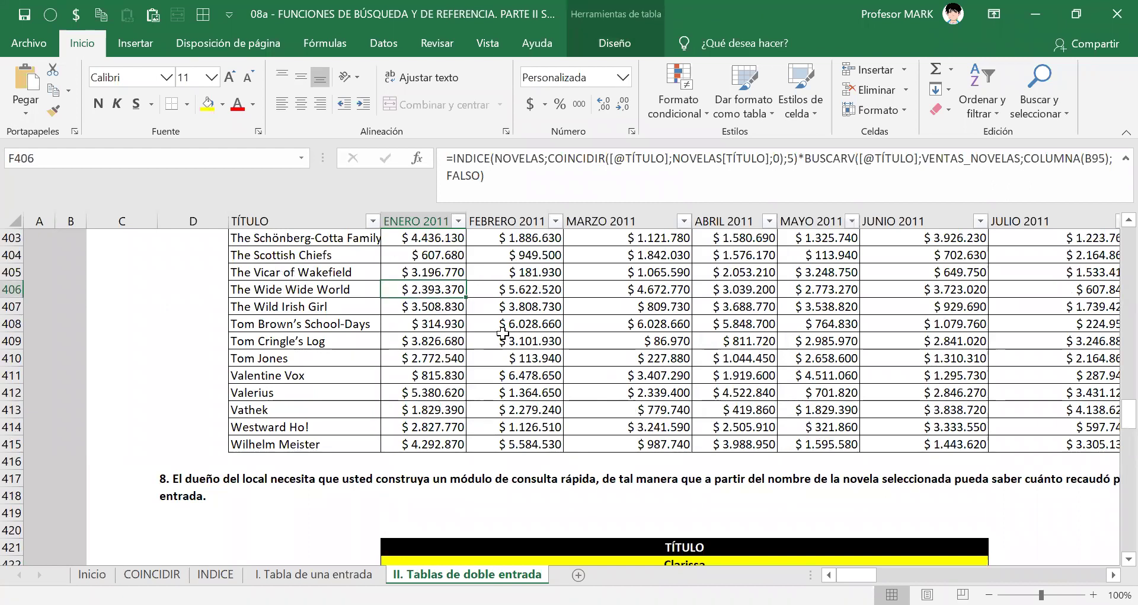
key("ctrl+Up")
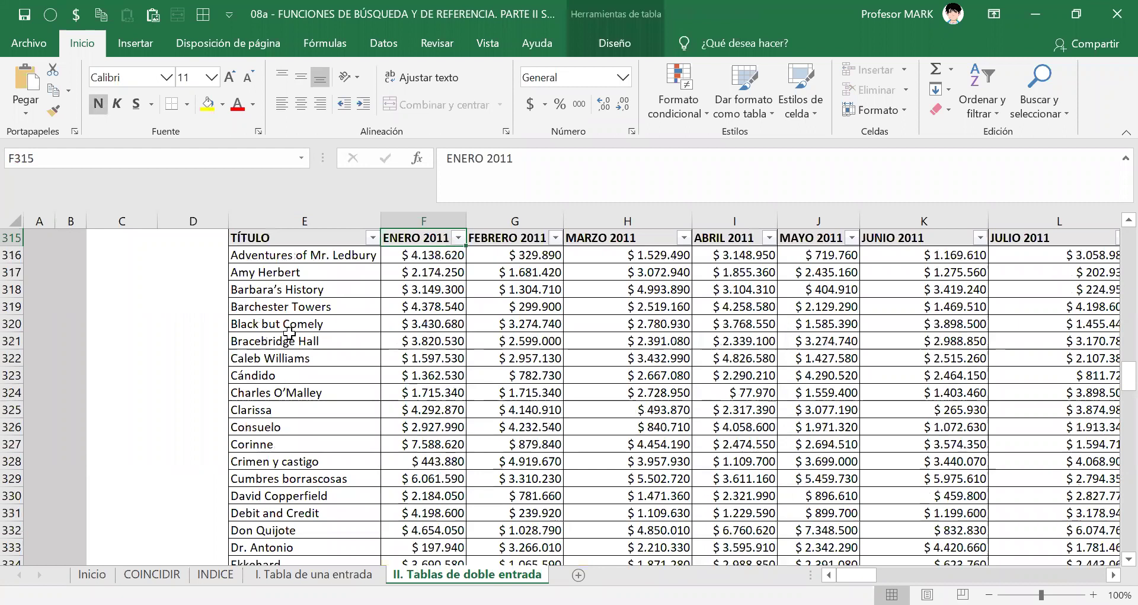
left_click(406, 253)
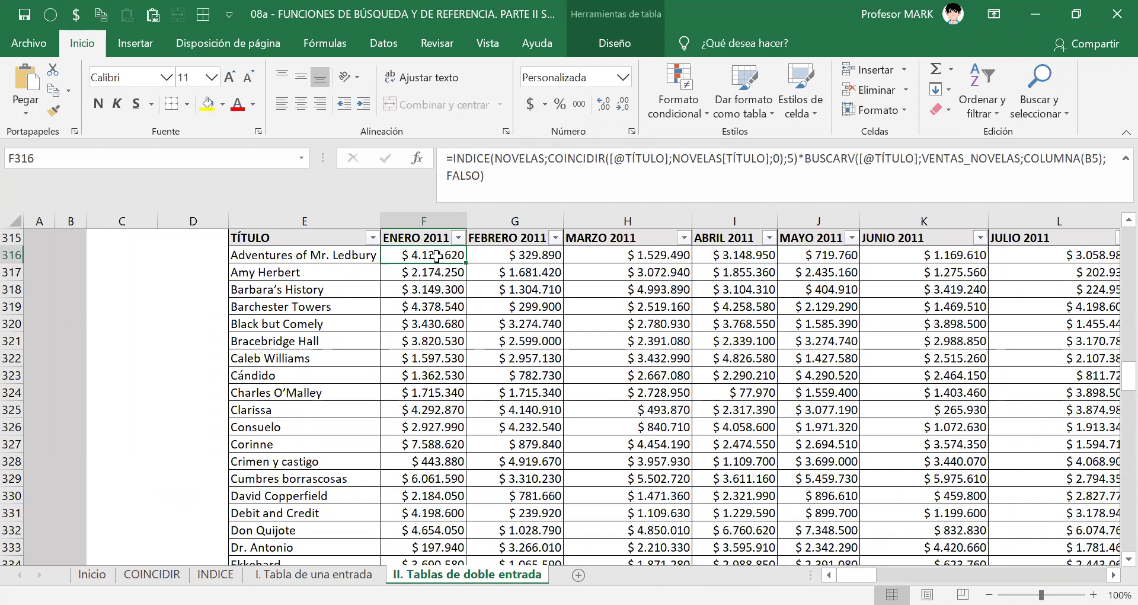
scroll(525, 349, "down", 5)
scroll(526, 350, "down", 10)
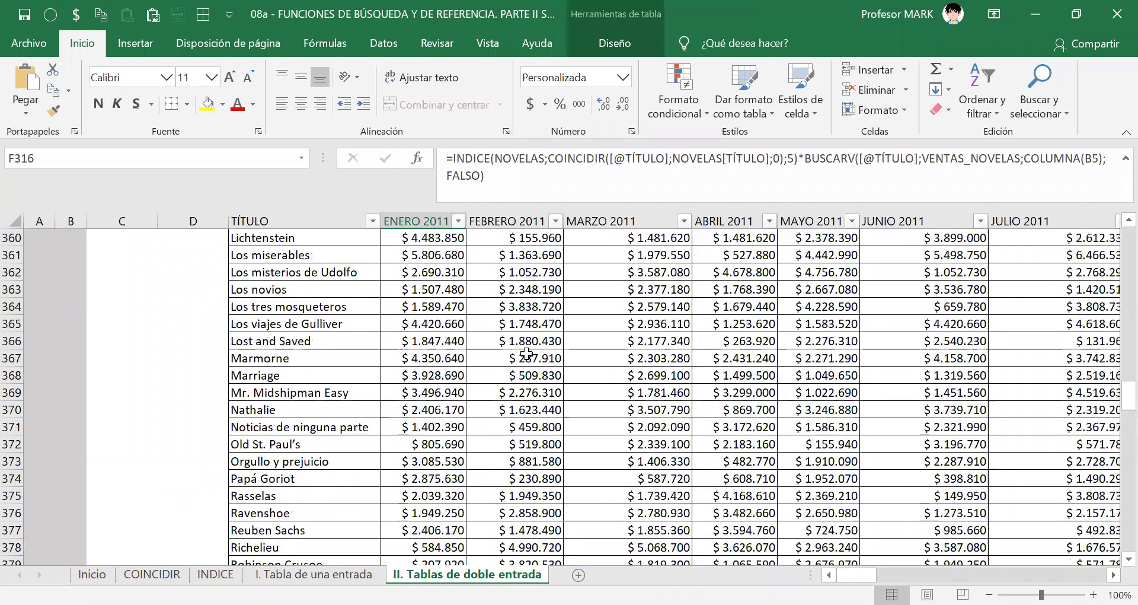
scroll(527, 354, "down", 20)
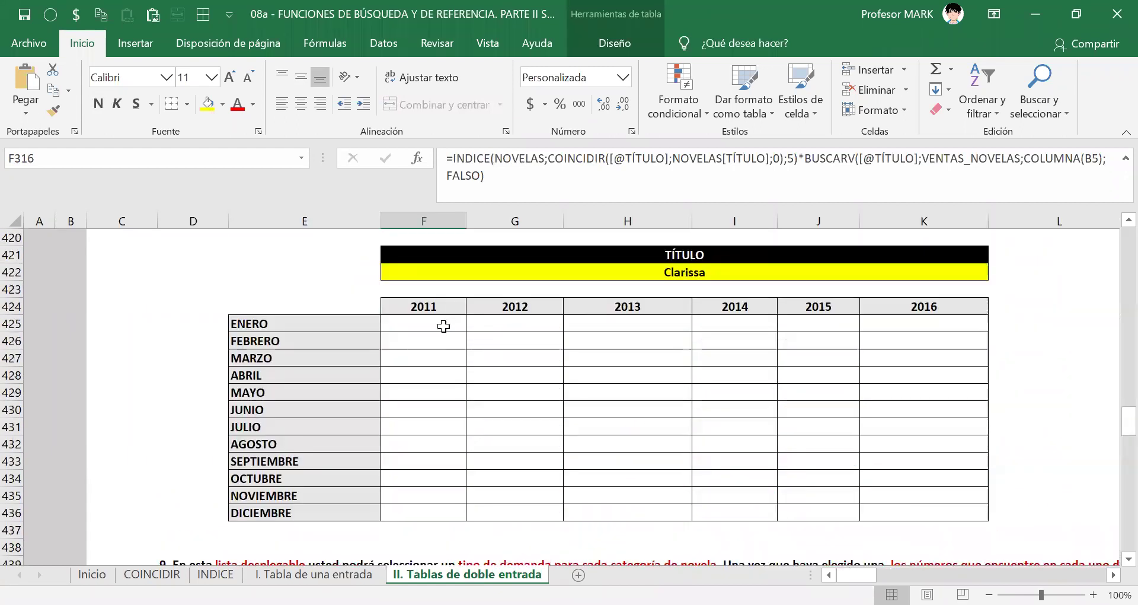
left_click(443, 325)
type("=")
key("Escape")
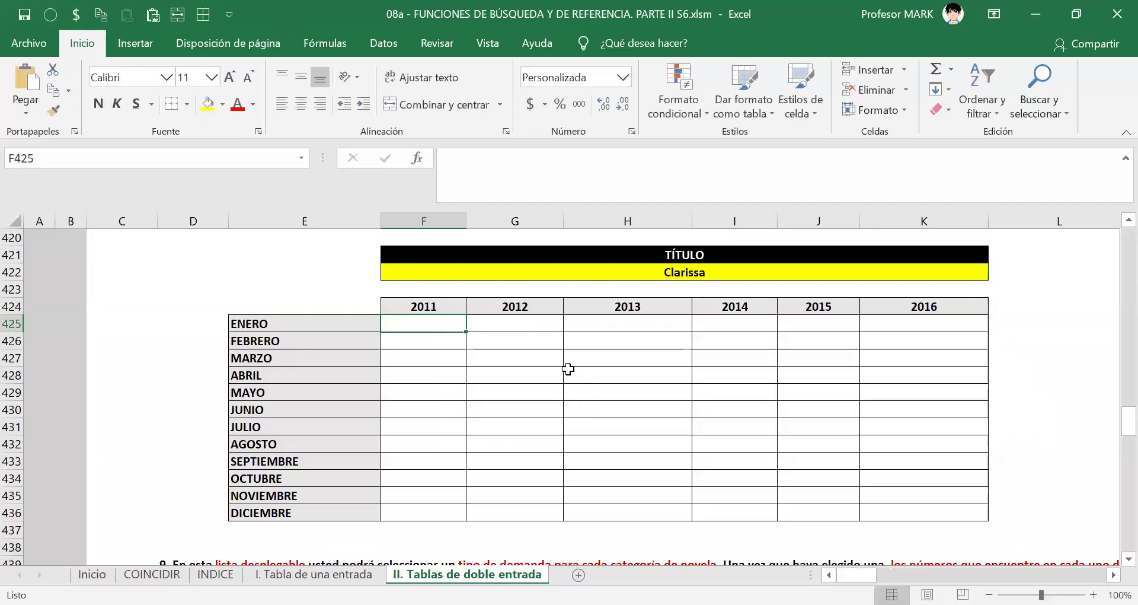
- Compare the COLUMNA references along the Adventures of Mr. Ledbury row, from F316 to MAYO 2011 in J316
scroll(468, 247, "up", 5)
left_click(464, 257)
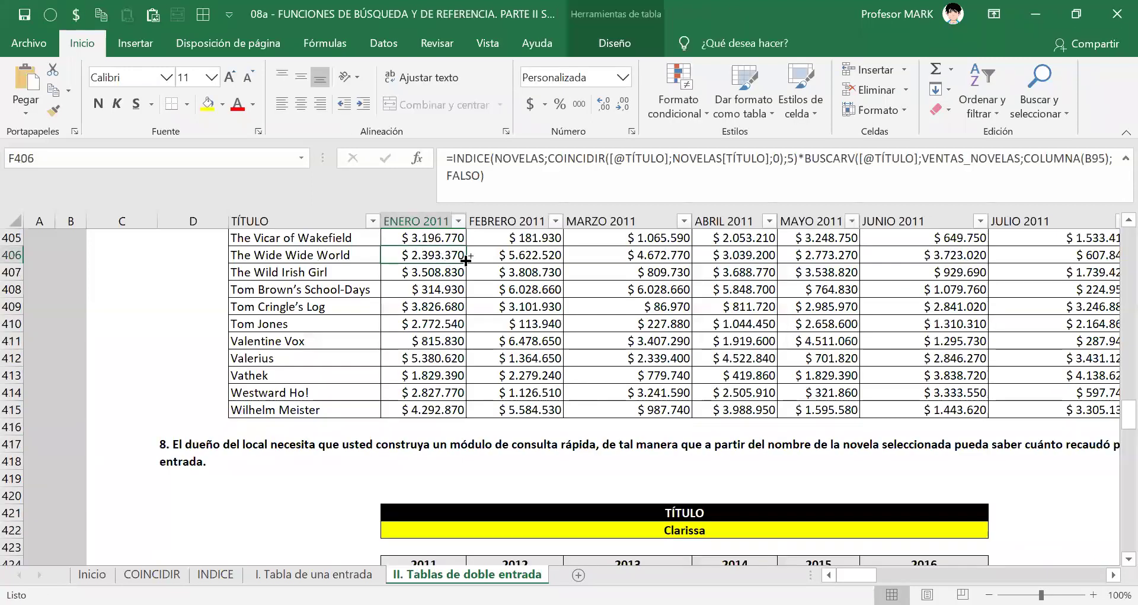
key("ctrl+Up")
key("Right")
key("Down")
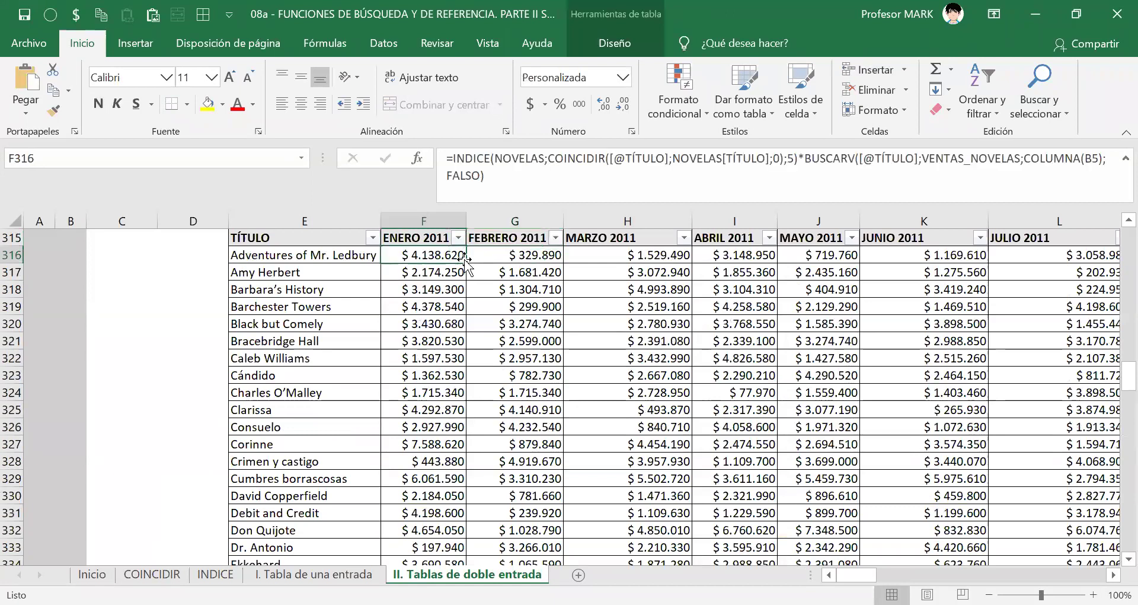
key("Right")
key("Right")
key("Right")
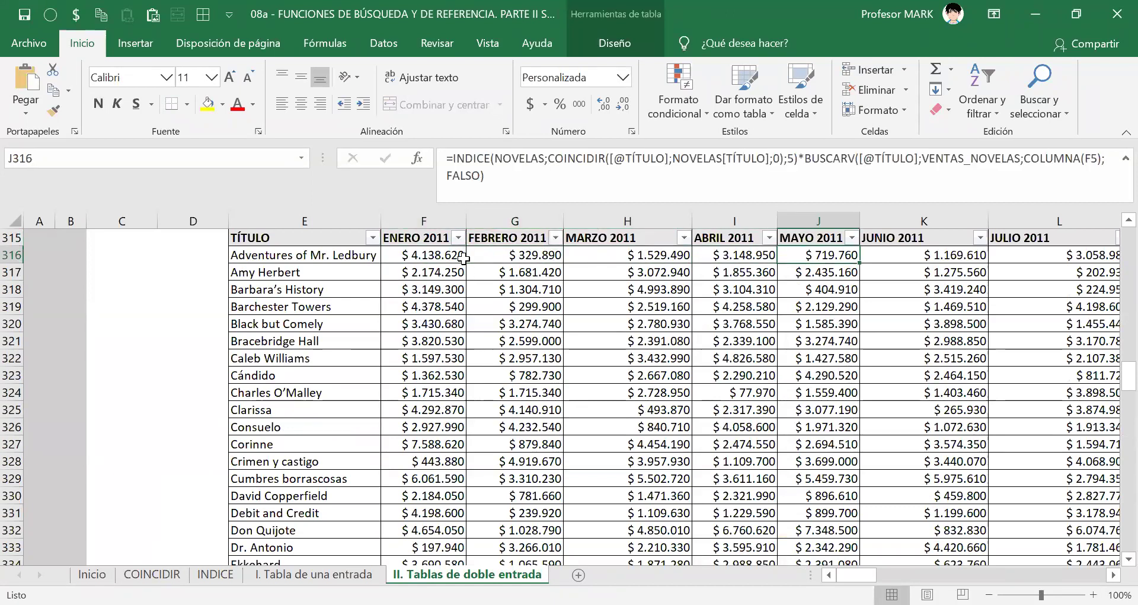
- Go past the end of the MAYO 2011 column in exercise 7 and return to the exercise 8 grid
key("ctrl+Down")
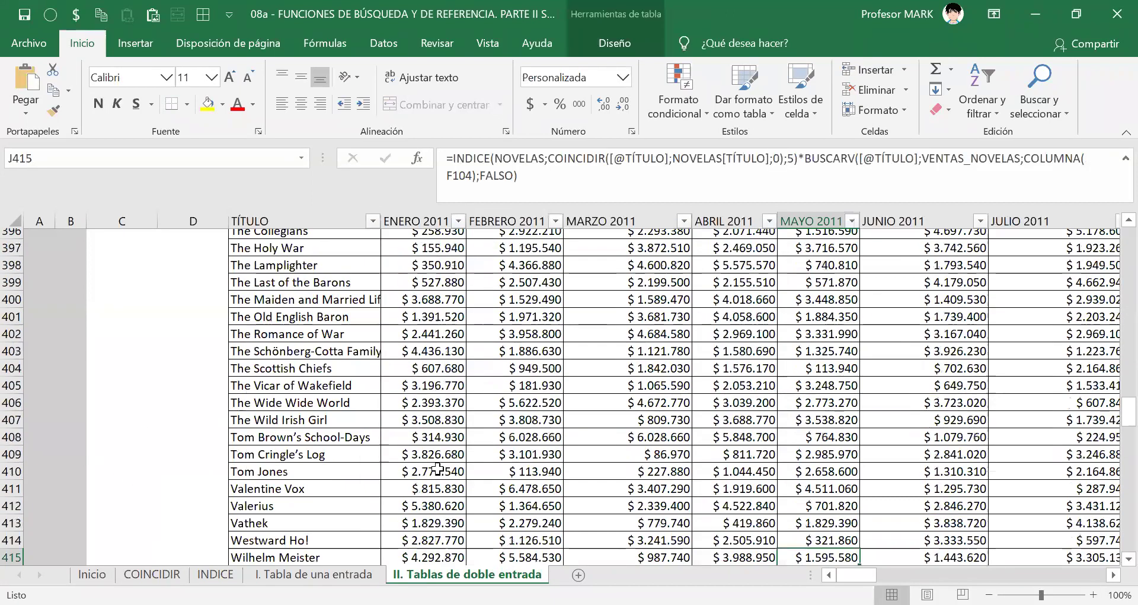
scroll(438, 469, "down", 5)
scroll(415, 439, "down", 2)
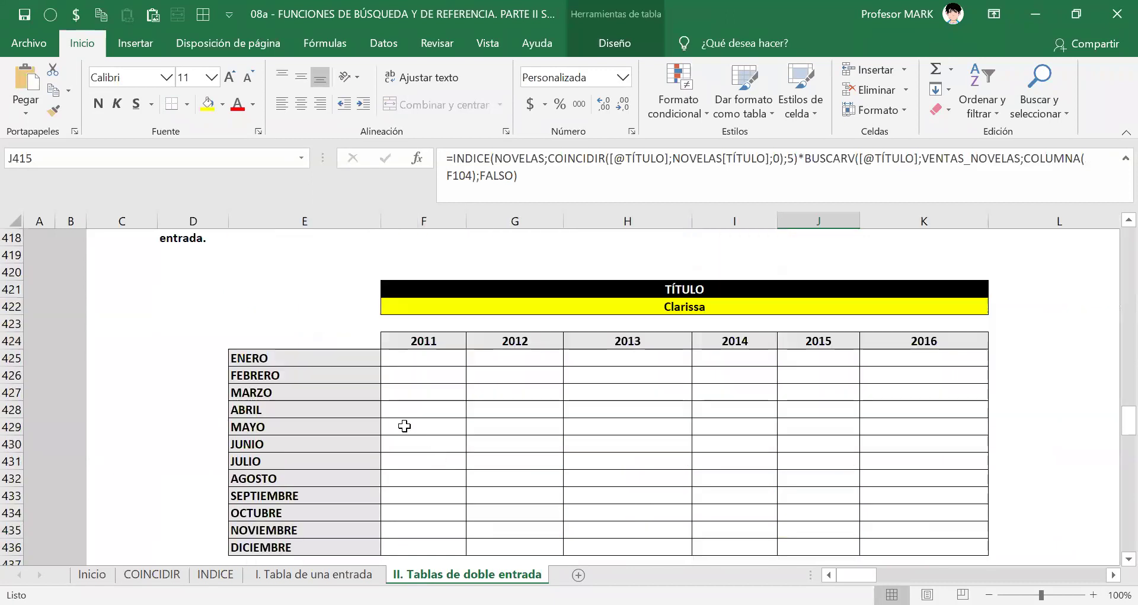
left_click(441, 427)
type("x")
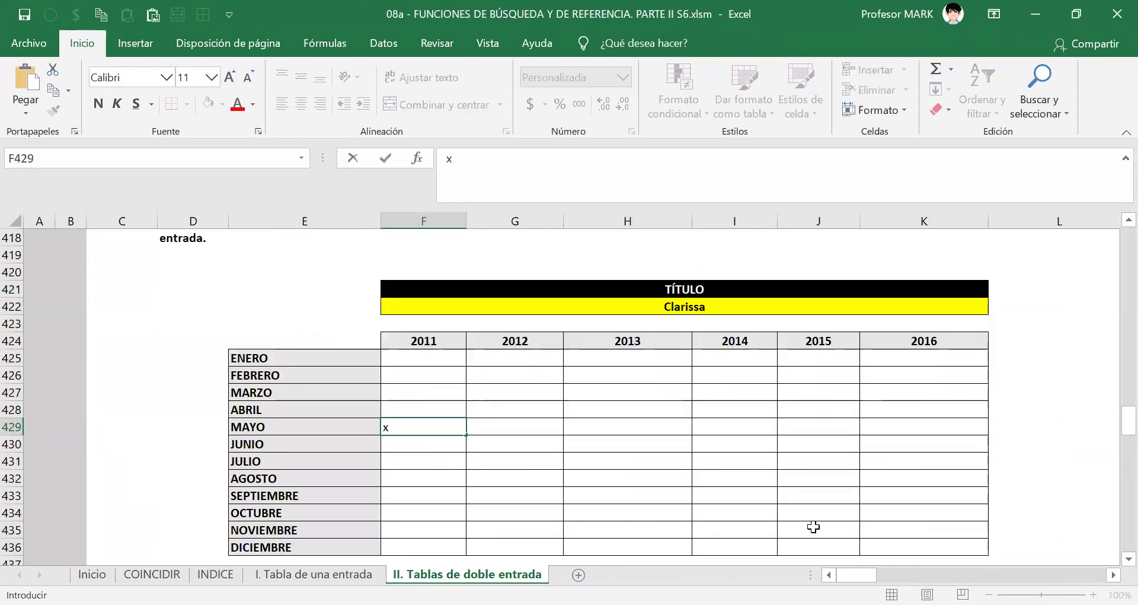
key("Escape")
scroll(796, 476, "down", 1)
scroll(794, 475, "down", 1)
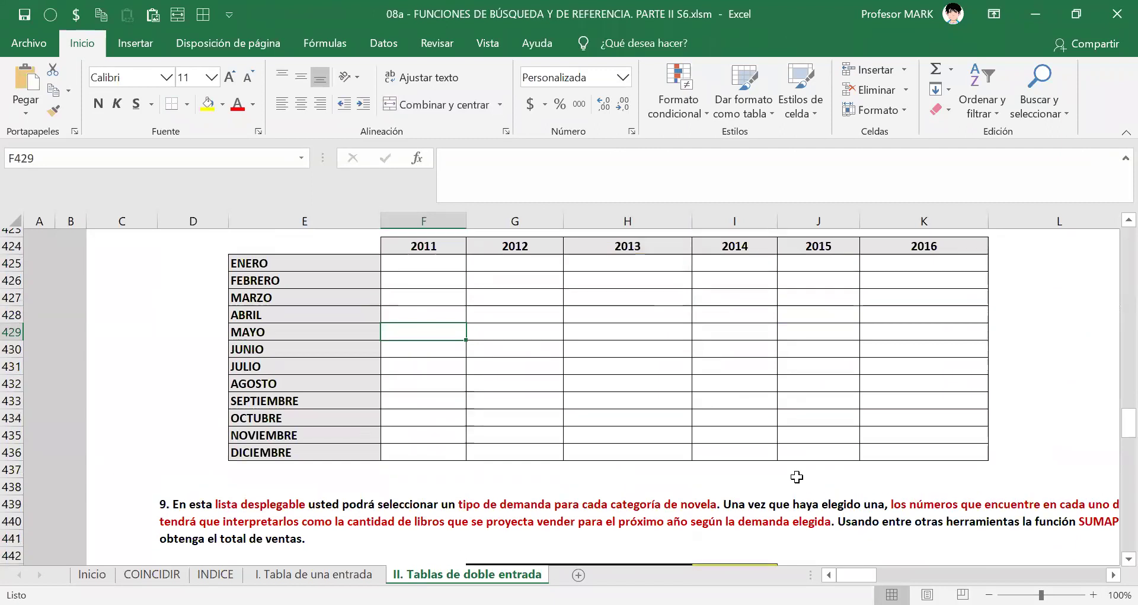
- Select the exercise 7 revenue data with its headers, from ENERO 2011 in F315 to DICIEMBRE 2016 in row 415
scroll(580, 482, "up", 9)
left_click(288, 321)
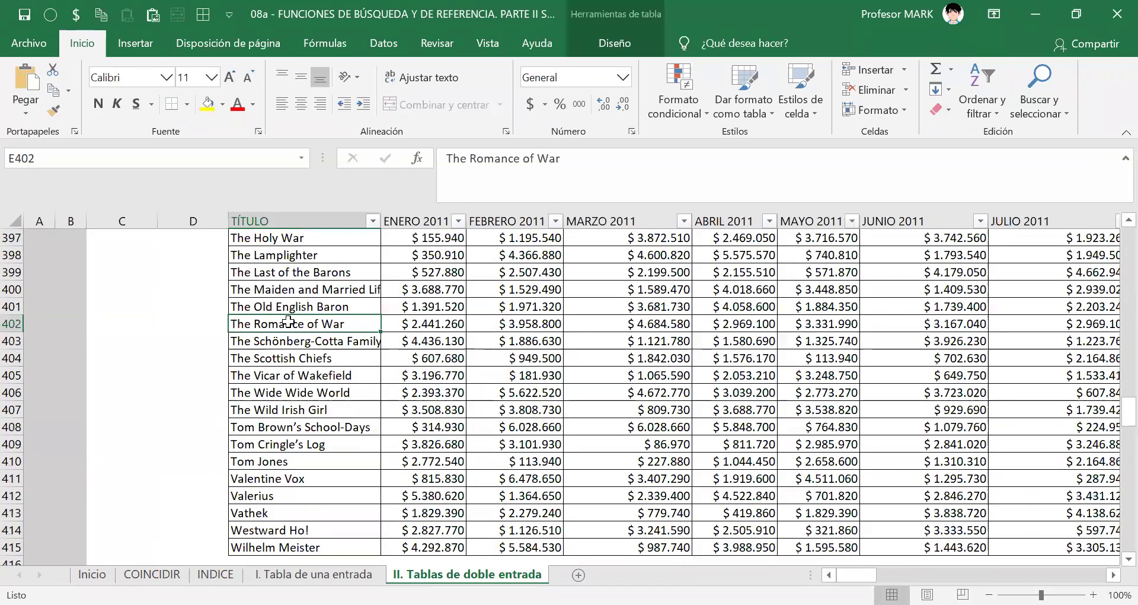
key("ctrl+Up")
key("Right")
key("ctrl+shift+Right")
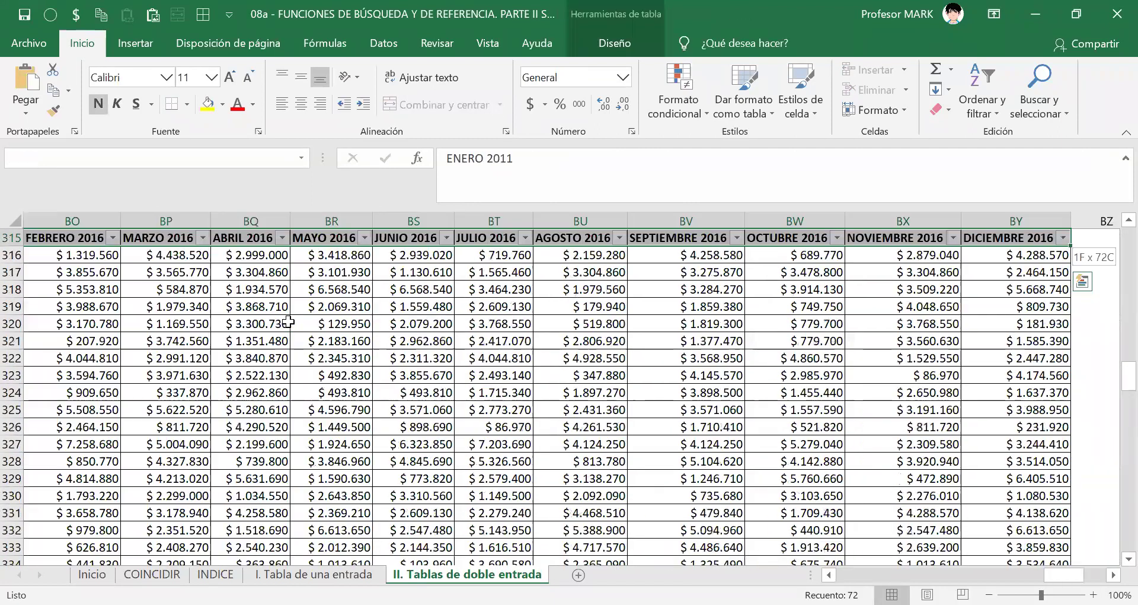
key("ctrl+shift+Down")
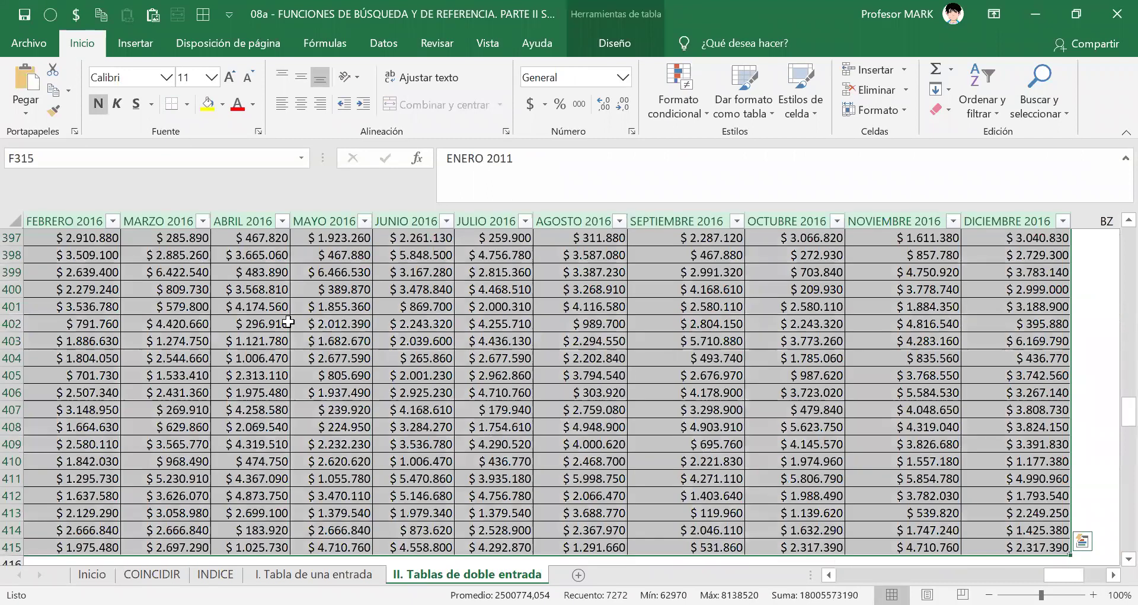
- Review the TÍTULO and ENERO 2011 columns of the exercise 7 table, and return to the exercise 8 grid
key("Left")
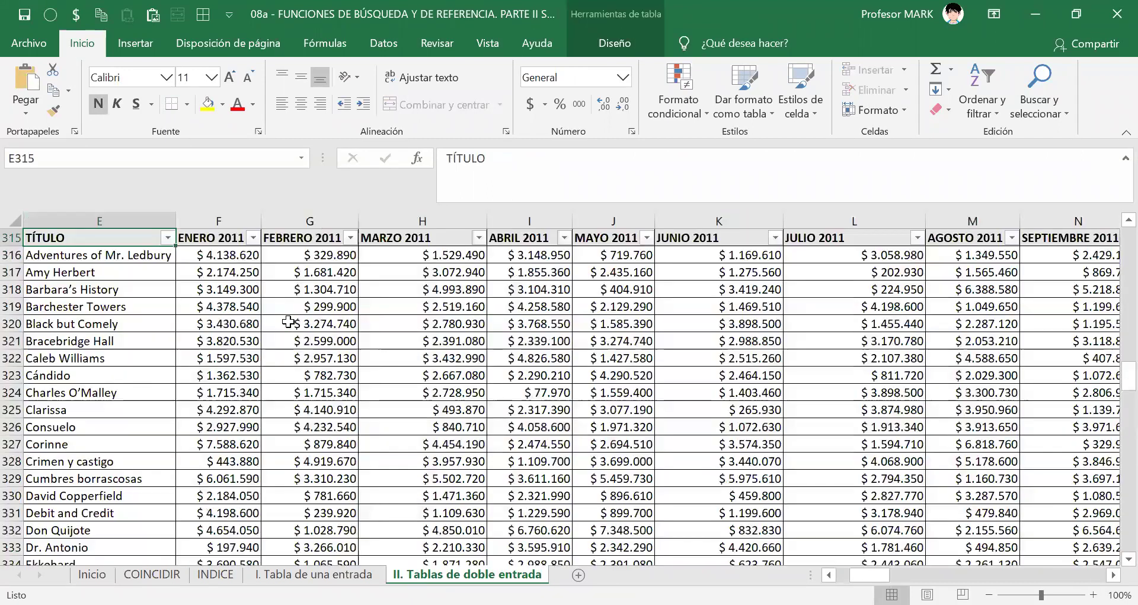
key("Right")
key("Down")
key("Down")
key("Left")
key("Right")
key("ctrl+Down")
scroll(289, 321, "down", 8)
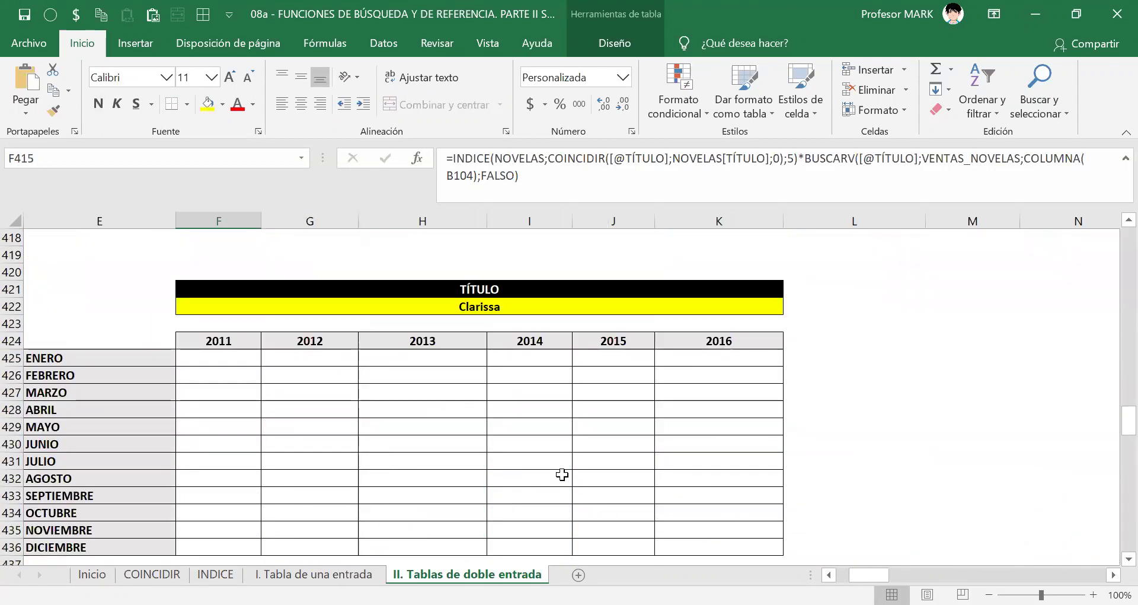
left_click_drag(869, 574, 860, 574)
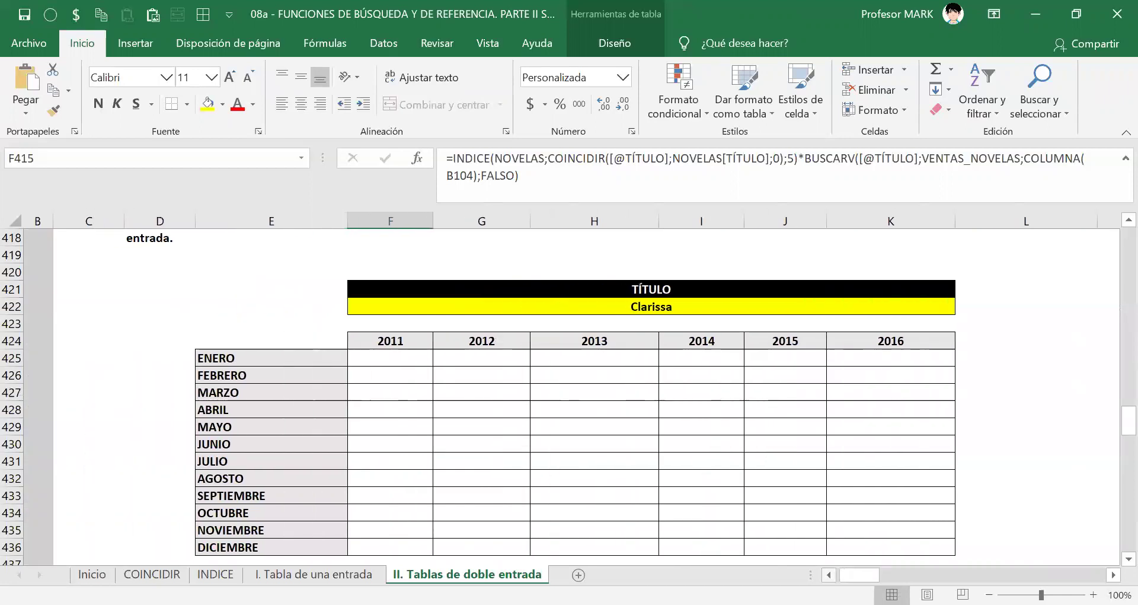
scroll(551, 361, "up", 1)
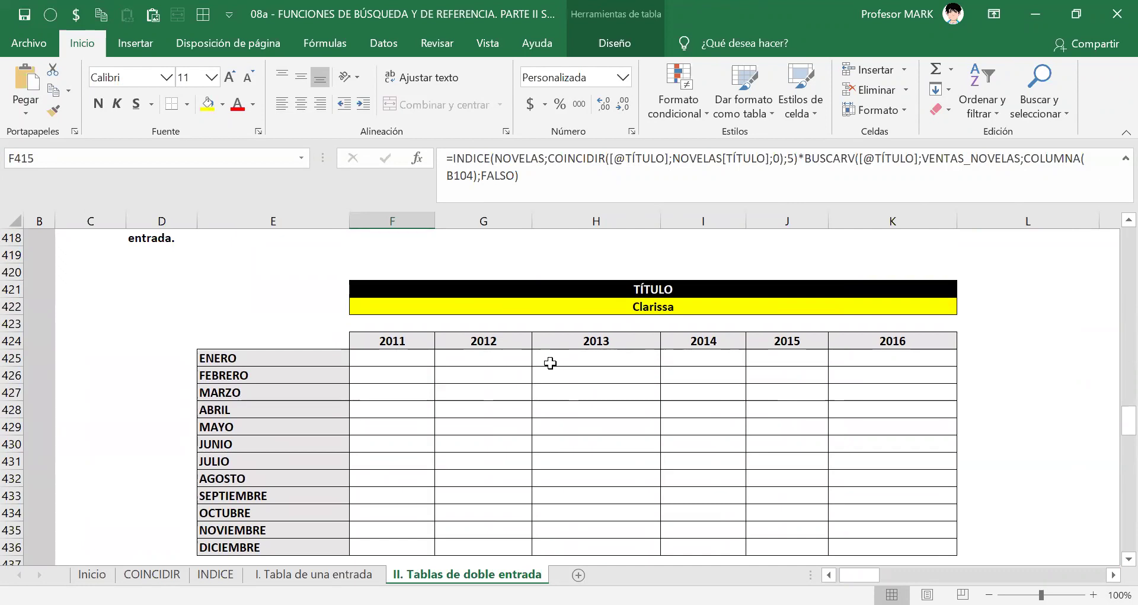
- Choose Cumbres borrascosas as the exercise 8 TÍTULO in F422
left_click(874, 307)
left_click(964, 305)
left_click(876, 373)
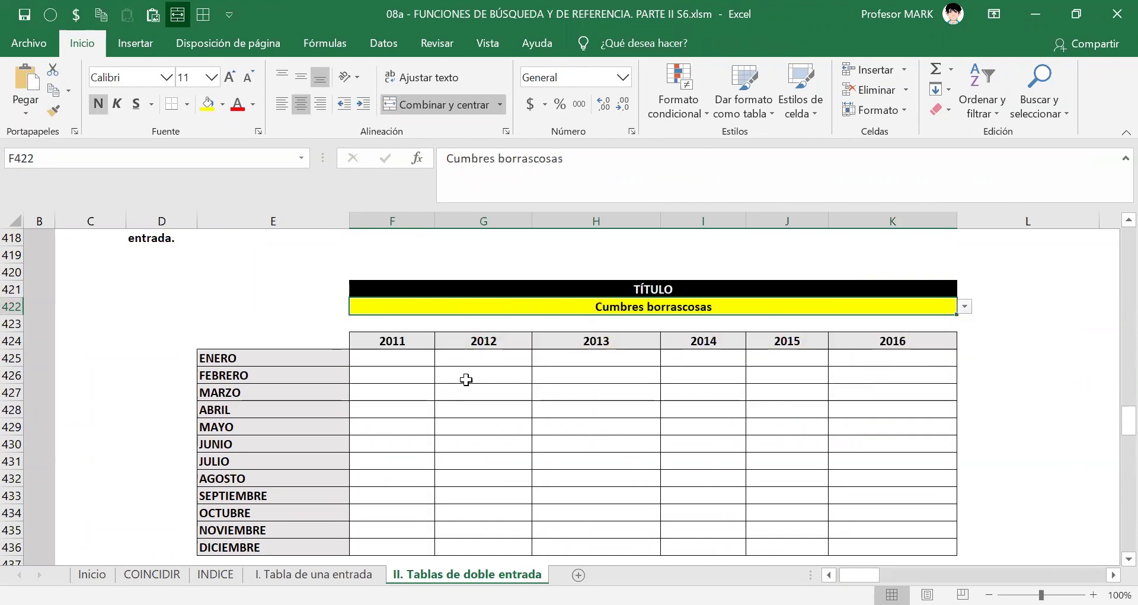
- Examine the 2011 column of the exercise 8 grid from ENERO to DICIEMBRE, the exercise statement and the TÍTULO cell F422
left_click_drag(419, 358, 410, 547)
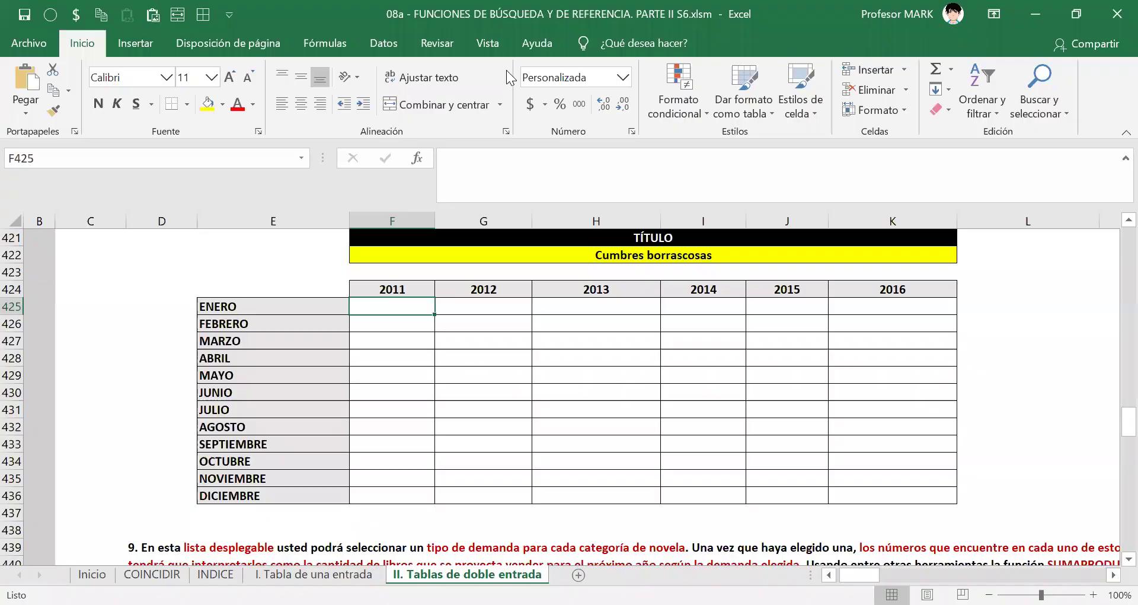
scroll(777, 322, "up", 1)
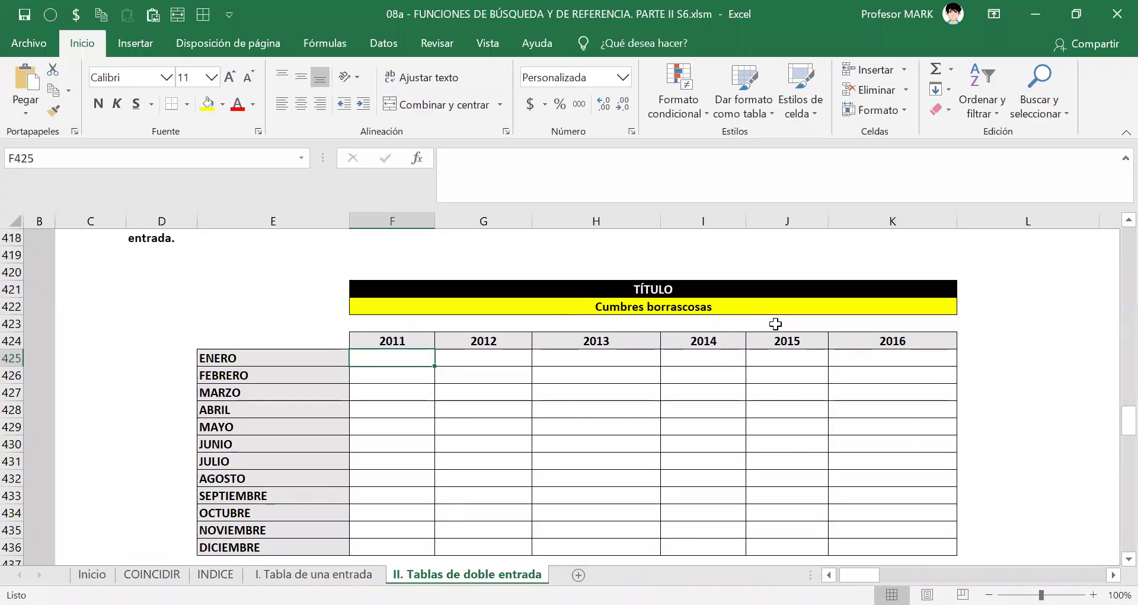
scroll(452, 393, "up", 2)
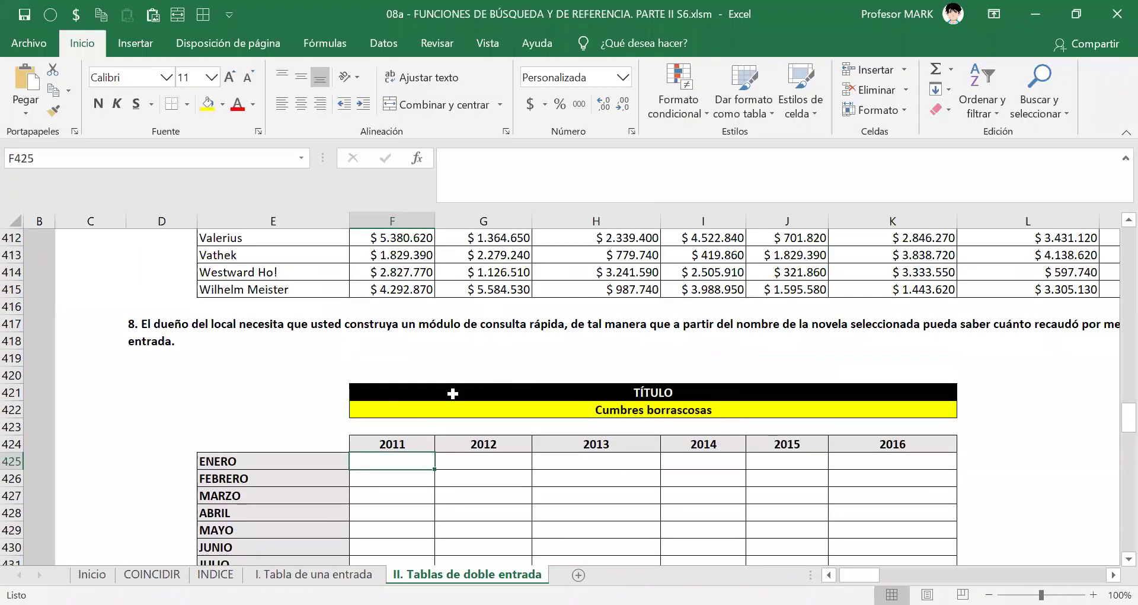
left_click(831, 406)
scroll(830, 404, "down", 2)
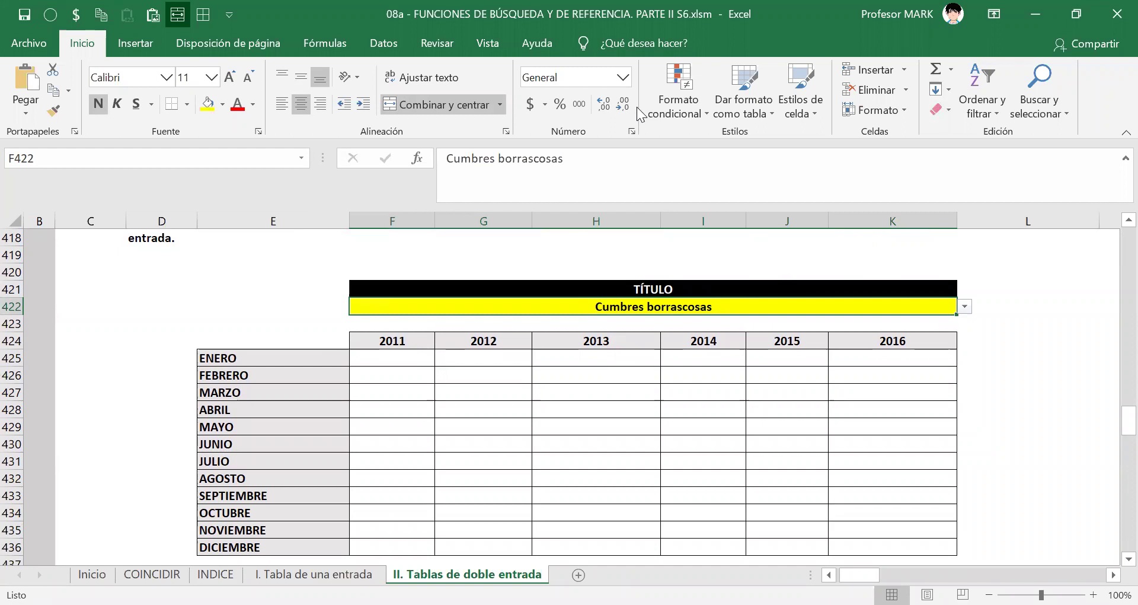
- Annotate the screen with a red circle around the TÍTULO value and red arrows from it to cells across the month-by-year grid
key("ctrl+shift+3")
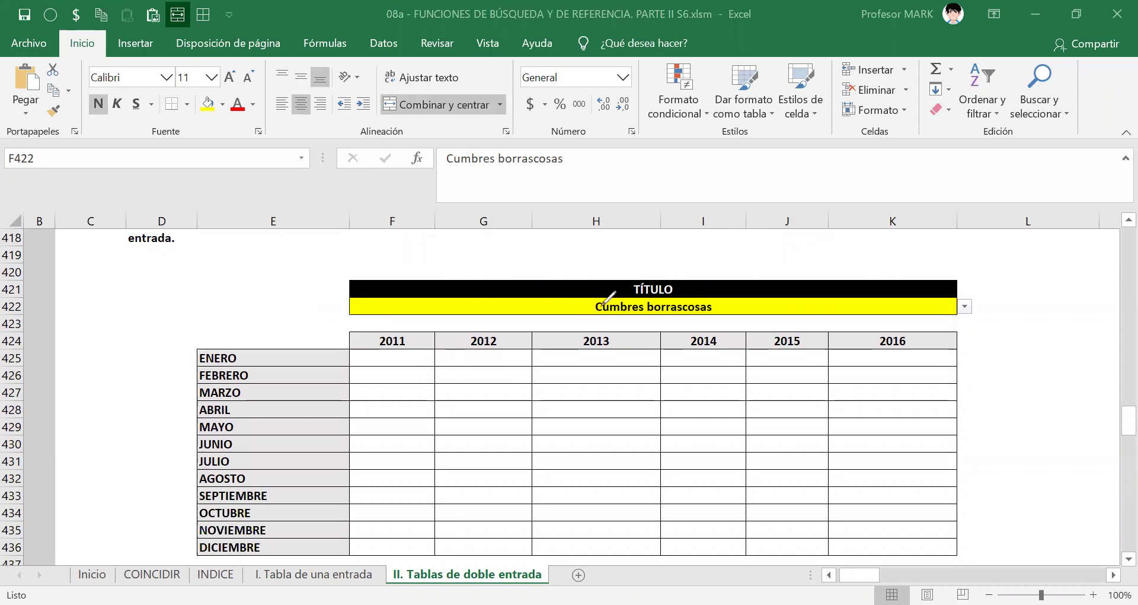
mouse_move(600, 335)
left_mouse_down()
mouse_move(582, 285)
mouse_move(392, 364)
mouse_move(417, 357)
left_mouse_up()
mouse_move(598, 316)
left_mouse_down()
mouse_move(503, 396)
mouse_move(418, 430)
mouse_move(407, 468)
mouse_move(433, 457)
left_mouse_up()
left_click_drag(610, 333, 570, 382)
left_click_drag(495, 450, 485, 466)
left_click_drag(485, 465, 511, 445)
mouse_move(614, 335)
left_mouse_down()
mouse_move(603, 461)
mouse_move(659, 368)
mouse_move(700, 422)
left_mouse_up()
left_click_drag(700, 422, 681, 415)
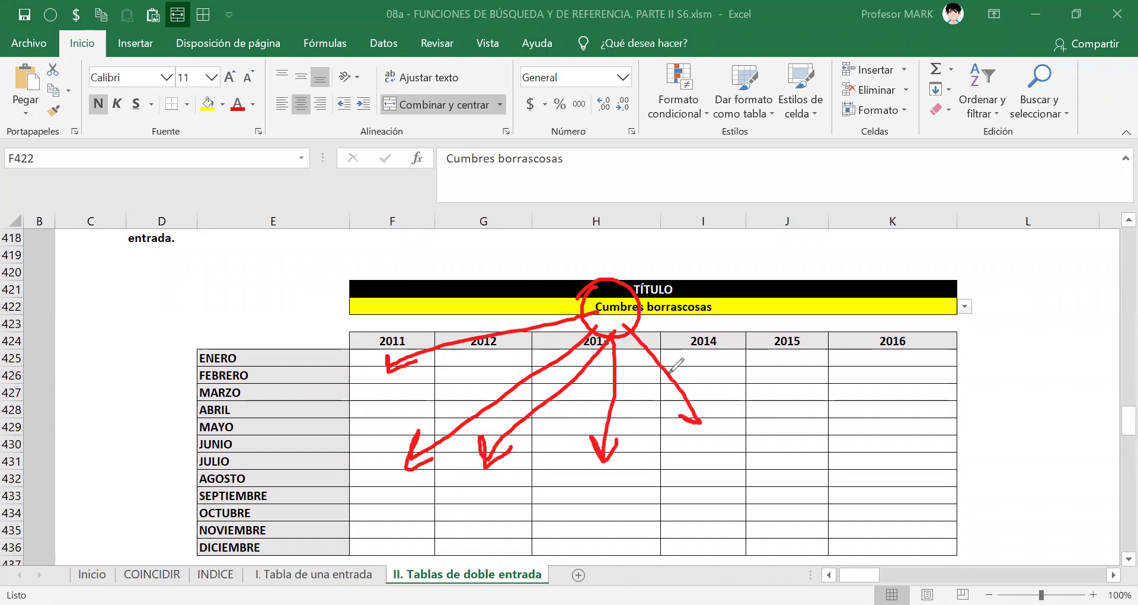
mouse_move(637, 326)
left_mouse_down()
mouse_move(806, 472)
mouse_move(776, 459)
left_mouse_up()
left_click_drag(815, 437, 806, 472)
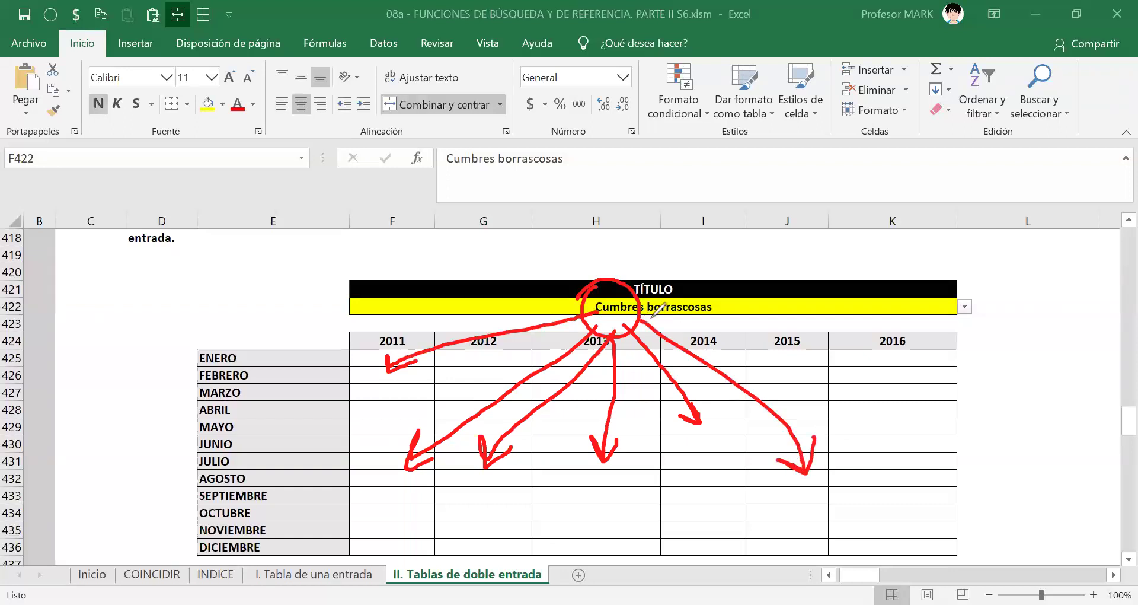
left_click_drag(639, 316, 881, 501)
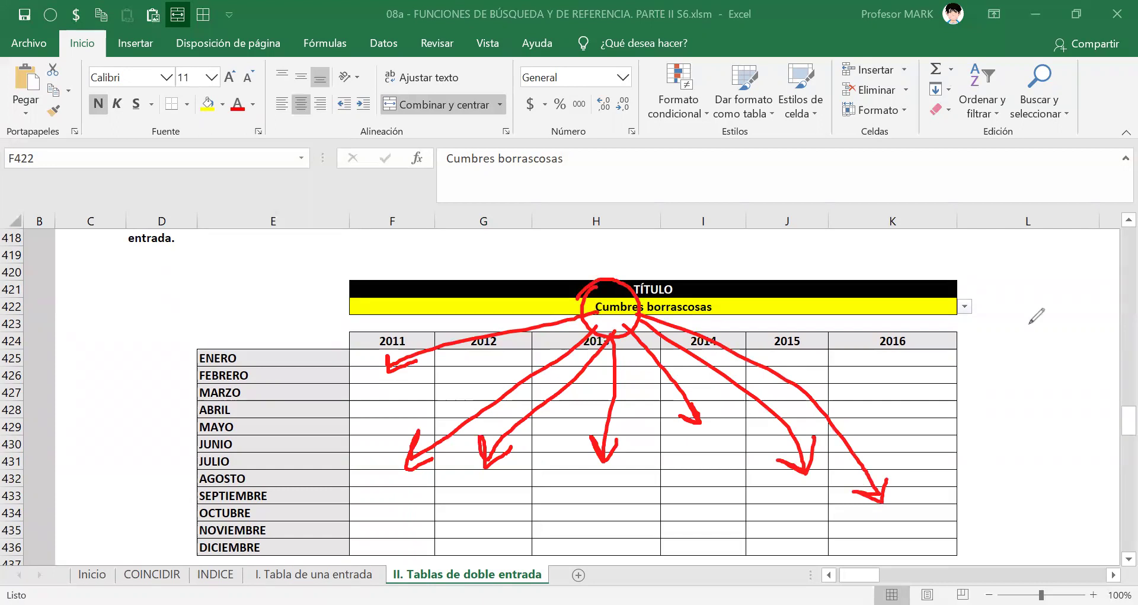
- Try Ekkehard as the TÍTULO in F422, settle on El último mohicano, and clear the red annotations
left_click(966, 306)
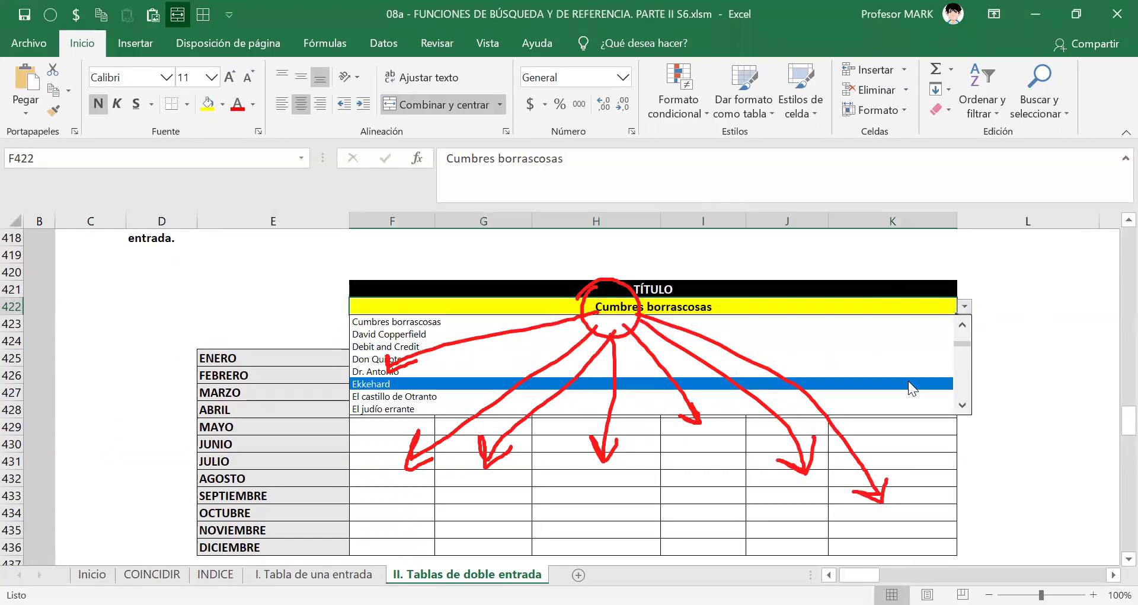
left_click(907, 382)
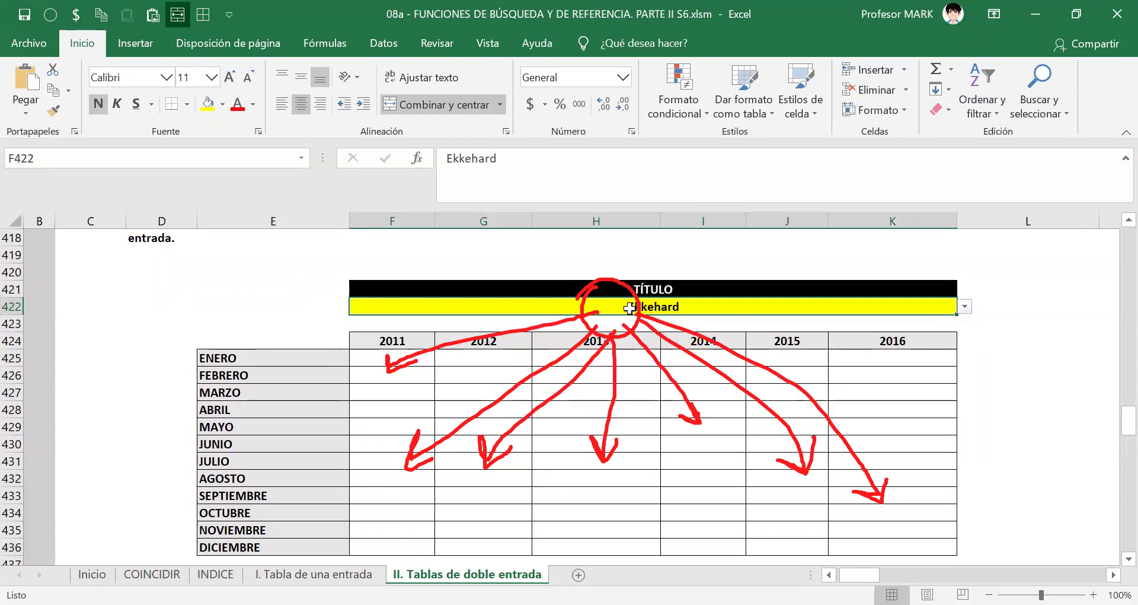
left_click(966, 306)
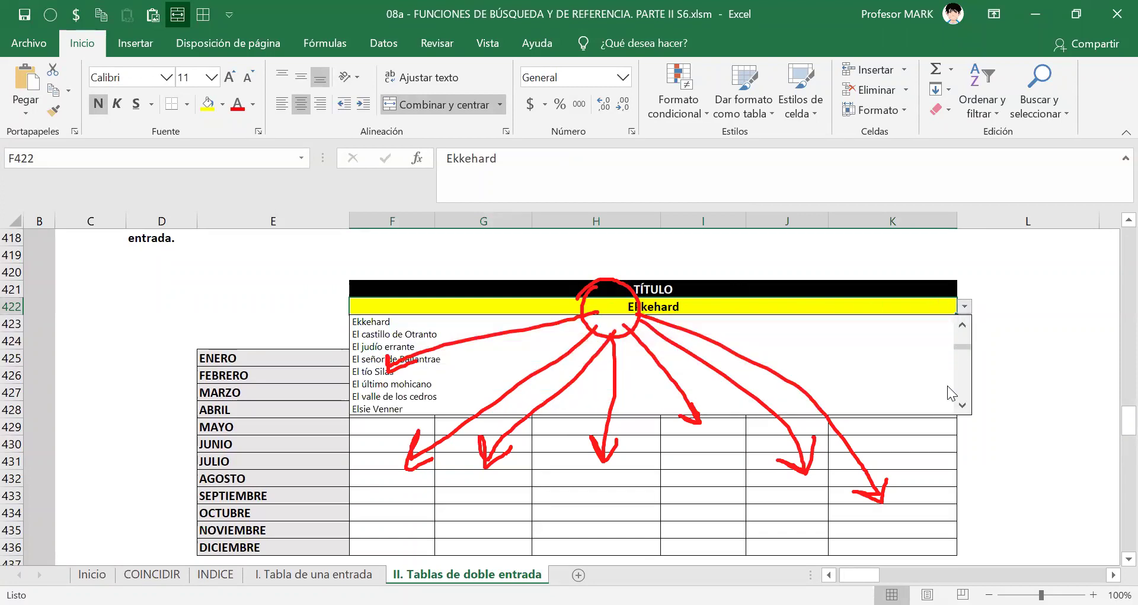
key("Escape")
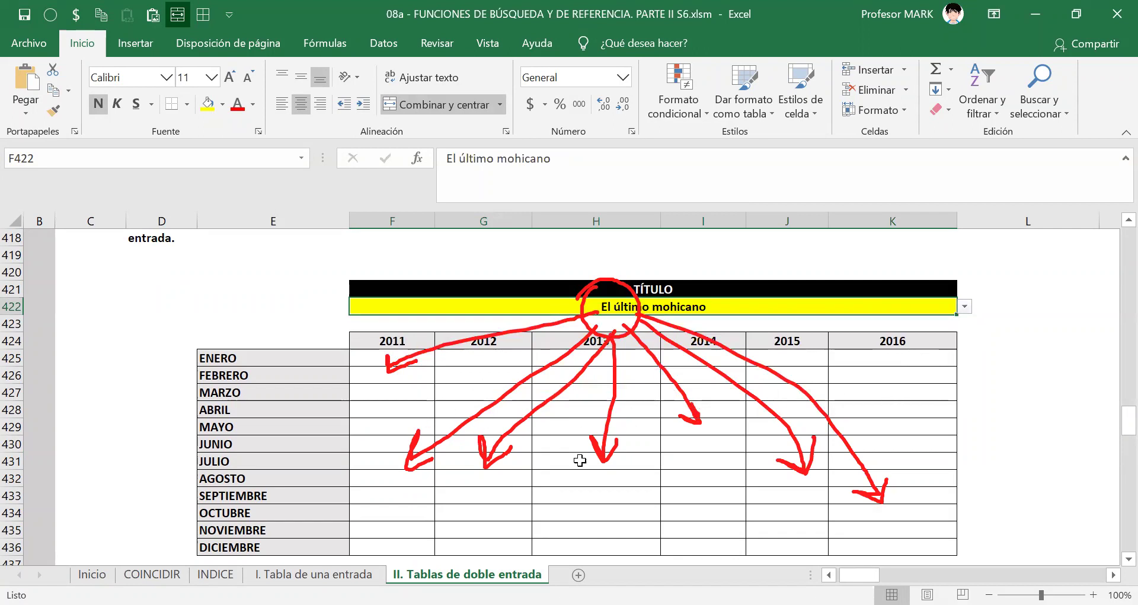
key("Escape")
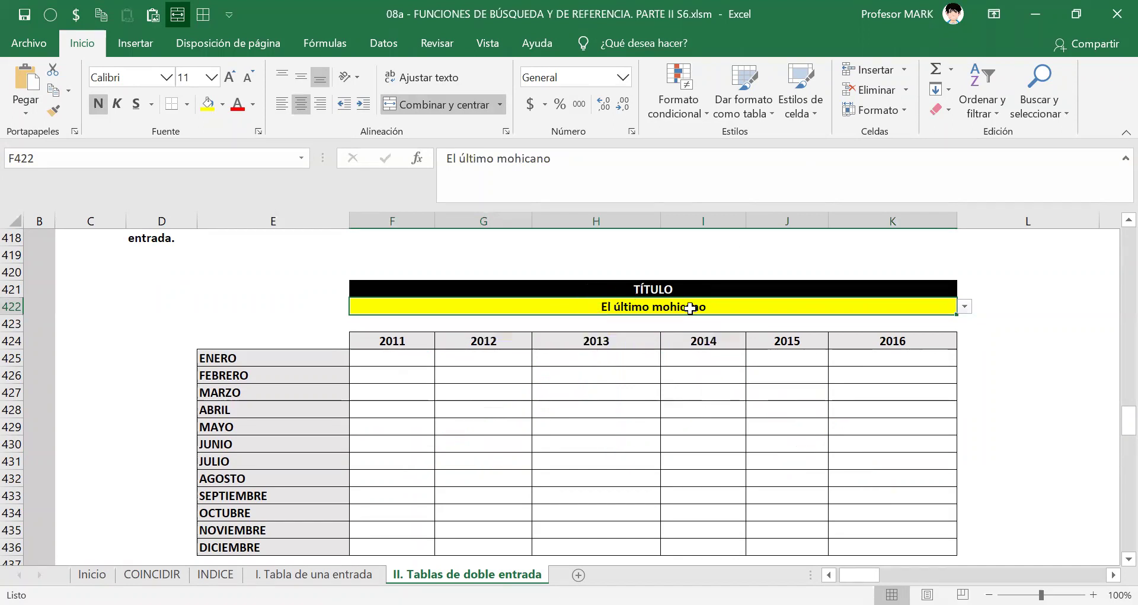
- Examine the TÍTULO cell F422 in relation to the grid cells F426, G428, J432 and J428
left_click(415, 374)
left_click(574, 307)
left_click(446, 408)
left_click(767, 478)
left_click(782, 408)
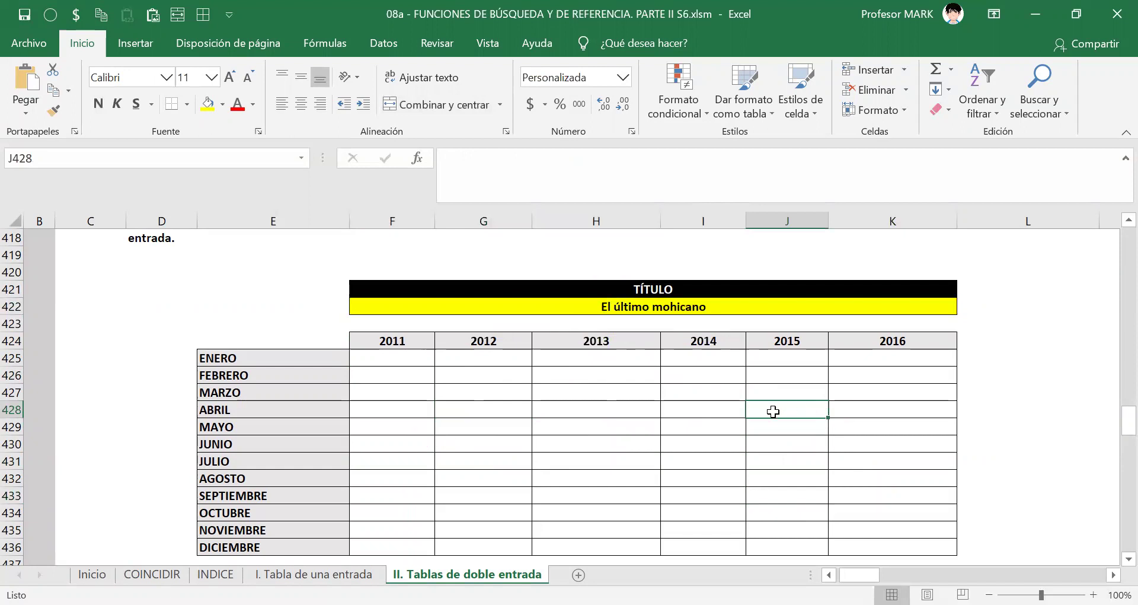
- Define the name NOVELA_SELECCIONADA with workbook (Libro) scope for the TÍTULO cell F422
left_click(512, 309)
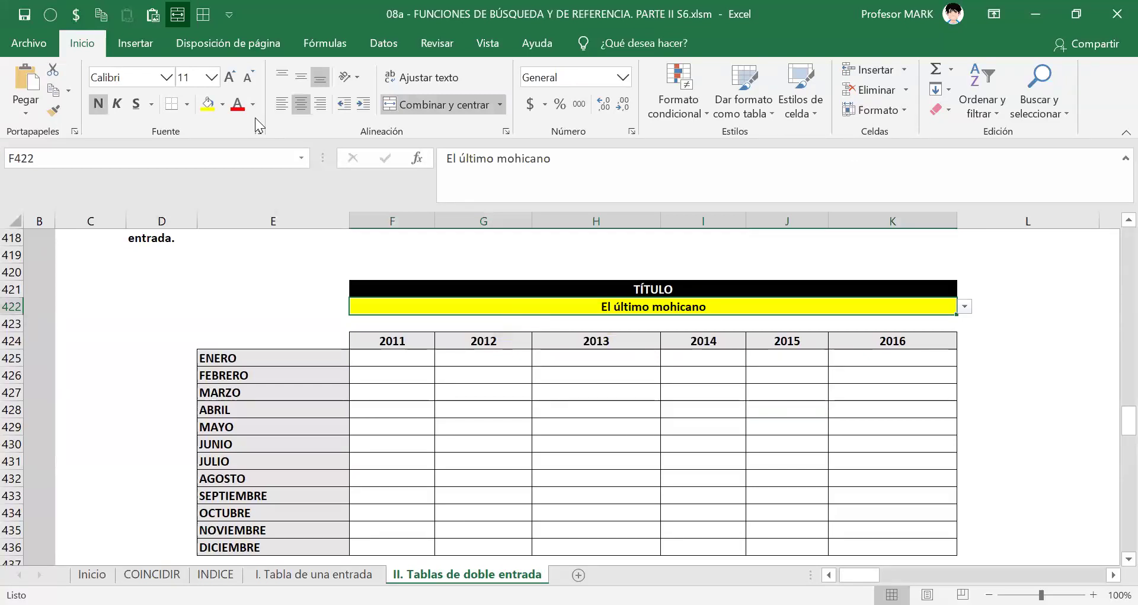
left_click(657, 307)
right_click(540, 306)
left_click(607, 569)
type("NMBRE")
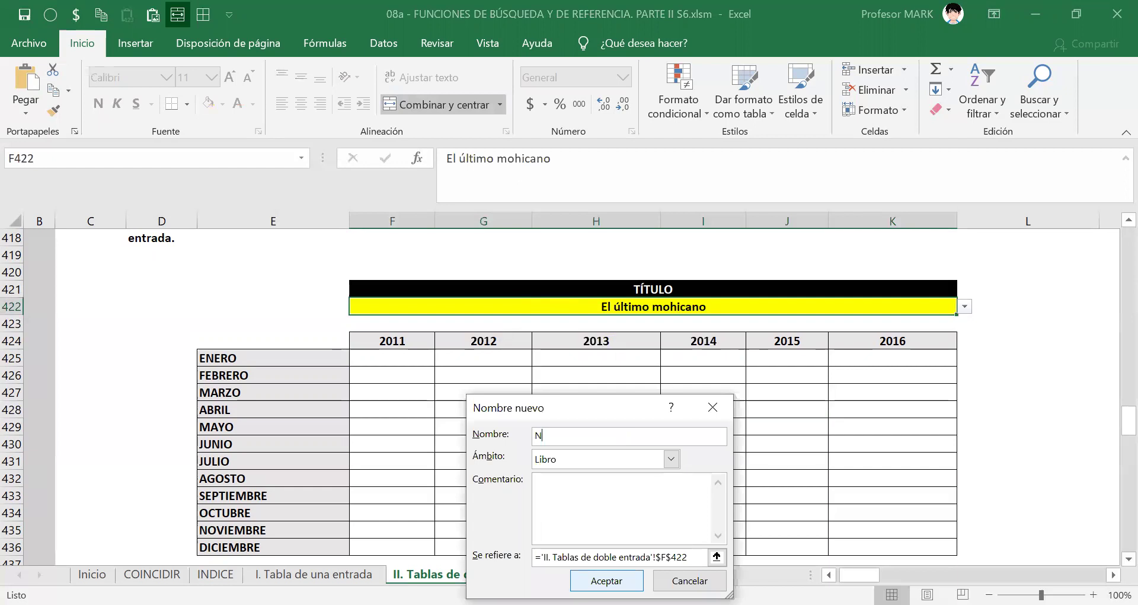
key("BackSpace")
key("BackSpace")
key("BackSpace")
key("BackSpace")
key("BackSpace")
type("NOVELA_SELECCIONADA")
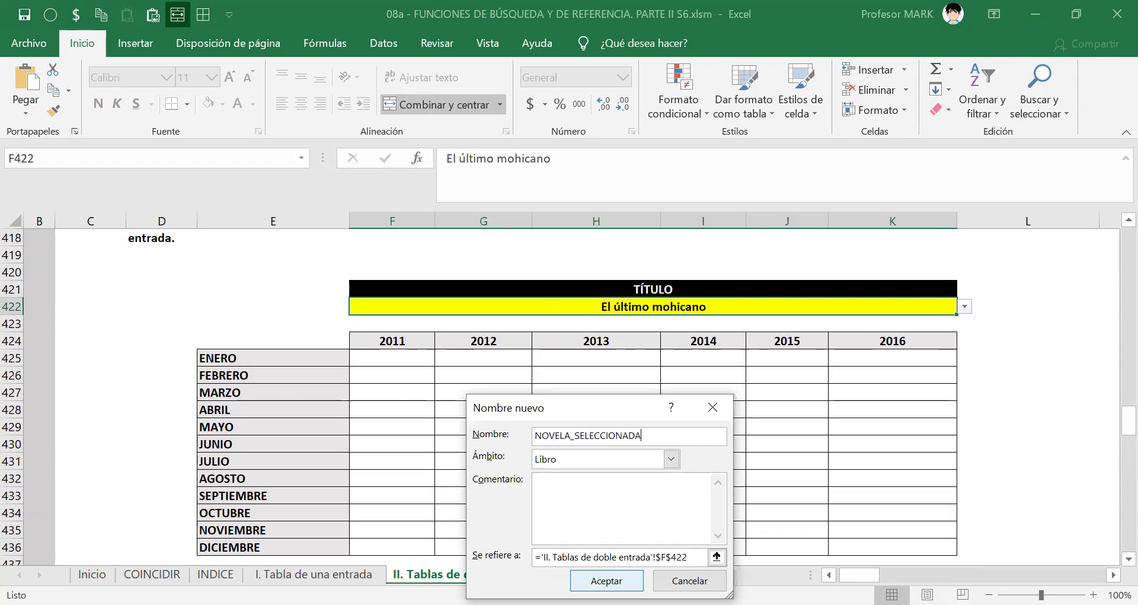
left_click(606, 574)
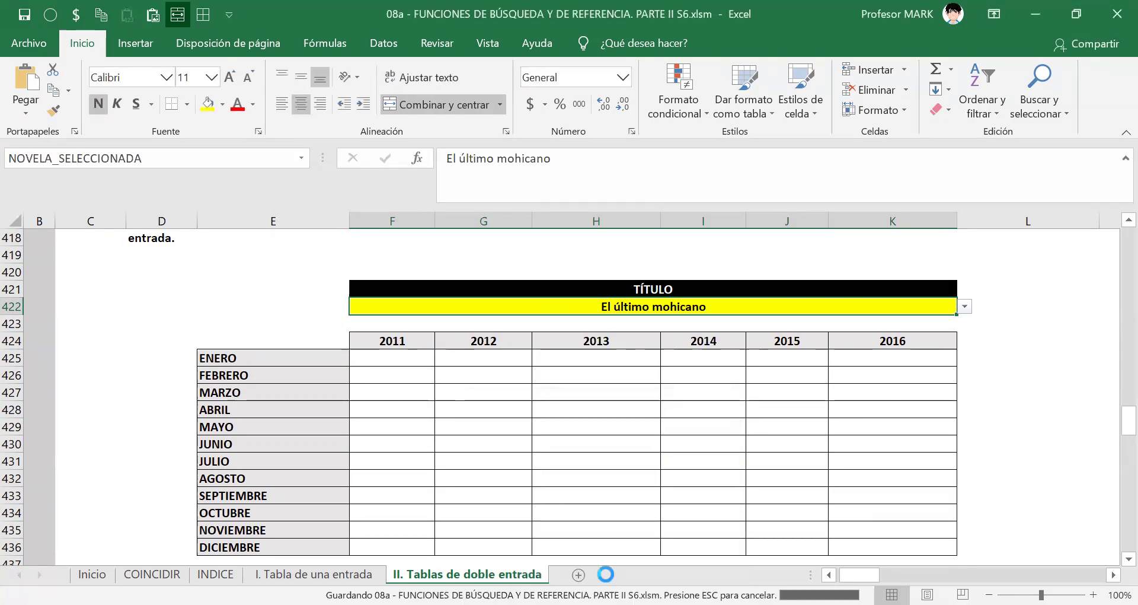
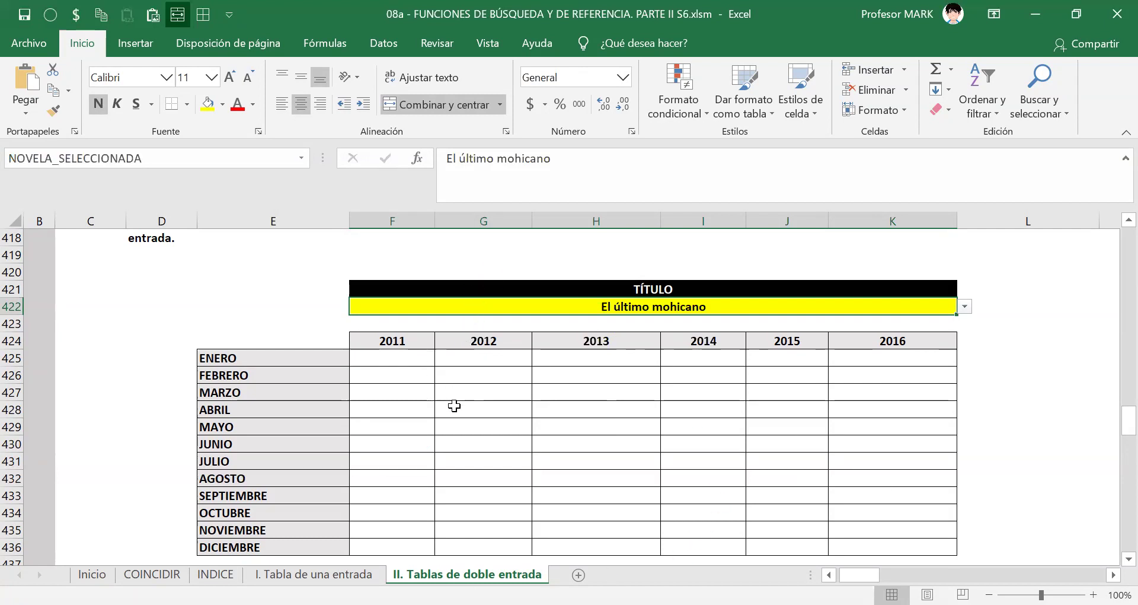
scroll(454, 405, "down", 2)
left_click(359, 259)
scroll(586, 384, "up", 1)
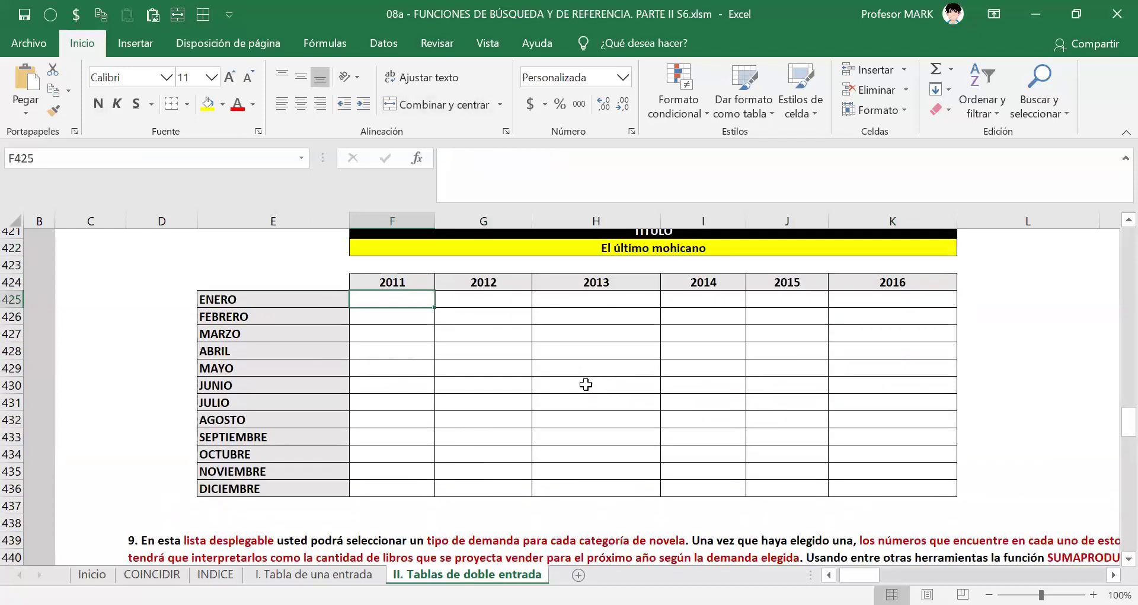
scroll(583, 385, "up", 2)
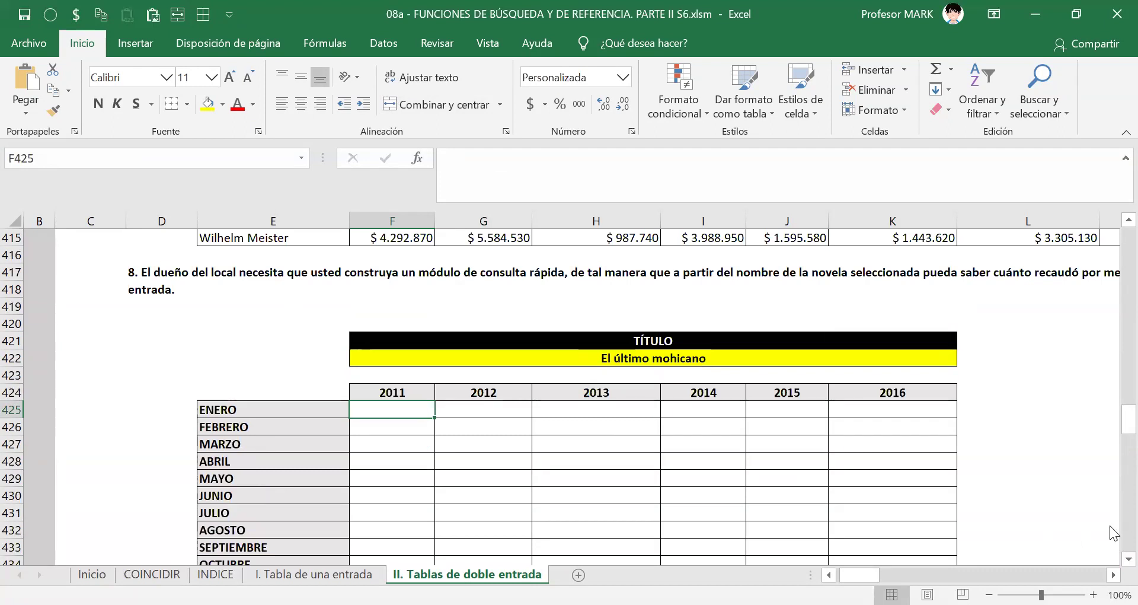
type("=BUS")
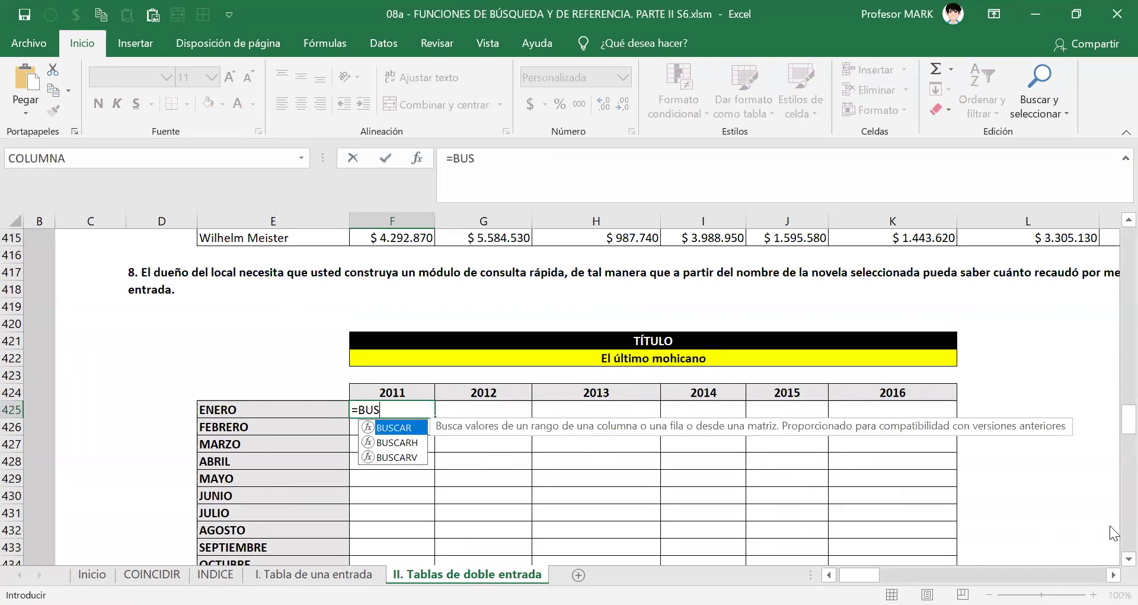
key("Down")
key("Down")
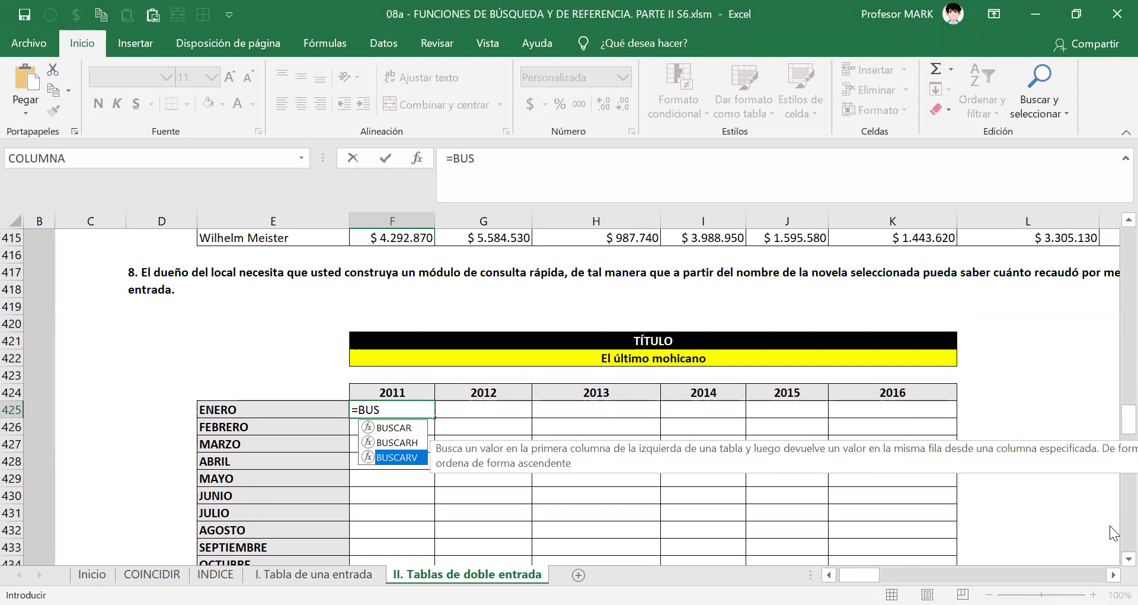
key("Tab")
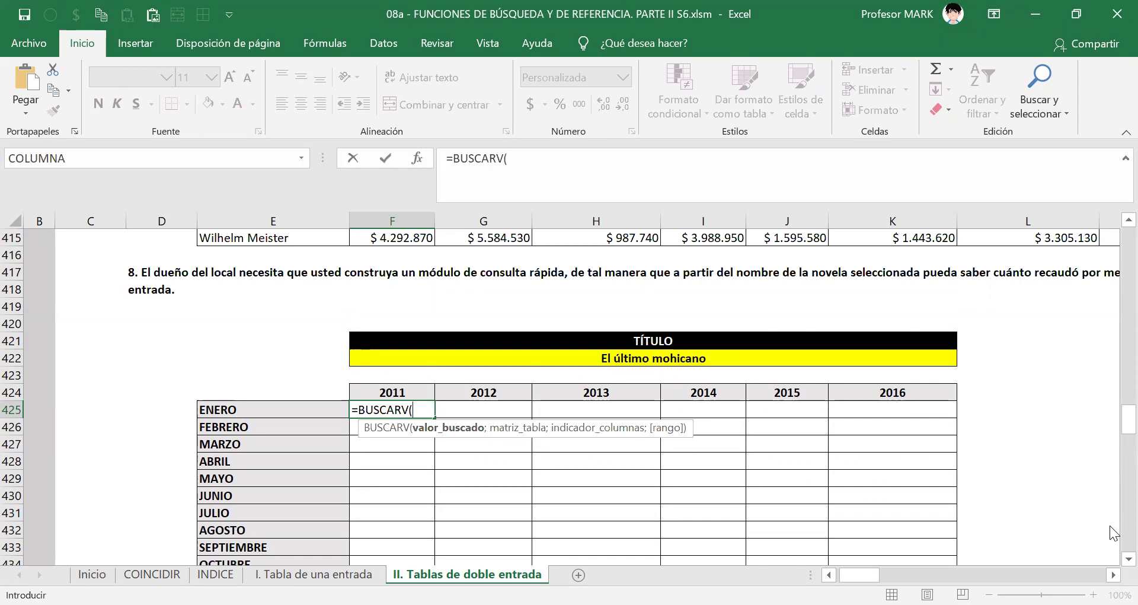
key("Escape")
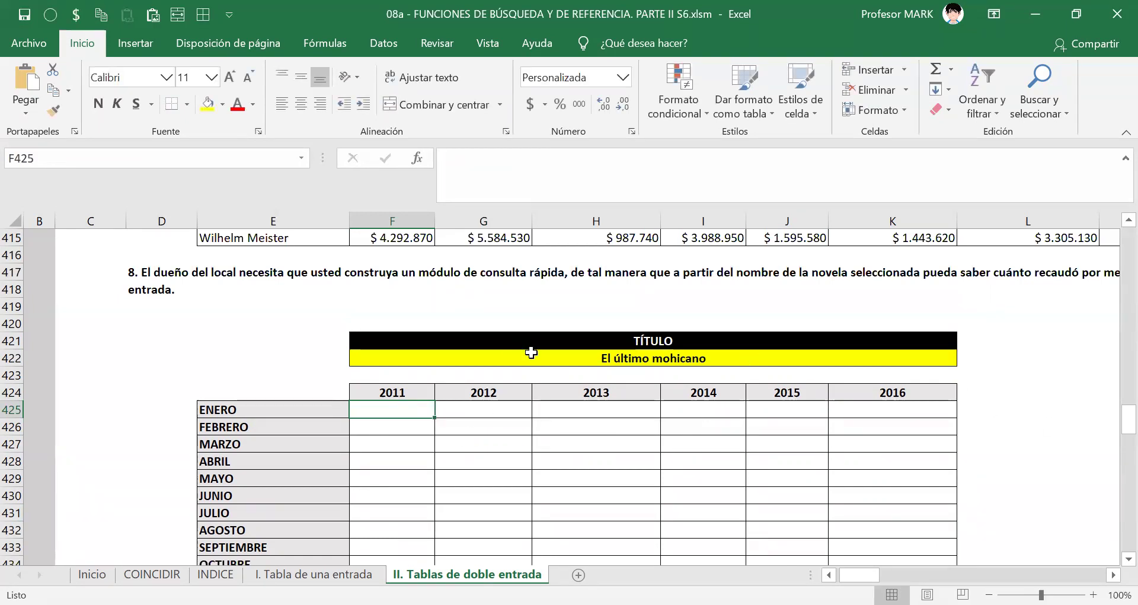
- Examine the revenue table from its TÍTULO header row, circling the titles and 2011 months in red, and clear the annotation
left_click(531, 357)
scroll(474, 386, "up", 8)
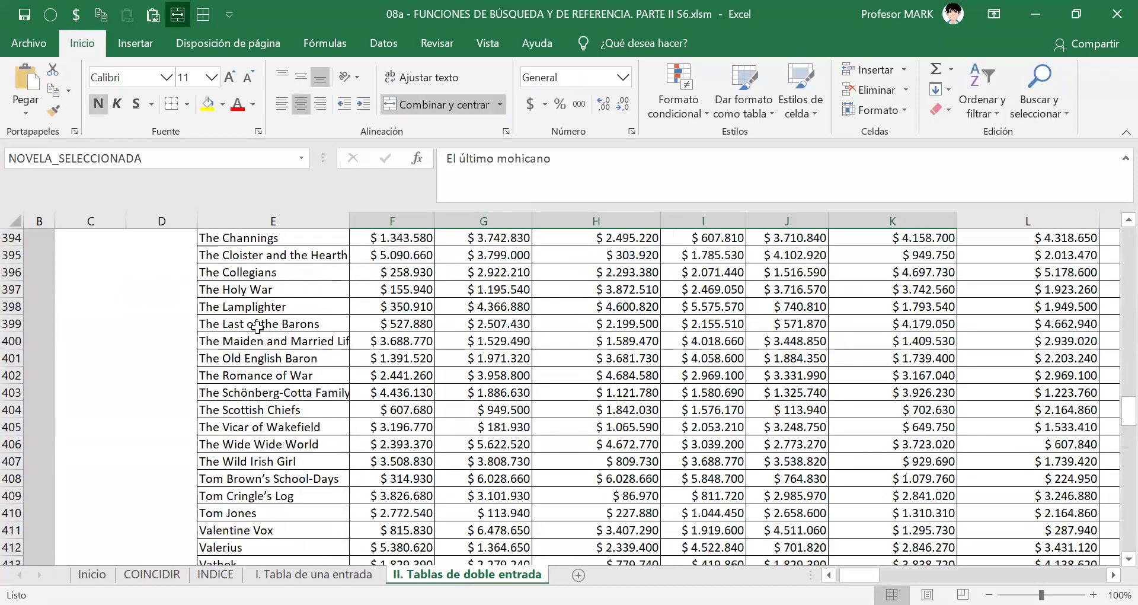
left_click_drag(301, 306, 299, 291)
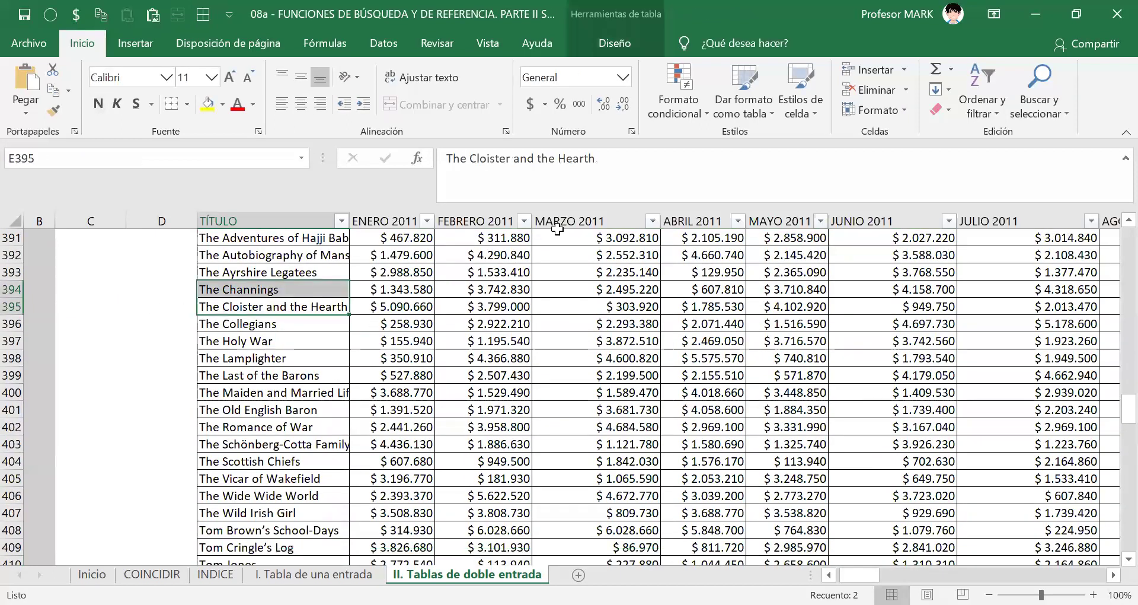
key("Right")
key("Right")
key("ctrl+Up")
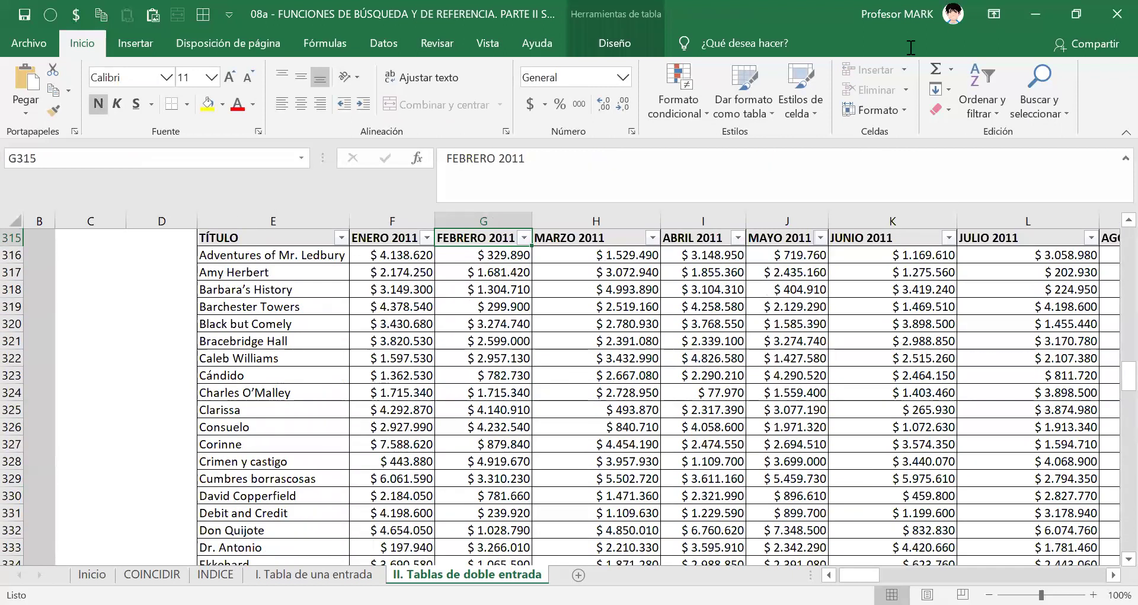
mouse_move(234, 227)
left_mouse_down()
mouse_move(971, 407)
mouse_move(987, 323)
mouse_move(345, 208)
mouse_move(208, 229)
left_mouse_up()
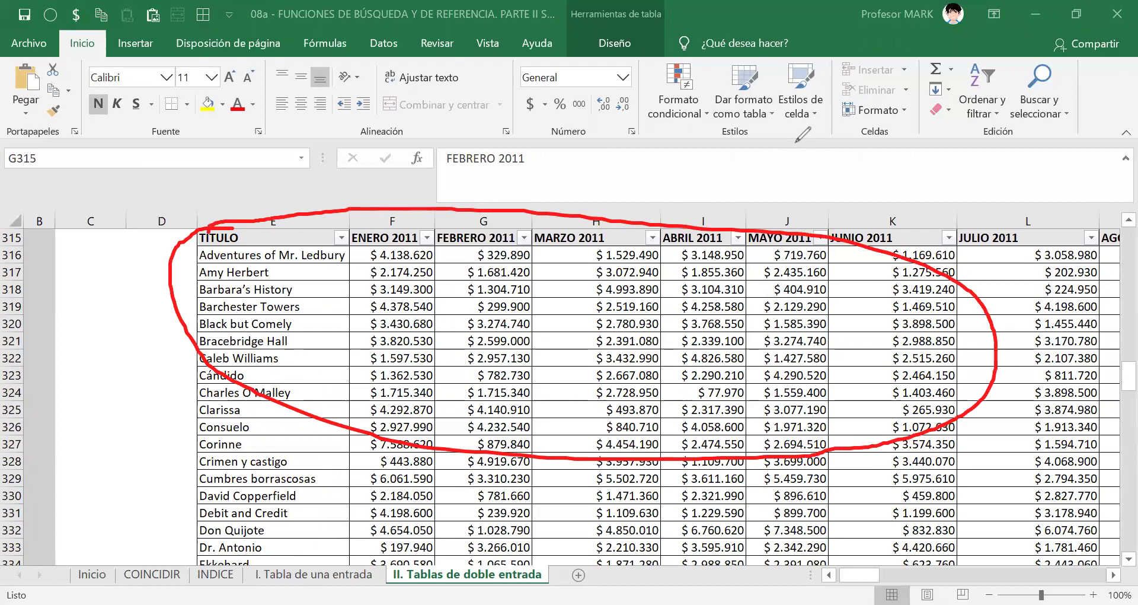
key("Escape")
- Check the name assigned to the revenue table in its table design properties
left_click(391, 289)
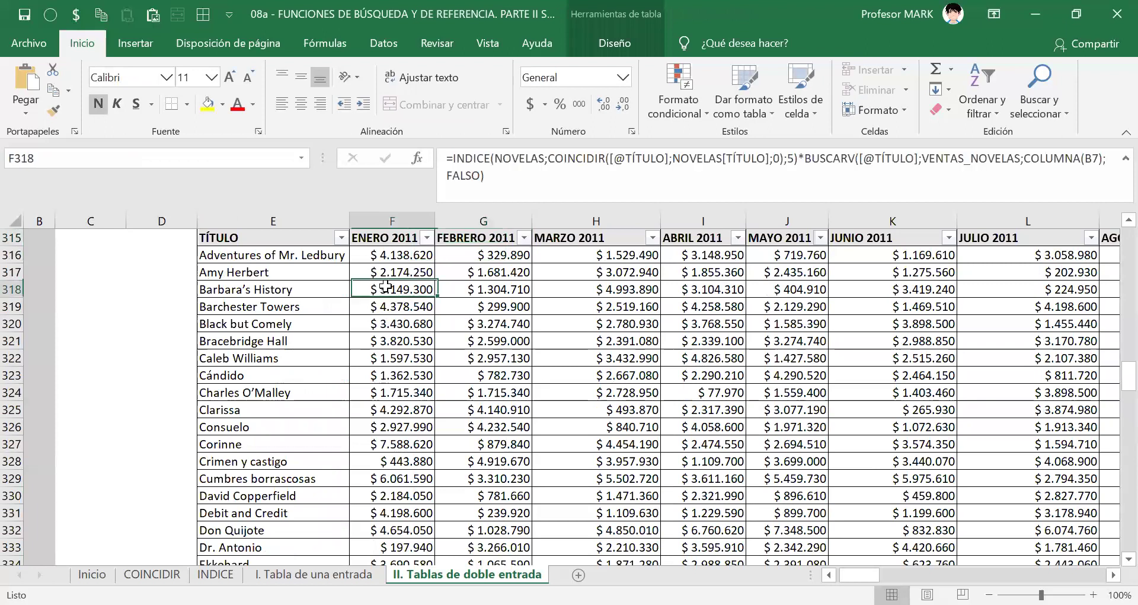
left_click(614, 43)
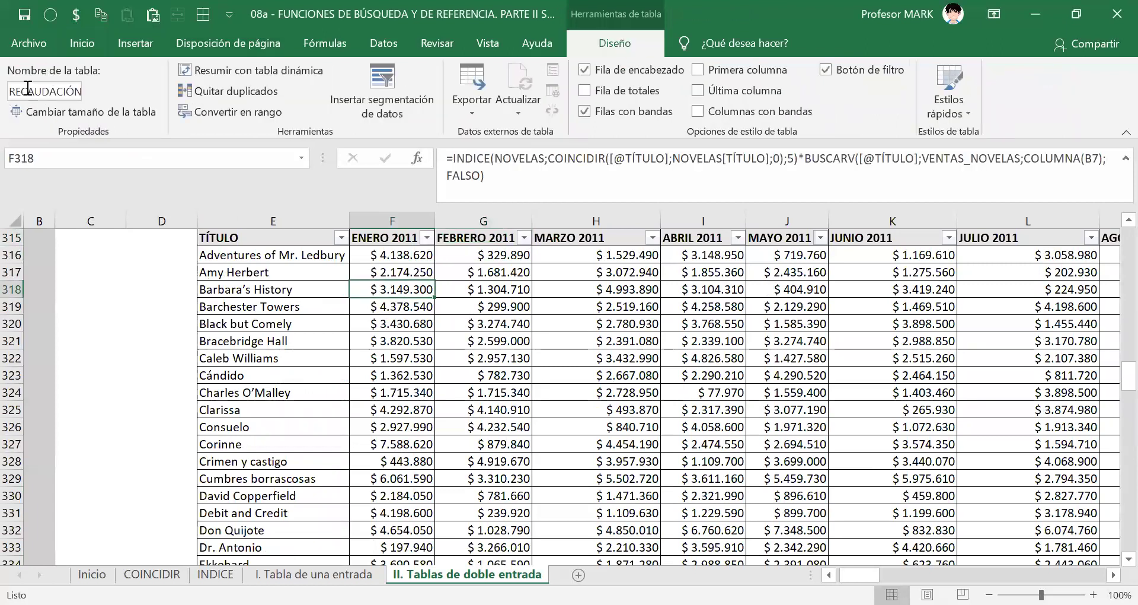
left_click_drag(26, 91, 115, 92)
double_click(27, 90)
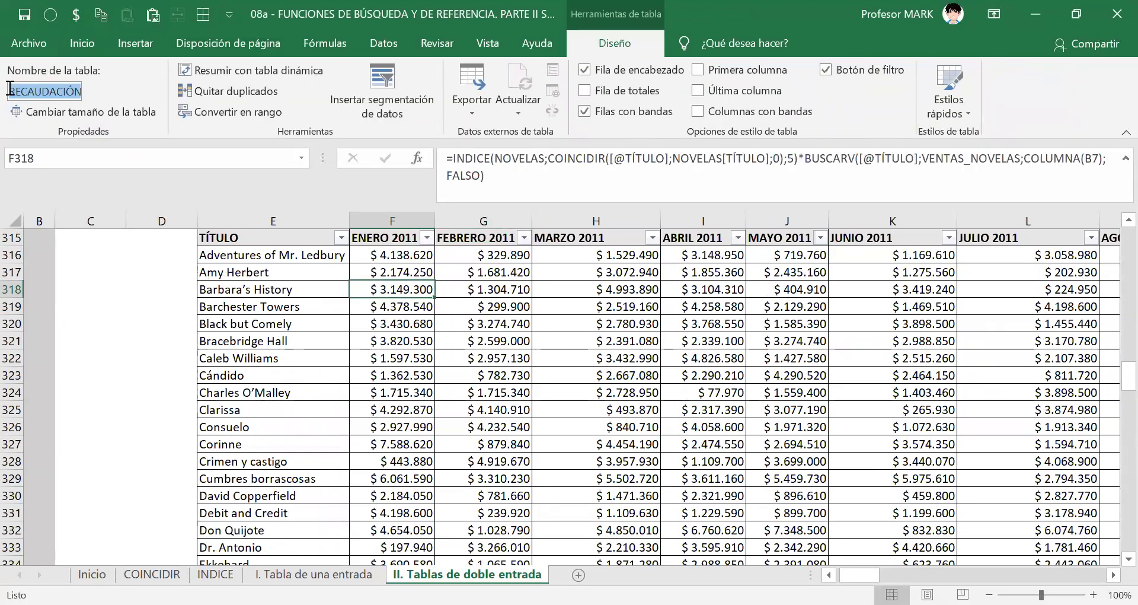
left_click(28, 91)
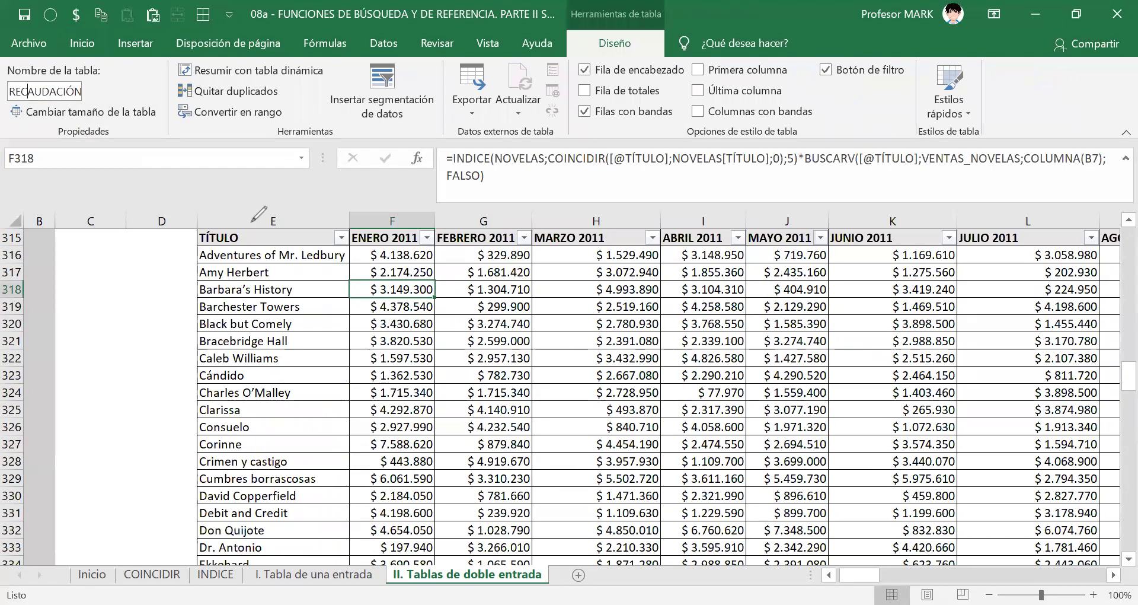
- Annotate the revenue table in red, marking its data area and circling the TÍTULO header, and clear the marks
mouse_move(236, 215)
left_mouse_down()
mouse_move(175, 320)
mouse_move(635, 469)
mouse_move(816, 250)
mouse_move(331, 194)
mouse_move(236, 208)
left_mouse_up()
mouse_move(233, 335)
left_mouse_down()
mouse_move(269, 304)
mouse_move(276, 380)
mouse_move(243, 376)
mouse_move(310, 379)
left_mouse_up()
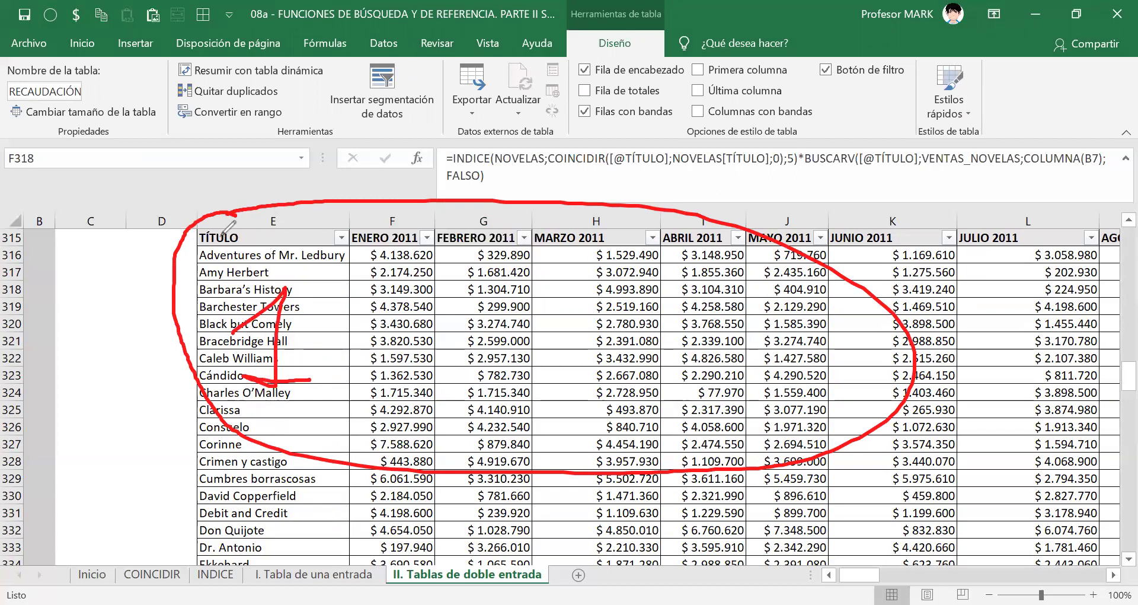
mouse_move(221, 215)
left_mouse_down()
mouse_move(201, 224)
mouse_move(258, 203)
mouse_move(280, 237)
mouse_move(267, 261)
left_mouse_up()
left_click_drag(259, 204, 176, 249)
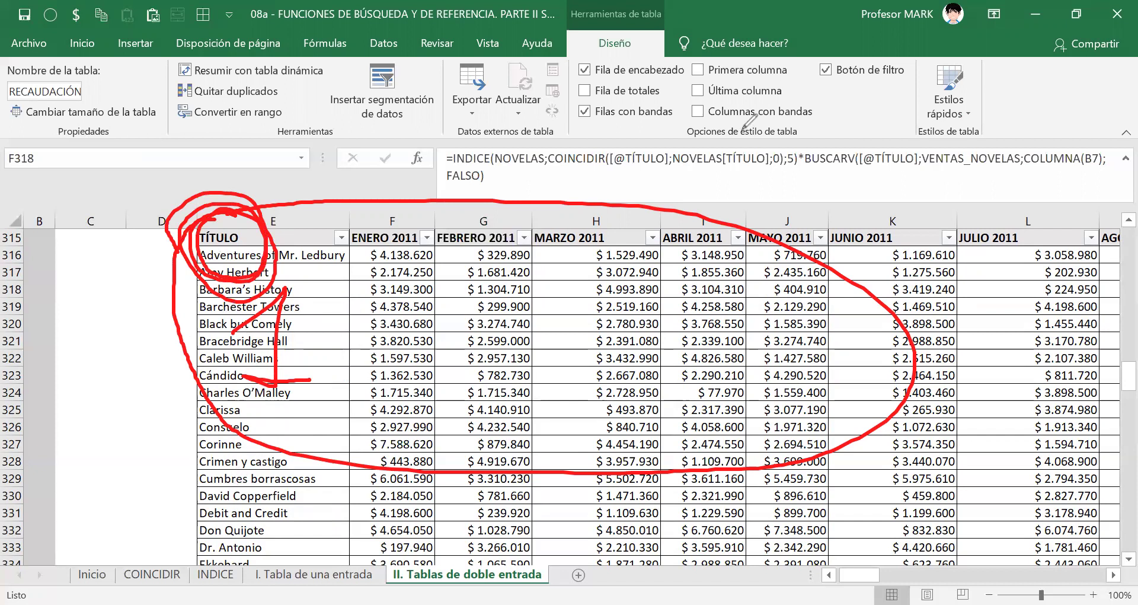
key("Escape")
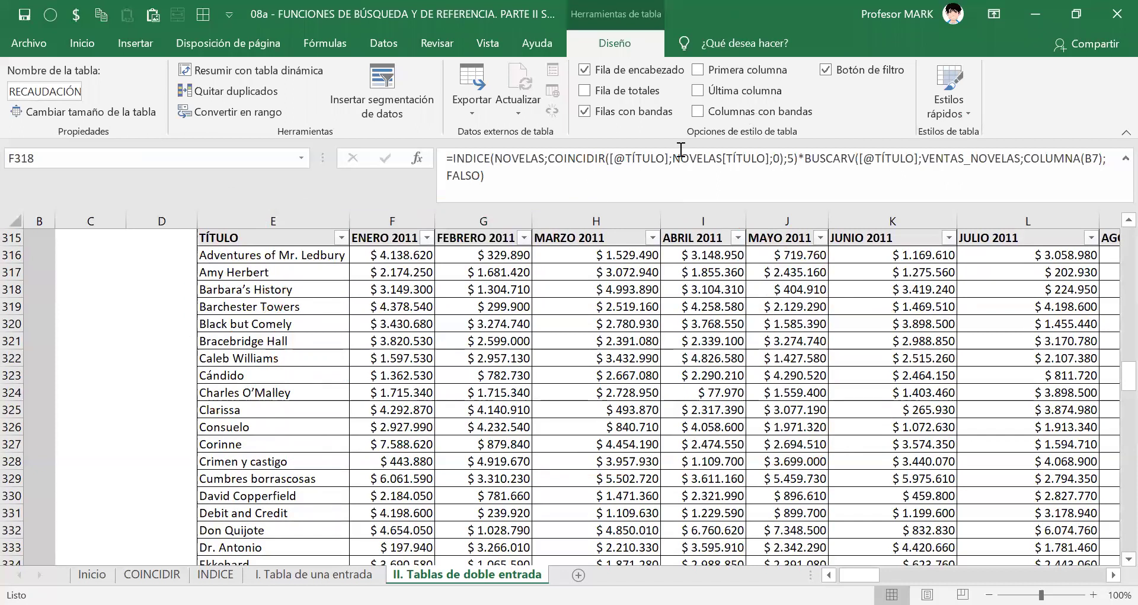
- Start a BUSCARV formula in F425 with NOVELA_SELECCIONADA as lookup value and RECAUDACIÓN_NOVELAS as table, up to the column index argument
left_click(280, 340)
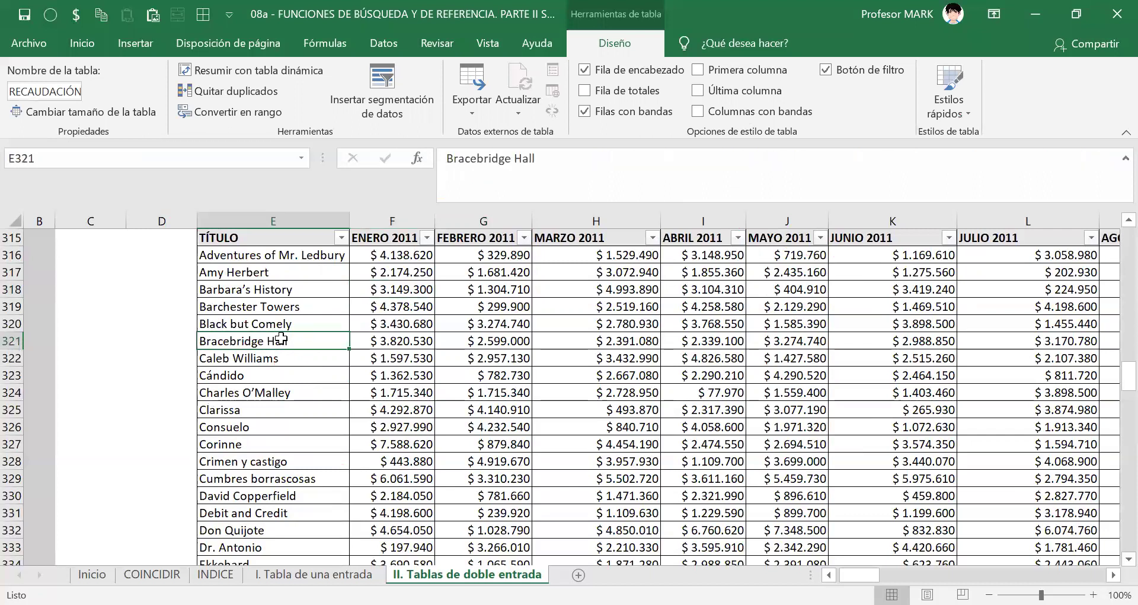
key("ctrl+Down")
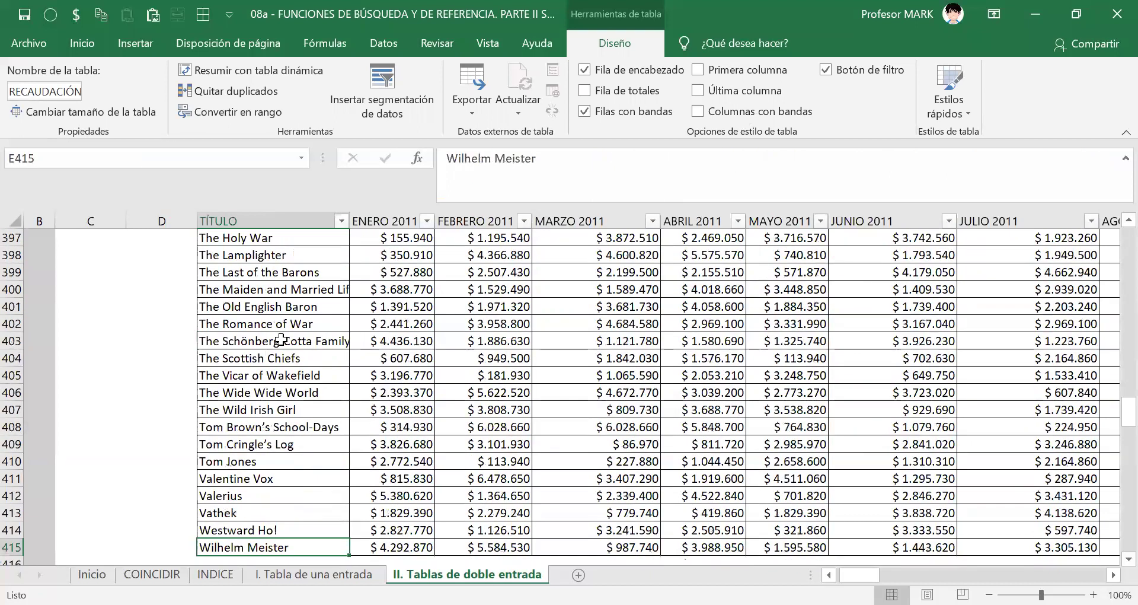
scroll(628, 481, "down", 4)
scroll(628, 481, "down", 3)
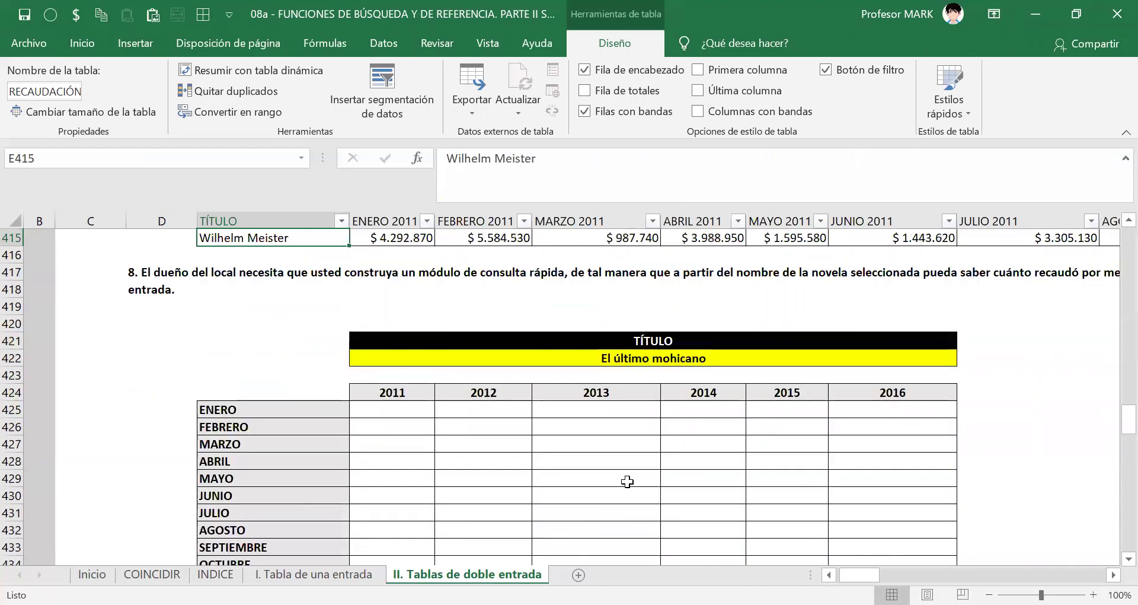
left_click(395, 357)
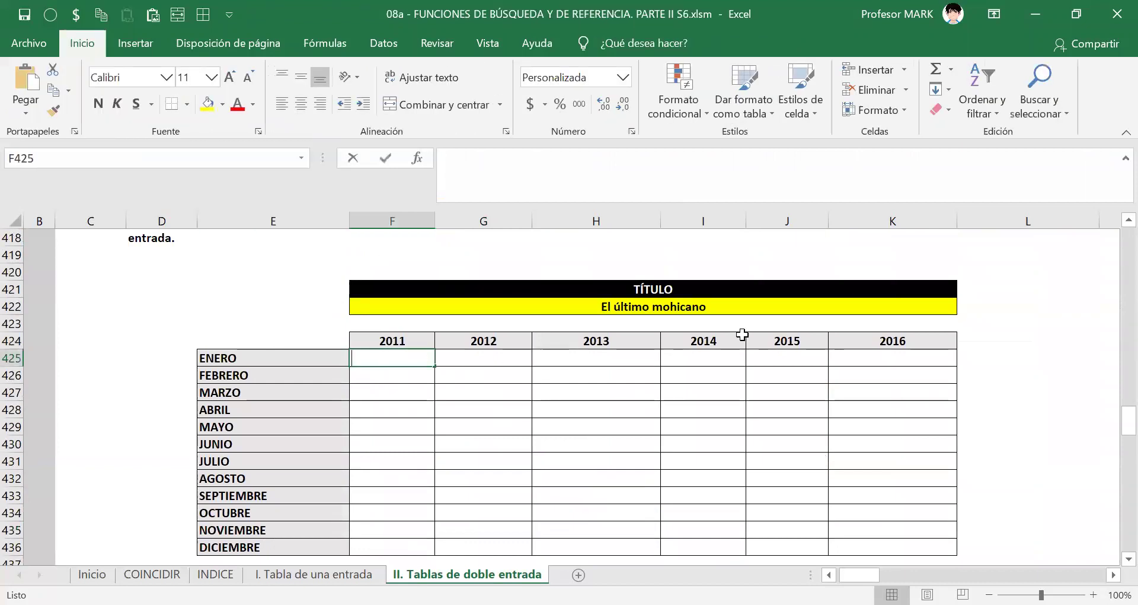
type("=BUS")
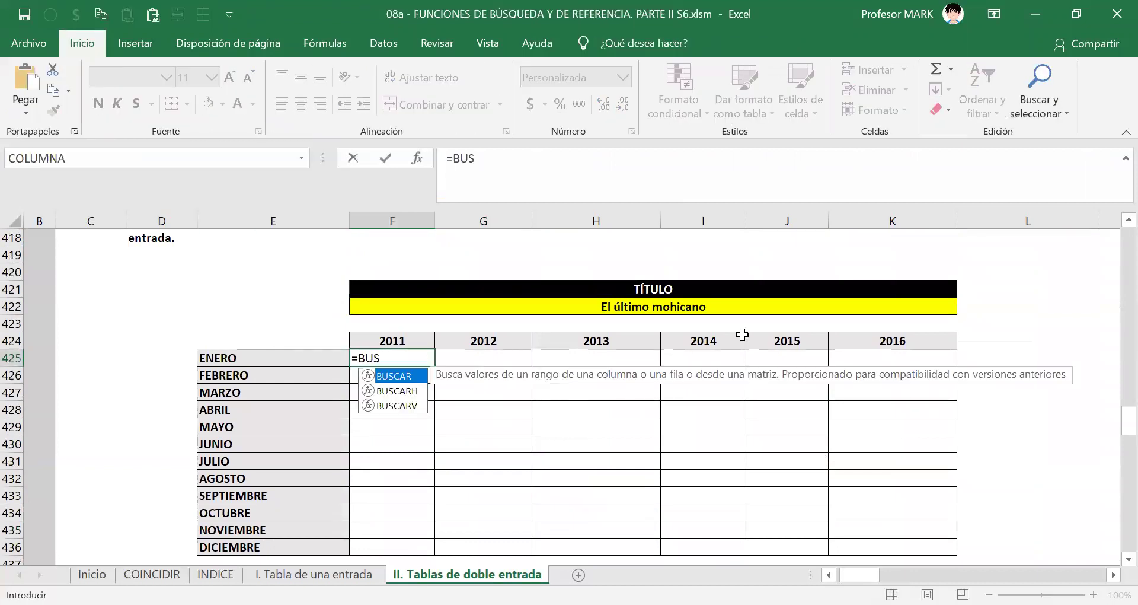
type("CARV(")
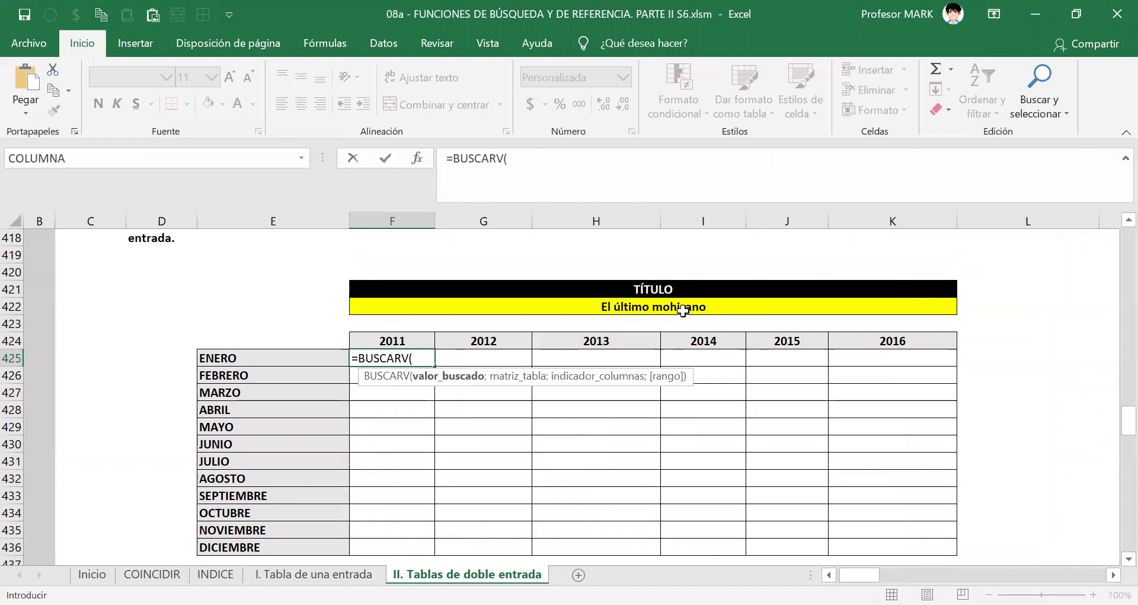
left_click(682, 308)
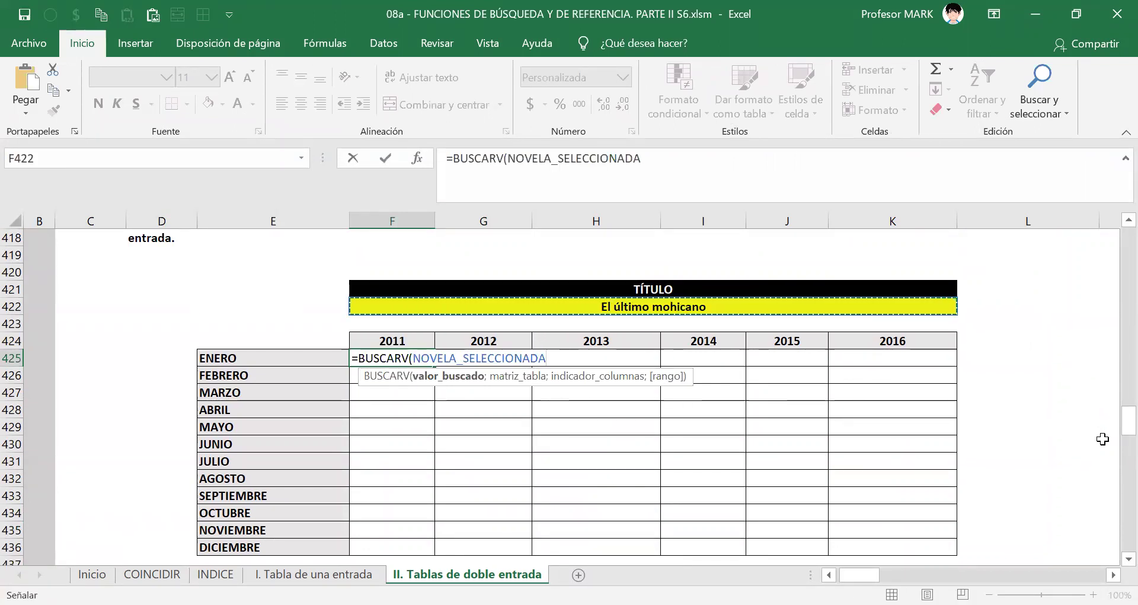
type(";")
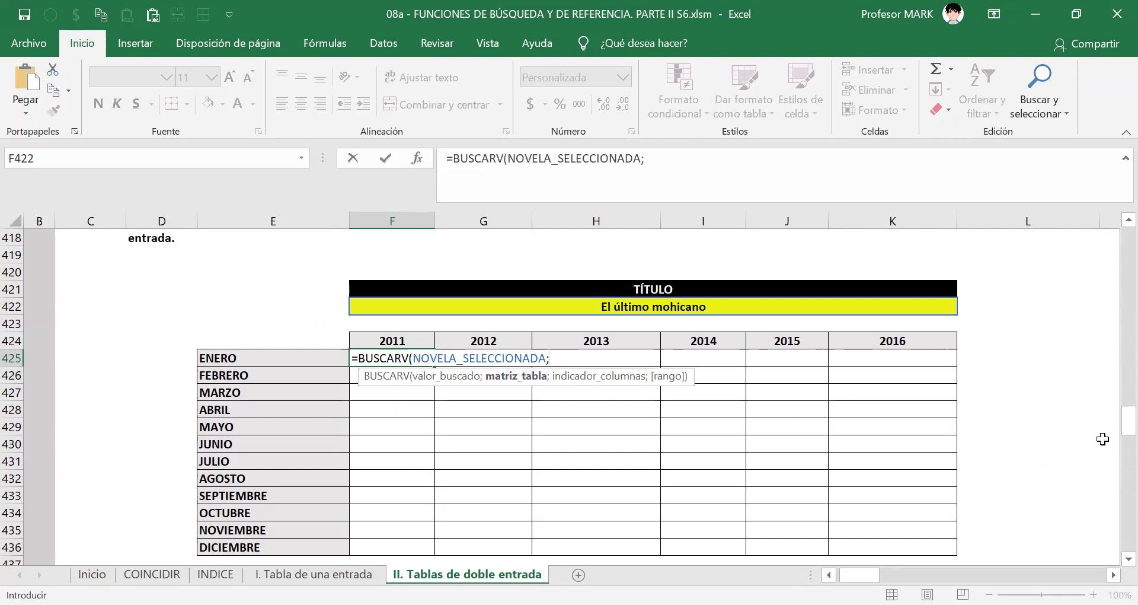
type("RECAUDACIÓN_NOVELAS")
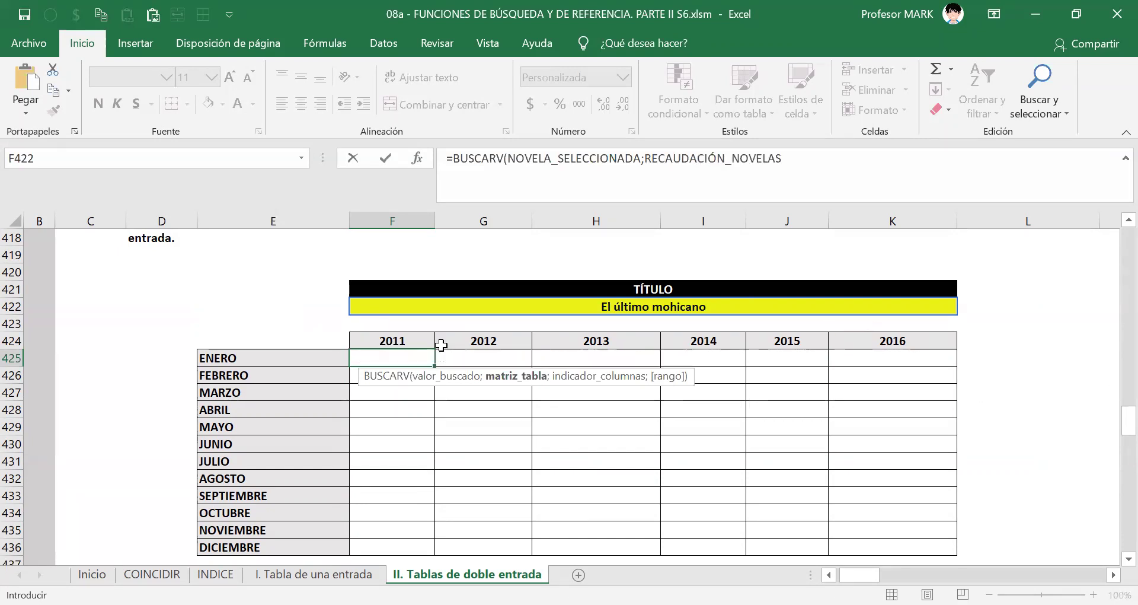
scroll(441, 345, "up", 4)
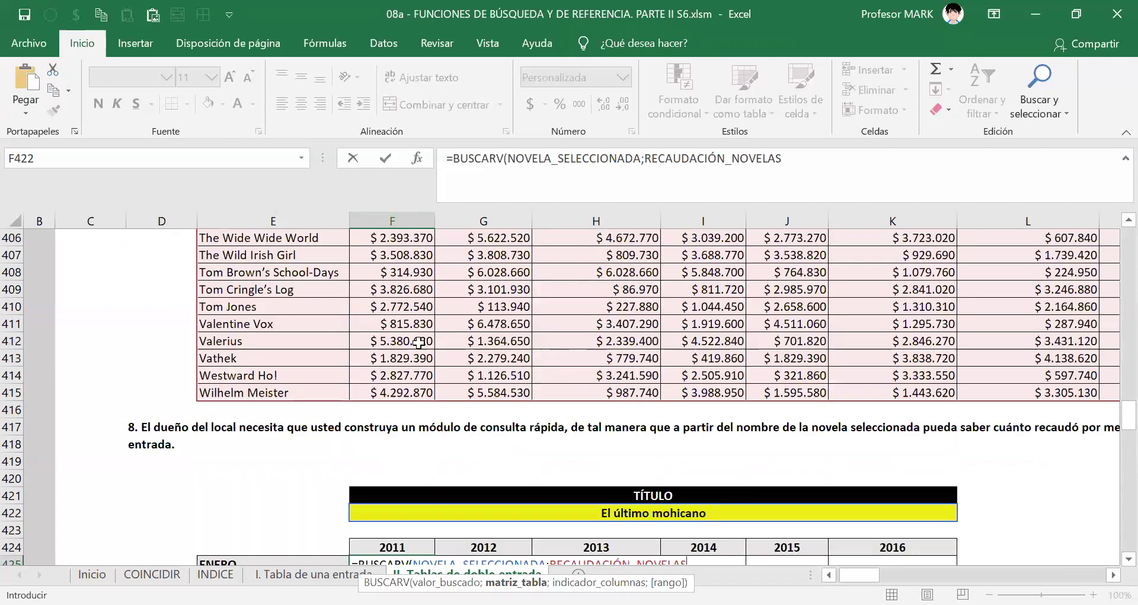
scroll(670, 288, "down", 2)
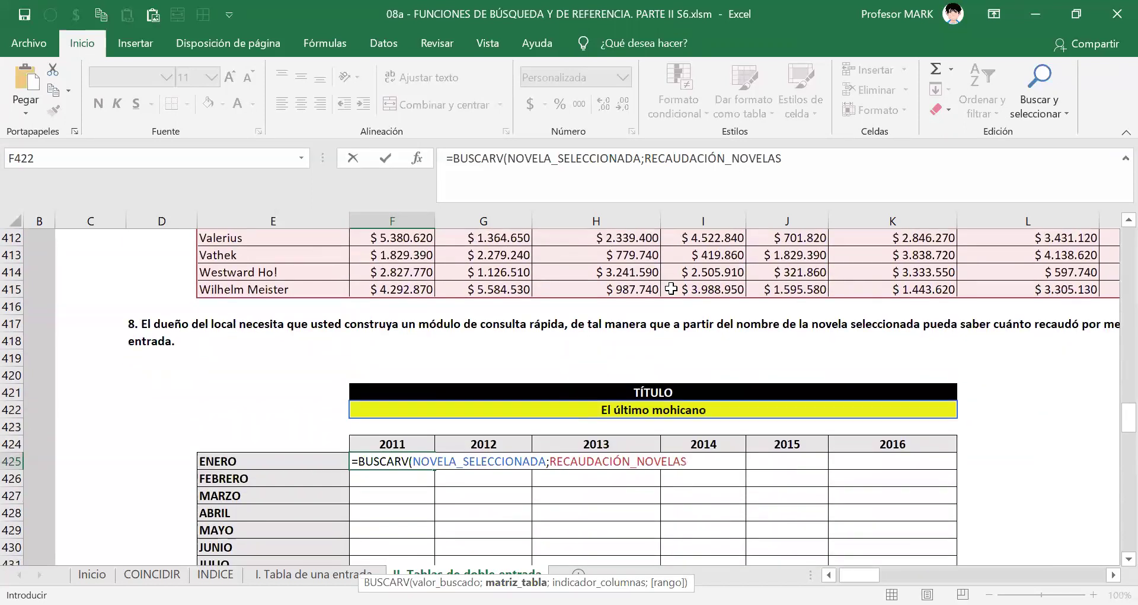
scroll(1110, 353, "down", 2)
type(";")
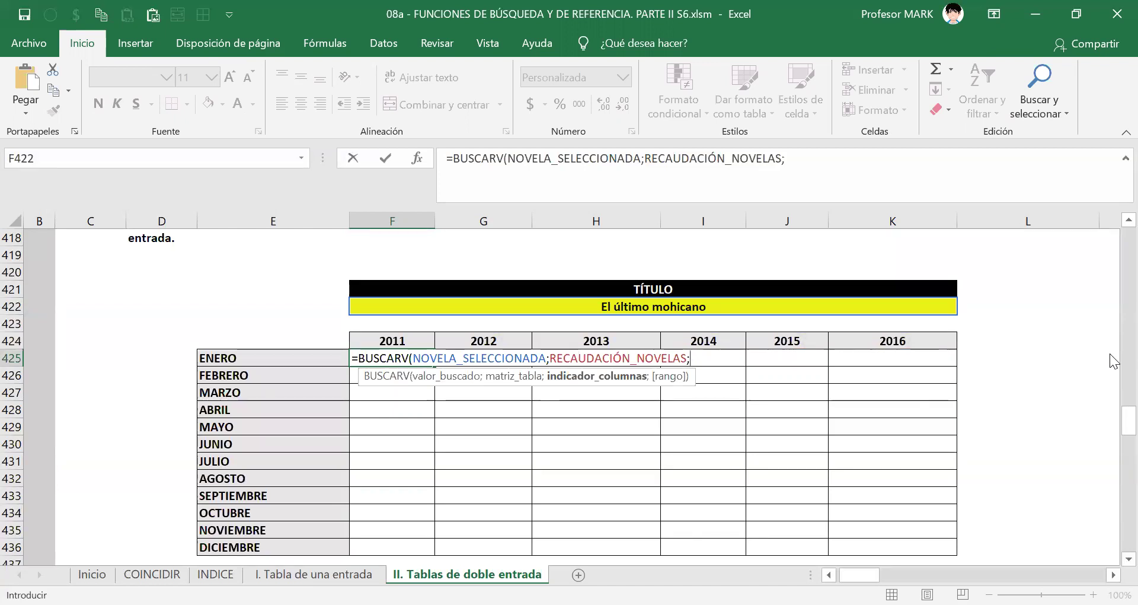
- Complete the BUSCARV formula in F425 with column index 4 and enter it
type("4")
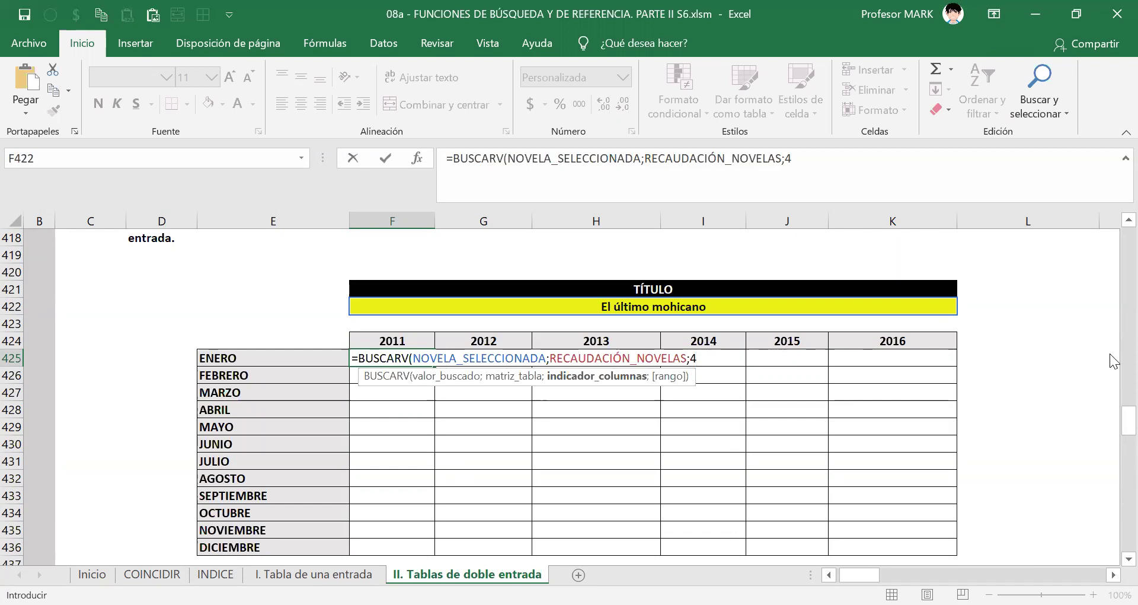
type(")")
key("ctrl+Return")
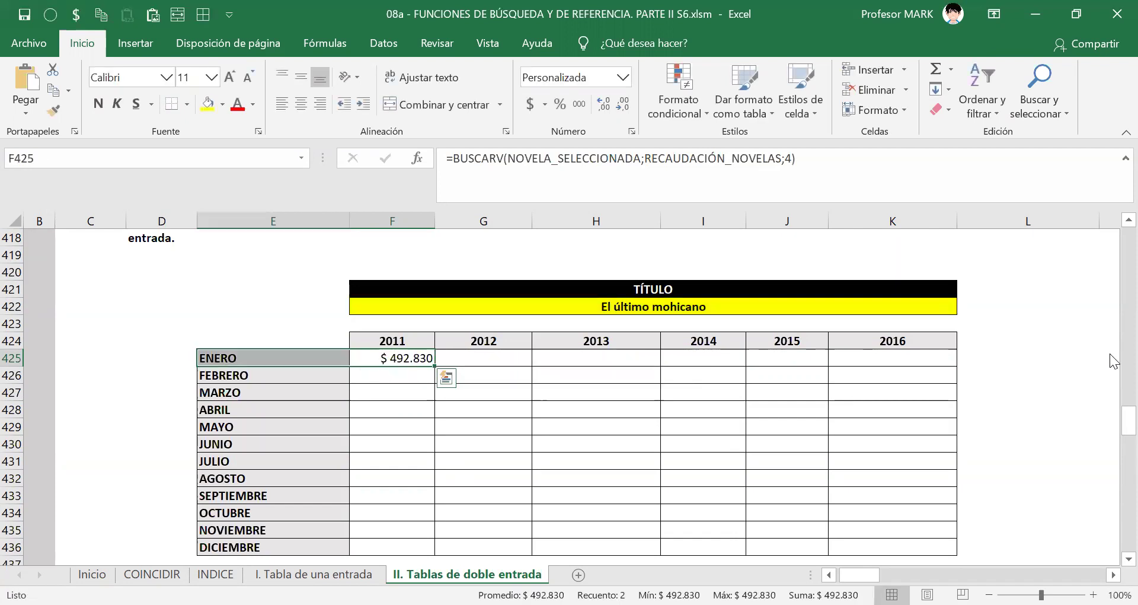
- Remove the column index and closing parenthesis from the BUSCARV formula in F425, and store the unfinished formula as text
key("Right")
key("Left")
key("F2")
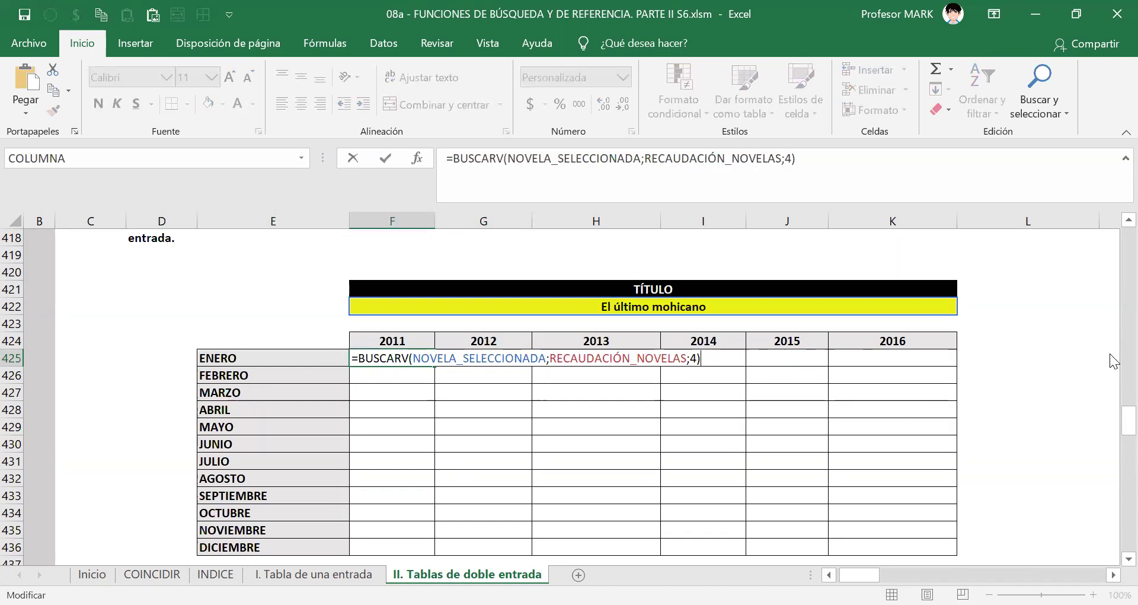
key("BackSpace")
key("BackSpace")
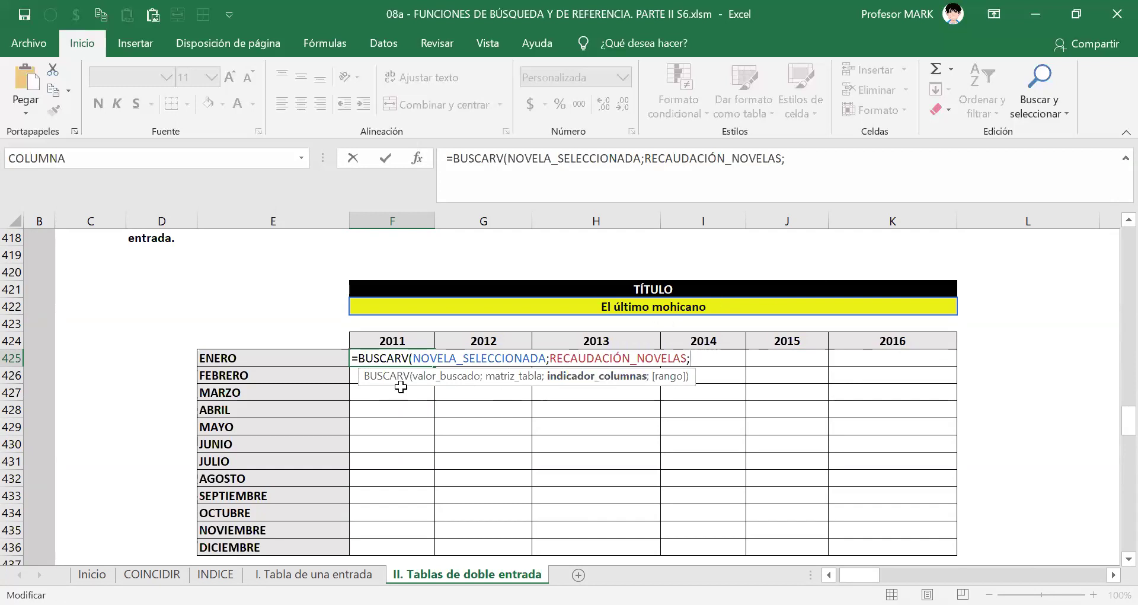
left_click(353, 357)
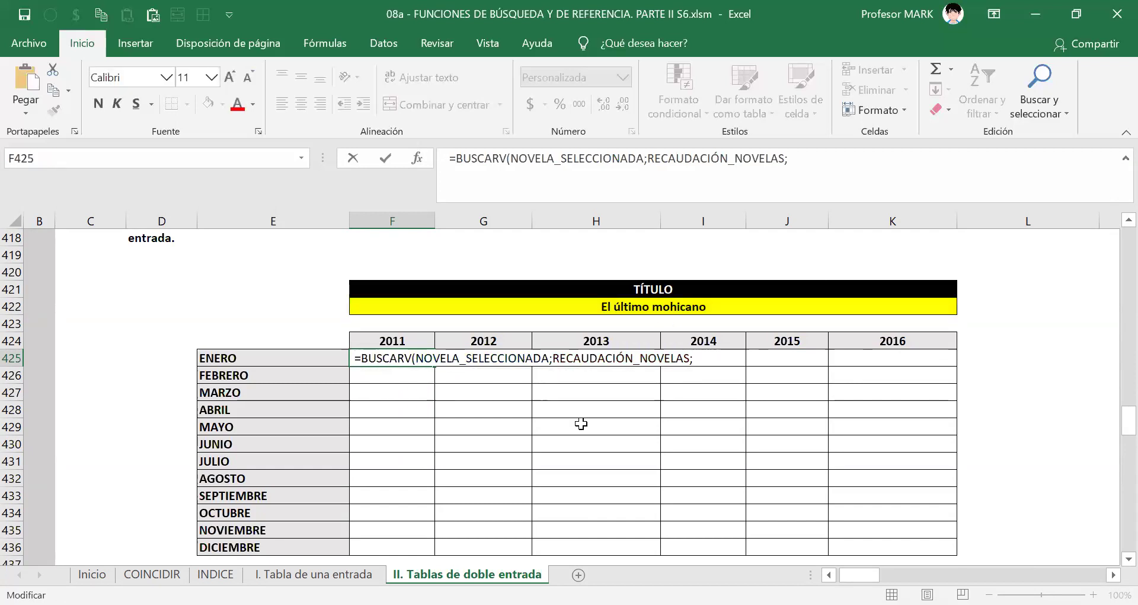
key("Return")
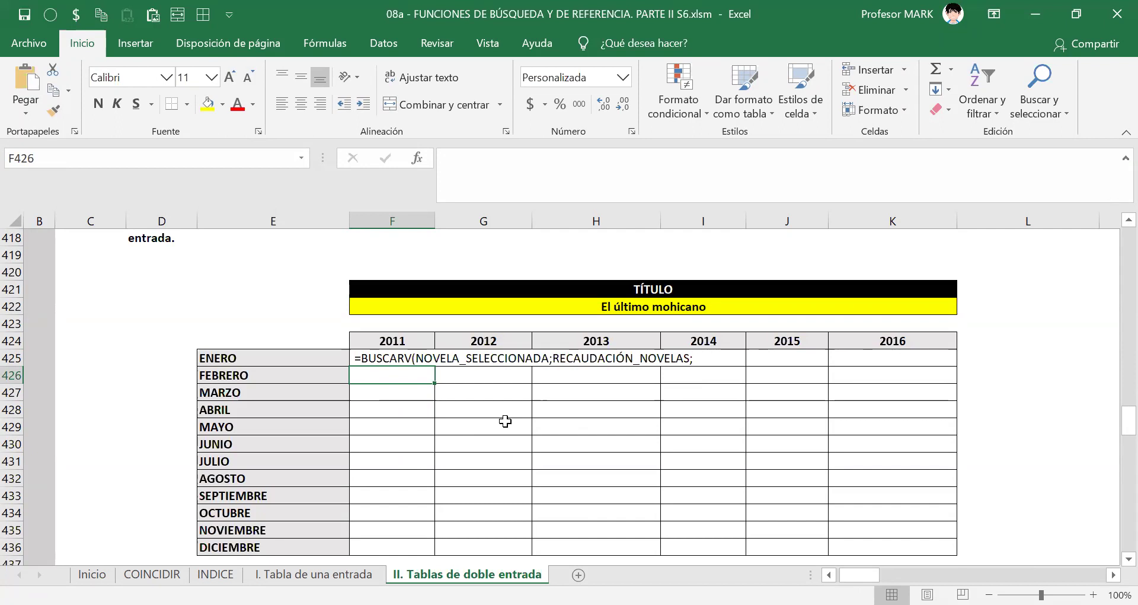
- Circle the revenue table's month-and-year headers from ENERO 2011 through JULIO 2011 in red
scroll(410, 359, "up", 5)
scroll(410, 359, "up", 4)
left_click(408, 354)
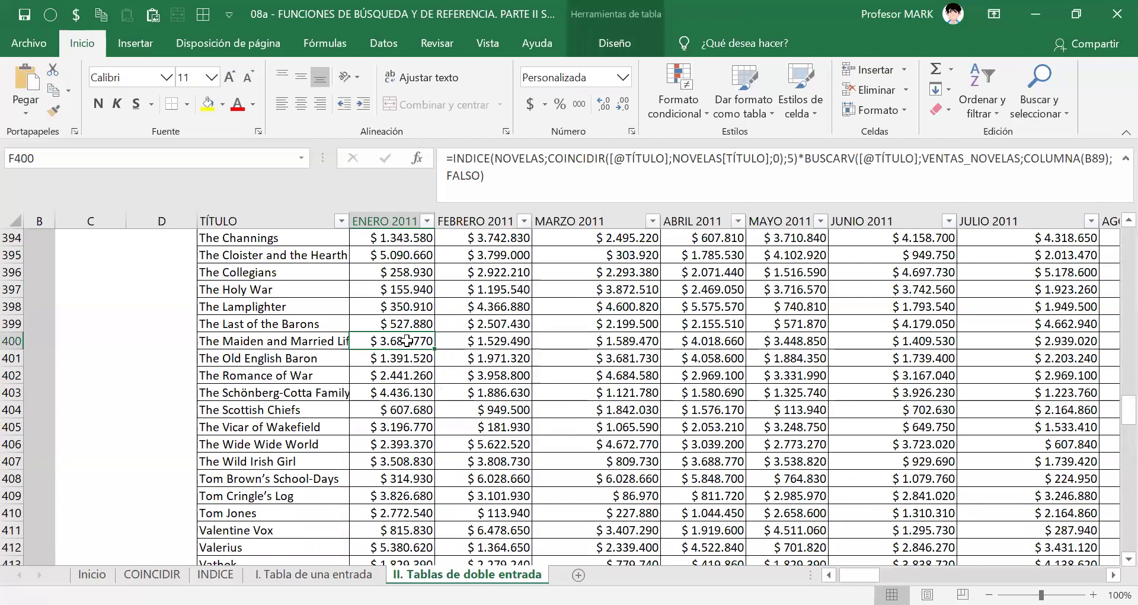
key("ctrl+Up")
scroll(407, 340, "up", 1)
scroll(391, 342, "up", 1)
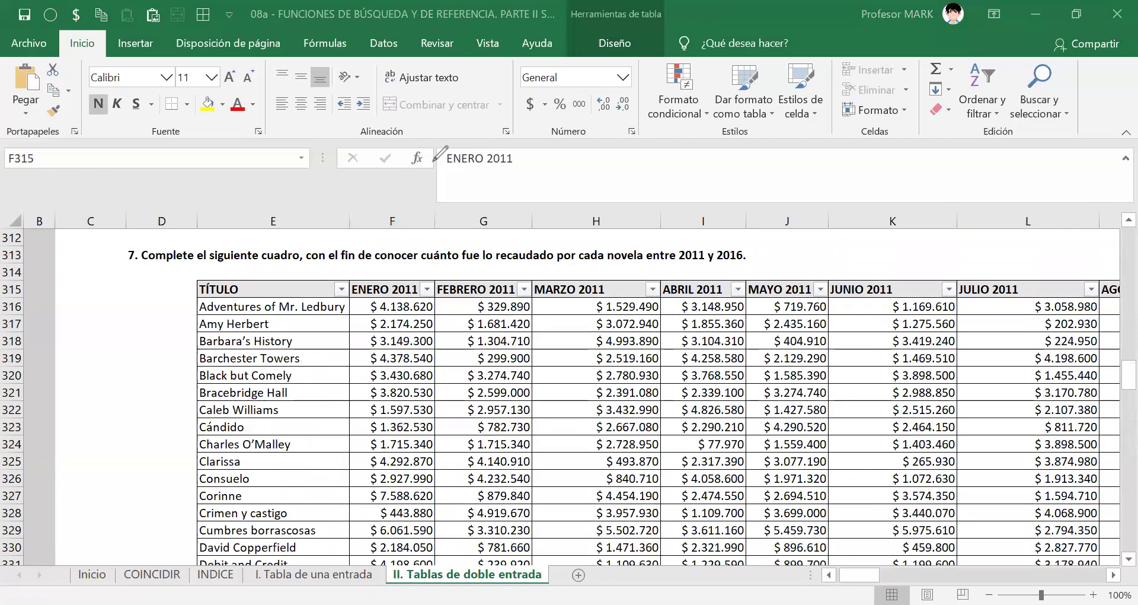
mouse_move(376, 260)
left_mouse_down()
mouse_move(343, 306)
mouse_move(415, 270)
mouse_move(371, 256)
left_mouse_up()
mouse_move(450, 261)
left_mouse_down()
mouse_move(504, 306)
mouse_move(503, 254)
mouse_move(462, 265)
mouse_move(525, 270)
left_mouse_up()
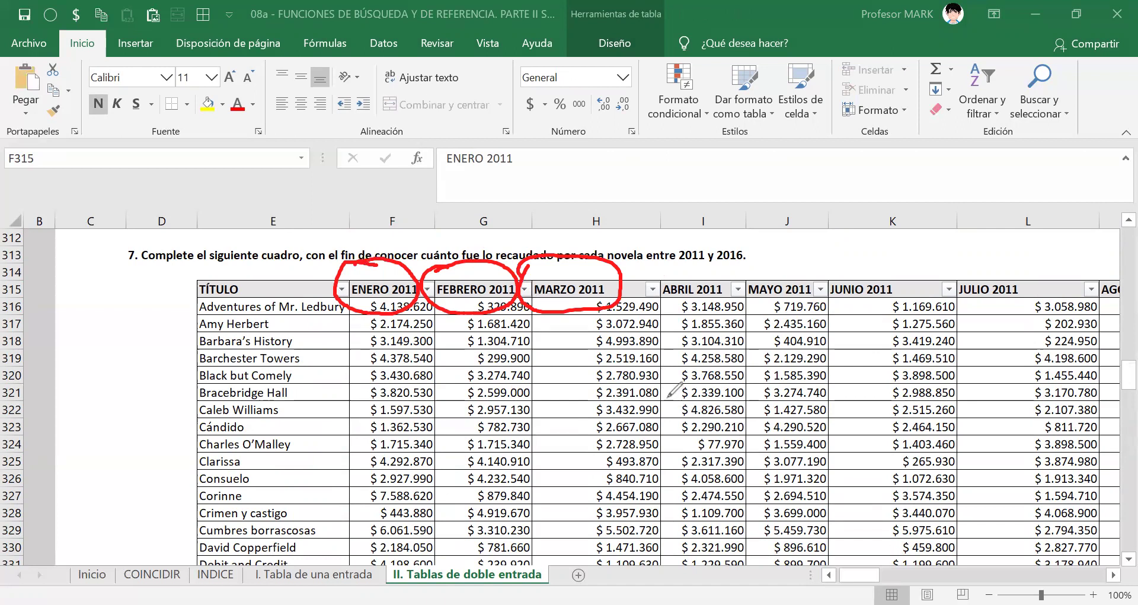
mouse_move(672, 260)
left_mouse_down()
mouse_move(678, 310)
mouse_move(722, 284)
mouse_move(700, 249)
left_mouse_up()
mouse_move(765, 262)
left_mouse_down()
mouse_move(744, 275)
mouse_move(814, 300)
mouse_move(765, 261)
left_mouse_up()
mouse_move(848, 260)
left_mouse_down()
mouse_move(824, 285)
mouse_move(910, 279)
mouse_move(831, 271)
left_mouse_up()
mouse_move(1007, 256)
left_mouse_down()
mouse_move(969, 307)
mouse_move(1028, 267)
mouse_move(979, 279)
left_mouse_up()
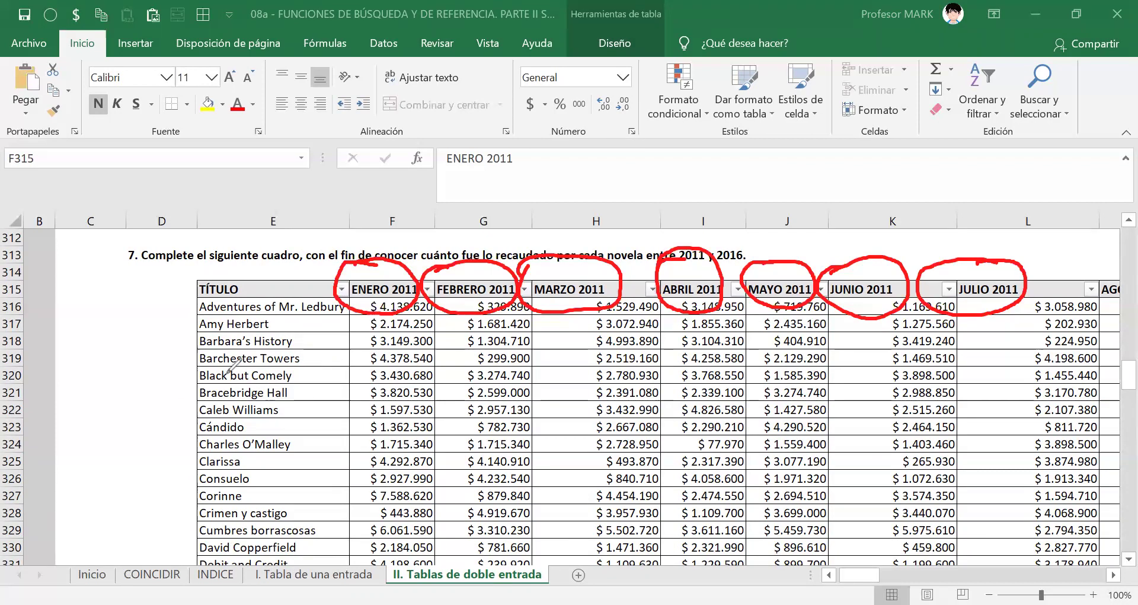
- Handwrite Mes&" "&Año over the revenue table in orange, with green ampersands, and frame the expression in green
mouse_move(231, 434)
left_mouse_down()
mouse_move(261, 393)
mouse_move(280, 395)
mouse_move(275, 436)
mouse_move(312, 415)
mouse_move(286, 410)
mouse_move(314, 427)
left_mouse_up()
left_click_drag(339, 393, 319, 425)
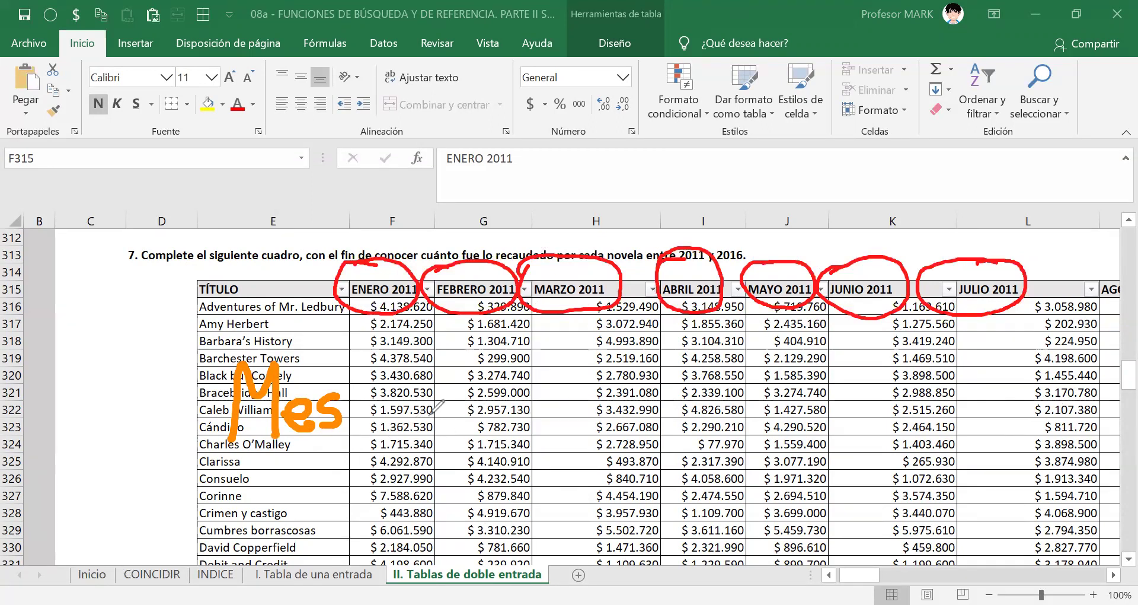
mouse_move(434, 375)
left_mouse_down()
mouse_move(437, 392)
mouse_move(537, 365)
left_mouse_up()
mouse_move(448, 396)
left_mouse_down()
mouse_move(455, 423)
mouse_move(491, 422)
mouse_move(501, 408)
left_mouse_up()
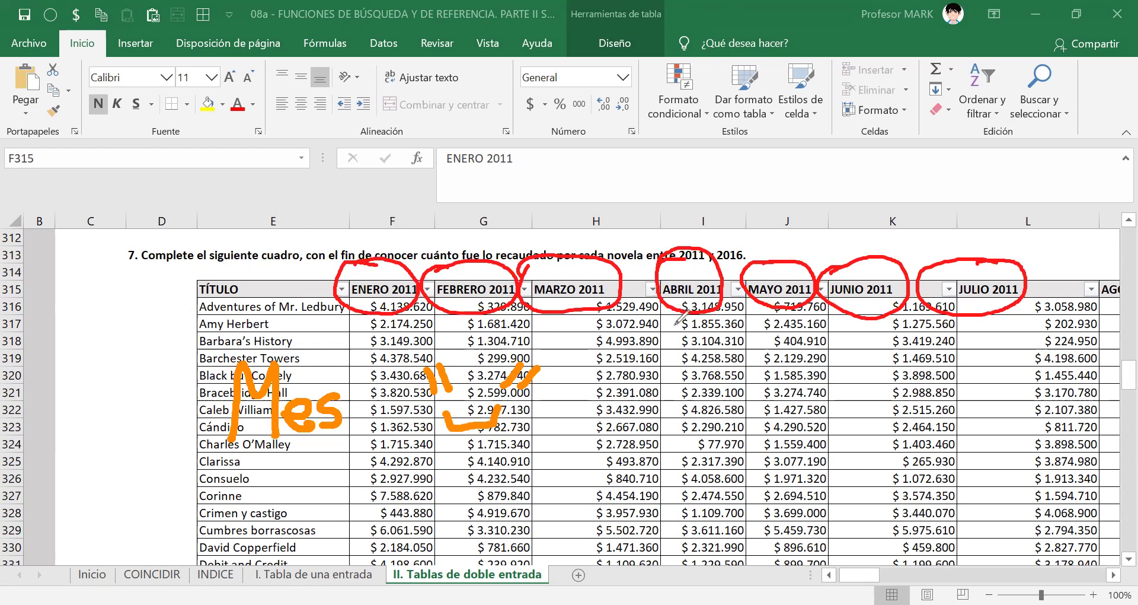
mouse_move(596, 435)
left_mouse_down()
mouse_move(632, 338)
mouse_move(645, 420)
mouse_move(641, 392)
mouse_move(686, 410)
left_mouse_up()
mouse_move(659, 363)
left_mouse_down()
mouse_move(692, 358)
mouse_move(697, 389)
mouse_move(722, 382)
mouse_move(706, 372)
left_mouse_up()
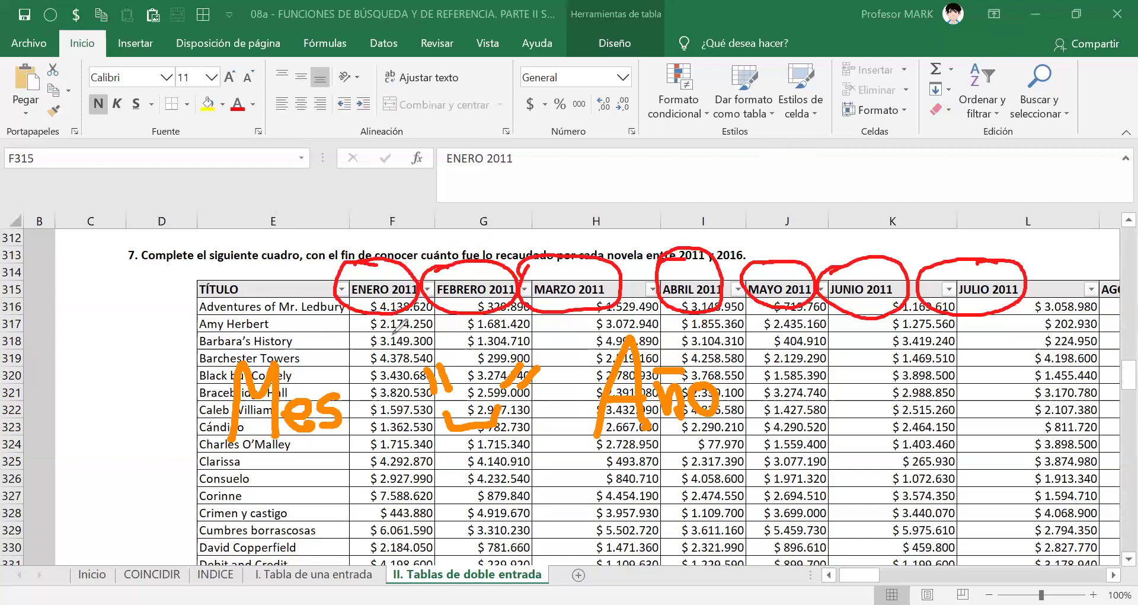
mouse_move(411, 409)
left_mouse_down()
mouse_move(403, 350)
mouse_move(370, 412)
mouse_move(418, 382)
mouse_move(367, 422)
left_mouse_up()
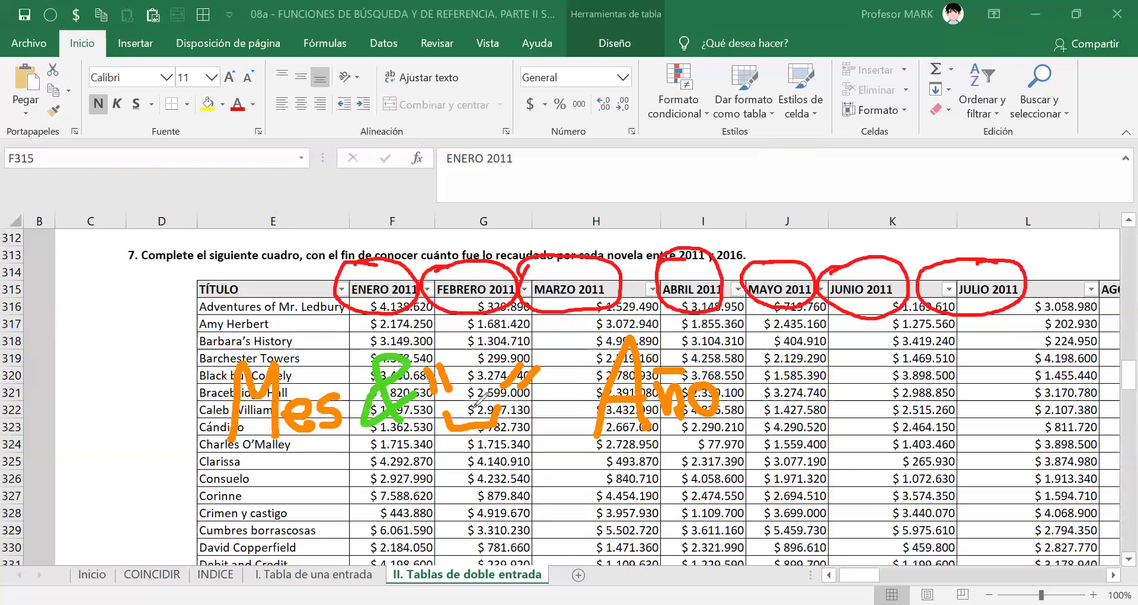
mouse_move(572, 424)
left_mouse_down()
mouse_move(577, 369)
mouse_move(530, 418)
mouse_move(589, 380)
left_mouse_up()
mouse_move(181, 458)
left_mouse_down()
mouse_move(533, 460)
mouse_move(754, 359)
mouse_move(458, 320)
mouse_move(214, 335)
mouse_move(182, 458)
left_mouse_up()
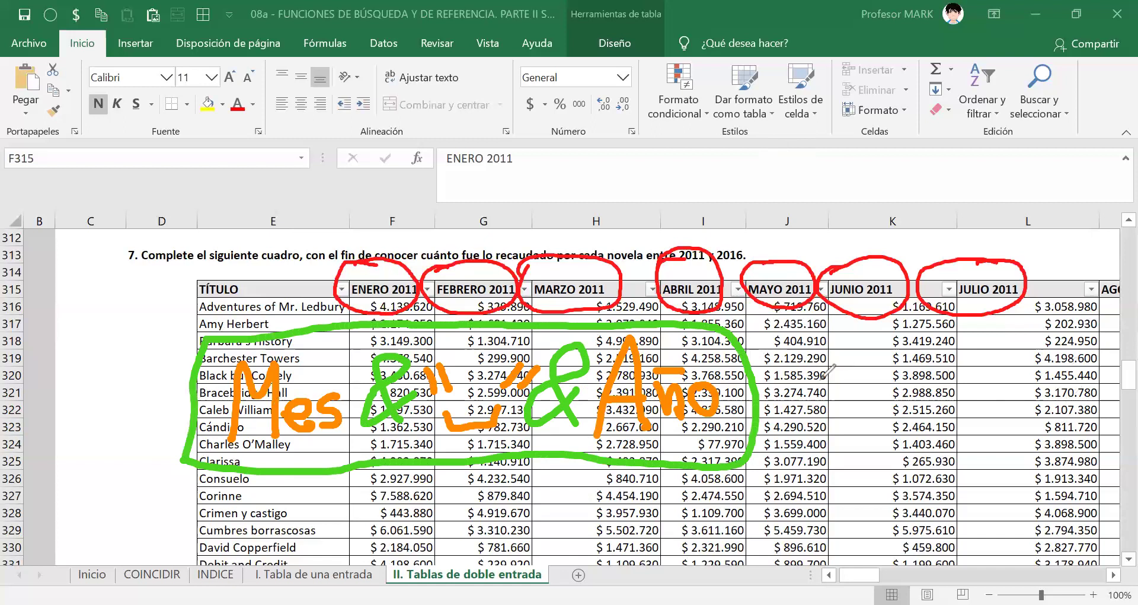
- Handwrite Título in green with a double underline, draw a bracket and arrow along the header row, and clear all marks
left_click_drag(806, 352, 790, 442)
left_click_drag(775, 364, 838, 342)
mouse_move(832, 400)
left_mouse_down()
mouse_move(834, 424)
mouse_move(849, 377)
mouse_move(889, 442)
left_mouse_up()
mouse_move(869, 386)
left_mouse_down()
mouse_move(924, 382)
mouse_move(946, 418)
mouse_move(951, 369)
mouse_move(970, 424)
left_mouse_up()
mouse_move(1007, 379)
left_mouse_down()
mouse_move(991, 415)
mouse_move(1007, 376)
left_mouse_up()
left_click_drag(809, 472, 1012, 459)
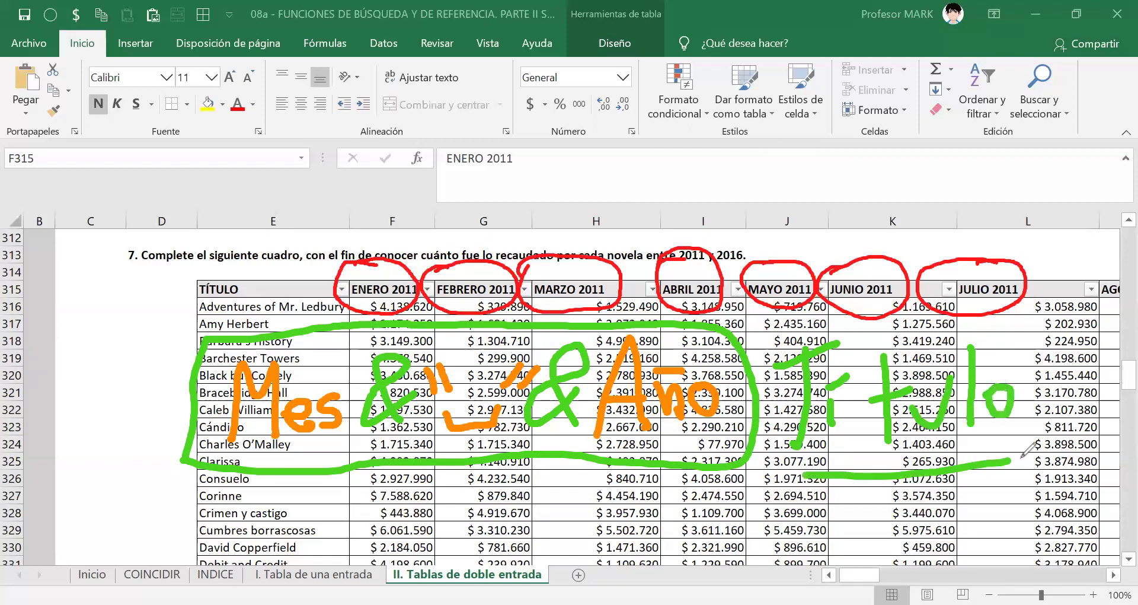
left_click_drag(829, 498, 978, 493)
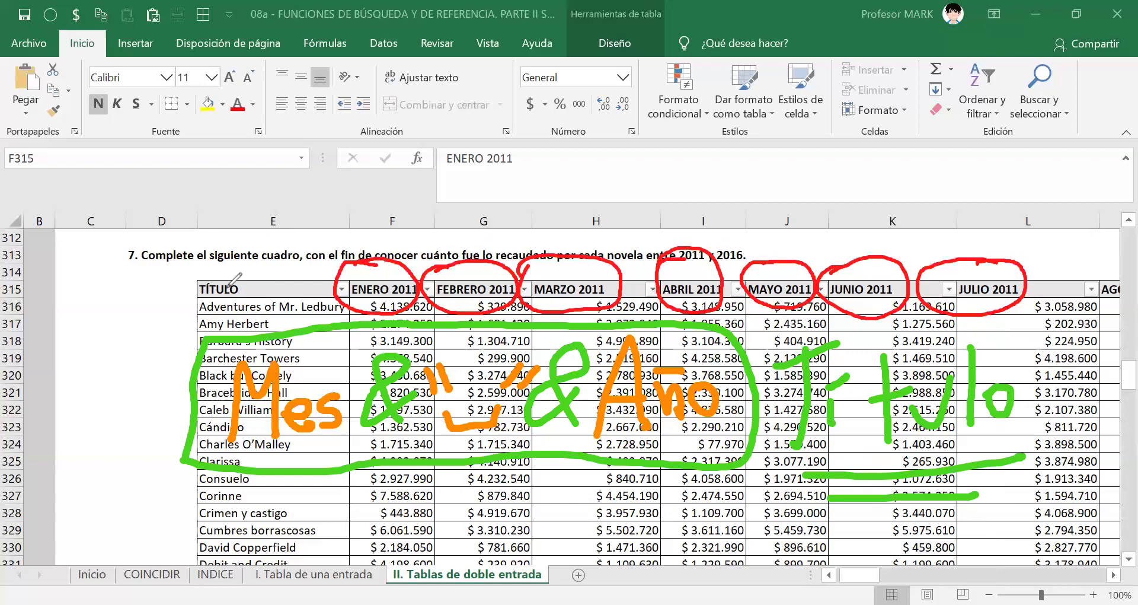
mouse_move(341, 243)
left_mouse_down()
mouse_move(317, 282)
mouse_move(320, 319)
left_mouse_up()
mouse_move(347, 273)
left_mouse_down()
mouse_move(904, 276)
mouse_move(891, 301)
left_mouse_up()
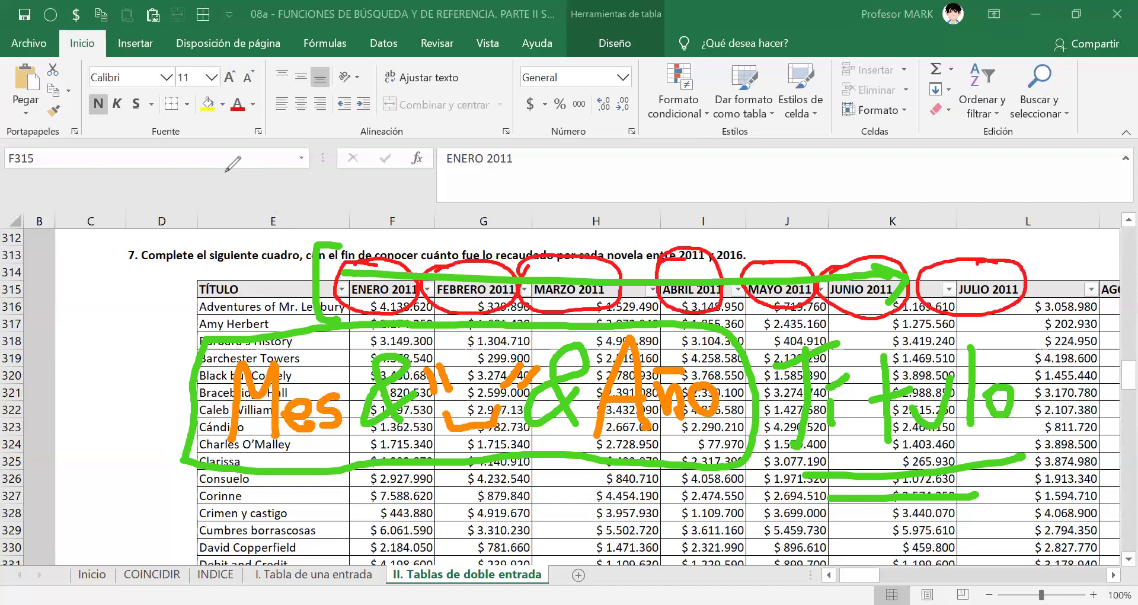
key("Escape")
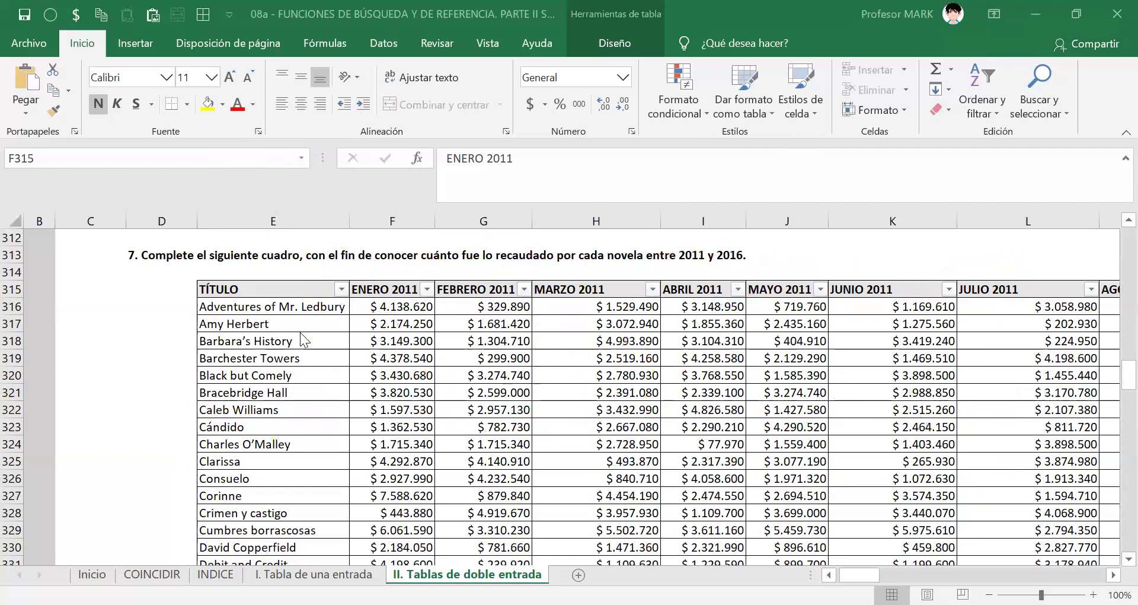
- Return to exercise 8's query table and examine the month labels in E425:E436 and the year headers in F424:K424
key("ctrl+Down")
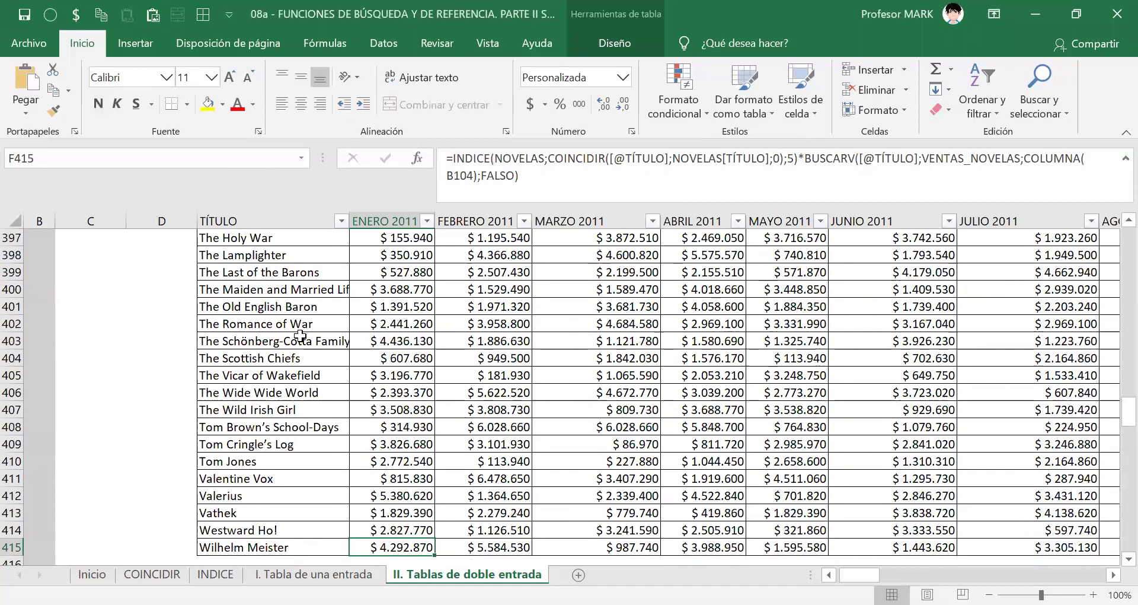
scroll(344, 498, "down", 6)
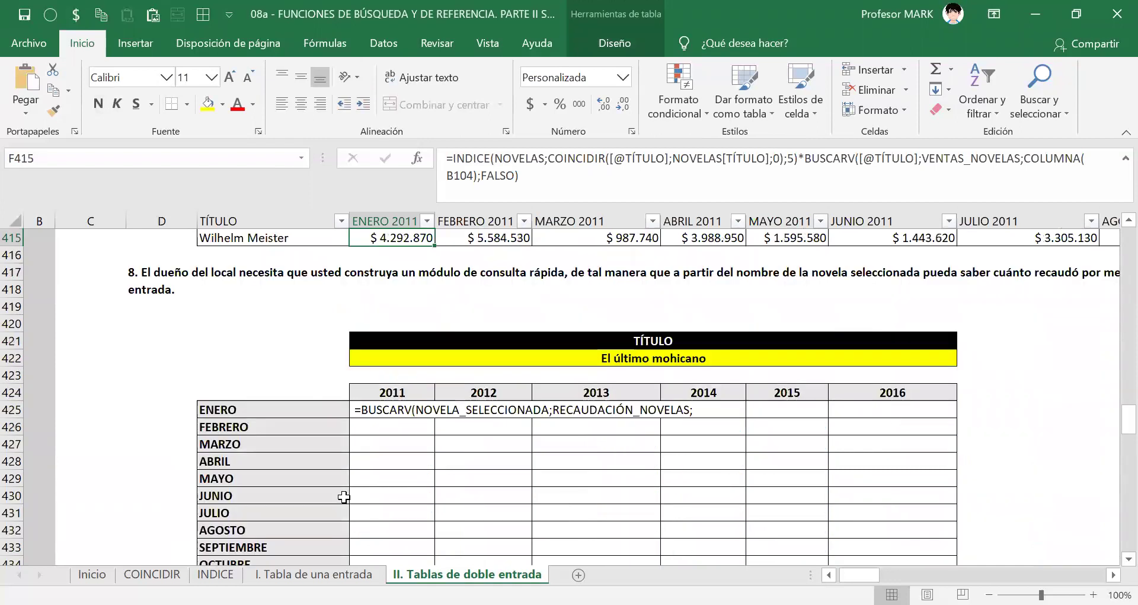
scroll(344, 497, "down", 3)
scroll(341, 497, "up", 2)
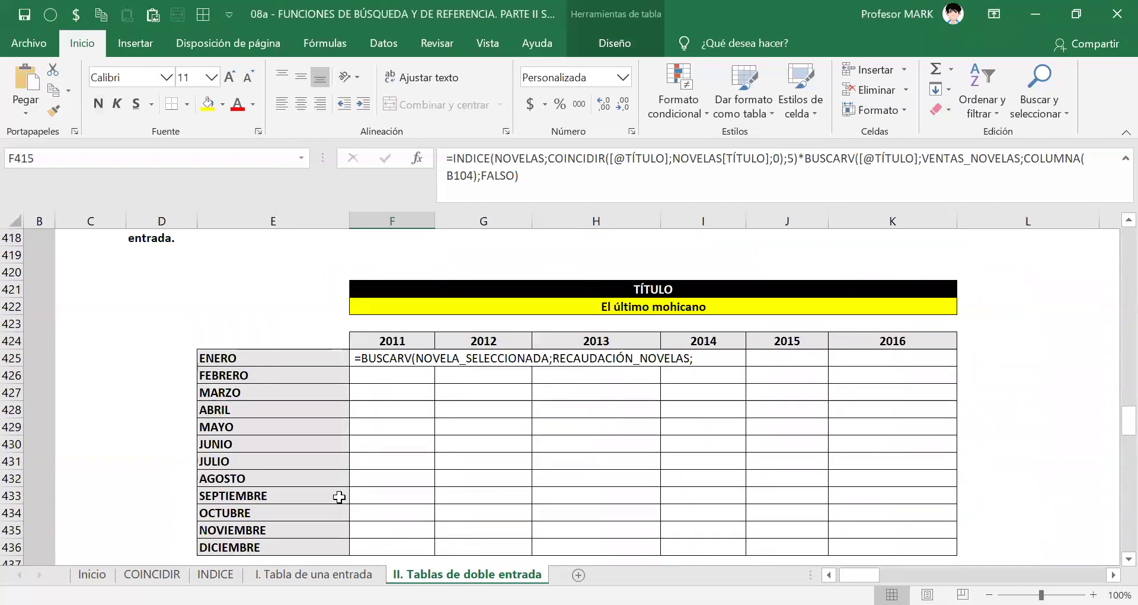
left_click_drag(285, 358, 311, 550)
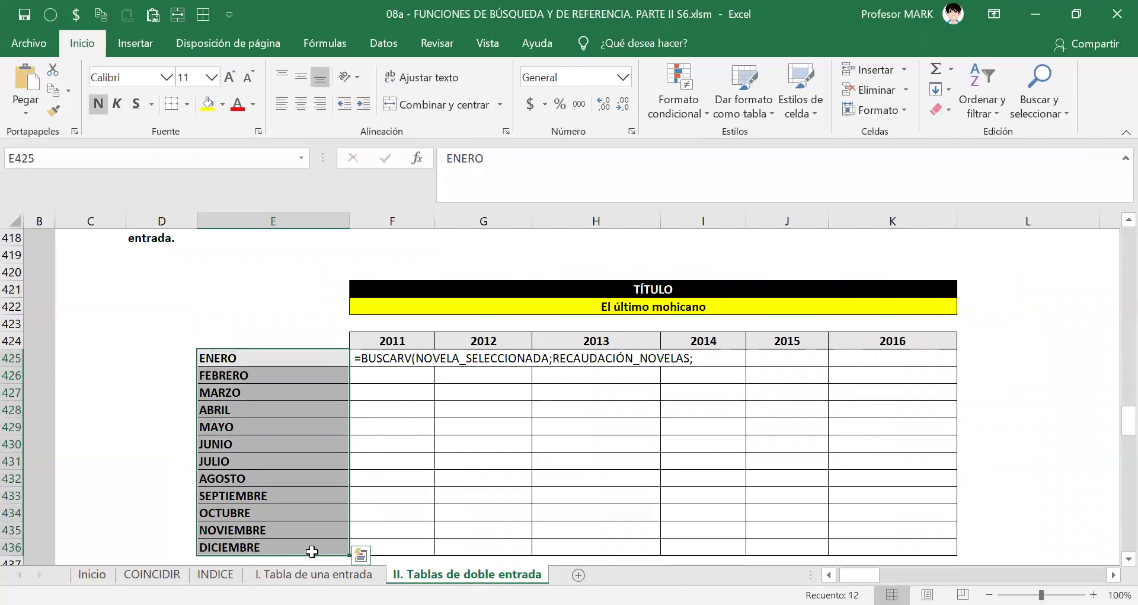
left_click_drag(385, 340, 944, 338)
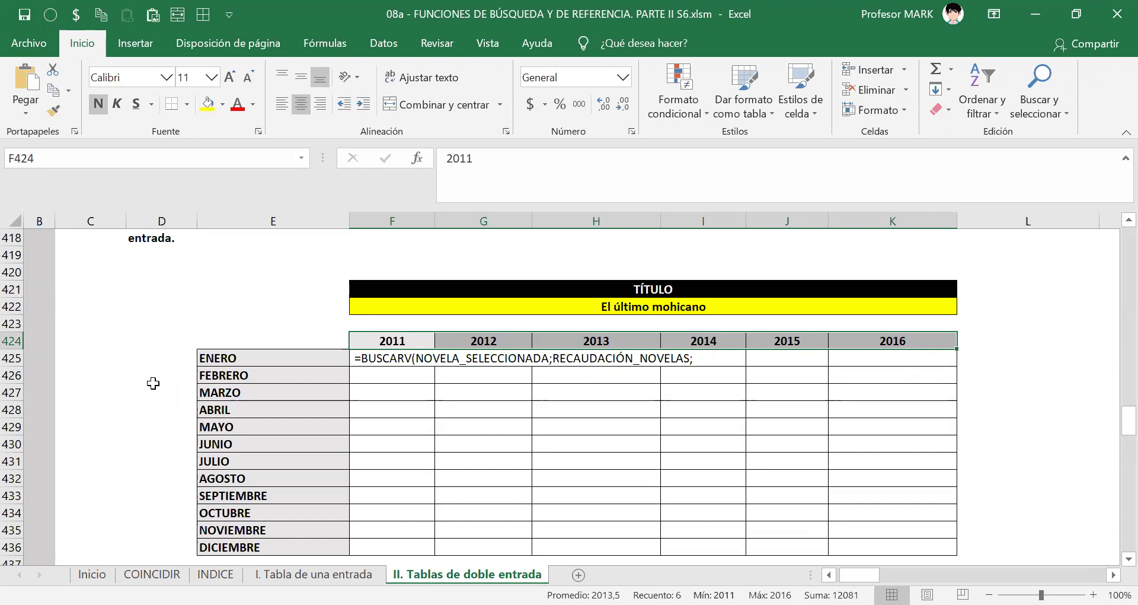
left_click_drag(301, 358, 292, 548)
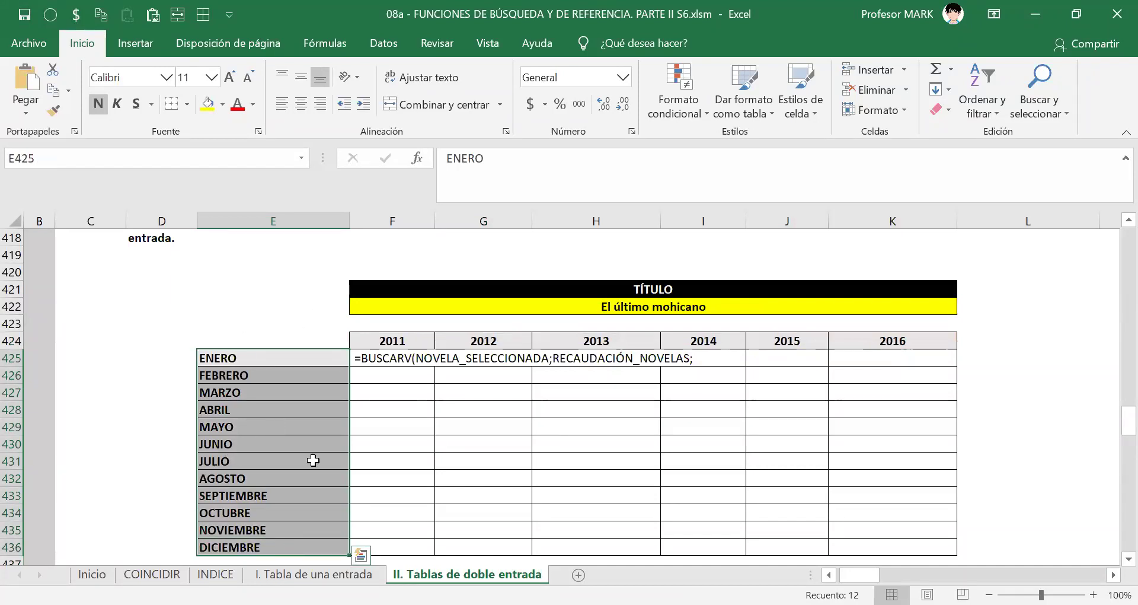
left_click_drag(390, 340, 908, 355)
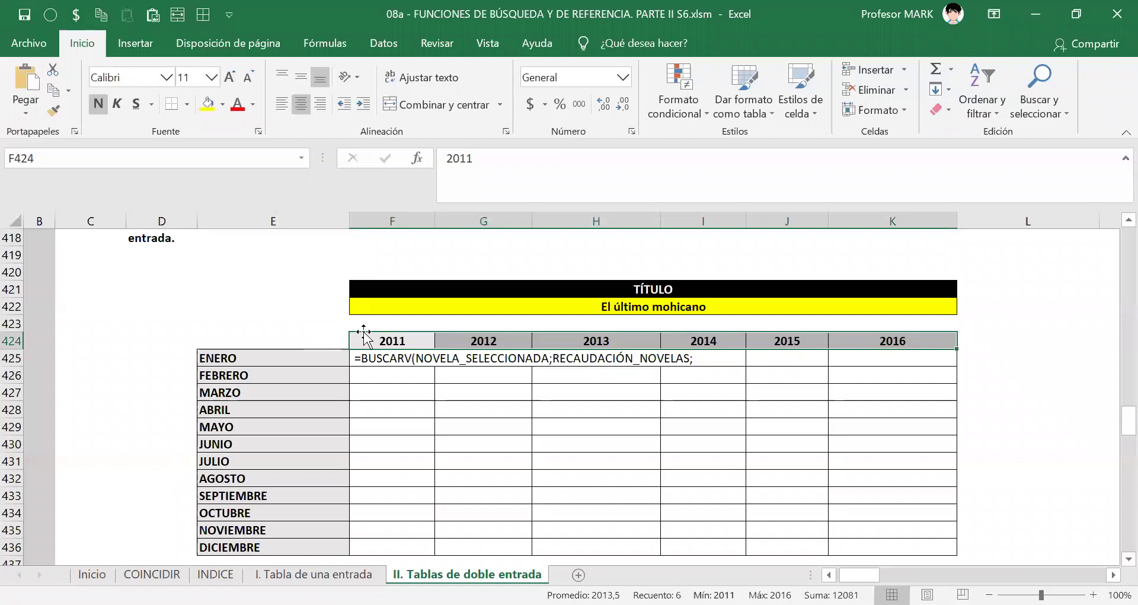
- Reopen the unfinished BUSCARV formula in F425 and start a nested COINCIDIR function as its column index argument
left_click(418, 359)
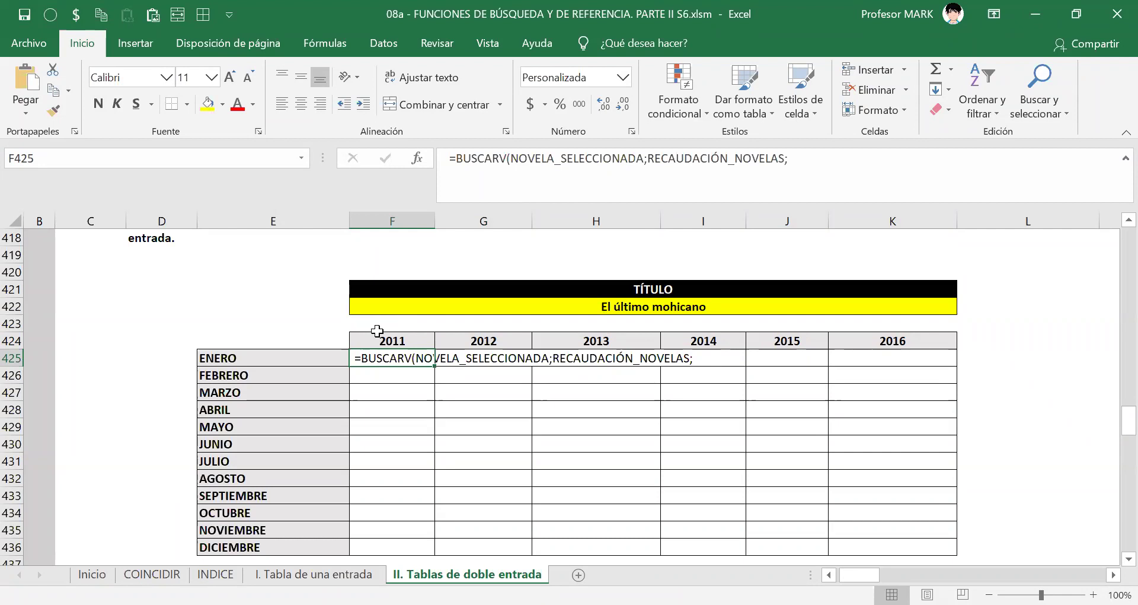
double_click(371, 358)
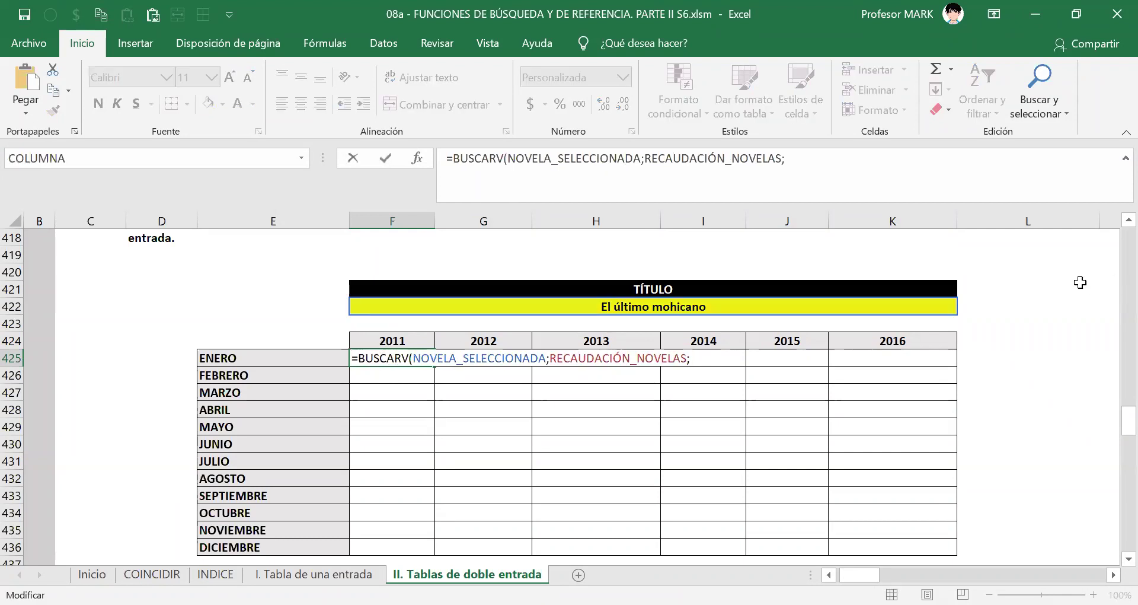
left_click(701, 357)
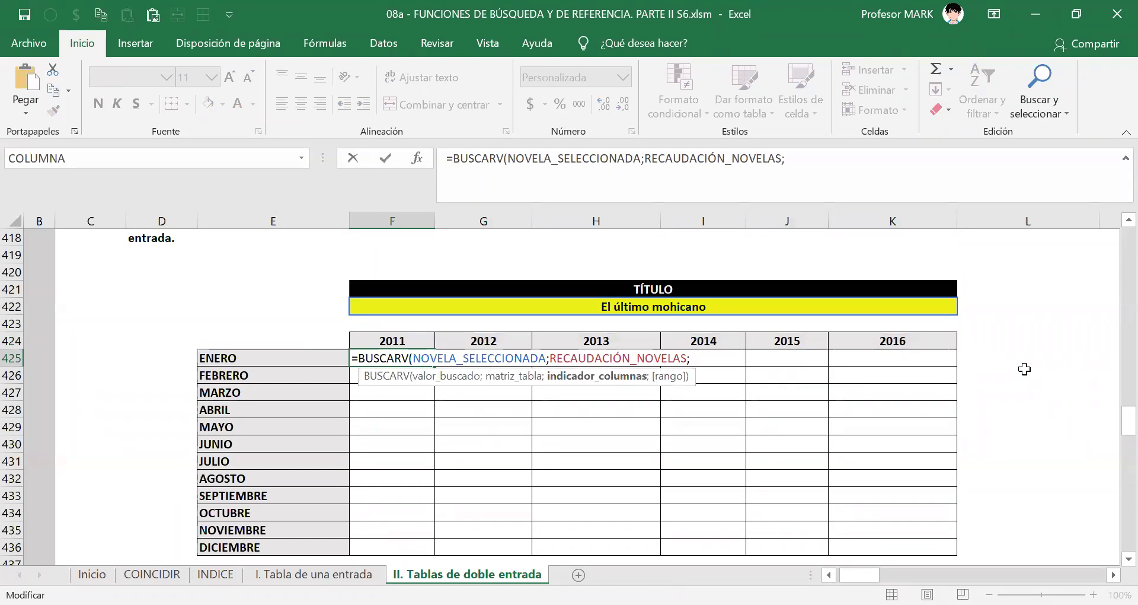
type("COINCIDIR(")
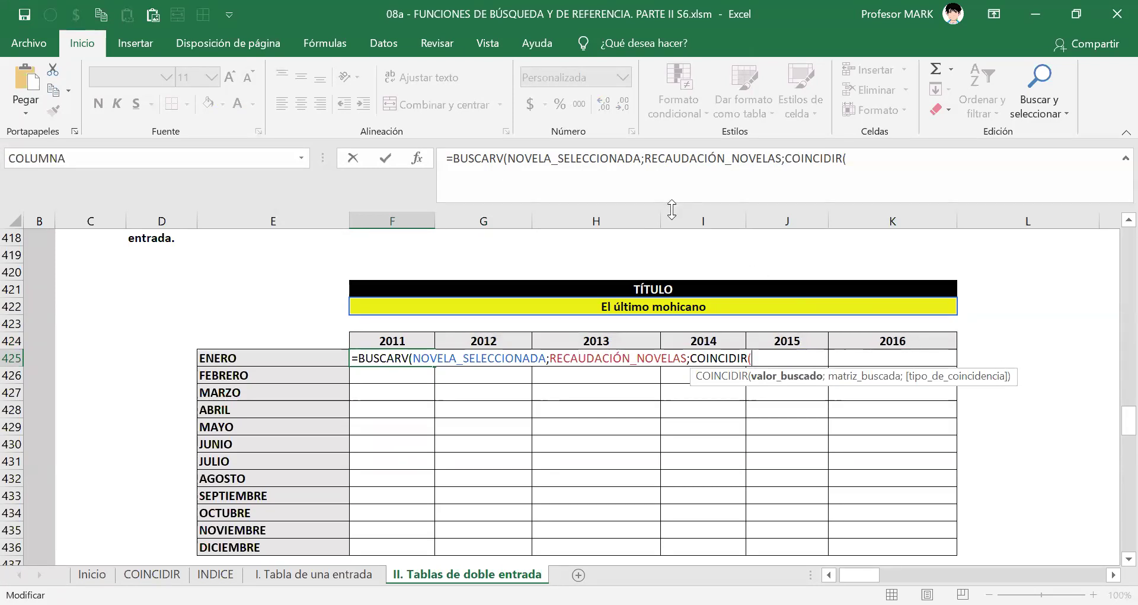
left_click(468, 153)
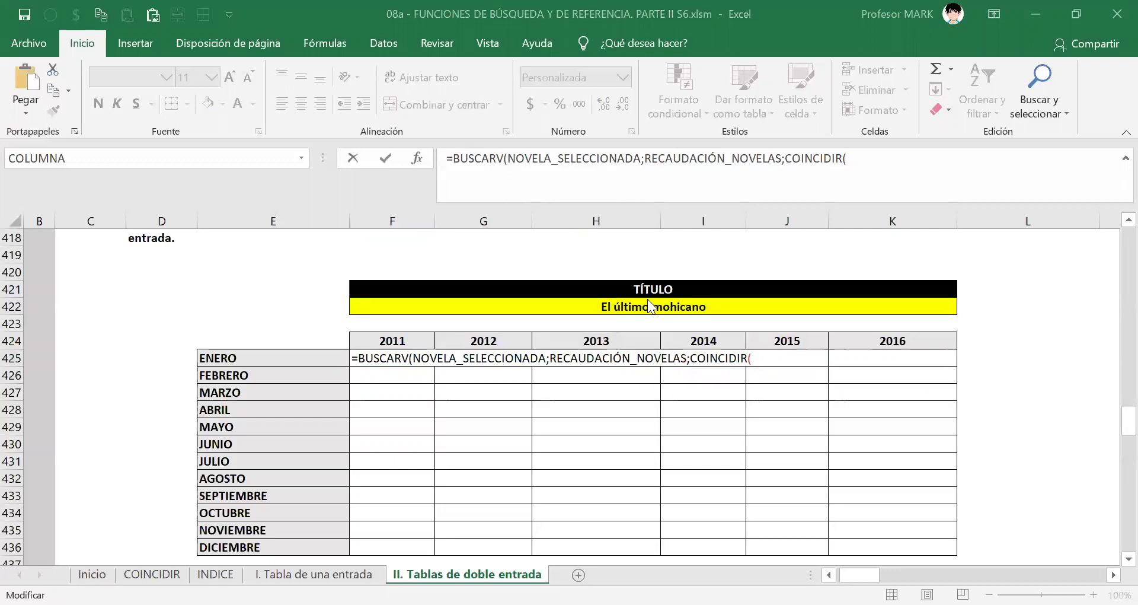
left_click(761, 360)
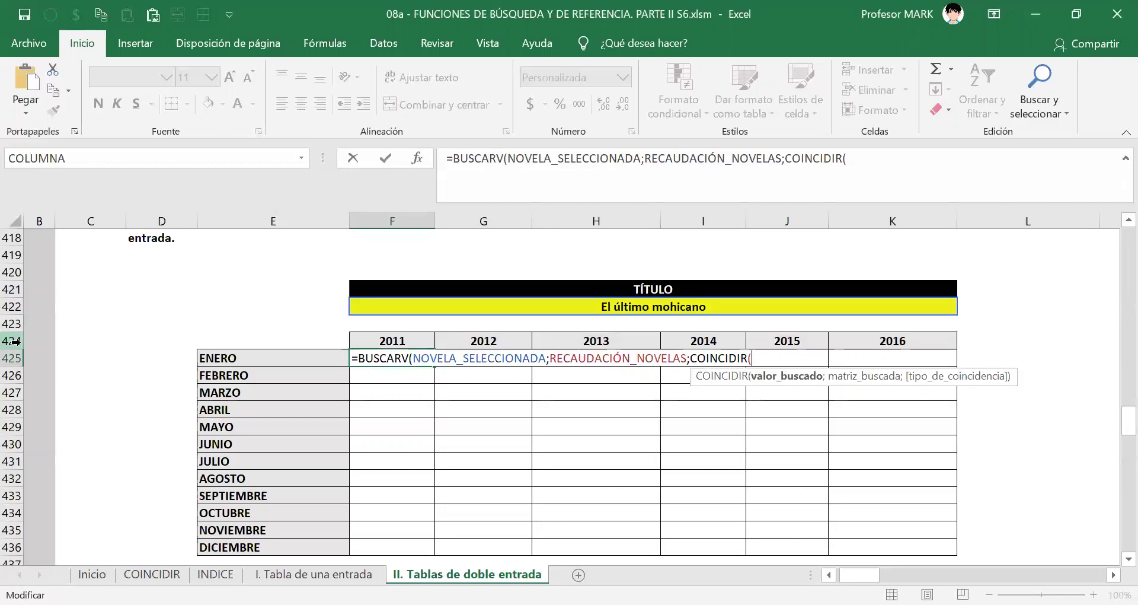
- Set the COINCIDIR lookup value to E425&" "&F424, joining the month and the year with a space
left_click(260, 360)
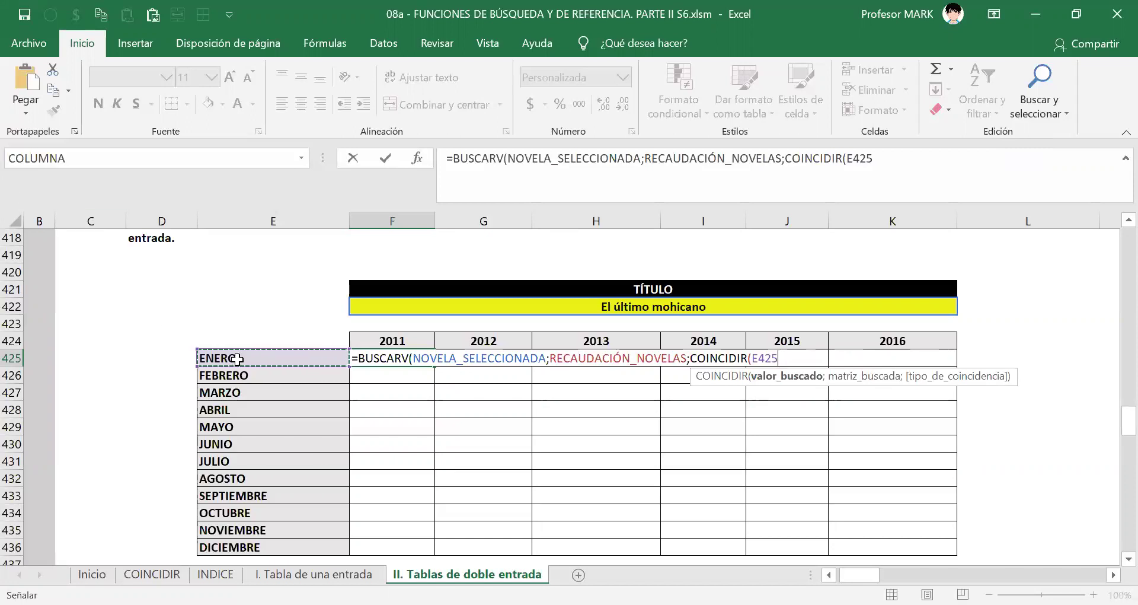
type("&\" \"&")
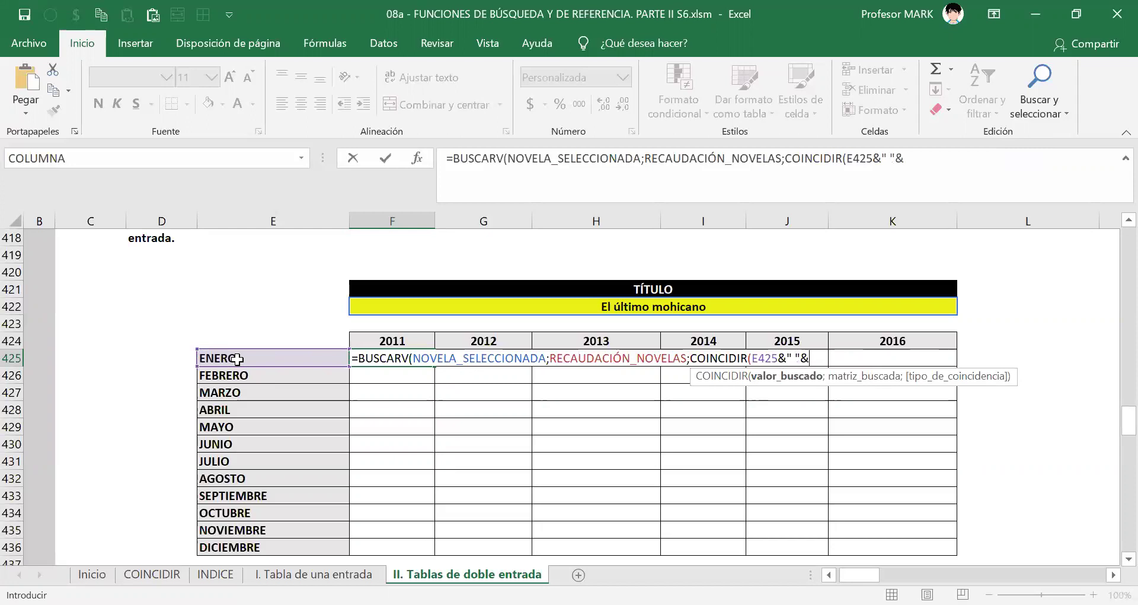
left_click(408, 340)
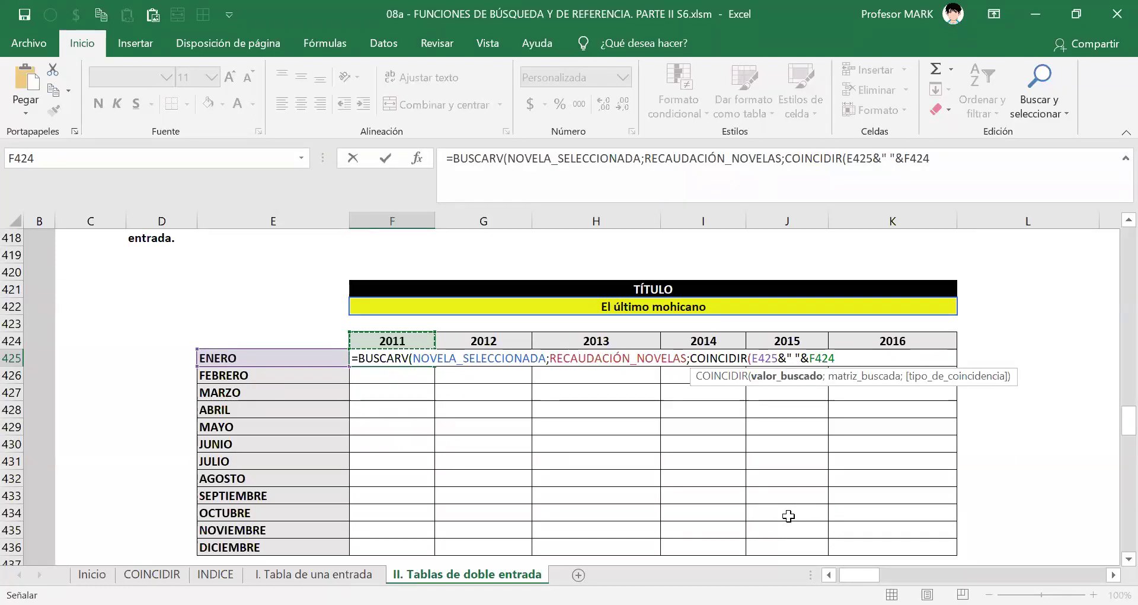
- Evaluate the COINCIDIR lookup value inside the formula to check its text, and undo the evaluation
left_click(775, 380)
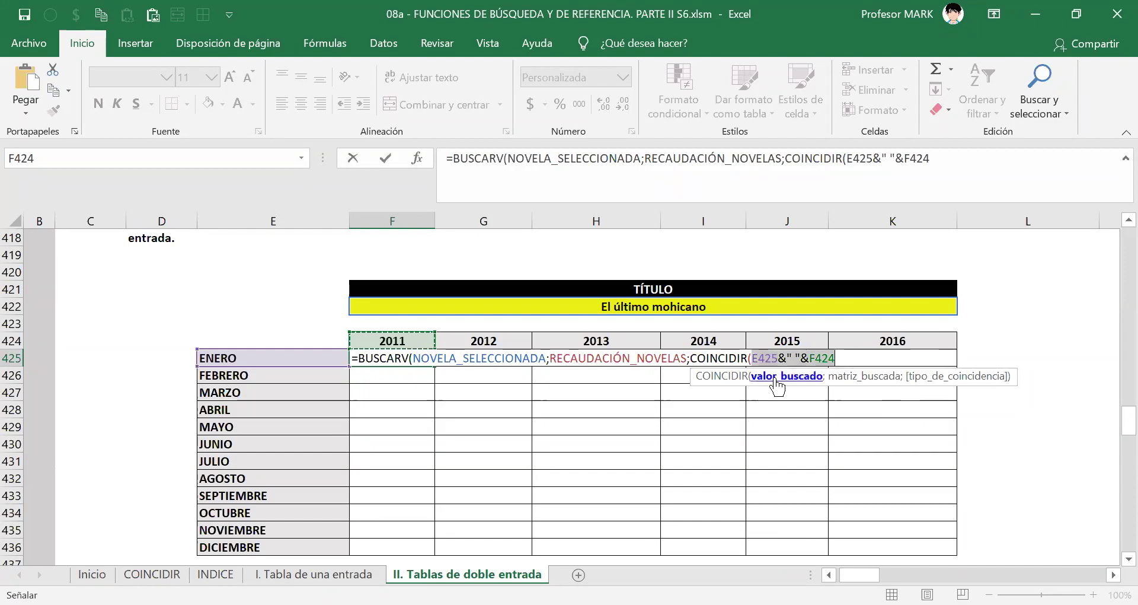
key("F9")
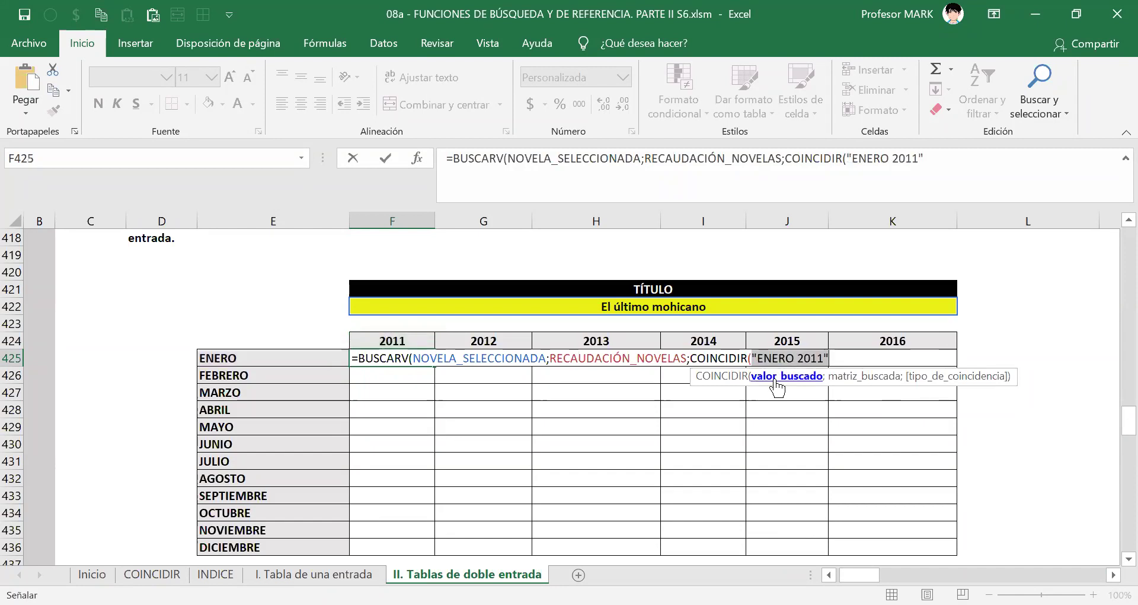
key("ctrl+z")
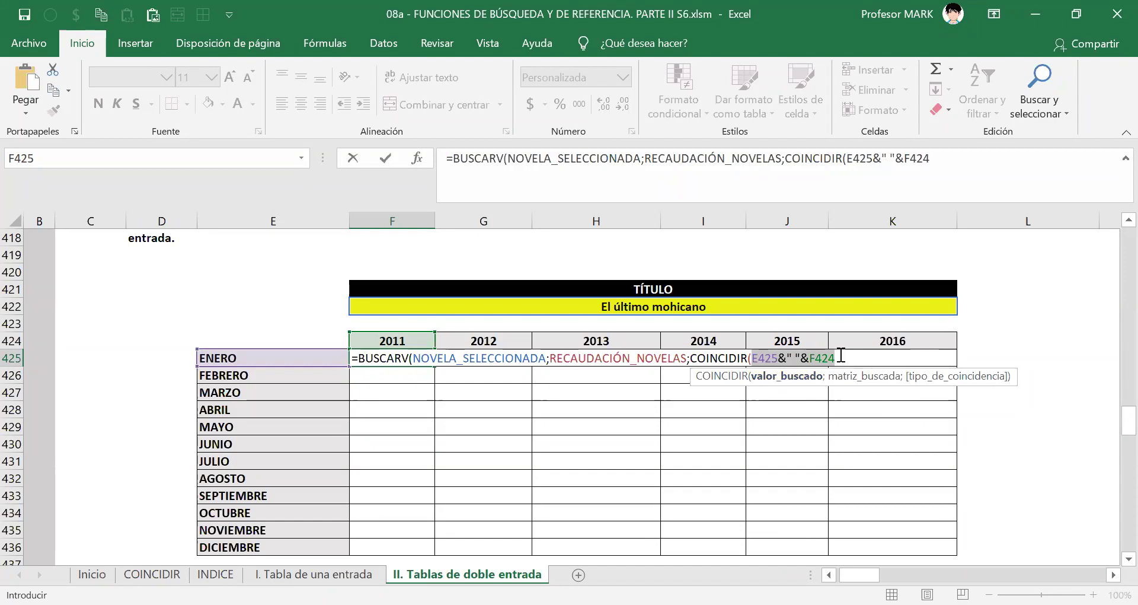
- Enter the RECAUDACIÓN_NOVELAS table as the COINCIDIR lookup array in F425's formula, after checking the table in exercise 7
key("F2")
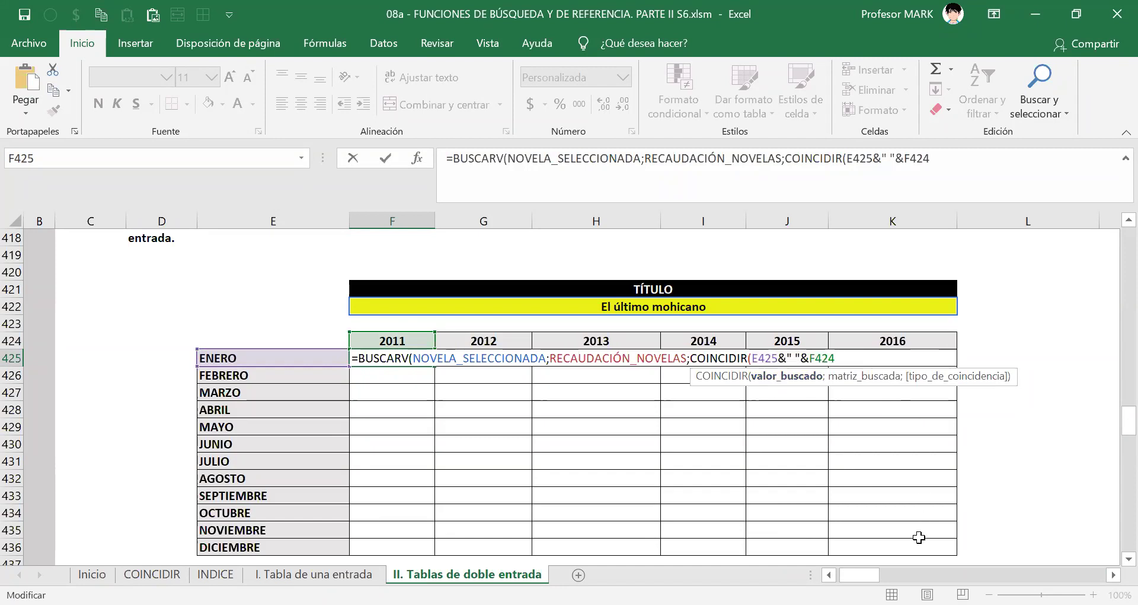
type(";")
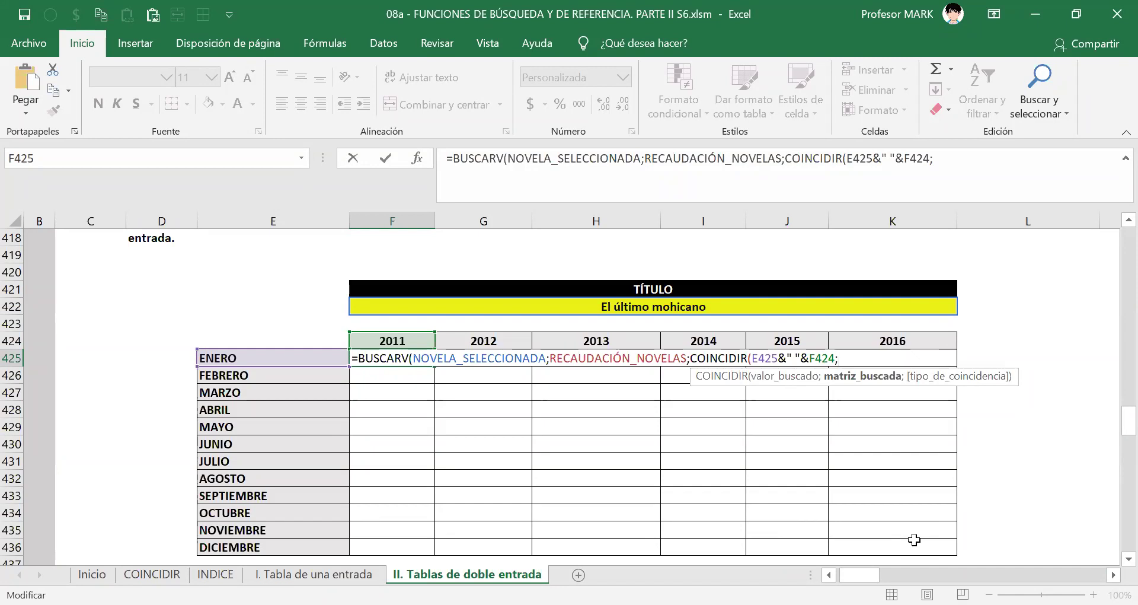
scroll(423, 477, "up", 20)
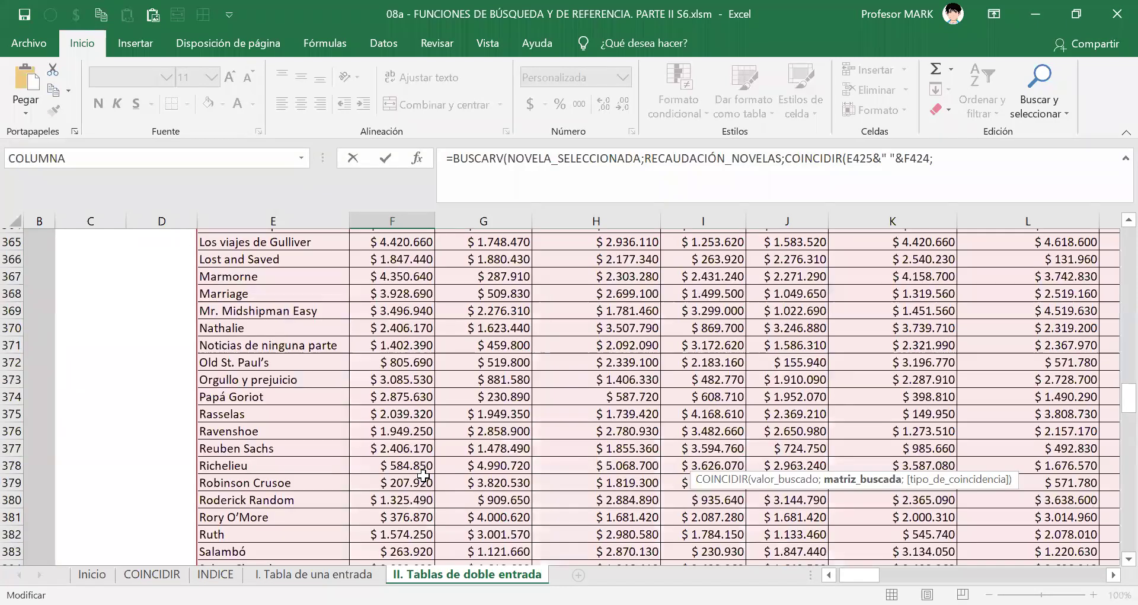
scroll(424, 477, "up", 11)
scroll(424, 477, "down", 4)
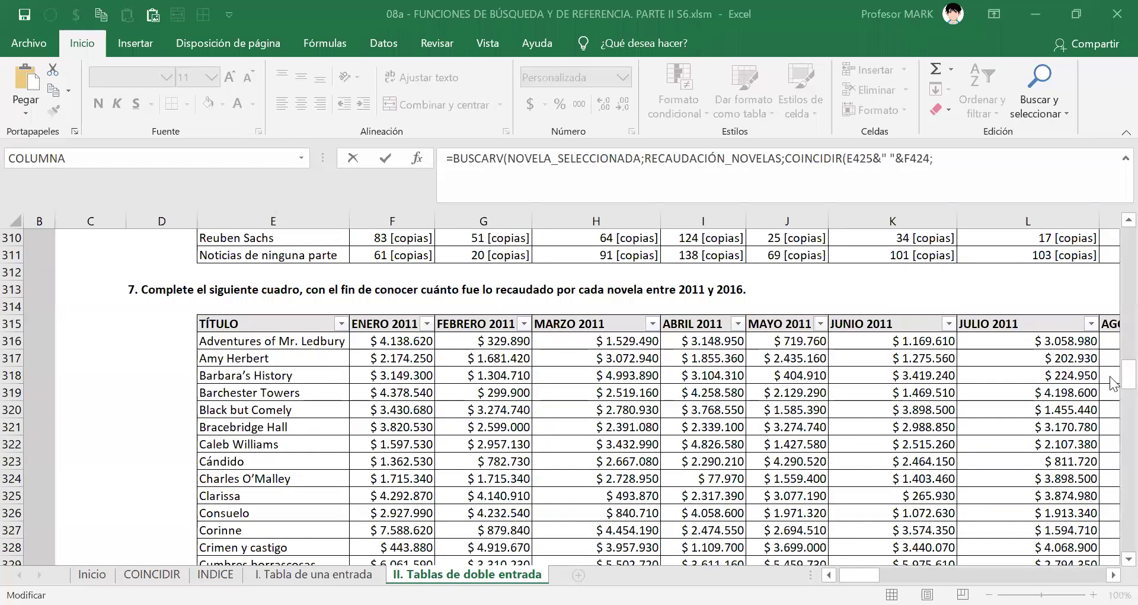
left_click_drag(1110, 382, 1099, 404)
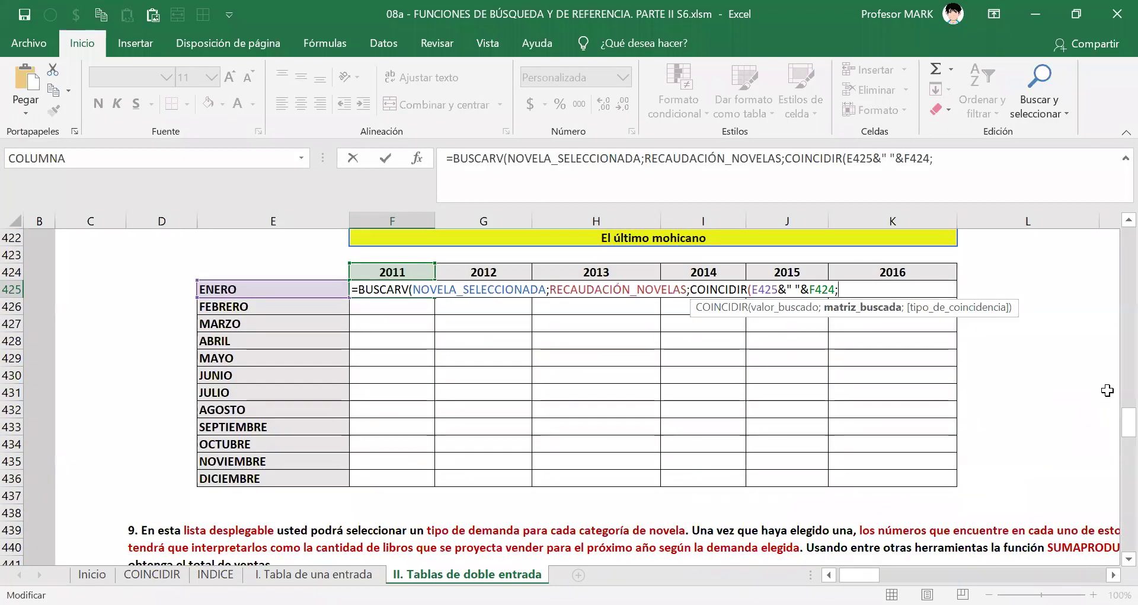
type("rec")
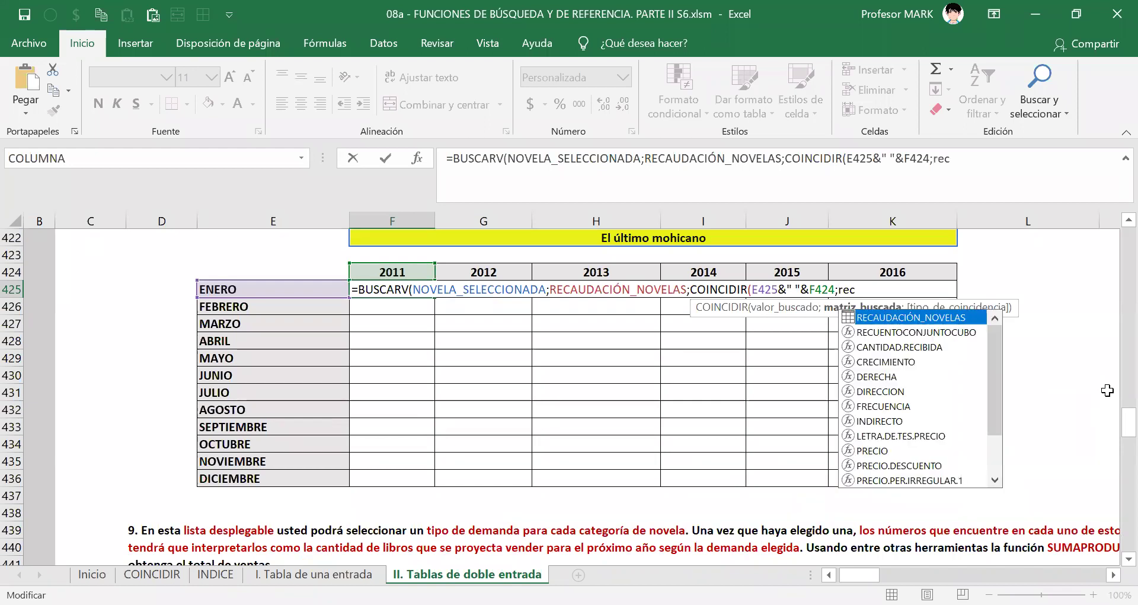
key("Tab")
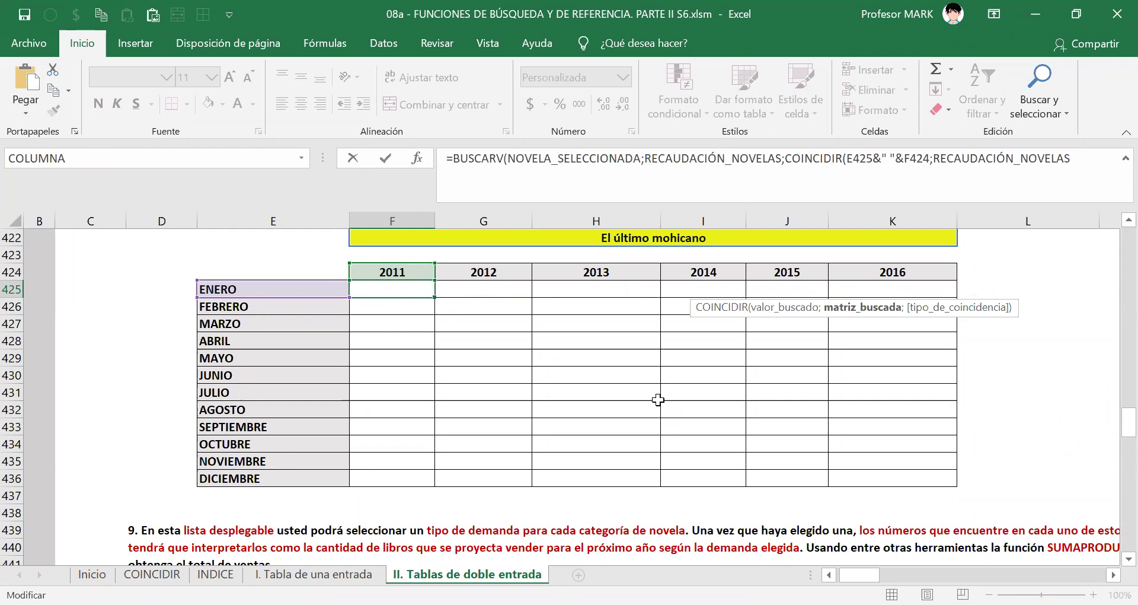
- Restrict the COINCIDIR lookup array to the table's header row with RECAUDACIÓN_NOVELAS[#Encabezados]
scroll(657, 399, "up", 8)
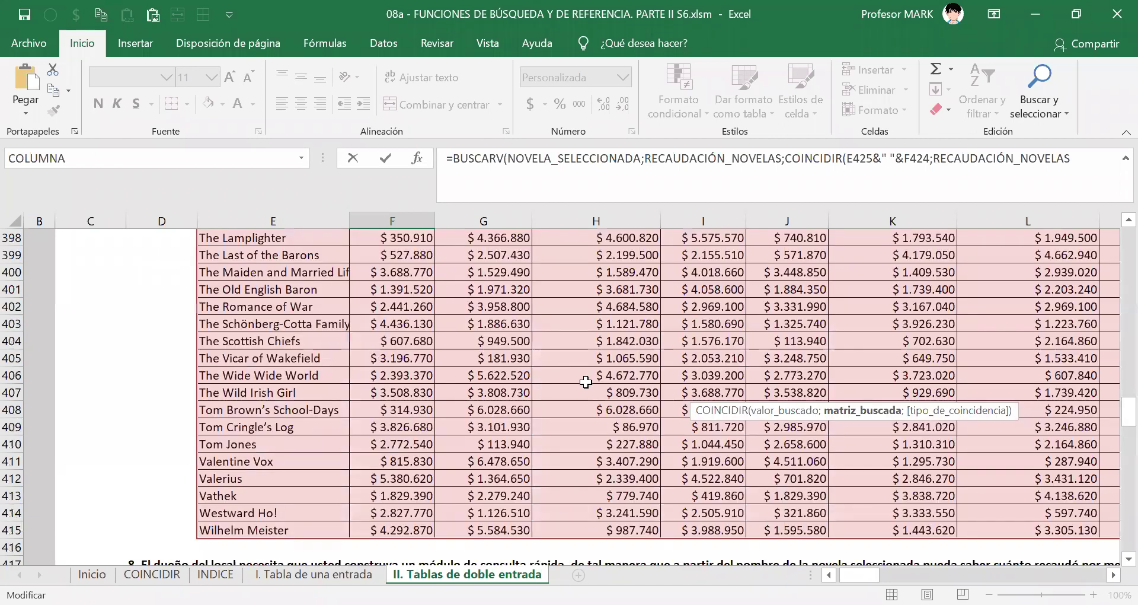
scroll(586, 381, "down", 7)
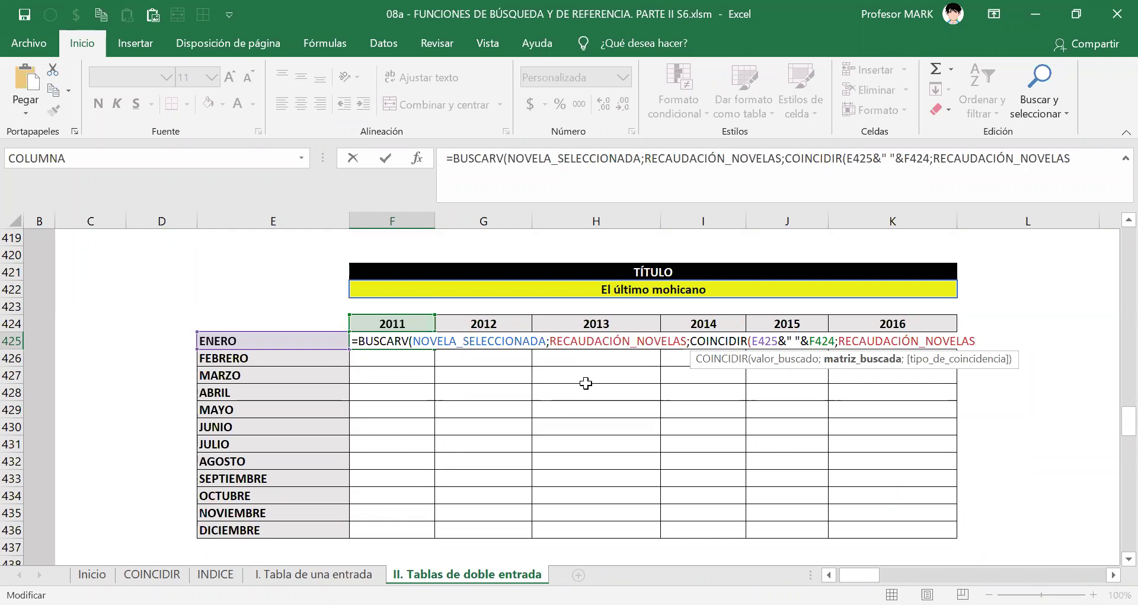
type("[#")
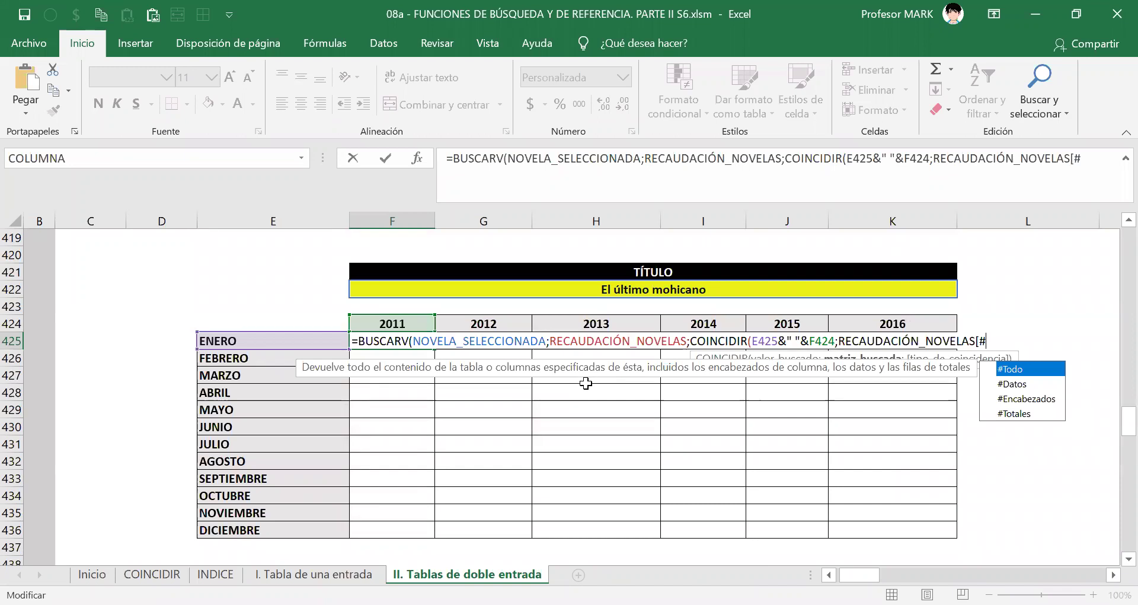
key("Down")
key("Down")
key("Tab")
type("]")
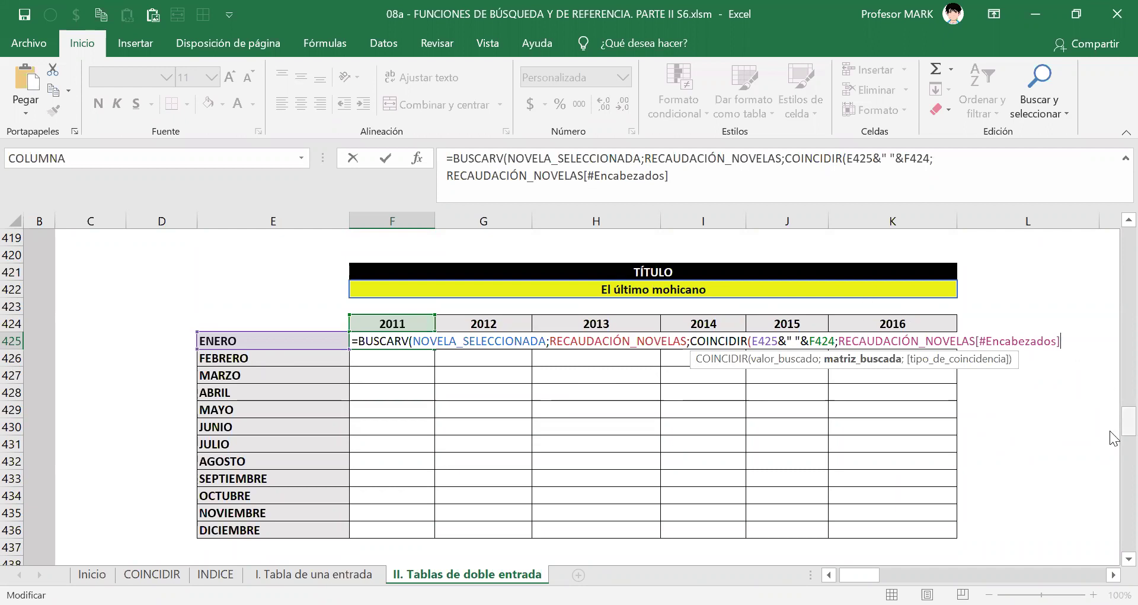
- Check the referenced header row in exercise 7's table, and close COINCIDIR with match type 0
left_click_drag(1110, 432, 1110, 399)
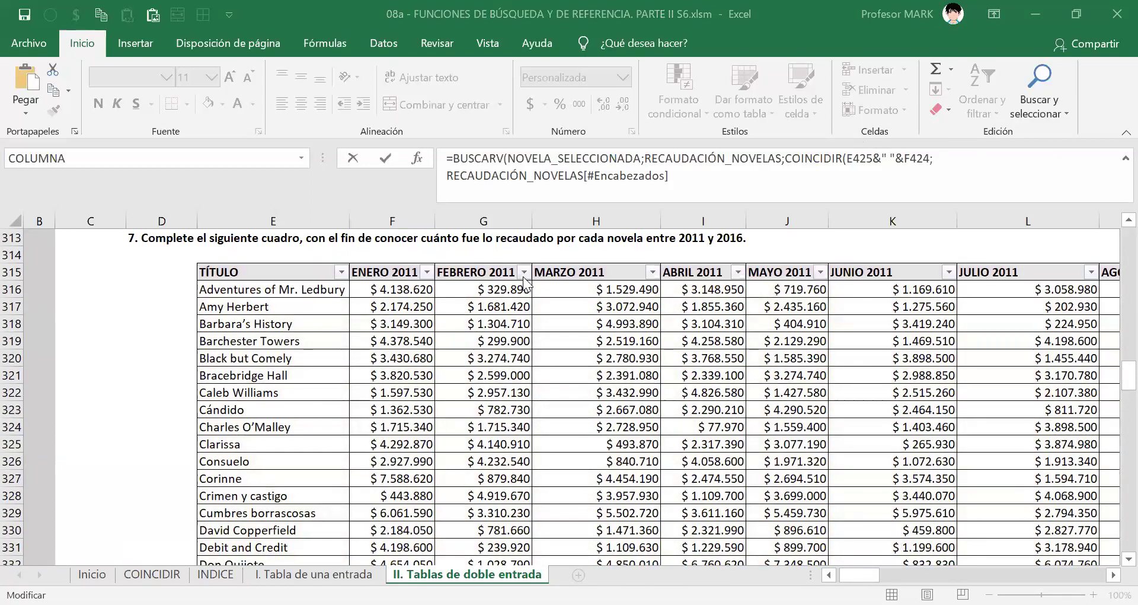
left_click(636, 178)
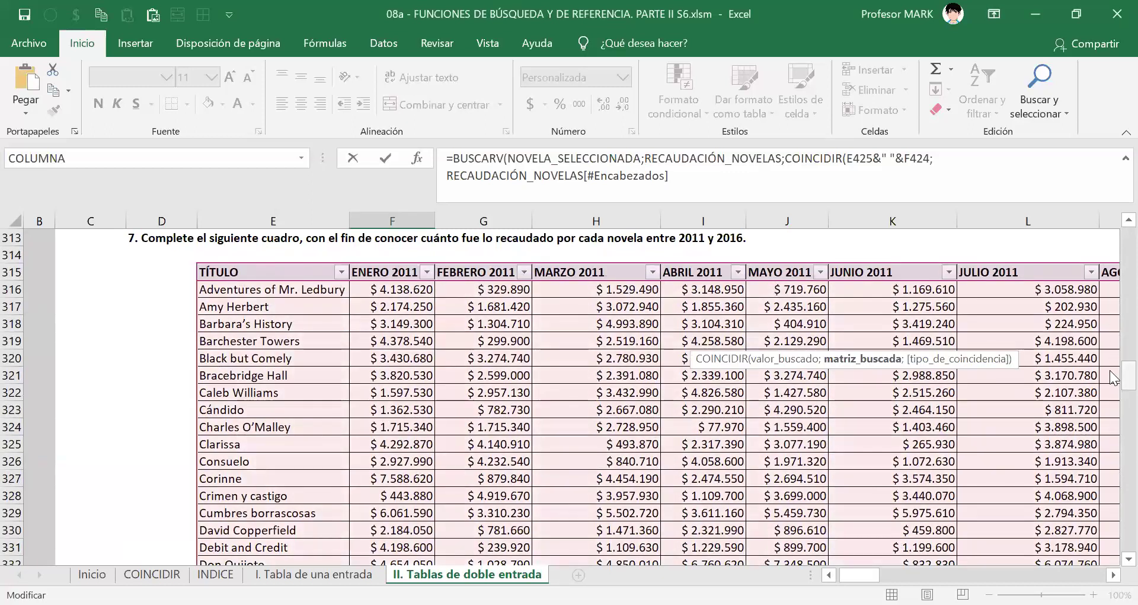
left_click_drag(1128, 378, 1113, 424)
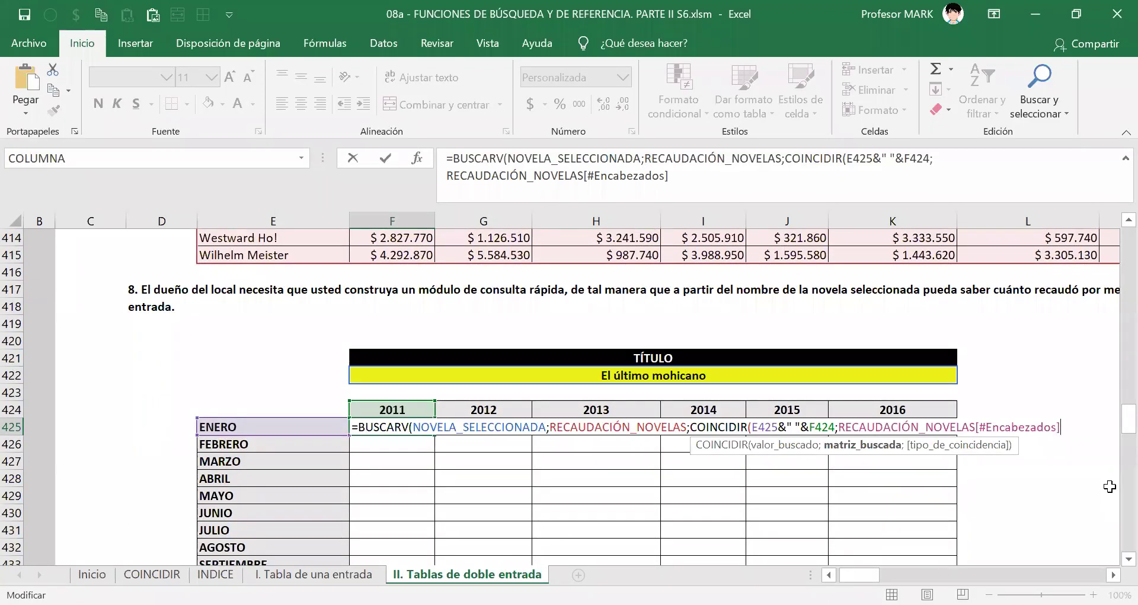
type(";0)")
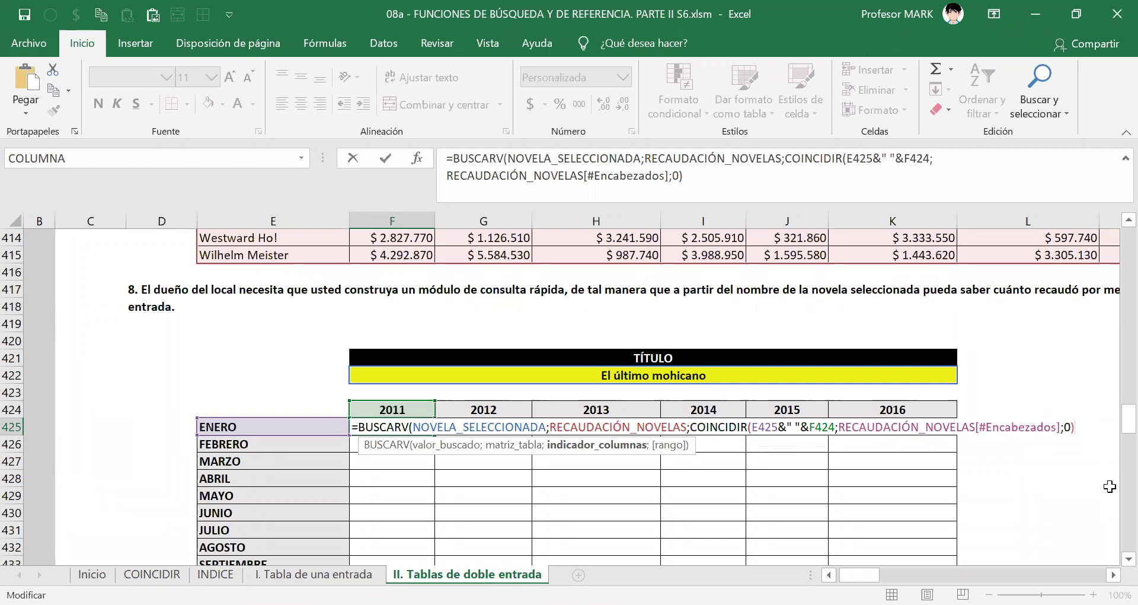
- Complete the BUSCARV formula in F425 with FALSO for an exact match, and save the workbook
type(";")
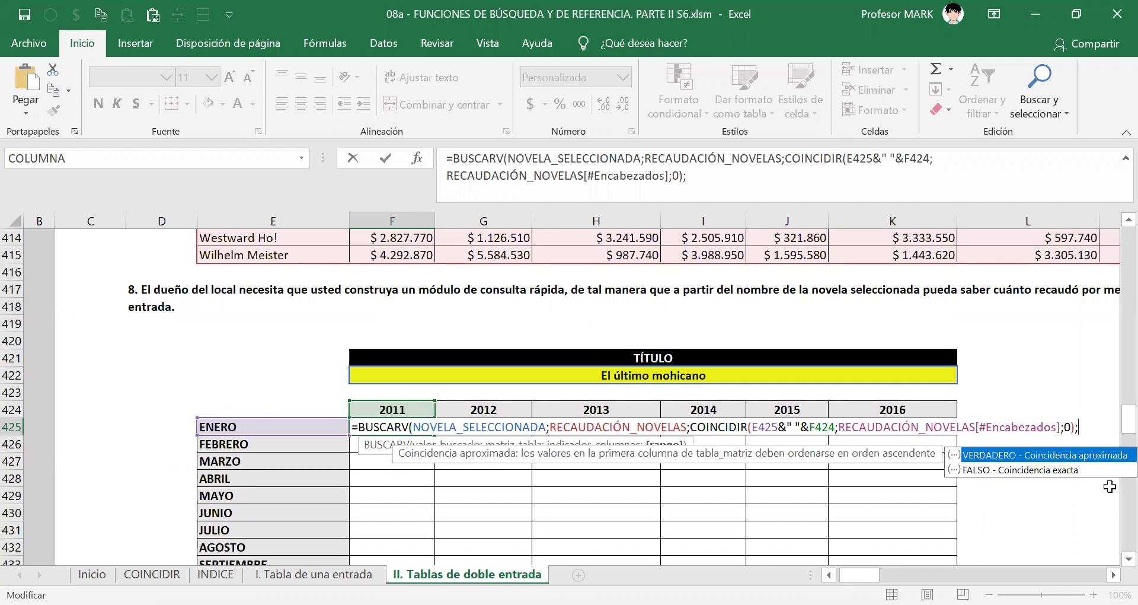
key("Down")
key("Tab")
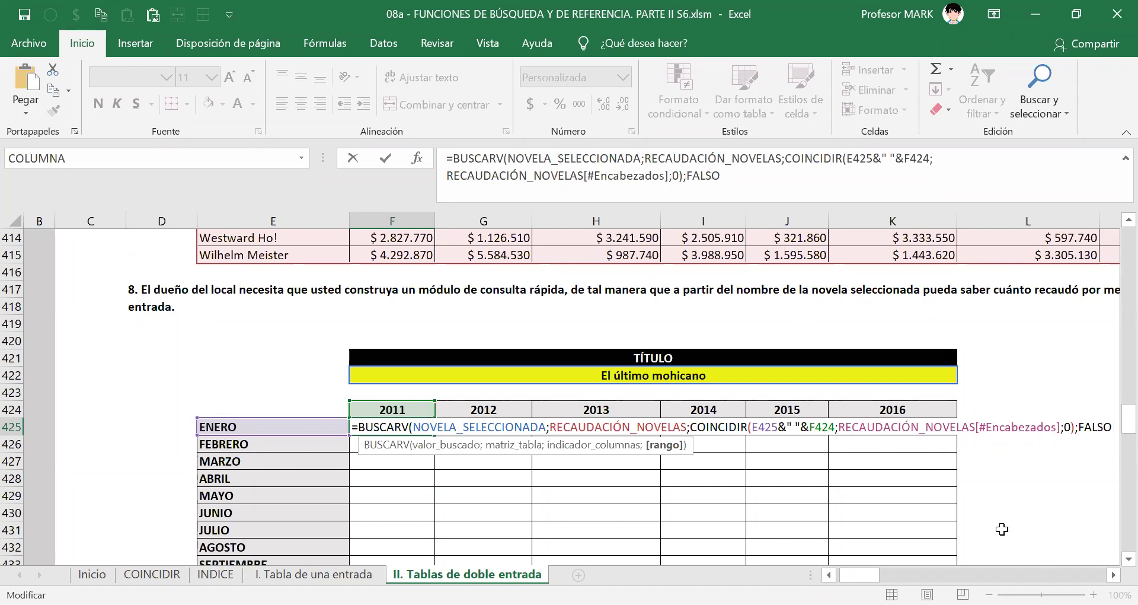
type(")")
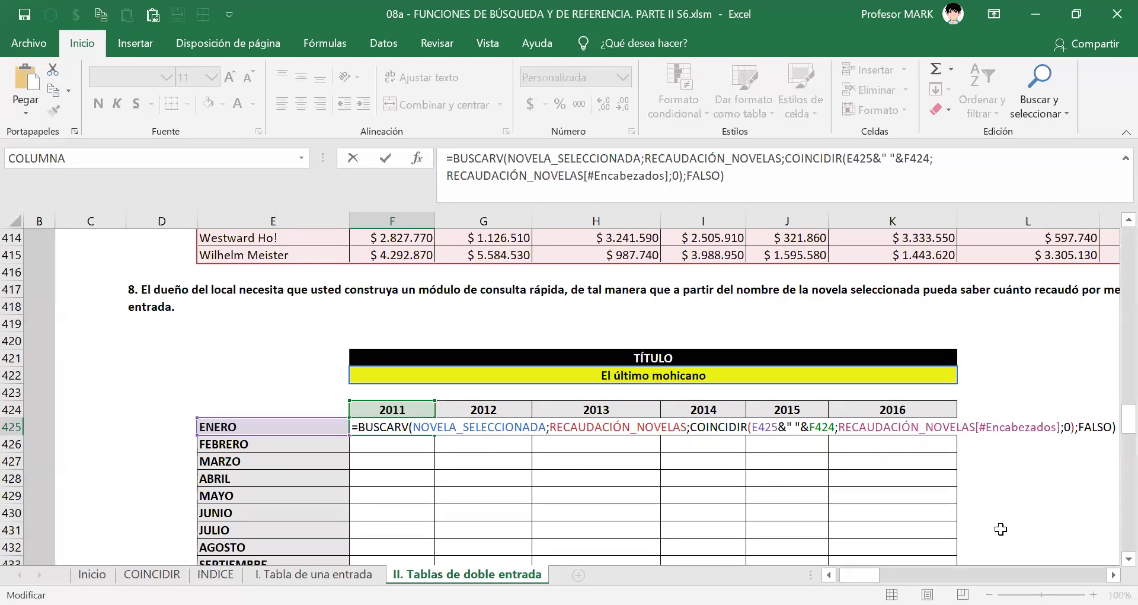
key("Return")
key("Up")
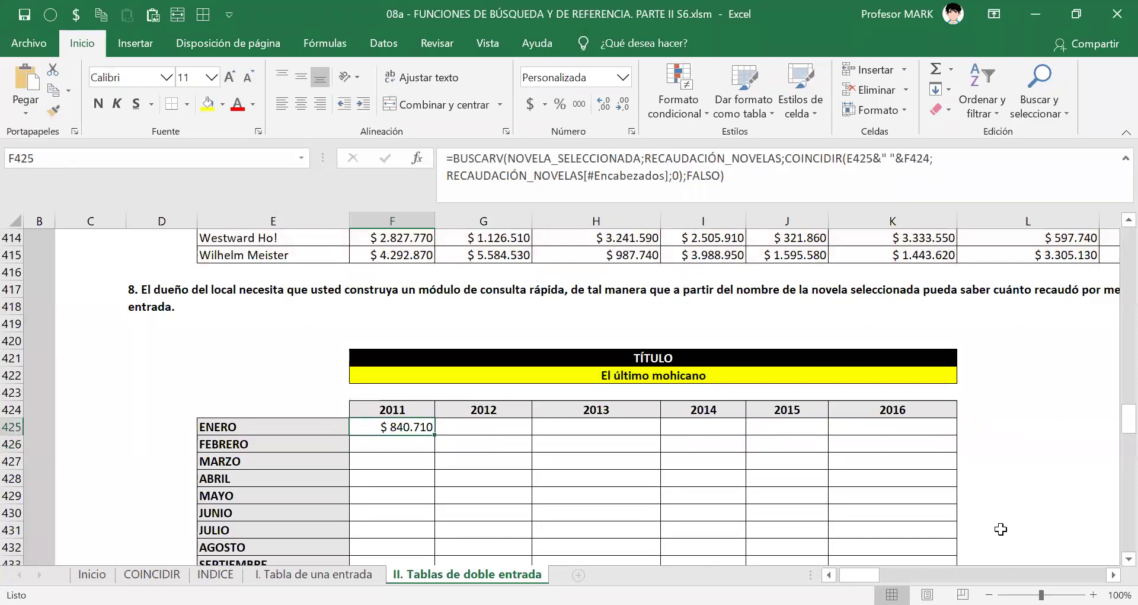
key("ctrl+s")
- Test the F425 formula by choosing Epicurean, Frankenstein o el moderno Prometeo and The Holy War in turn as the title
left_click(889, 377)
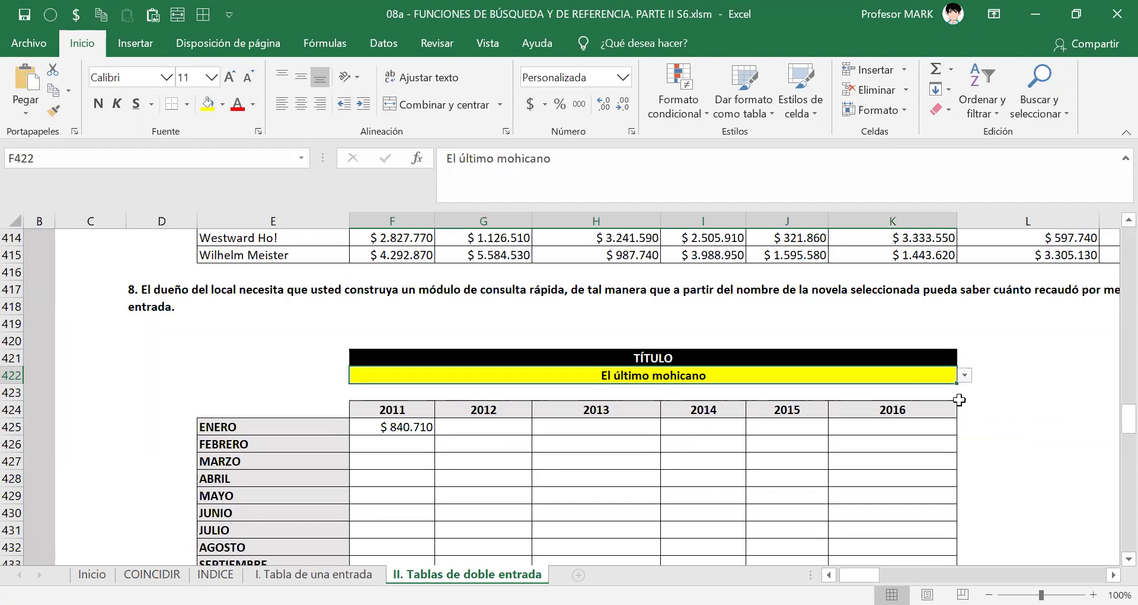
left_click(965, 376)
left_click(938, 439)
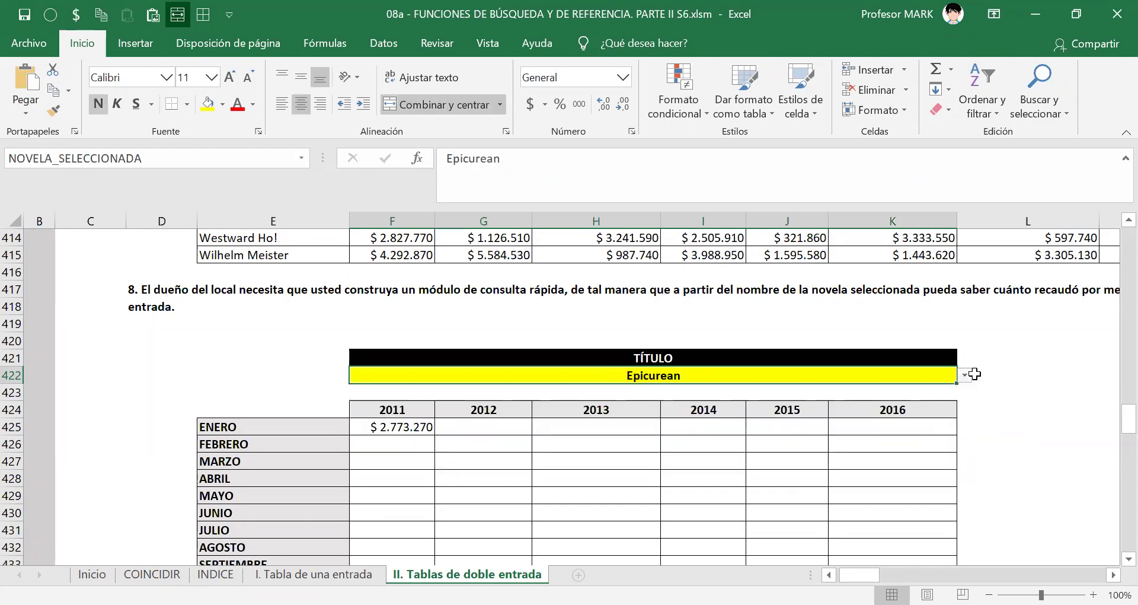
left_click(964, 376)
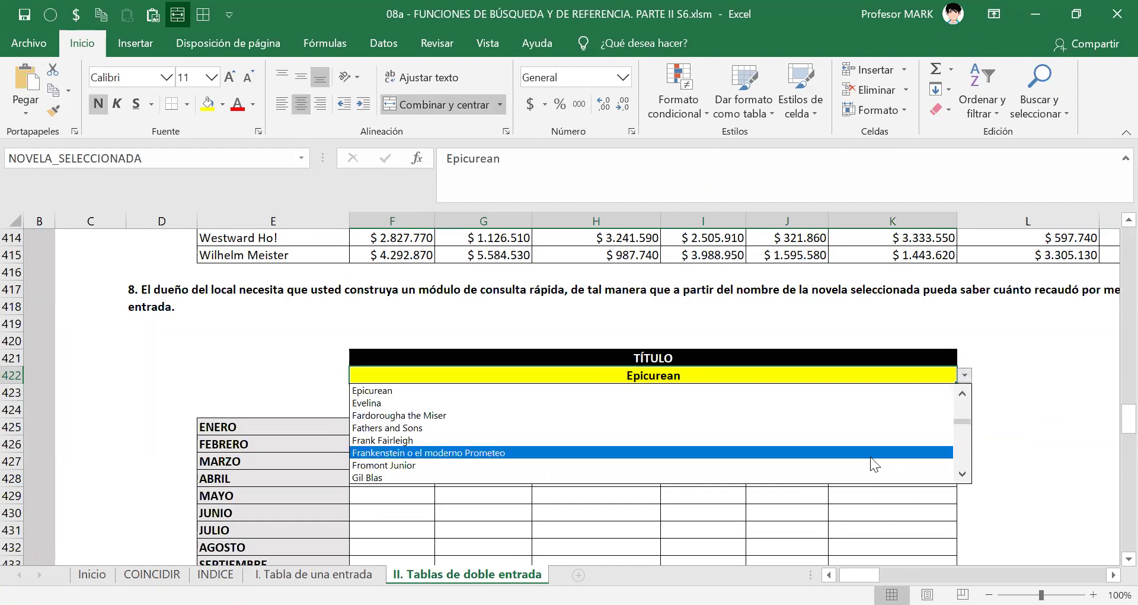
left_click(870, 457)
left_click(965, 375)
left_click_drag(961, 427, 958, 458)
left_click(914, 457)
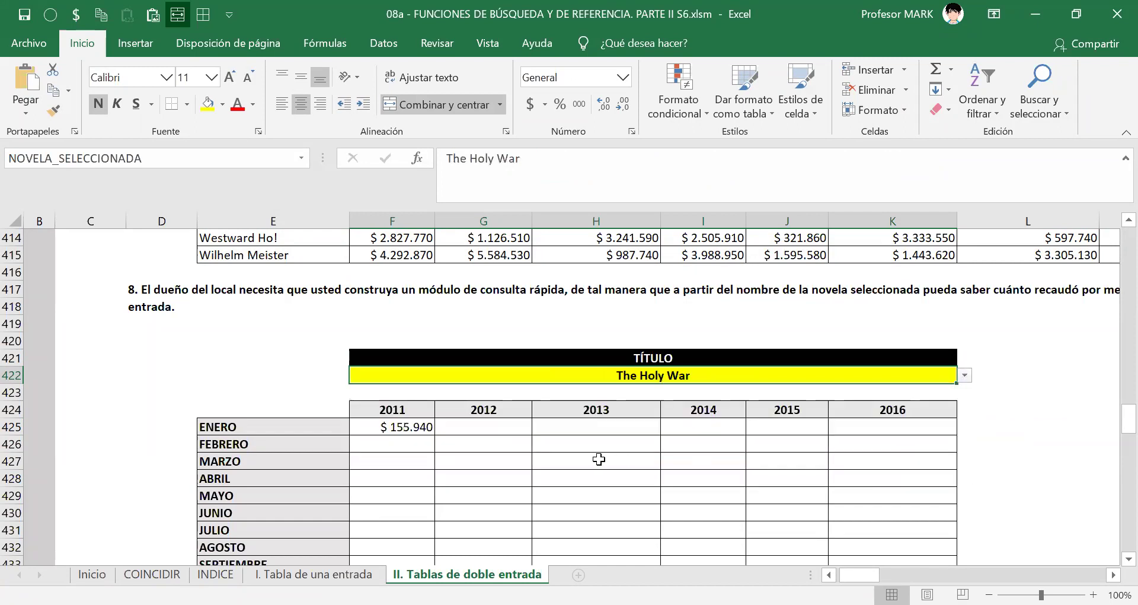
- Fill the formula from F425 across the whole month and year grid F425:K436
left_click(407, 424)
scroll(663, 418, "down", 2)
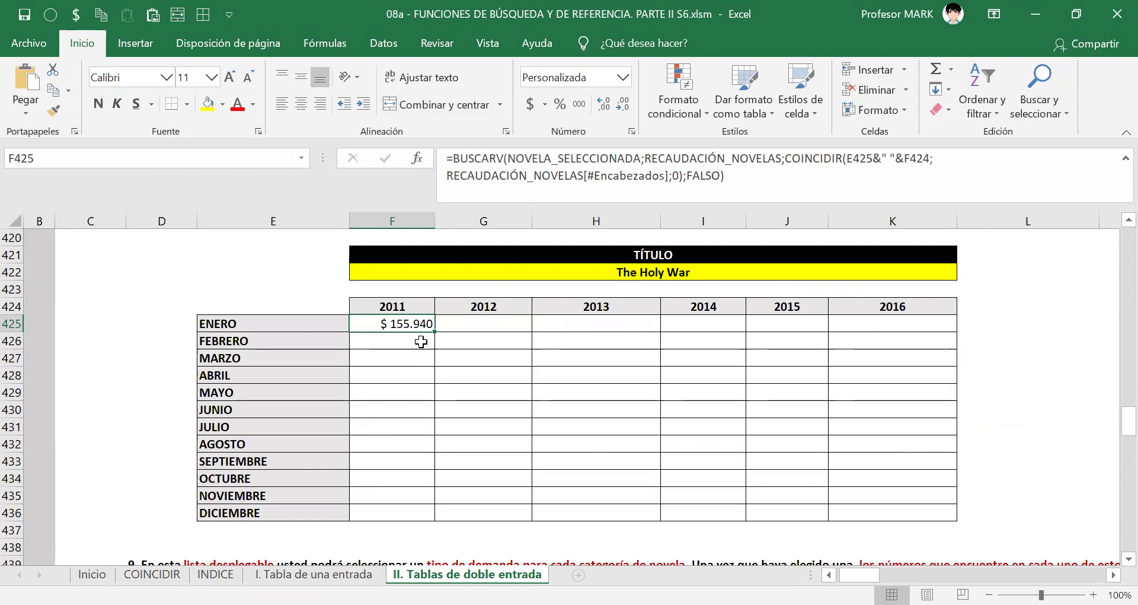
left_click_drag(435, 331, 911, 513)
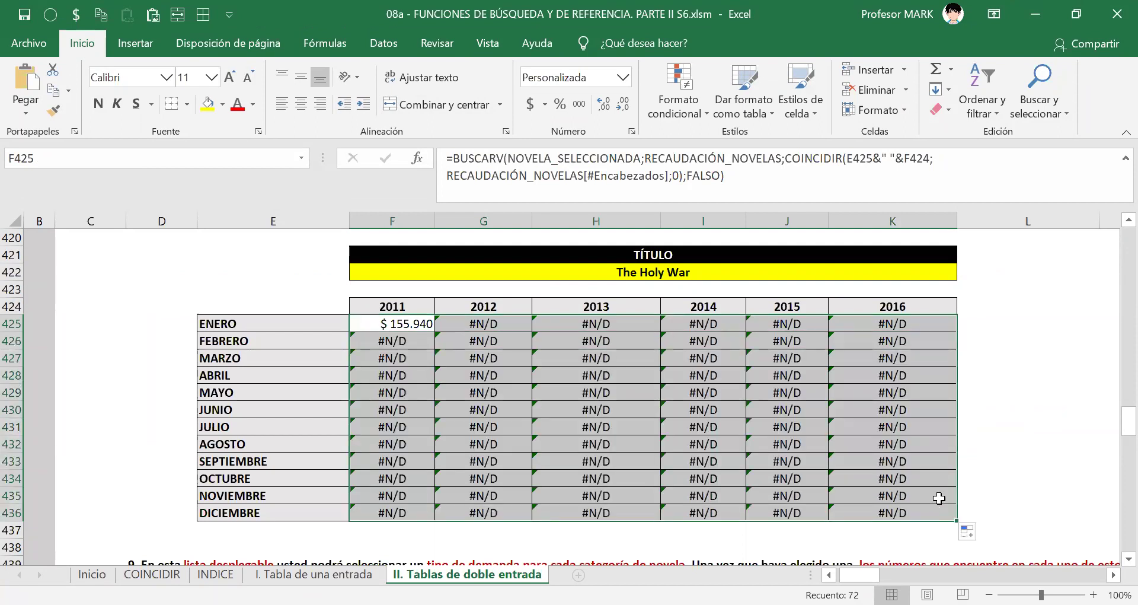
- Choose The Maiden and Married Life of Mary Powell as the title in F422
left_click(755, 273)
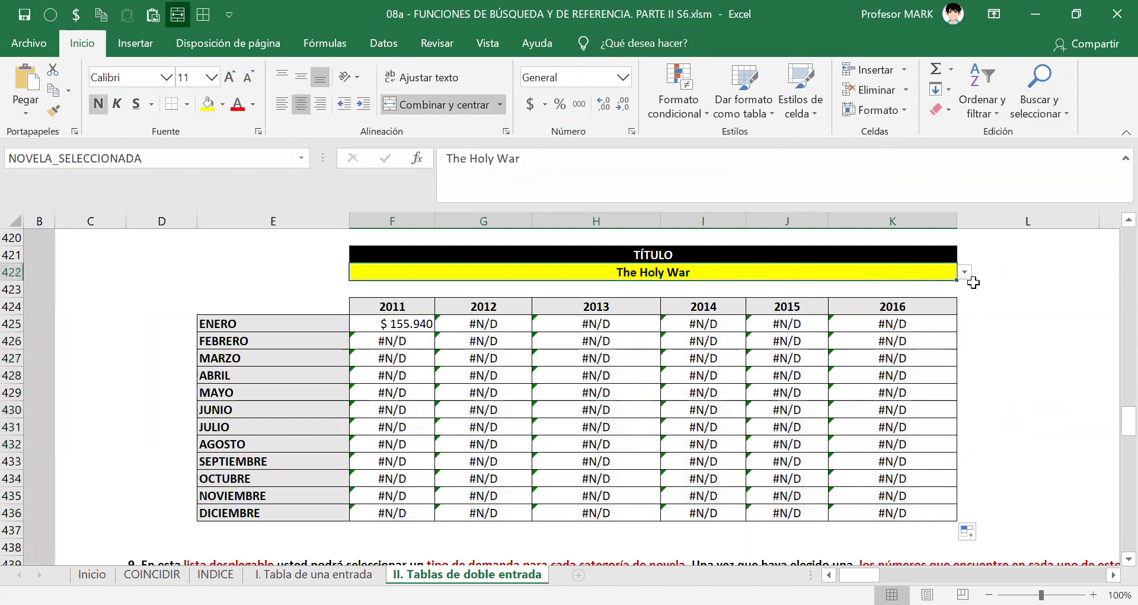
left_click(965, 272)
left_click(861, 322)
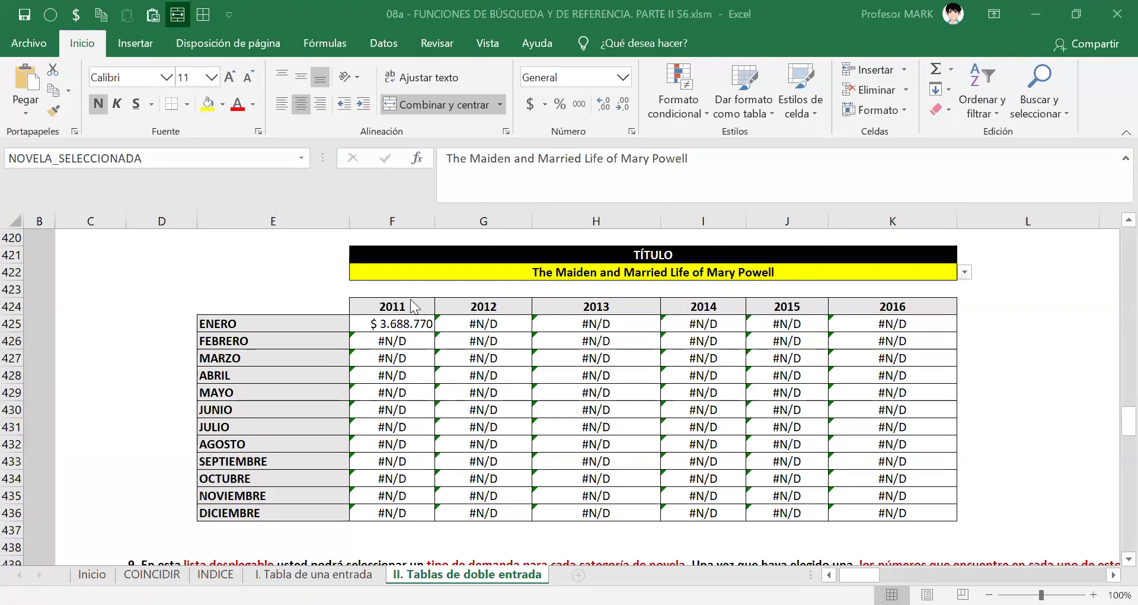
- Fix the column of the month reference in F425's COINCIDIR lookup value by changing it to $E425
left_click(398, 324)
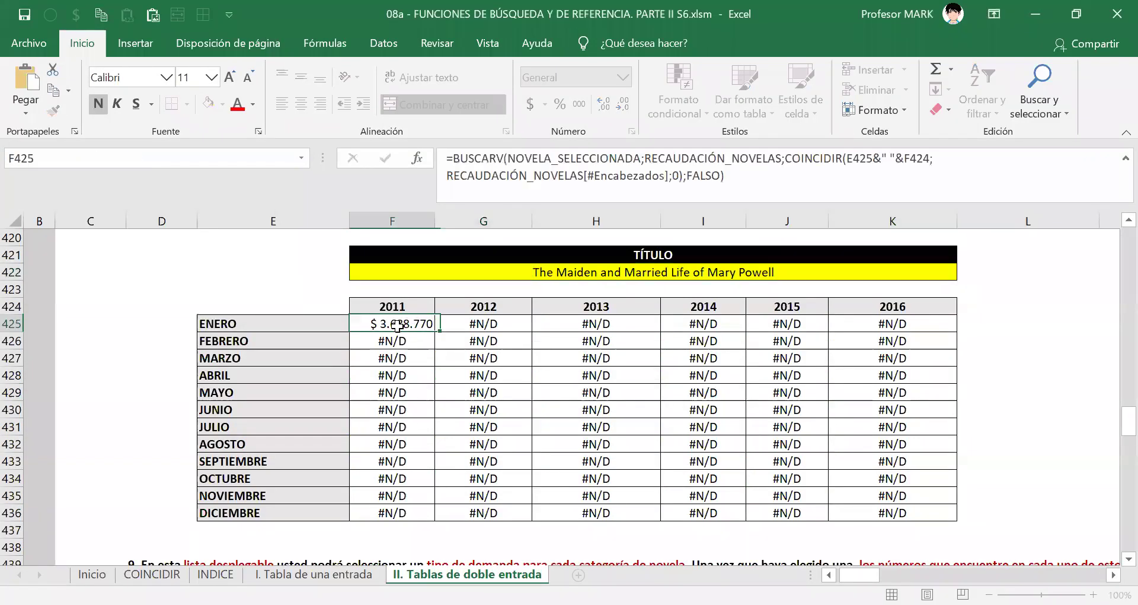
double_click(398, 324)
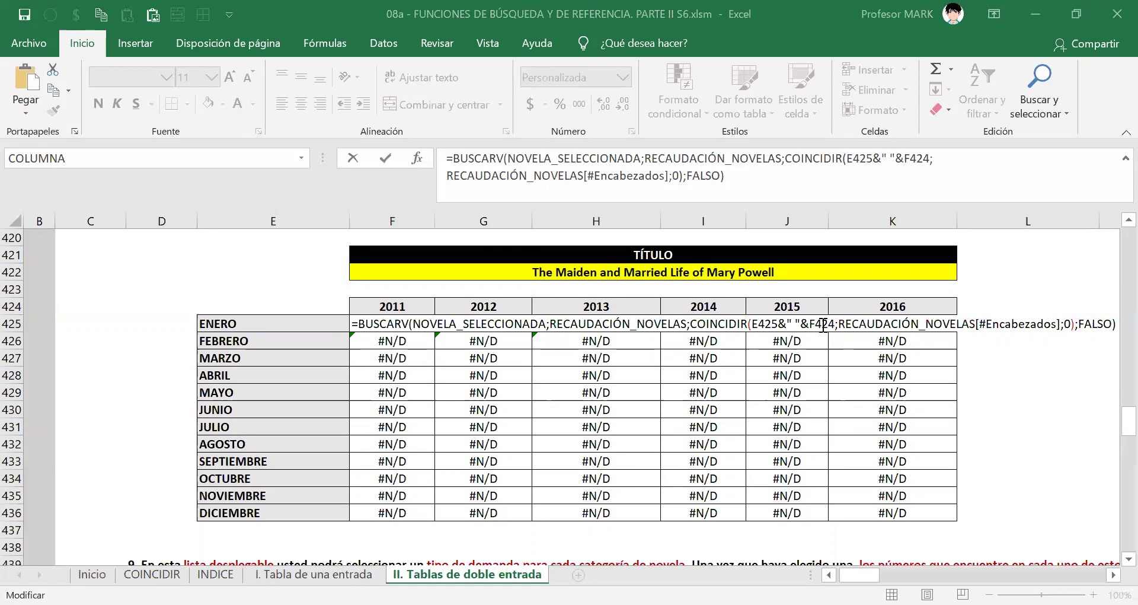
left_click(765, 323)
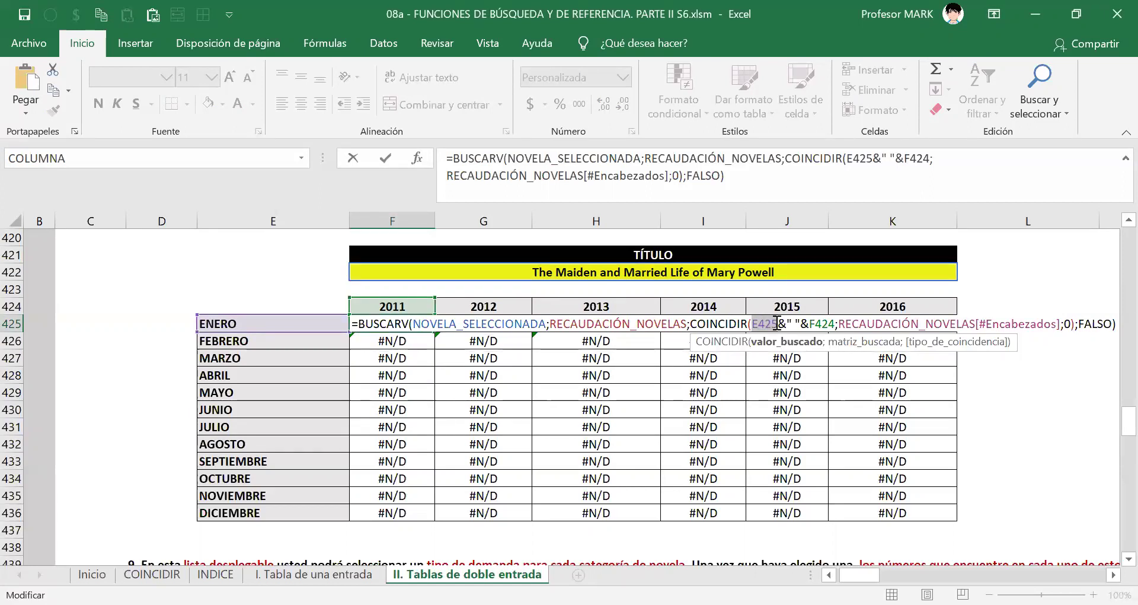
double_click(768, 323)
left_click_drag(751, 323, 760, 323)
left_click(752, 323)
key("Right")
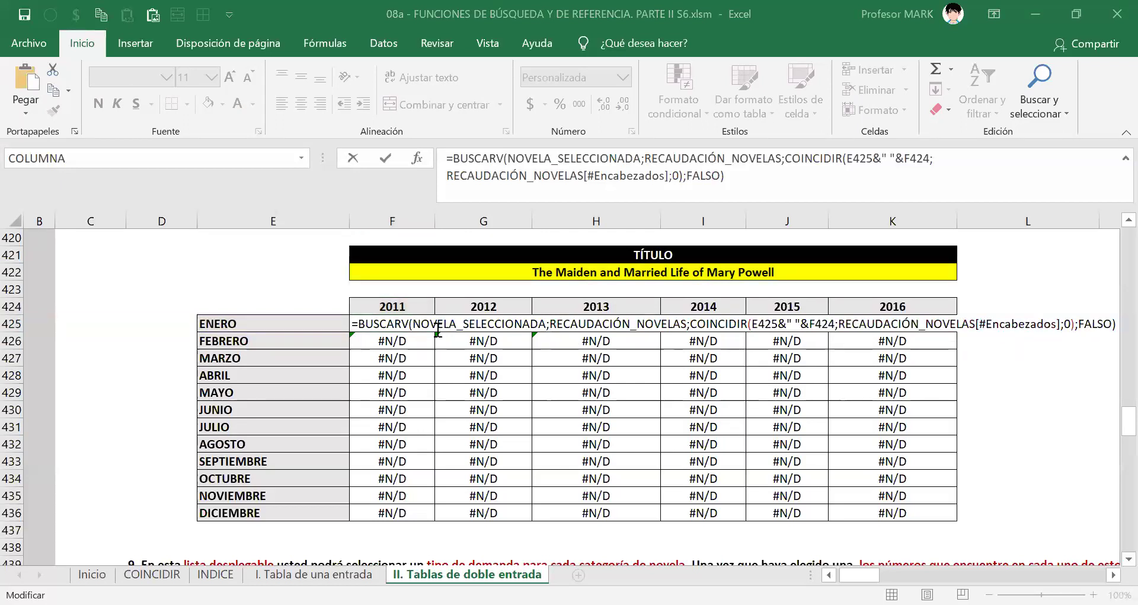
left_click(752, 323)
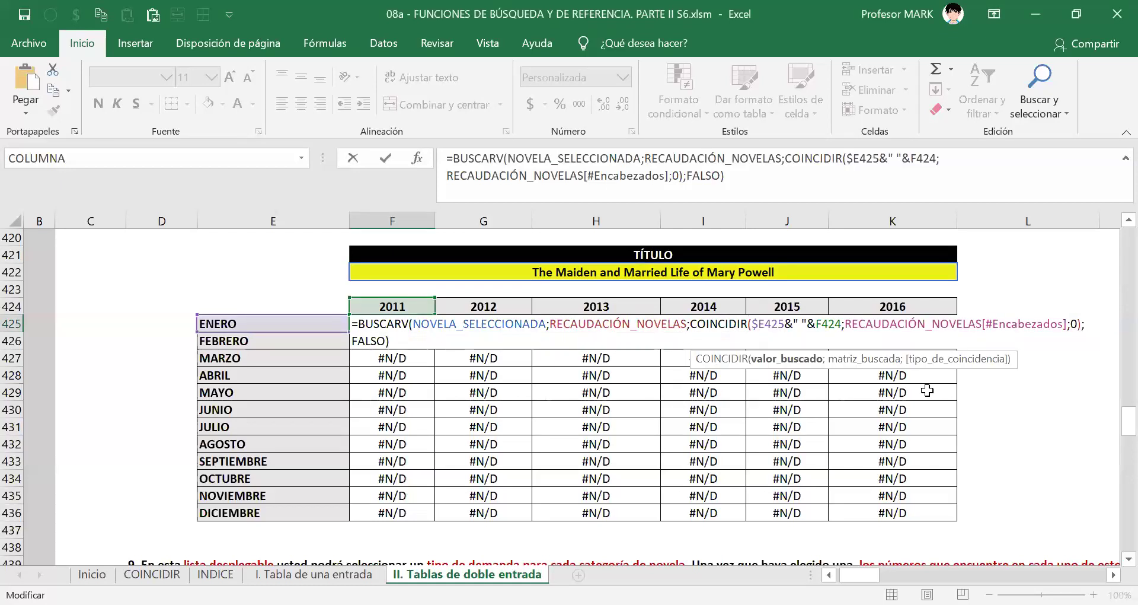
key("Return")
left_click(216, 323)
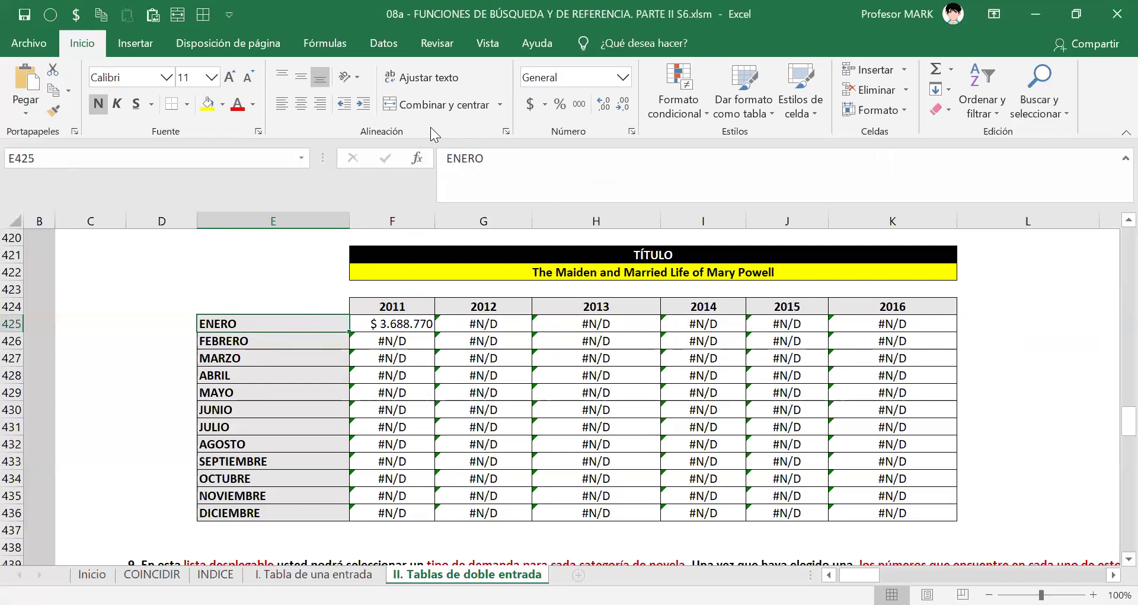
mouse_move(277, 330)
left_mouse_down()
mouse_move(261, 323)
mouse_move(273, 296)
mouse_move(310, 308)
mouse_move(295, 336)
mouse_move(336, 331)
mouse_move(326, 316)
mouse_move(323, 333)
left_mouse_up()
left_click_drag(348, 299, 324, 299)
mouse_move(259, 350)
left_mouse_down()
mouse_move(406, 336)
mouse_move(445, 352)
mouse_move(442, 335)
left_mouse_up()
mouse_move(425, 323)
left_mouse_down()
mouse_move(446, 315)
mouse_move(485, 355)
mouse_move(514, 355)
left_mouse_up()
left_click_drag(524, 316, 516, 341)
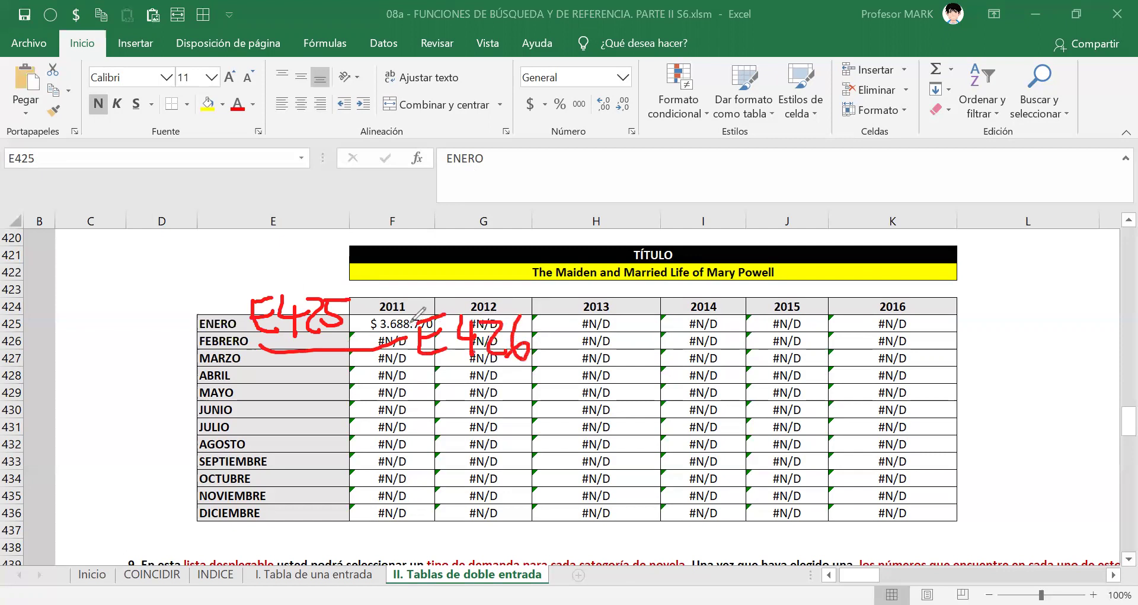
left_click_drag(271, 507, 290, 513)
mouse_move(390, 491)
left_mouse_down()
mouse_move(406, 510)
mouse_move(386, 488)
mouse_move(446, 497)
mouse_move(435, 512)
left_mouse_up()
mouse_move(455, 493)
left_mouse_down()
mouse_move(458, 503)
mouse_move(480, 492)
mouse_move(487, 508)
mouse_move(481, 496)
left_mouse_up()
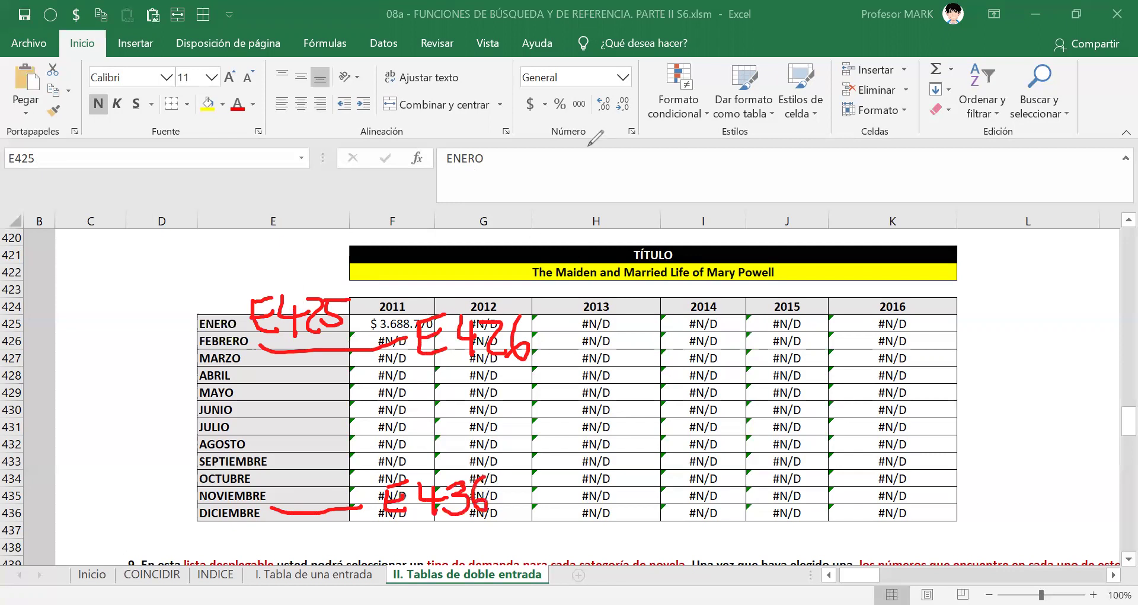
mouse_move(268, 292)
left_mouse_down()
mouse_move(246, 290)
mouse_move(222, 326)
mouse_move(278, 293)
mouse_move(264, 289)
left_mouse_up()
mouse_move(433, 308)
left_mouse_down()
mouse_move(396, 355)
mouse_move(435, 305)
left_mouse_up()
mouse_move(394, 475)
left_mouse_down()
mouse_move(361, 495)
mouse_move(394, 525)
mouse_move(418, 519)
left_mouse_up()
mouse_move(219, 309)
left_mouse_down()
mouse_move(155, 467)
mouse_move(292, 517)
mouse_move(298, 348)
left_mouse_up()
left_click_drag(152, 352, 142, 422)
mouse_move(259, 270)
left_mouse_down()
mouse_move(143, 451)
mouse_move(153, 462)
left_mouse_up()
mouse_move(202, 356)
left_mouse_down()
mouse_move(277, 339)
mouse_move(204, 379)
left_mouse_up()
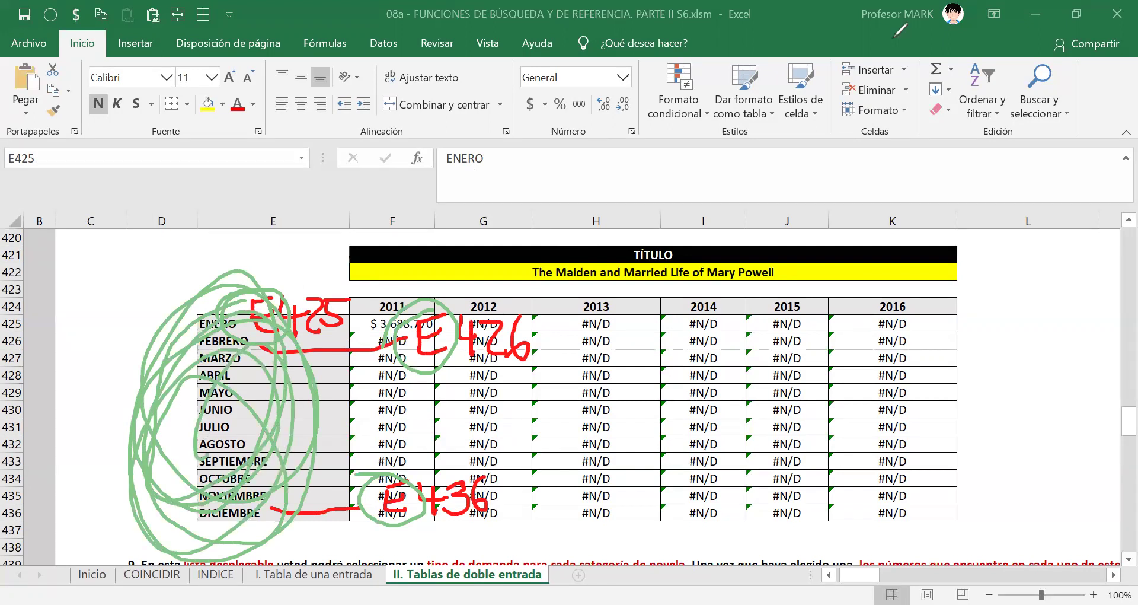
key("e")
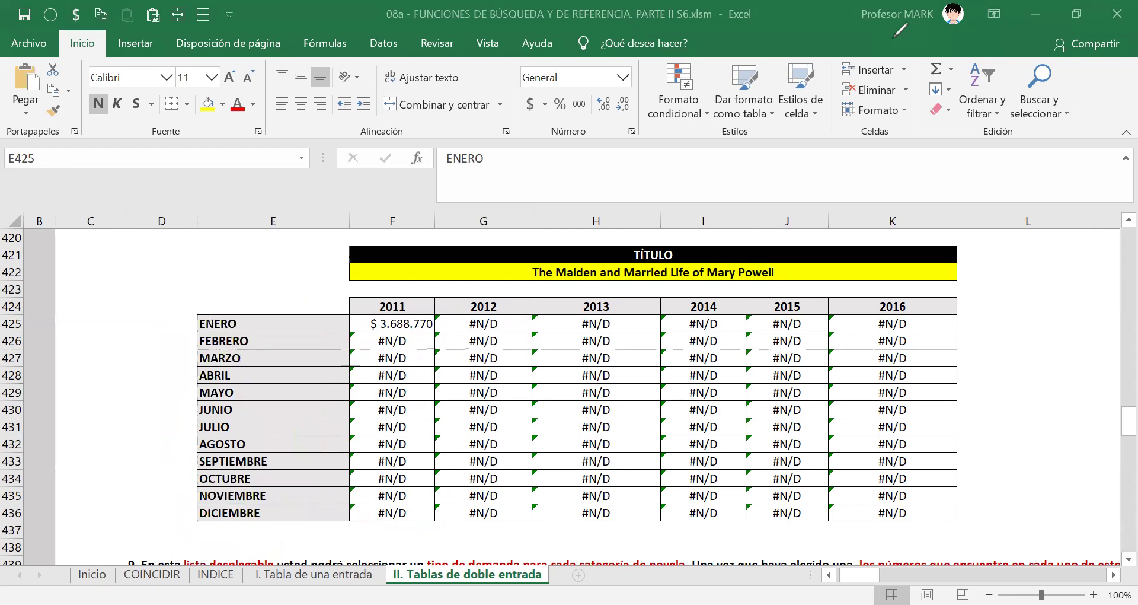
- Fix the row of the year reference in F425's COINCIDIR lookup value by changing it to F$424
left_click(401, 329)
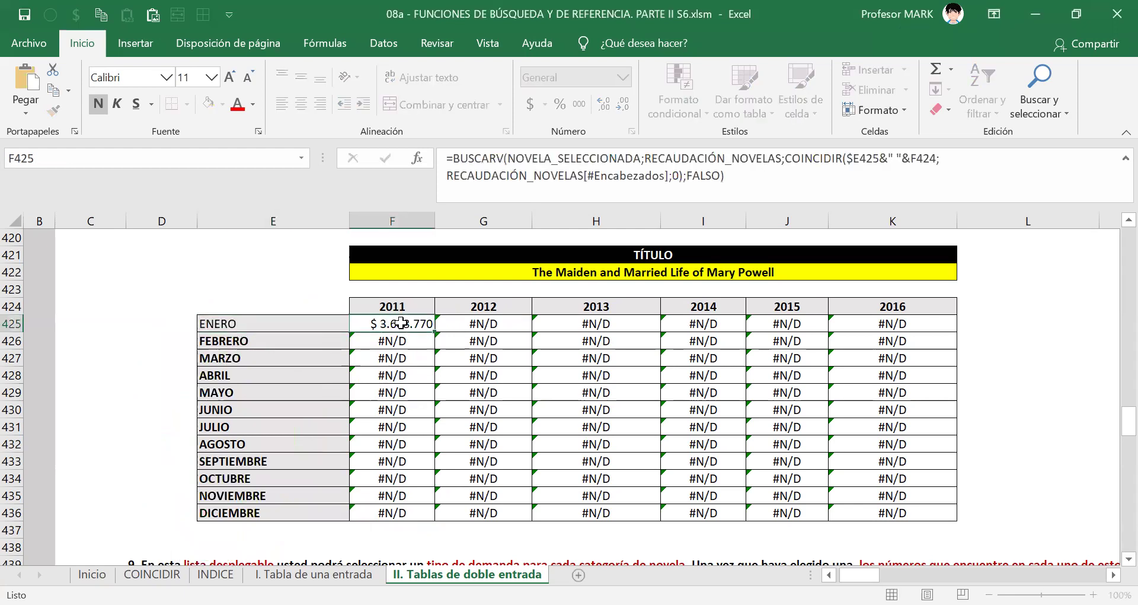
double_click(401, 326)
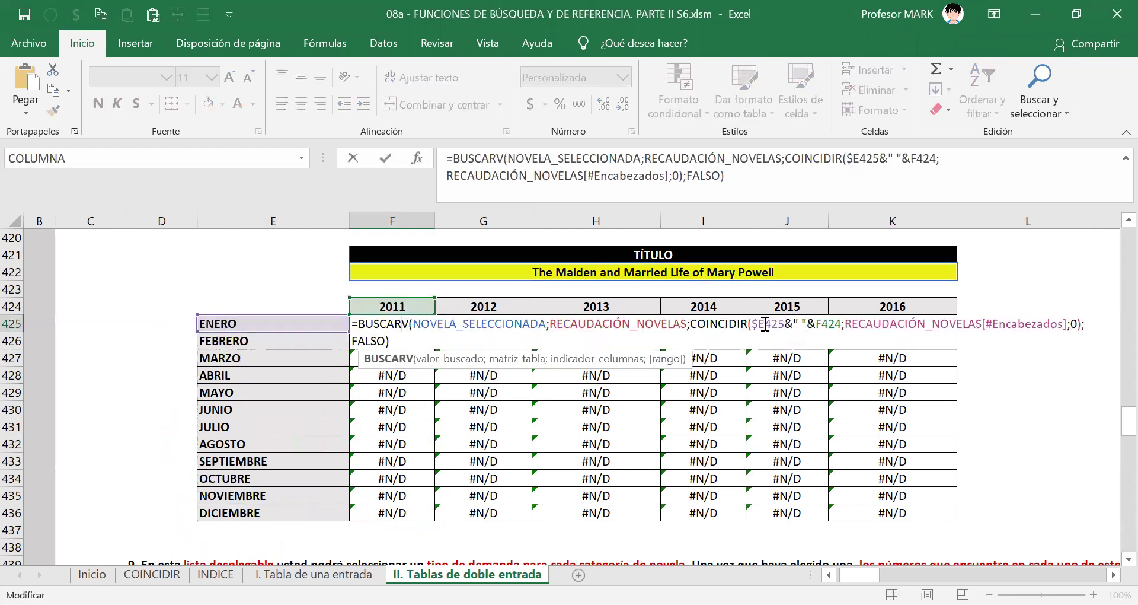
left_click_drag(751, 323, 774, 321)
double_click(828, 323)
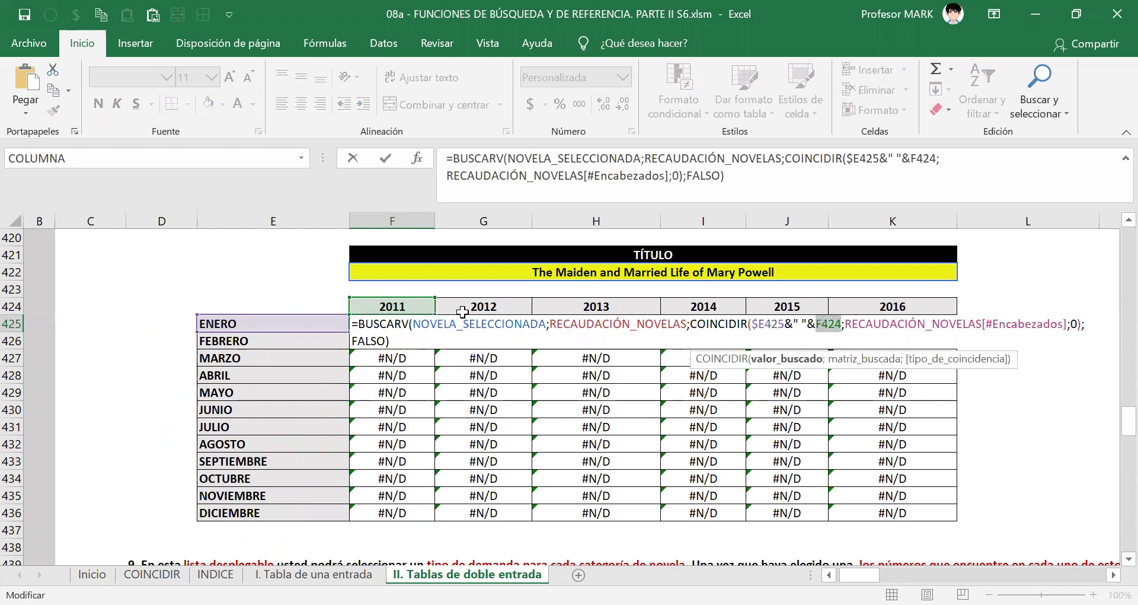
left_click(823, 323)
type("$")
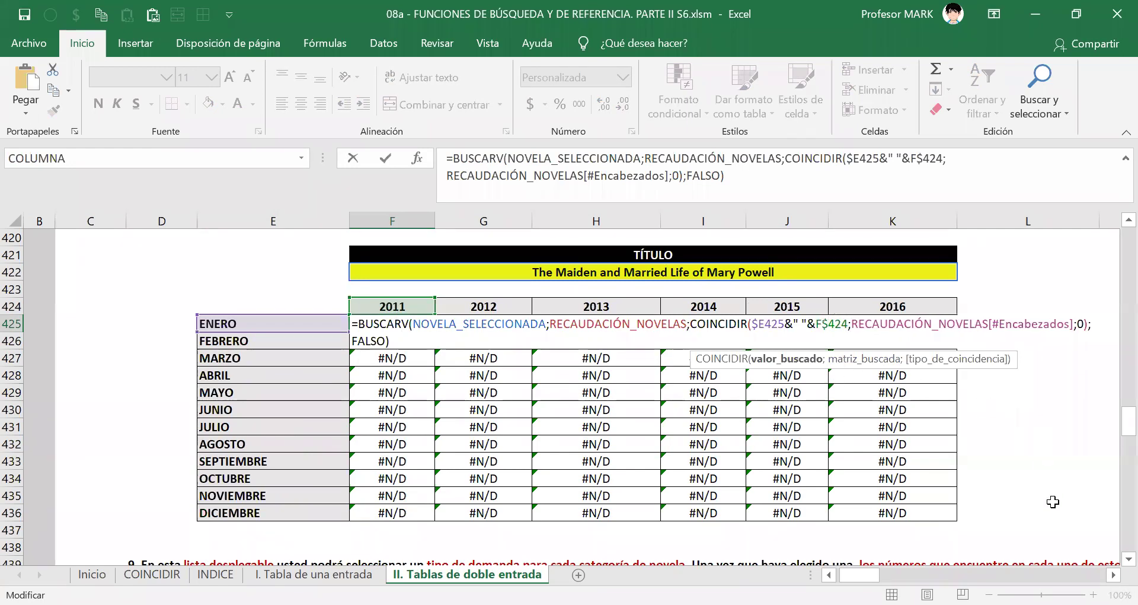
key("Return")
key("Down")
key("Up")
key("Up")
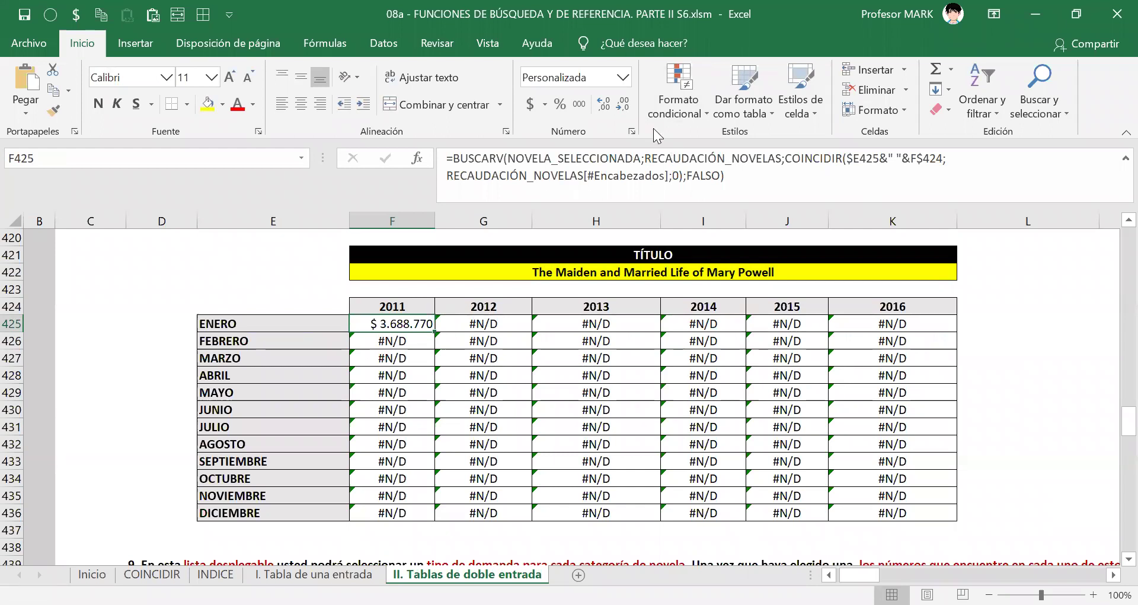
mouse_move(213, 309)
left_mouse_down()
mouse_move(185, 504)
mouse_move(283, 517)
left_mouse_up()
mouse_move(290, 464)
left_mouse_down()
mouse_move(263, 299)
mouse_move(199, 311)
mouse_move(228, 425)
left_mouse_up()
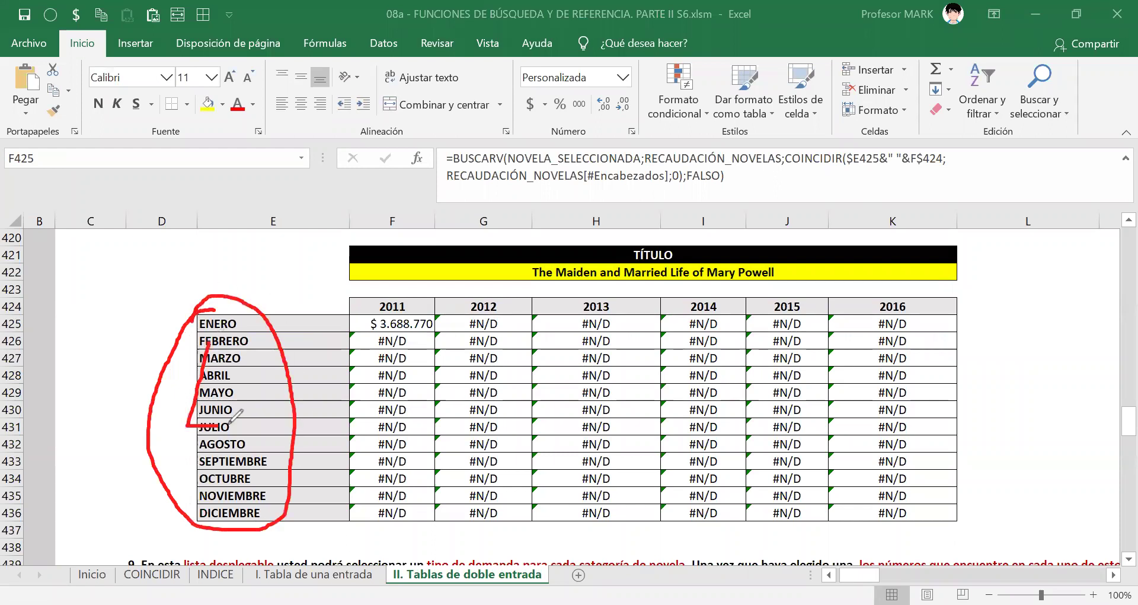
mouse_move(424, 278)
left_mouse_down()
mouse_move(313, 297)
mouse_move(620, 317)
mouse_move(969, 314)
mouse_move(369, 286)
left_mouse_up()
mouse_move(1002, 321)
left_mouse_down()
mouse_move(1054, 312)
mouse_move(1065, 236)
left_mouse_up()
mouse_move(183, 363)
left_mouse_down()
mouse_move(159, 394)
mouse_move(161, 409)
mouse_move(175, 409)
left_mouse_up()
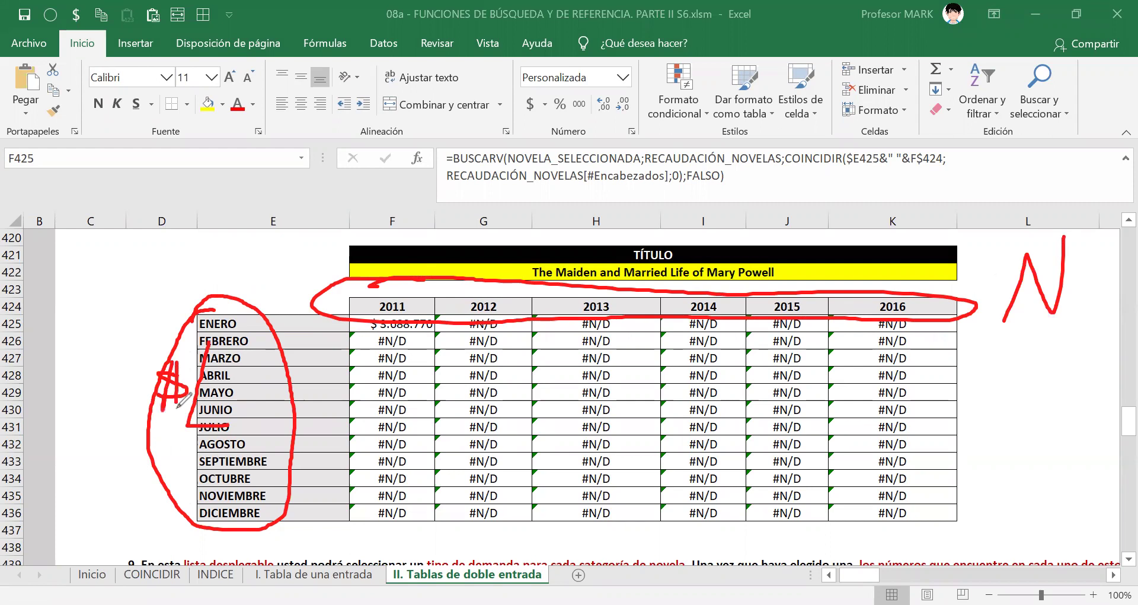
mouse_move(1012, 256)
left_mouse_down()
mouse_move(972, 262)
mouse_move(958, 293)
left_mouse_up()
left_click_drag(1001, 228, 986, 307)
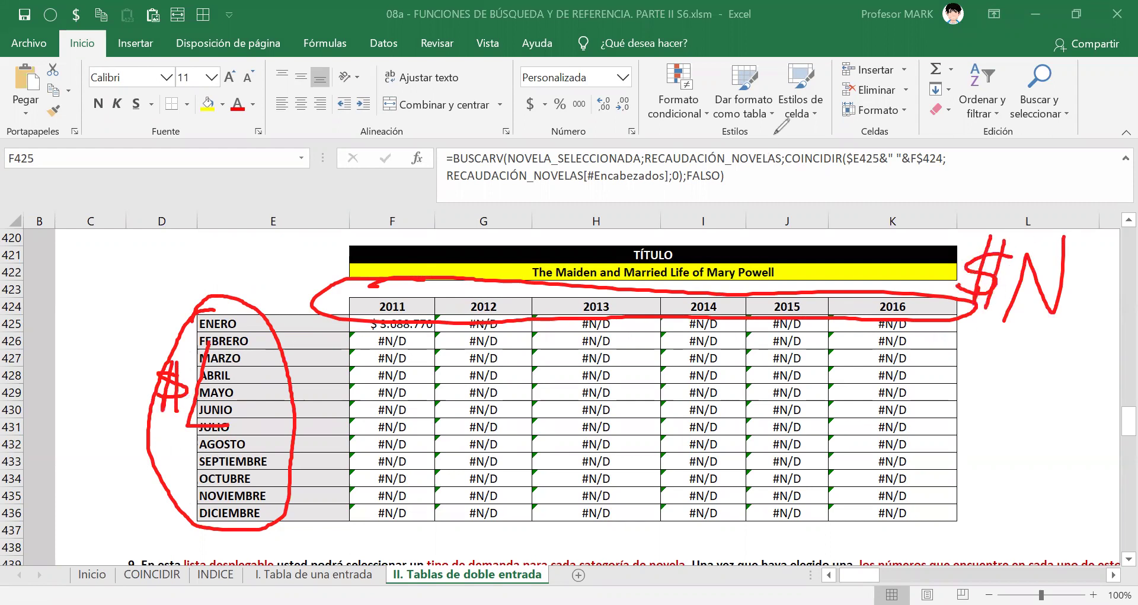
key("Escape")
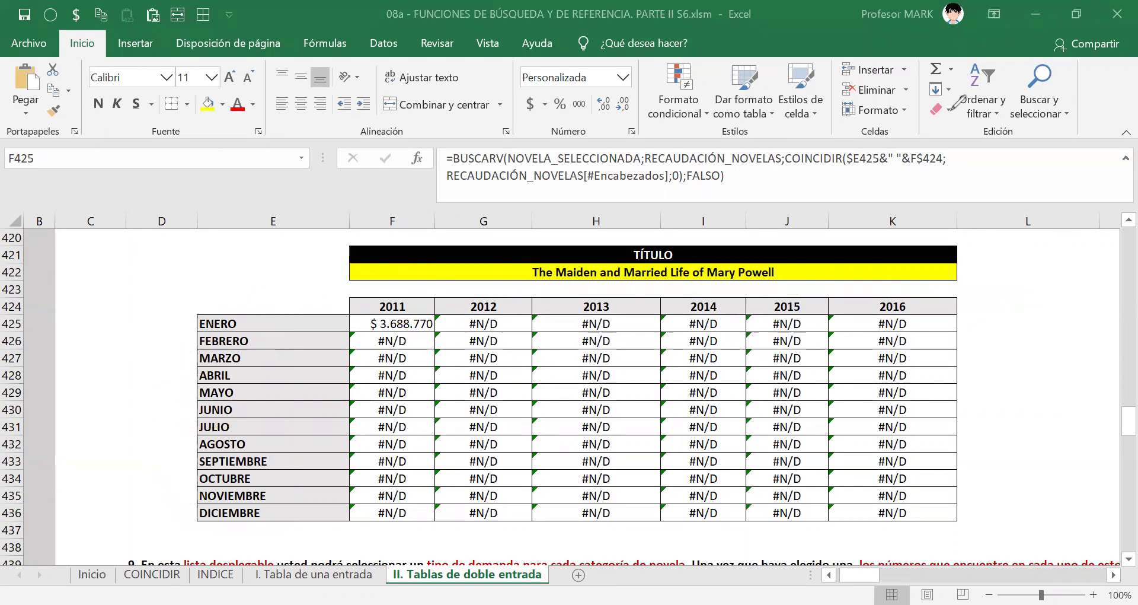
- Fill F425's formula through F425:K436 and test it with the titles The Scottish Chiefs, The Vicar of Wakefield and Tom Jones
left_click_drag(435, 331, 955, 518)
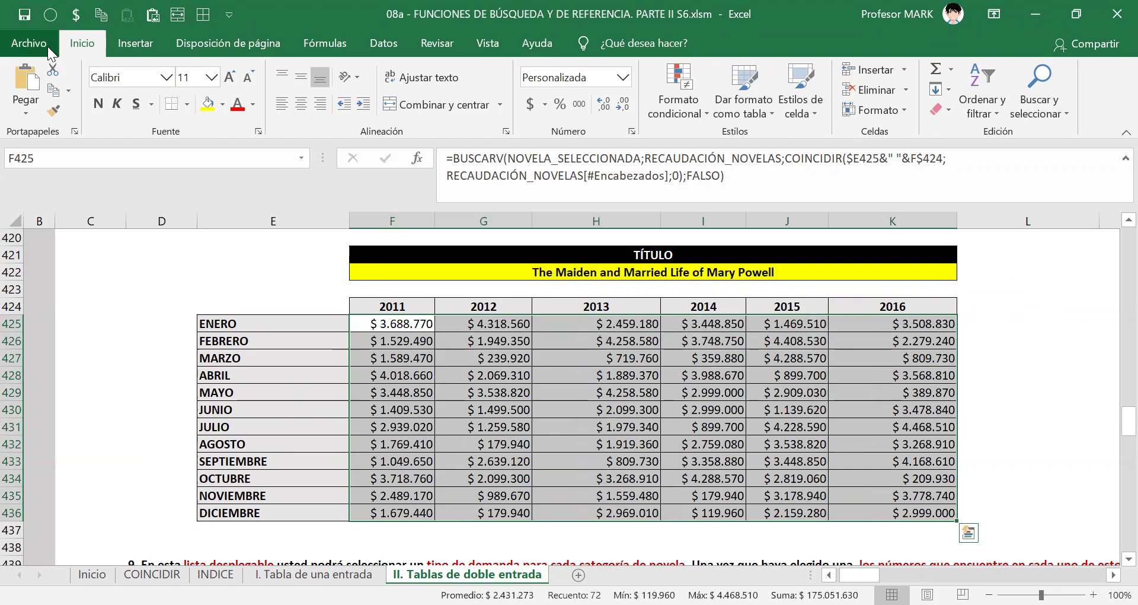
left_click(705, 271)
left_click(965, 271)
left_click(931, 331)
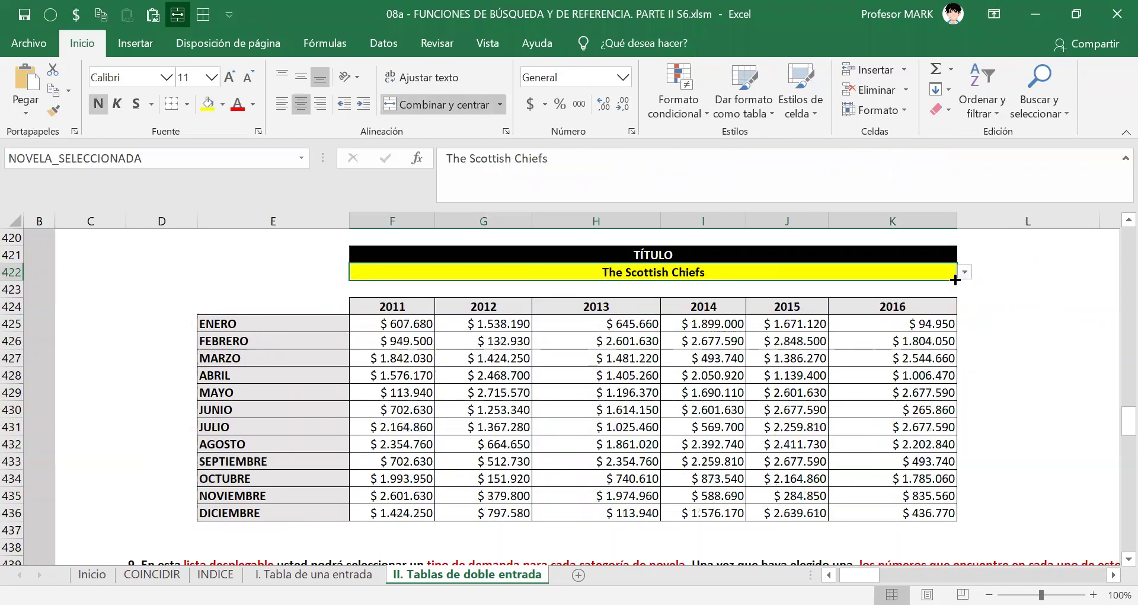
left_click(965, 272)
left_click(830, 299)
left_click(965, 271)
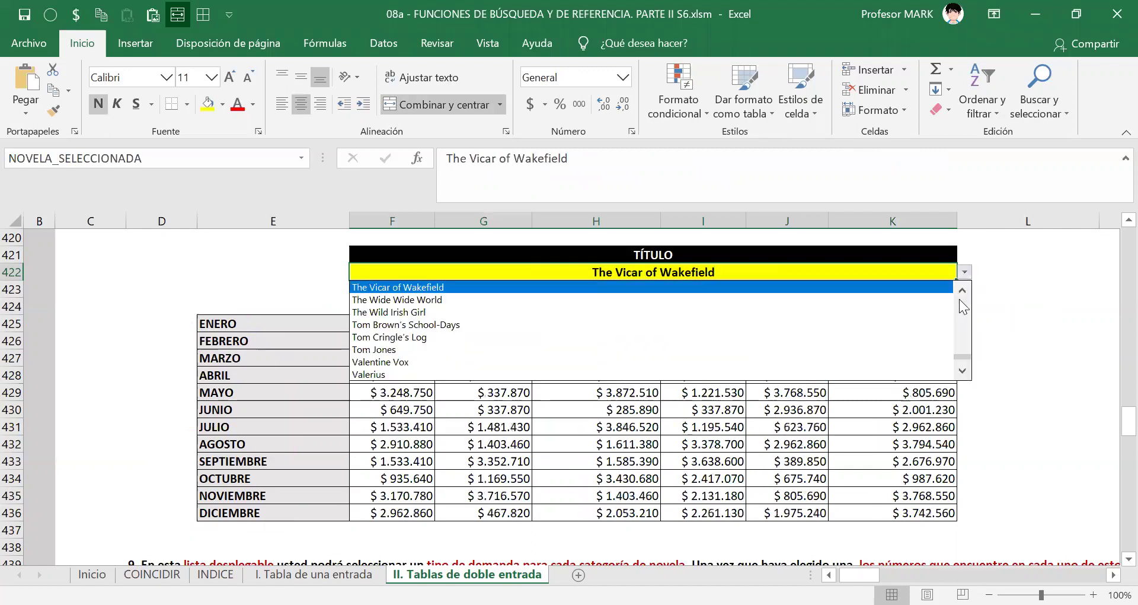
left_click(811, 349)
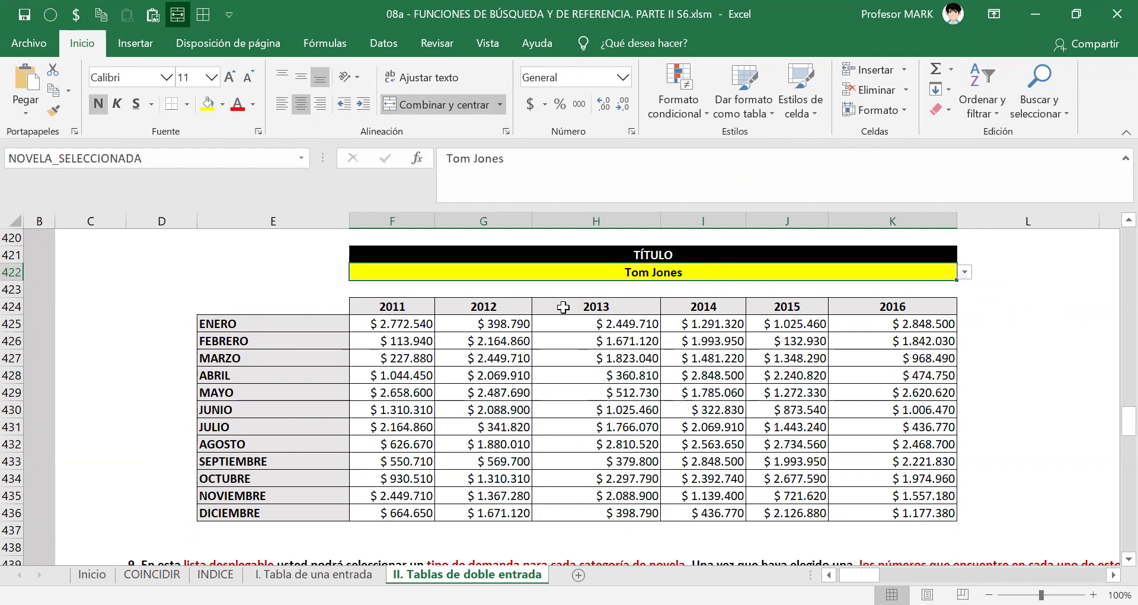
- Clear the title in F422 to check the query grid with no novel selected
key("Delete")
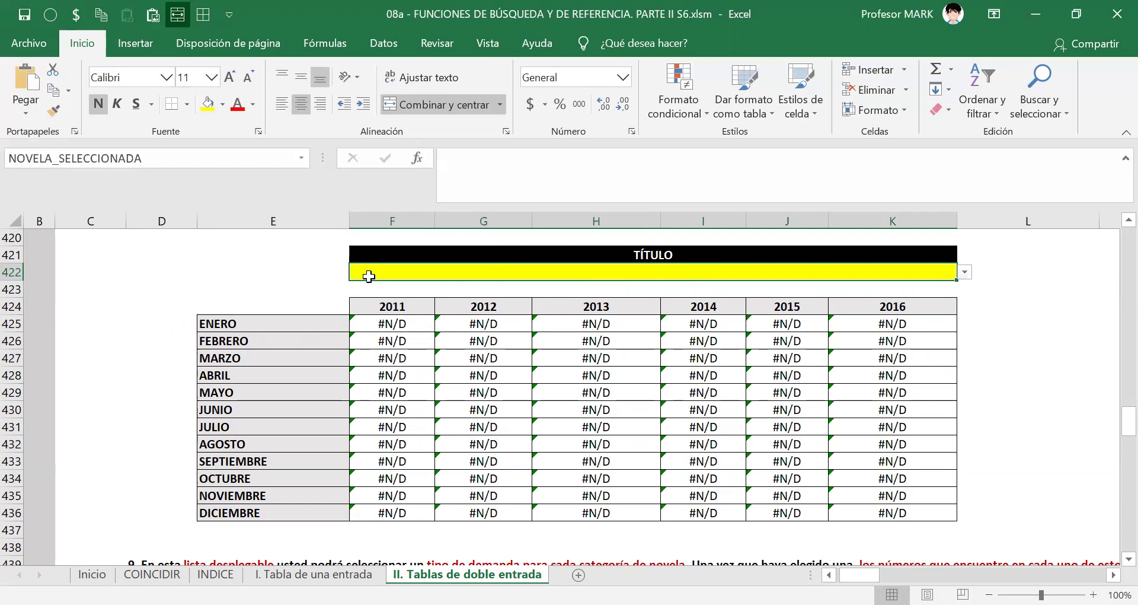
scroll(251, 272, "up", 7)
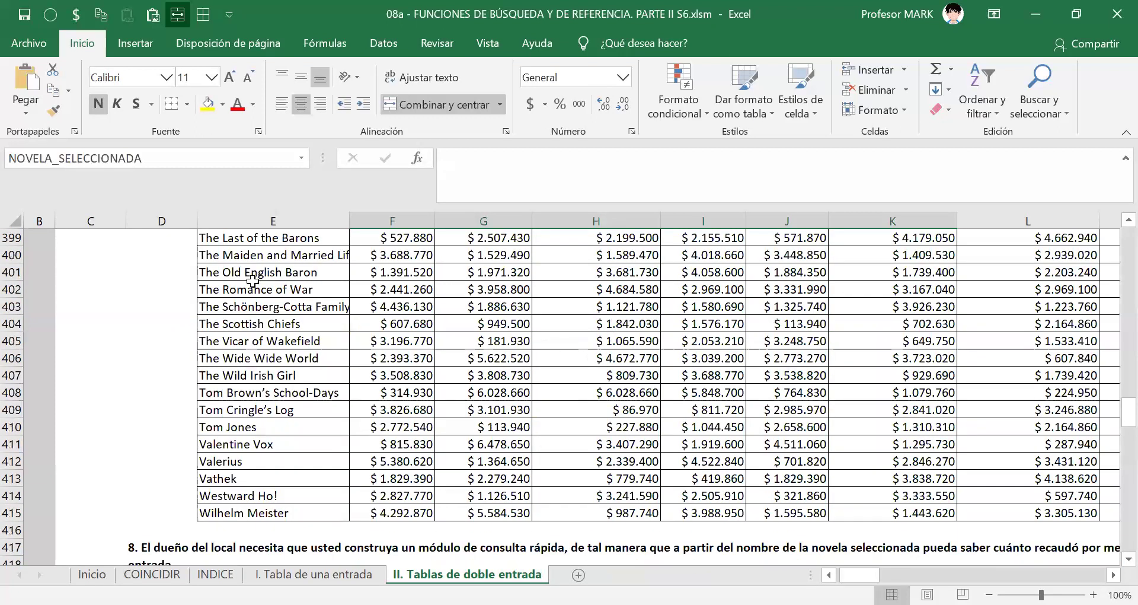
scroll(243, 445, "down", 2)
scroll(723, 466, "down", 3)
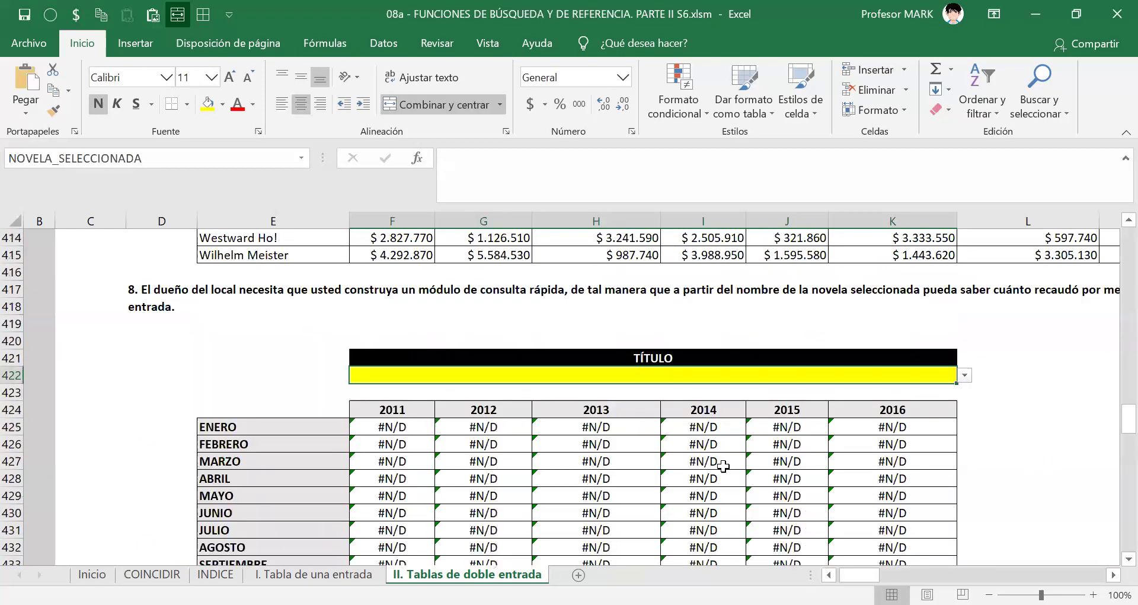
scroll(355, 465, "down", 1)
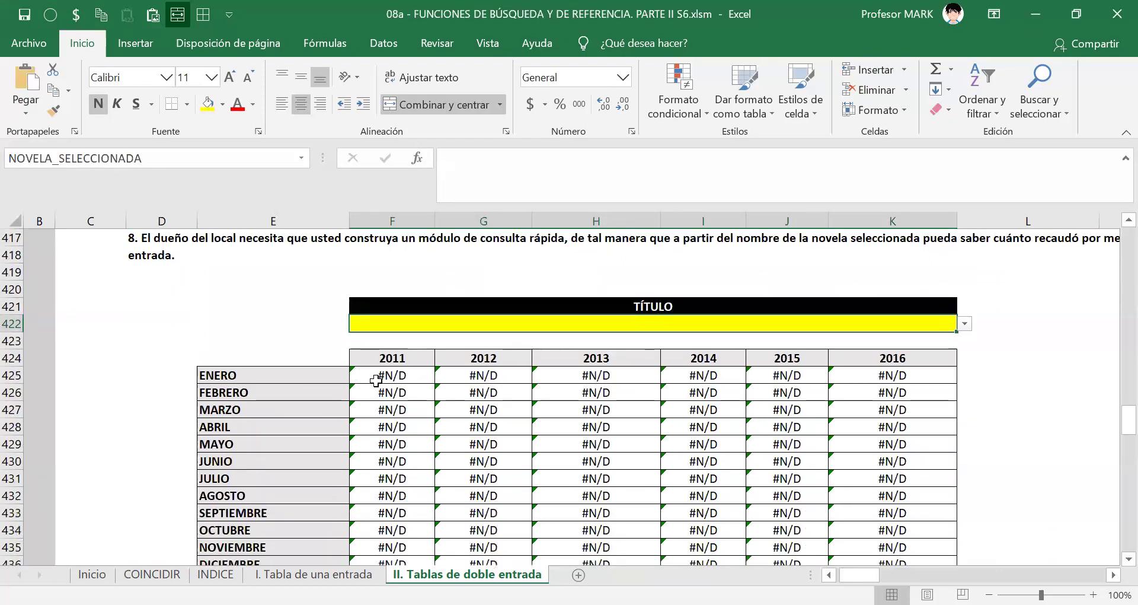
- Wrap the BUSCARV formula in F425 in SI.ERROR, returning empty text ("") when the lookup fails
double_click(386, 375)
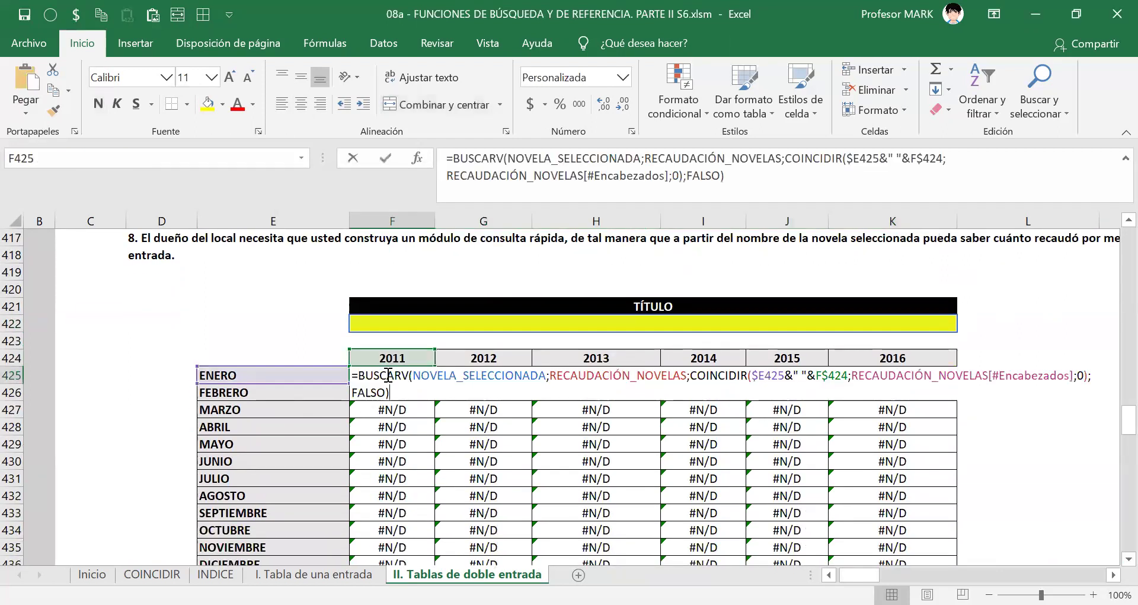
left_click(355, 374)
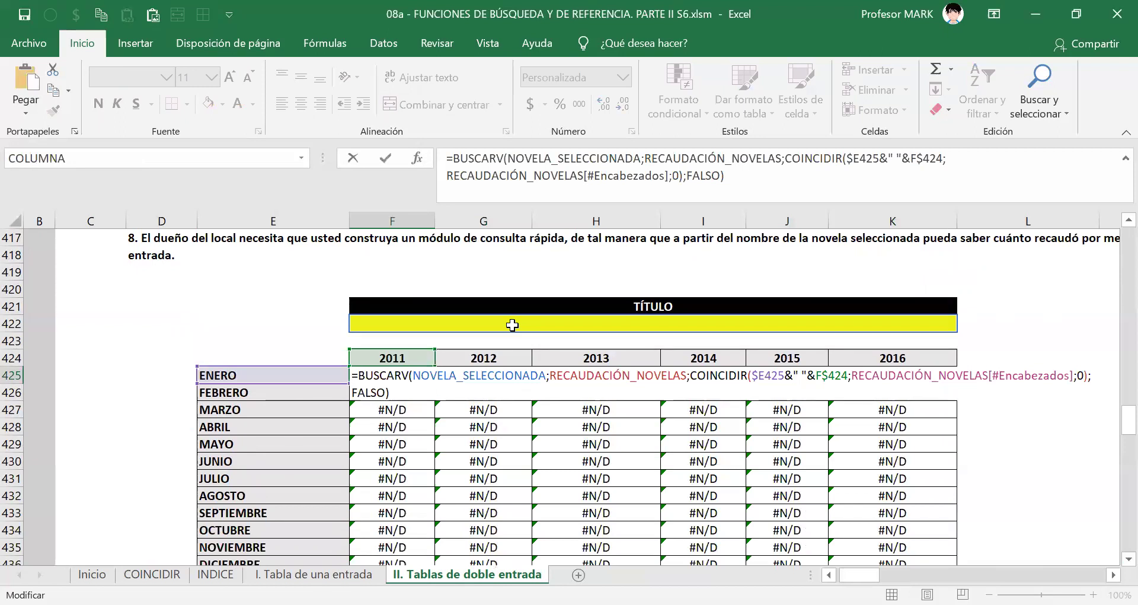
type("SI.ERROR(")
key("ctrl+End")
type(";\"\")")
key("Return")
- Fill the SI.ERROR formula from F425 across the whole month and year grid F425:K436
key("Up")
key("ctrl+shift+Down")
key("ctrl+shift+Right")
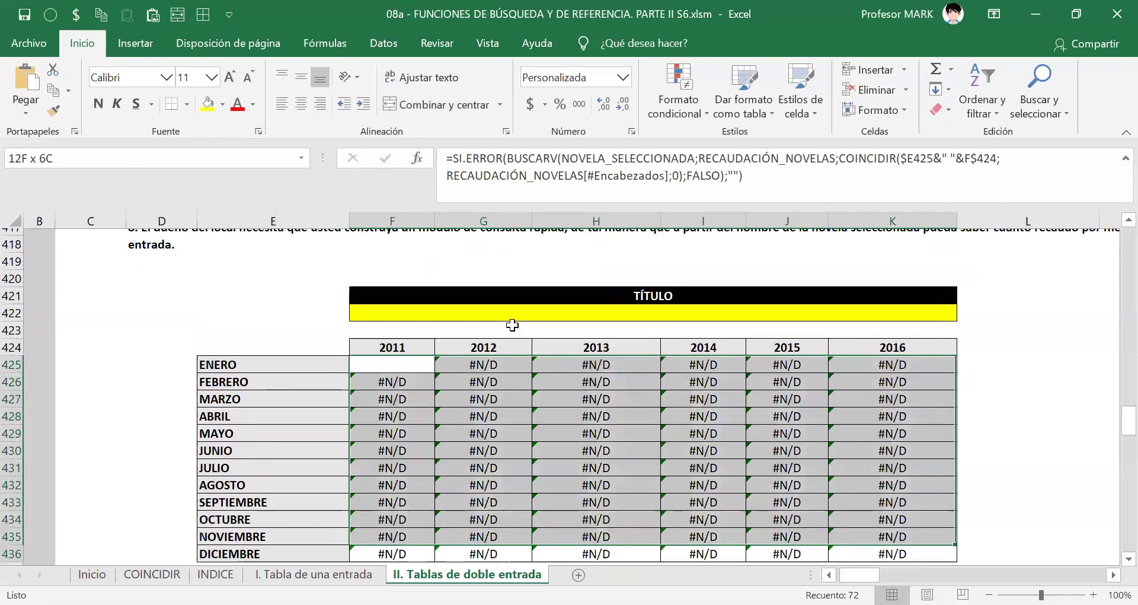
type("j")
key("Escape")
key("F2")
key("ctrl+Return")
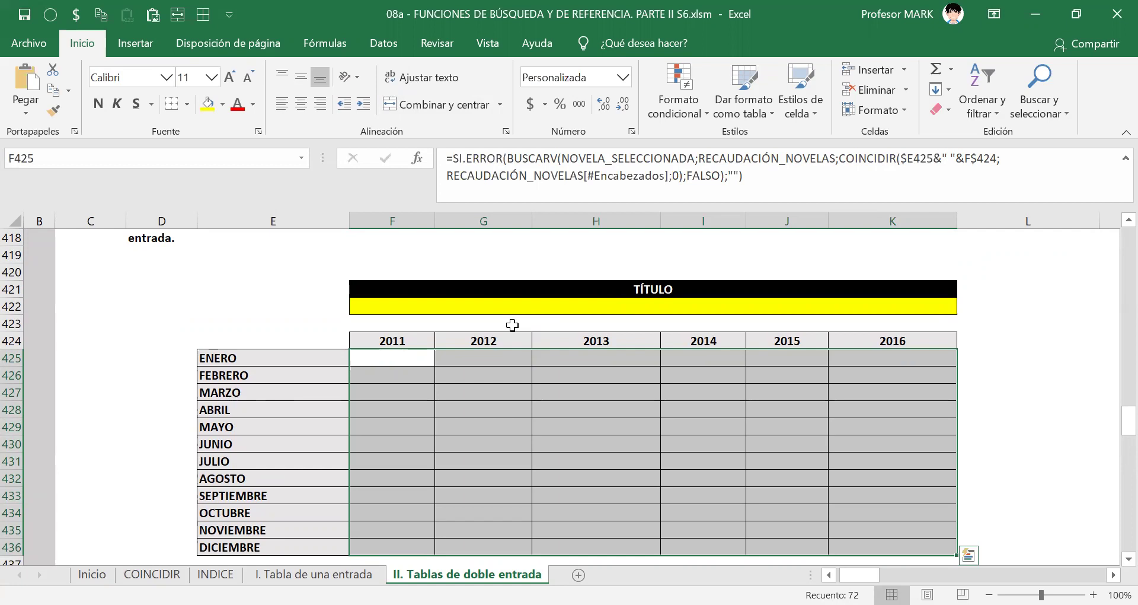
- Test the grid by choosing Black but Comely and then The Schönberg-Cotta Family as the title in F422
left_click(579, 307)
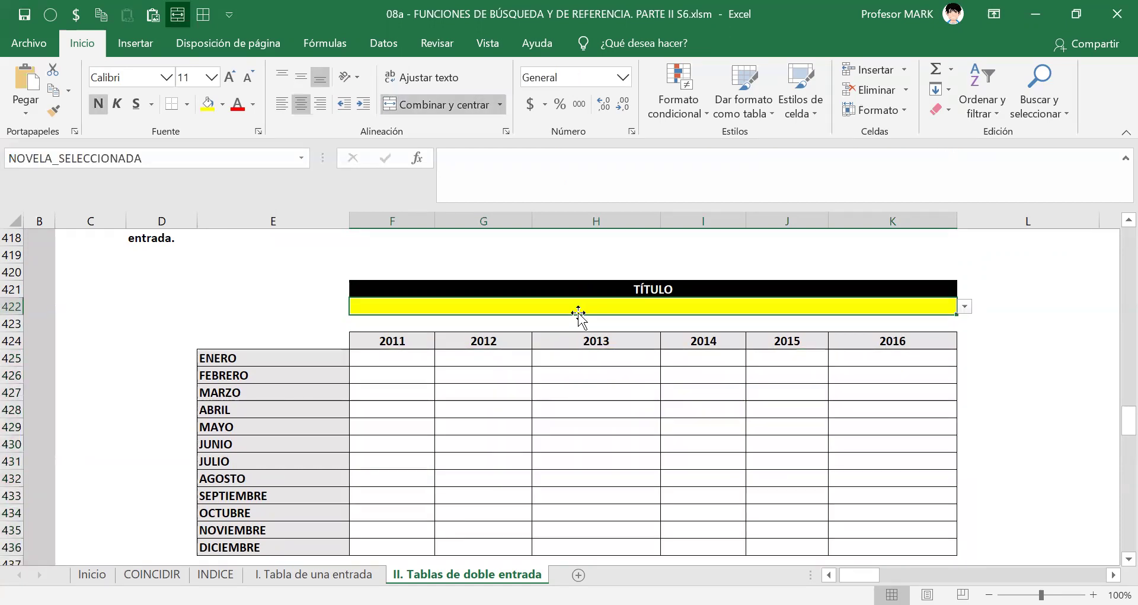
left_click(965, 307)
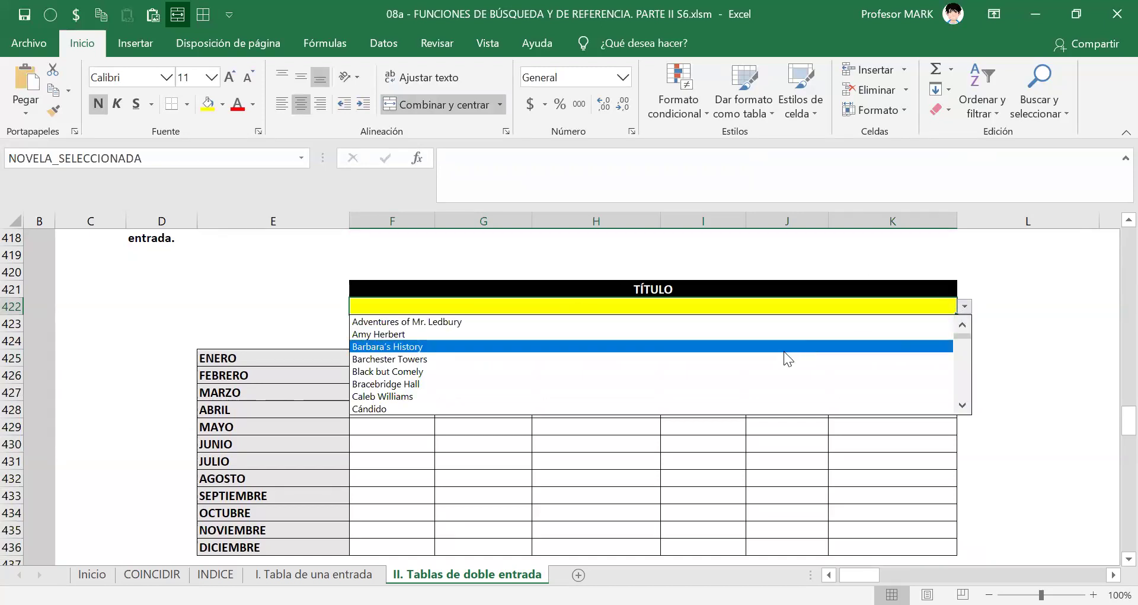
left_click(706, 371)
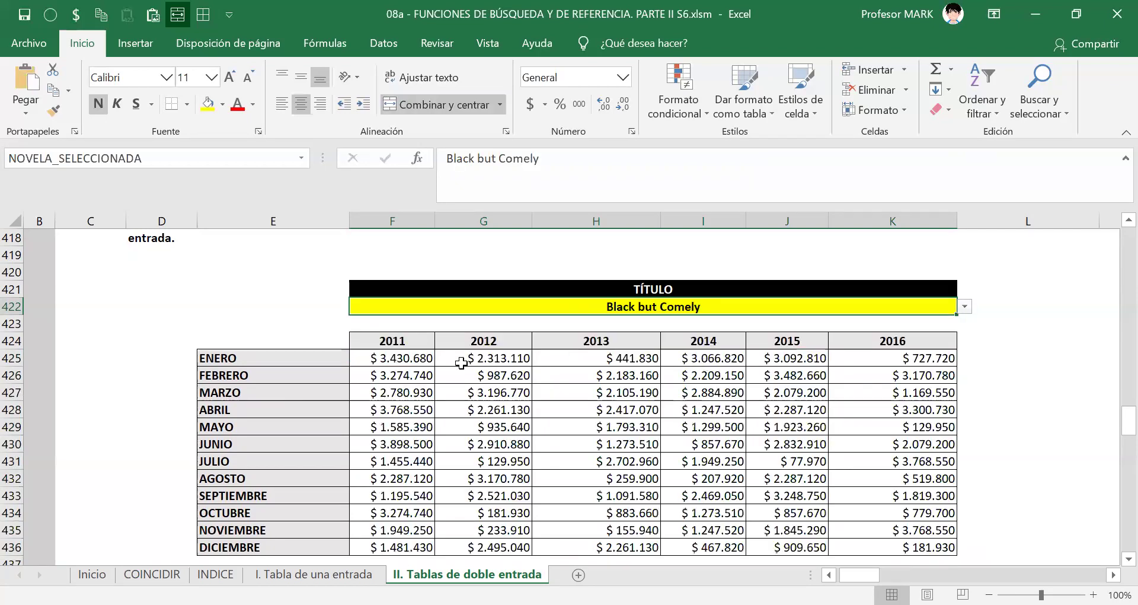
left_click(965, 306)
left_click_drag(963, 338, 958, 388)
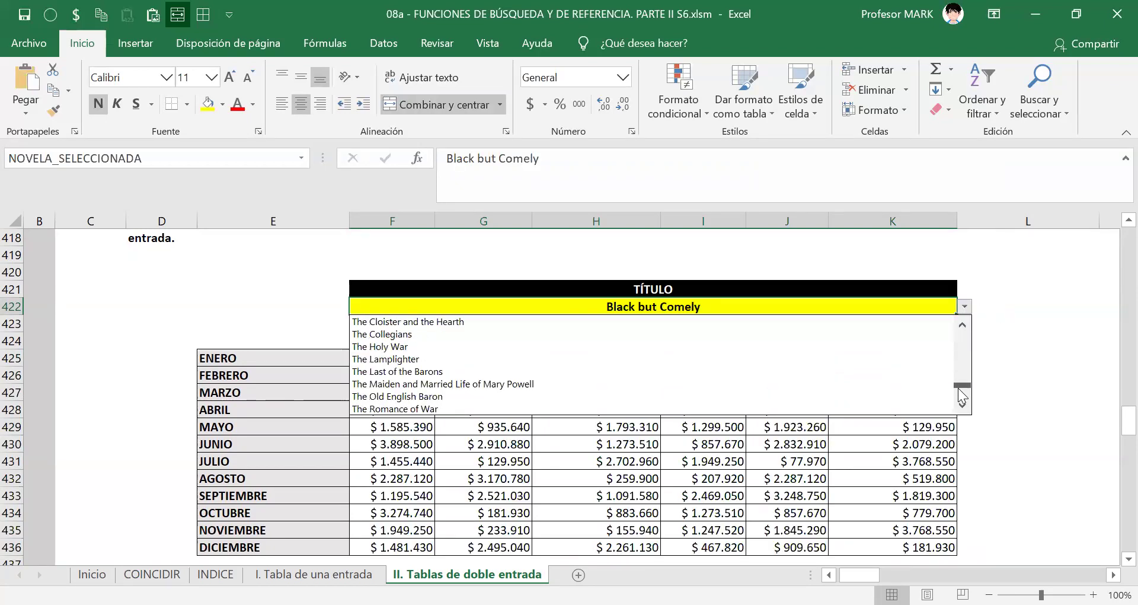
scroll(810, 350, "down", 2)
left_click(810, 346)
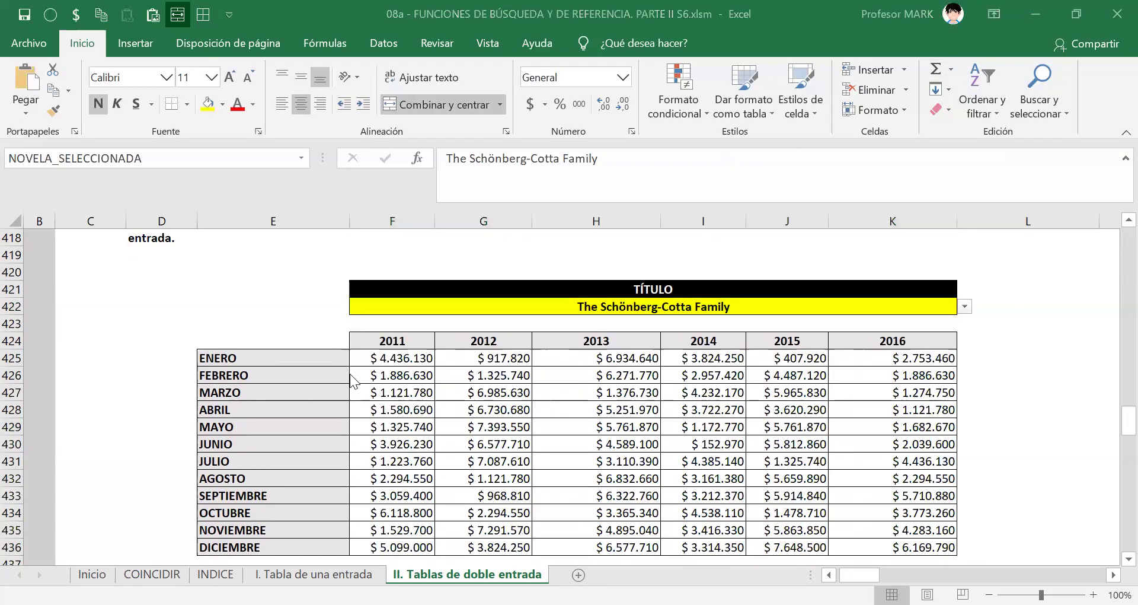
- Review the complete SI.ERROR formula with BUSCARV and nested COINCIDIR in F425
left_click(385, 359)
double_click(385, 357)
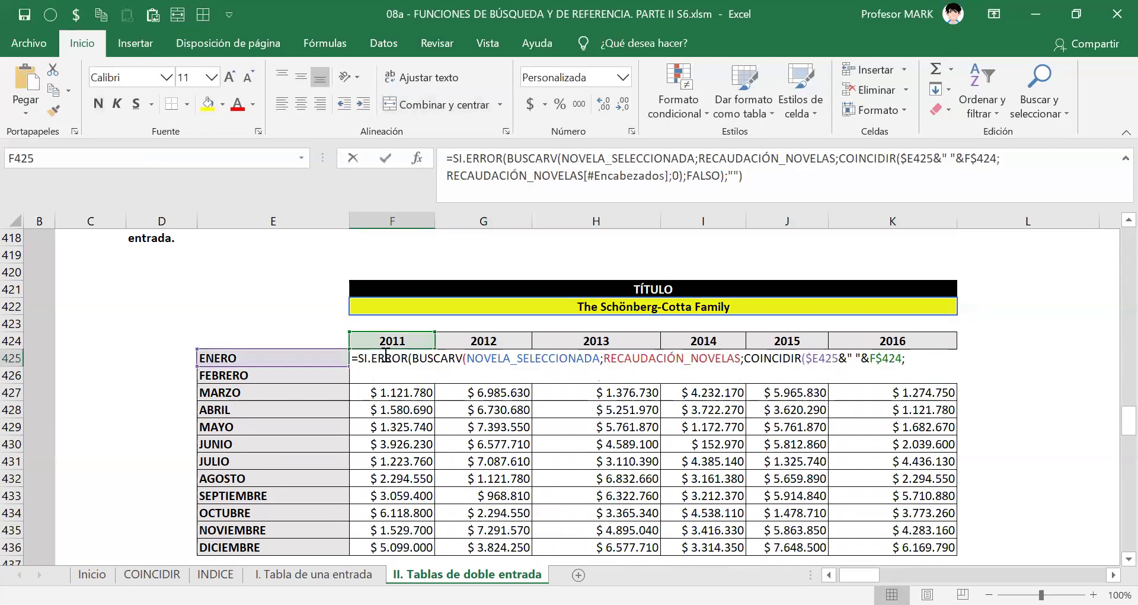
left_click_drag(352, 358, 650, 376)
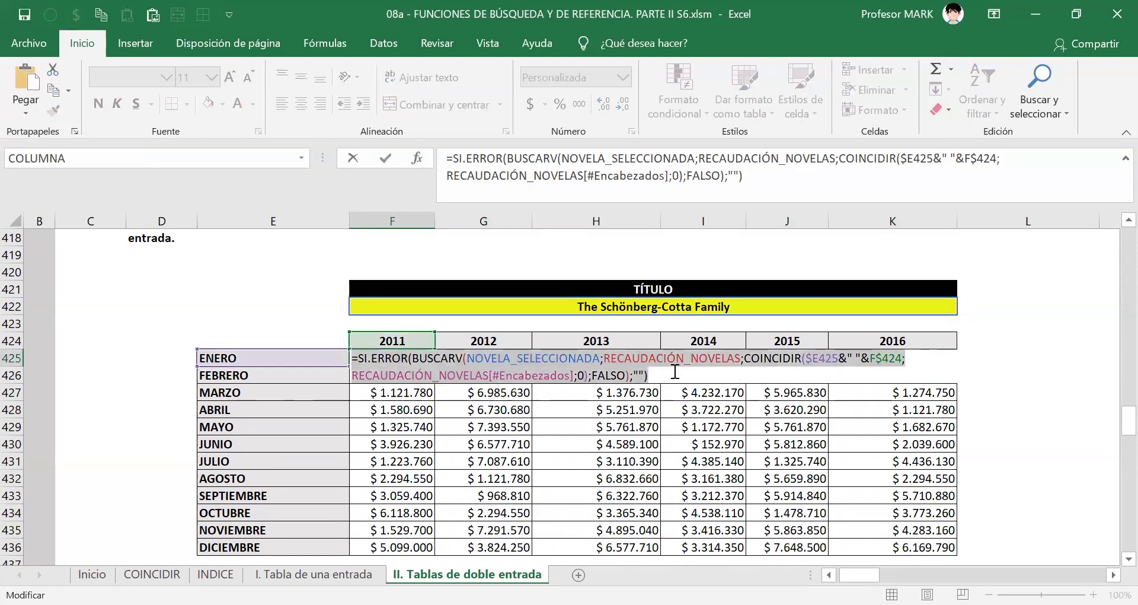
key("Return")
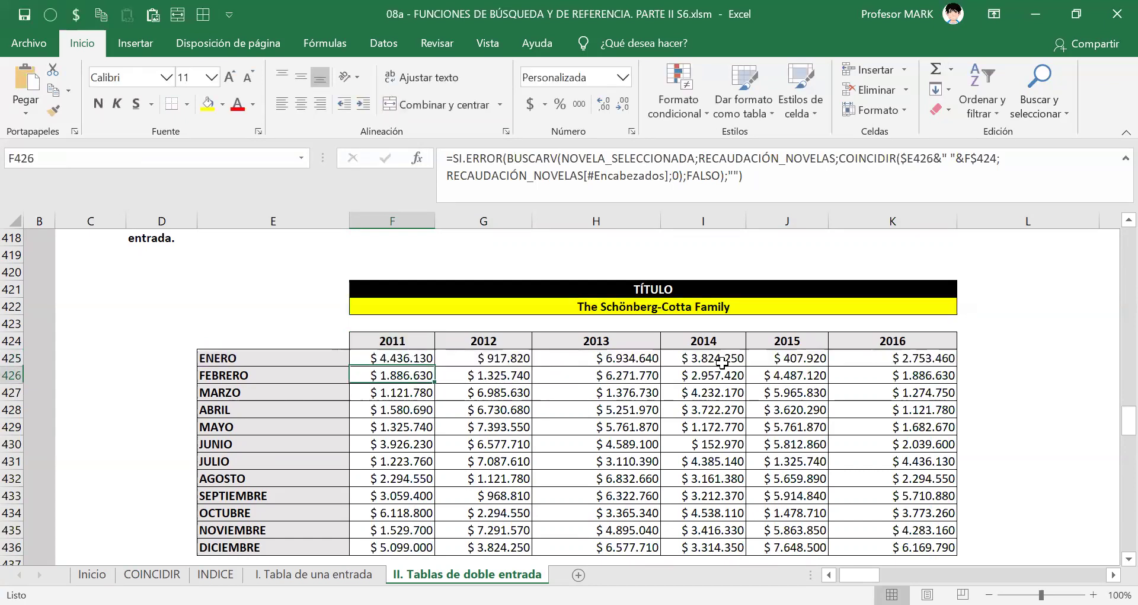
key("Up")
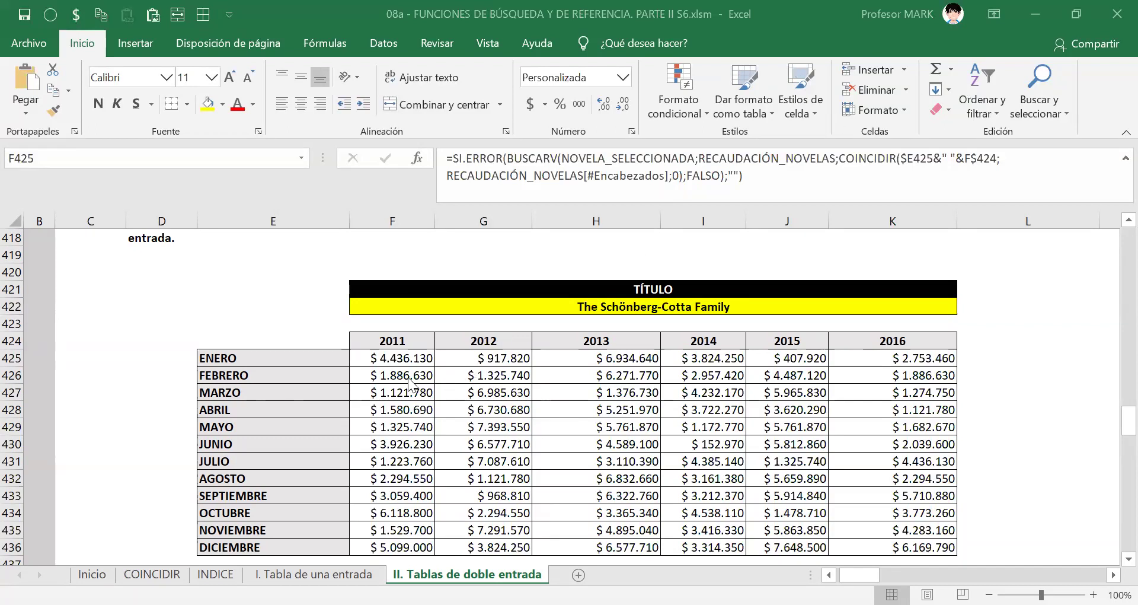
left_click(398, 356)
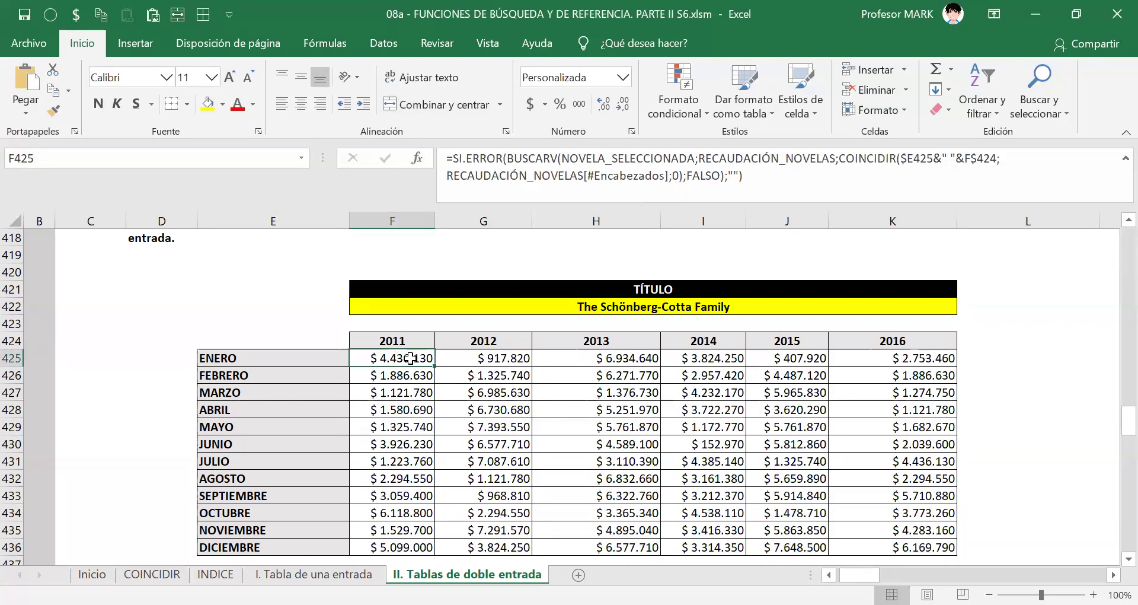